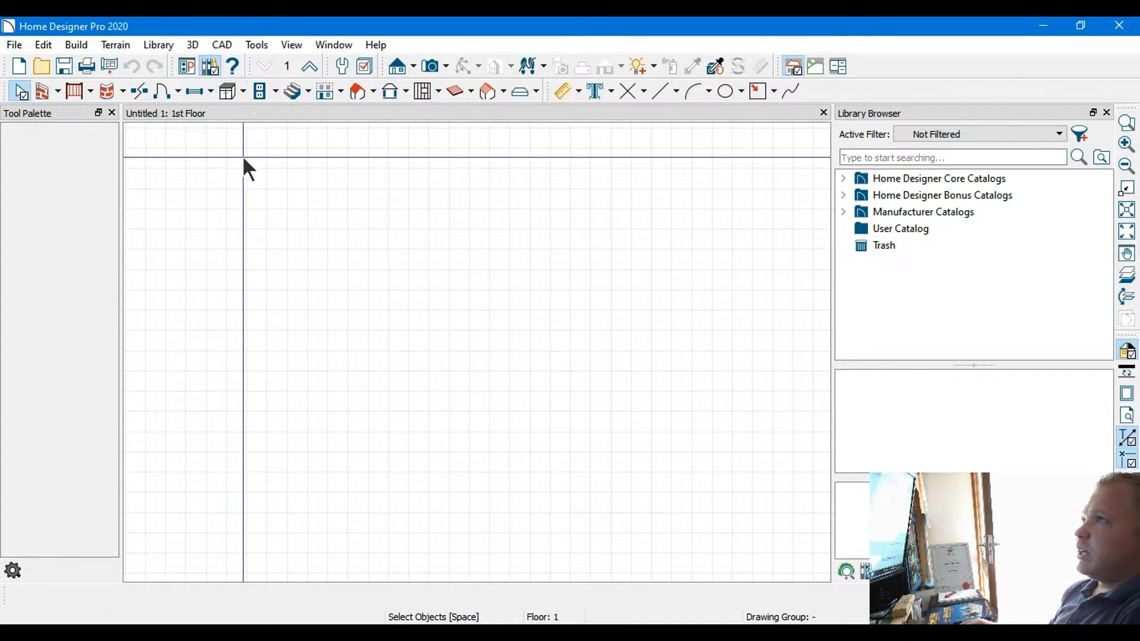
{"action": "left_click", "coordinate": [278, 95]}
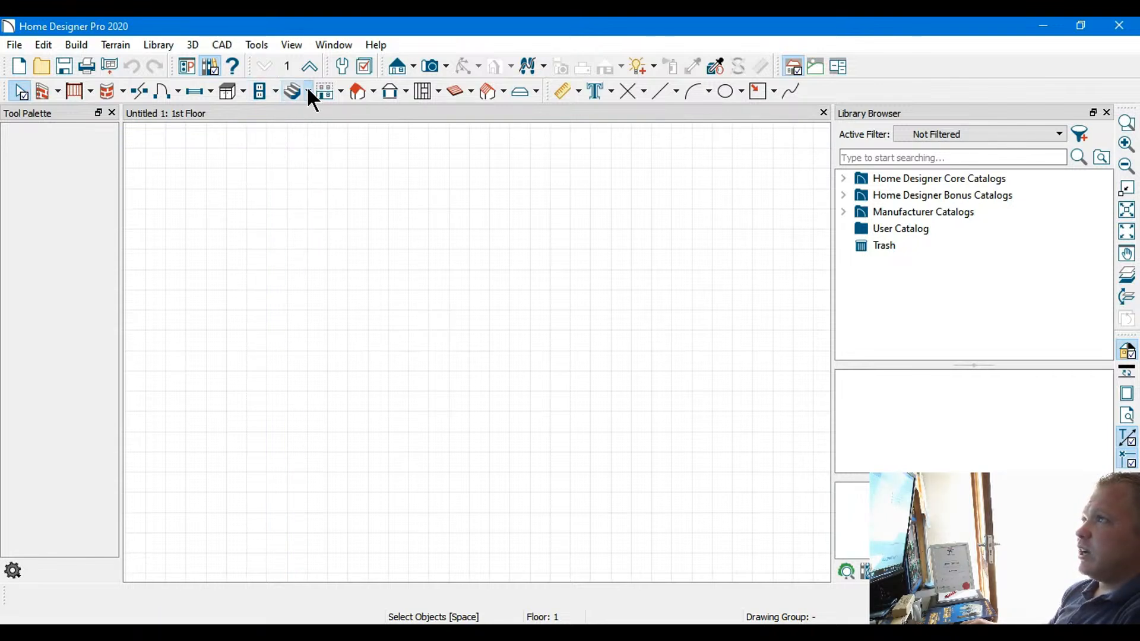
{"action": "left_click", "coordinate": [206, 89]}
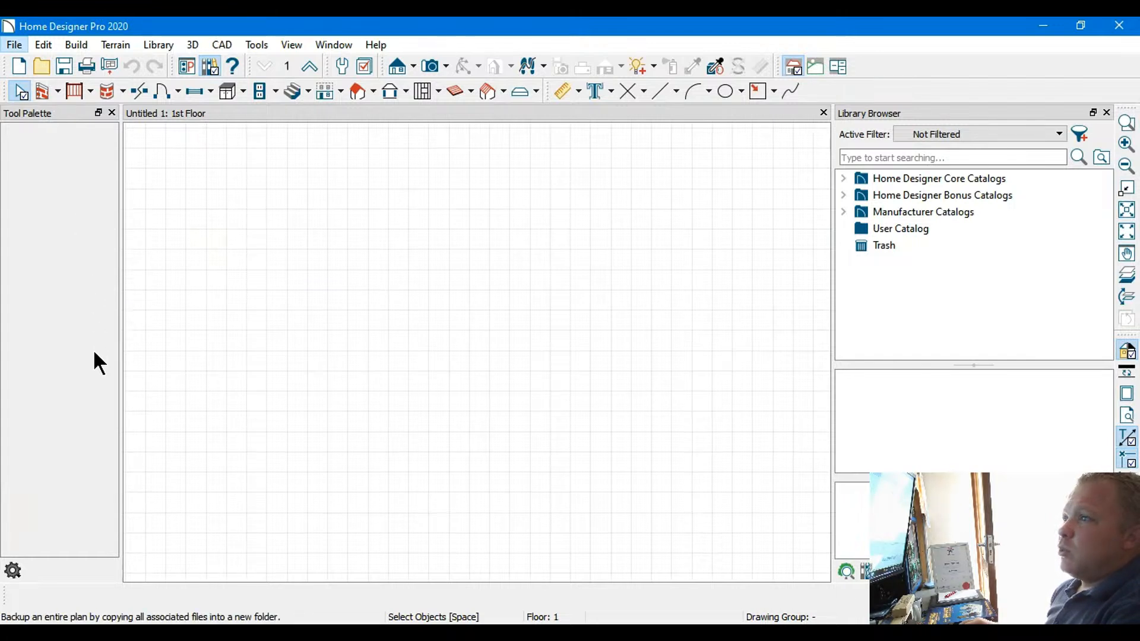
{"action": "left_click", "coordinate": [388, 383]}
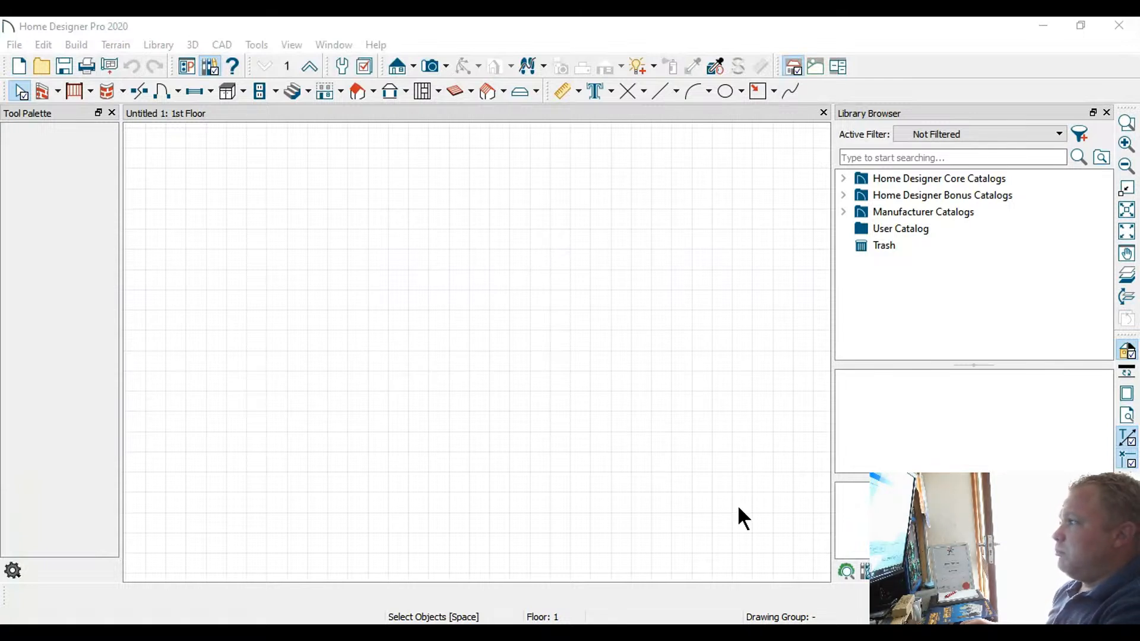
Paste the copied CAD linework of both floor layouts into the empty first-floor plan
{"action": "left_click", "coordinate": [696, 512]}
{"action": "key", "text": "ctrl+v"}
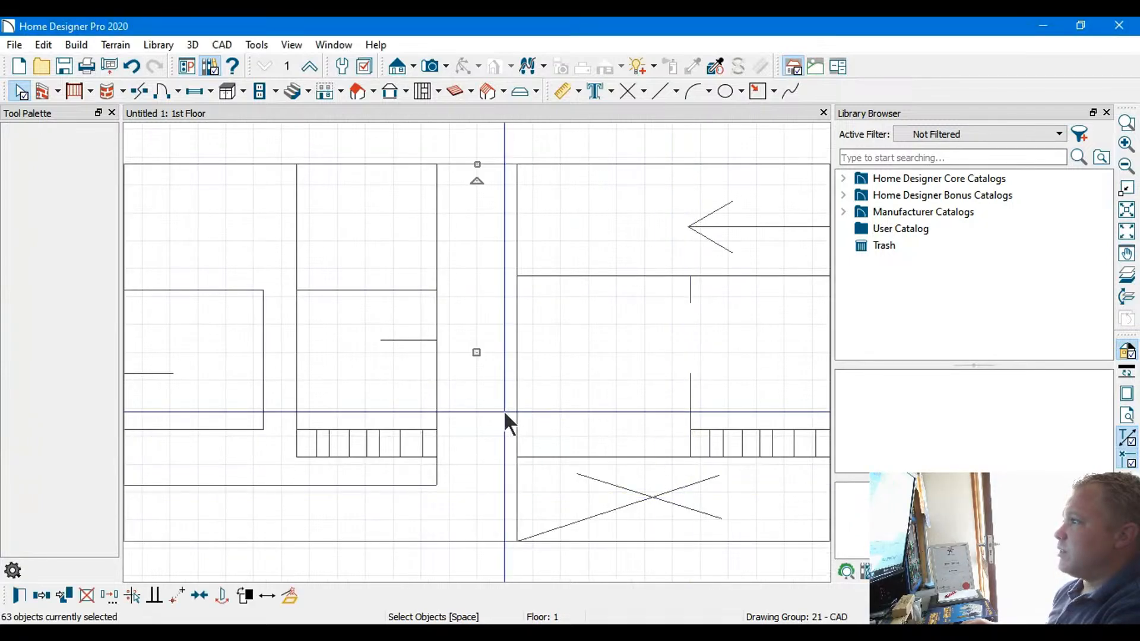
{"action": "scroll", "coordinate": [530, 416], "scroll_direction": "down", "scroll_amount": 2}
{"action": "middle_click_drag", "start_coordinate": [495, 409], "coordinate": [496, 381]}
{"action": "left_click", "coordinate": [496, 381]}
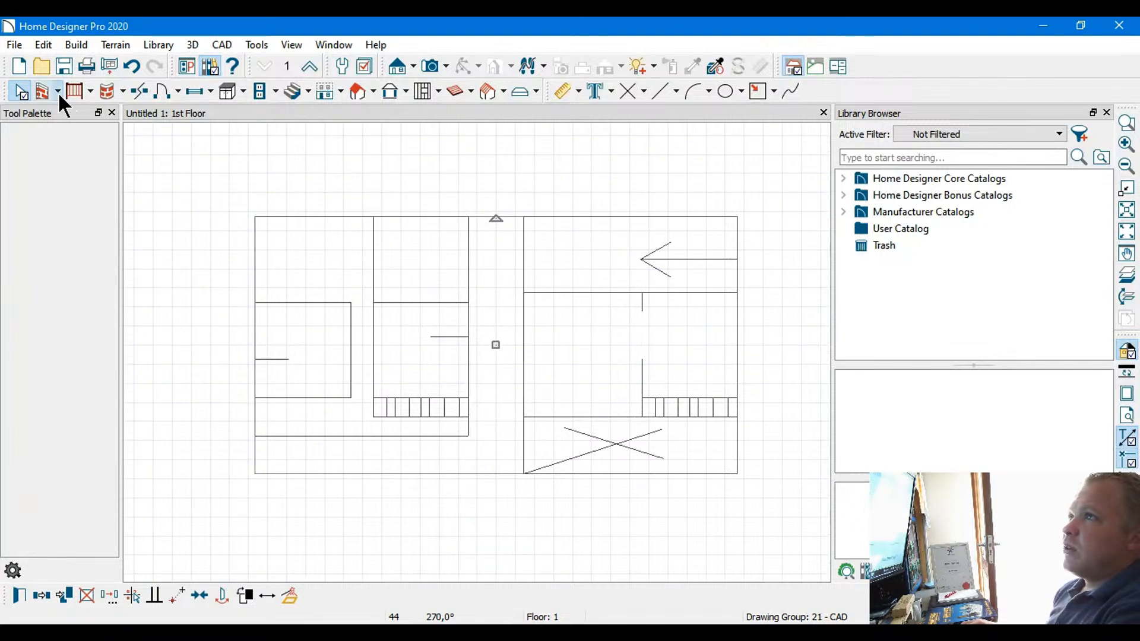
Draw straight exterior walls around the outline of the right-hand layout, forming an 11,200 by 13,500 mm rectangle
{"action": "left_click", "coordinate": [106, 115]}
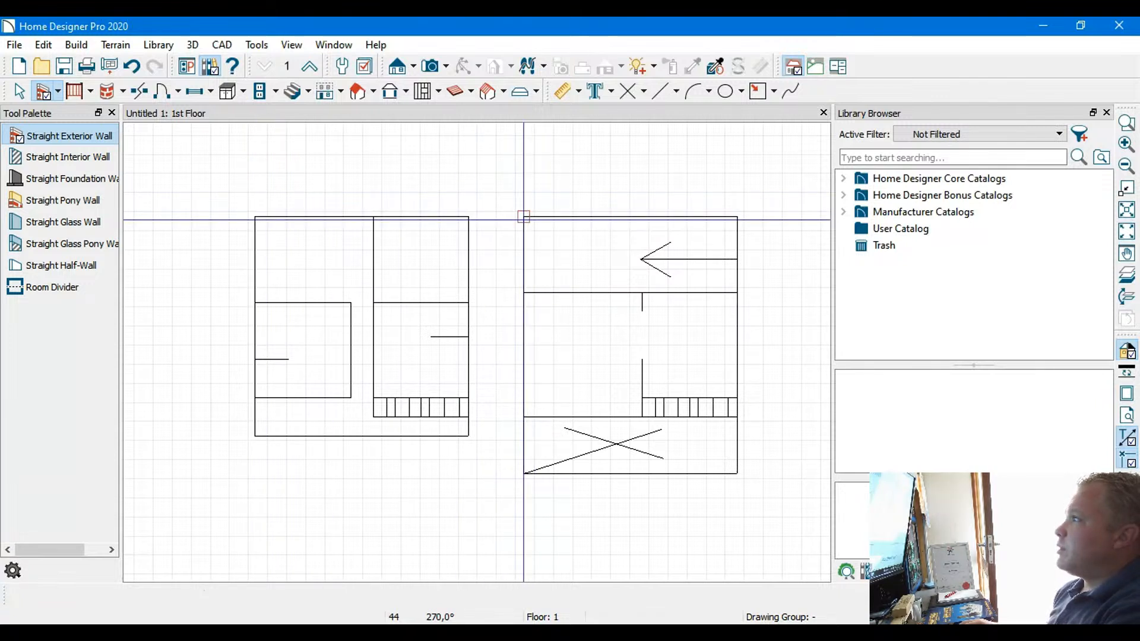
{"action": "mouse_move", "coordinate": [523, 217]}
{"action": "left_mouse_down"}
{"action": "mouse_move", "coordinate": [738, 217]}
{"action": "mouse_move", "coordinate": [738, 473]}
{"action": "mouse_move", "coordinate": [533, 458]}
{"action": "mouse_move", "coordinate": [523, 474]}
{"action": "mouse_move", "coordinate": [523, 216]}
{"action": "left_mouse_up"}
{"action": "middle_click_drag", "start_coordinate": [700, 241], "coordinate": [542, 215]}
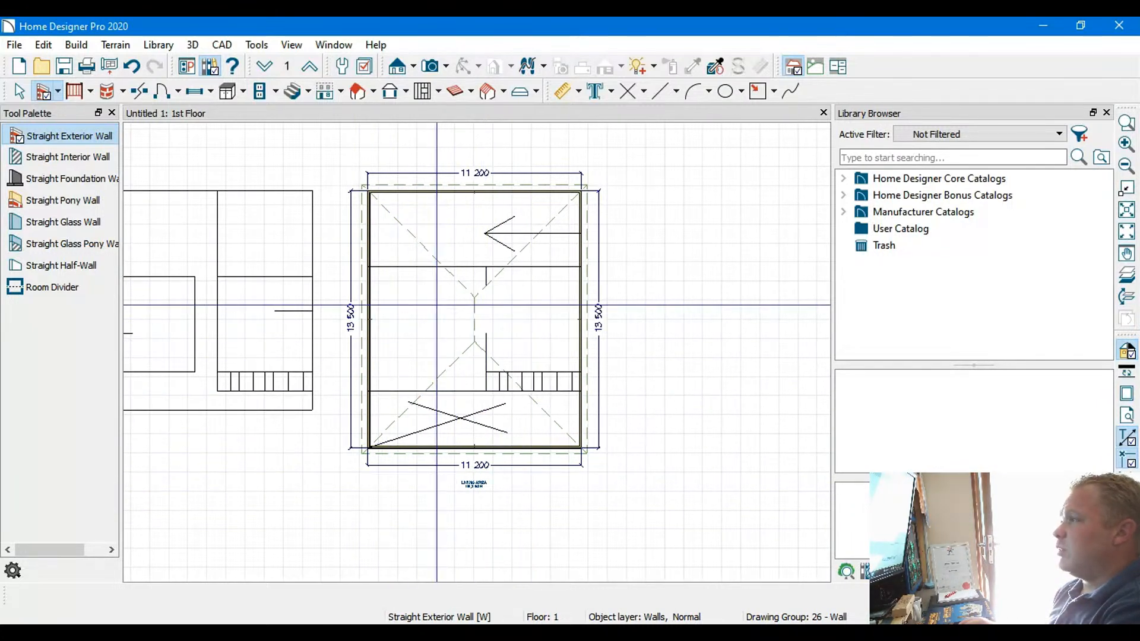
{"action": "scroll", "coordinate": [427, 278], "scroll_direction": "up", "scroll_amount": 3}
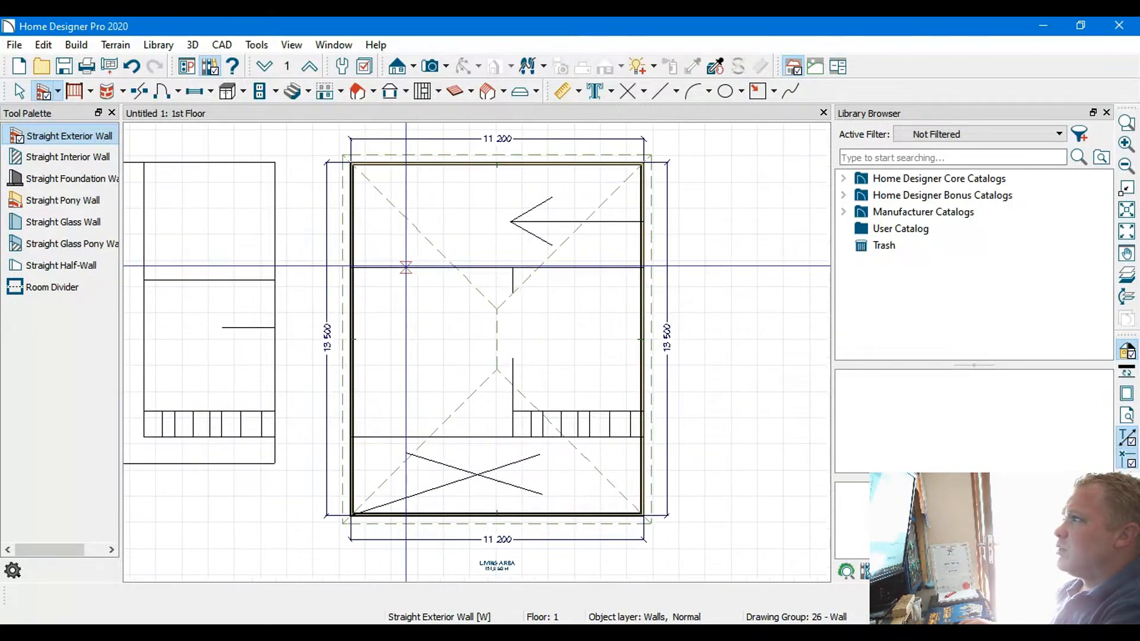
{"action": "scroll", "coordinate": [343, 156], "scroll_direction": "up", "scroll_amount": 4}
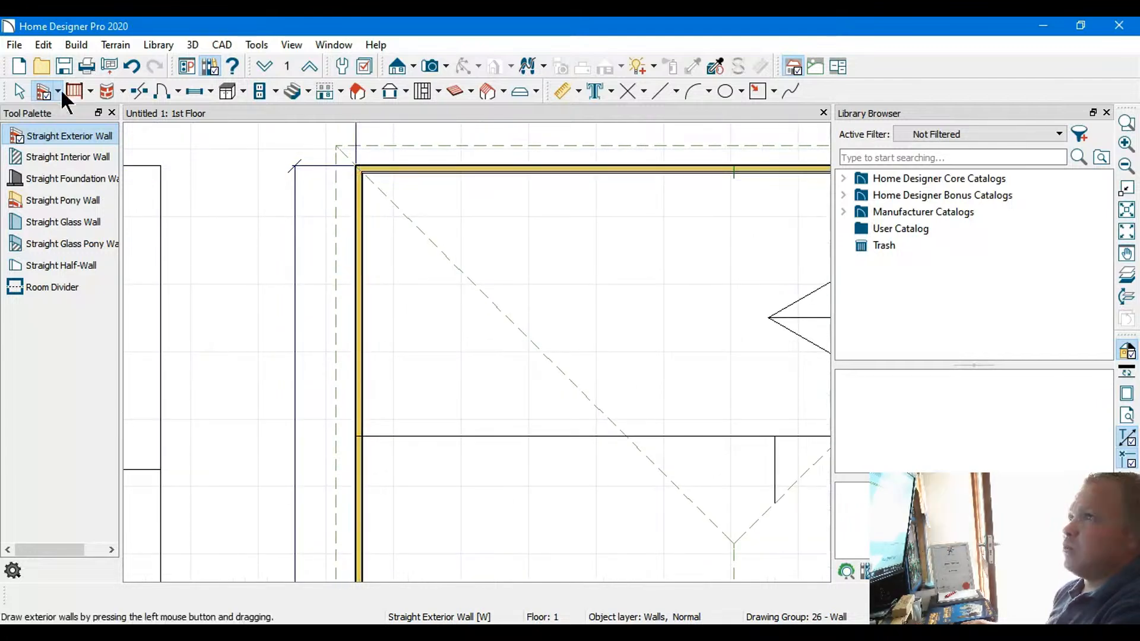
{"action": "left_click", "coordinate": [90, 157]}
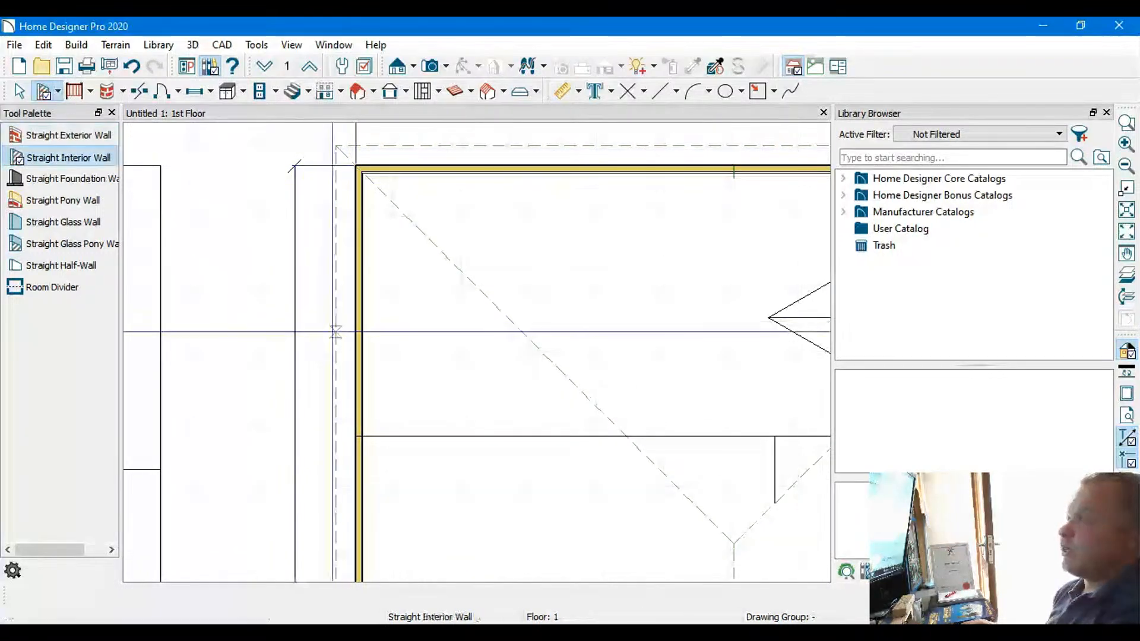
{"action": "scroll", "coordinate": [406, 327], "scroll_direction": "down", "scroll_amount": 2}
{"action": "middle_click_drag", "start_coordinate": [550, 383], "coordinate": [324, 294]}
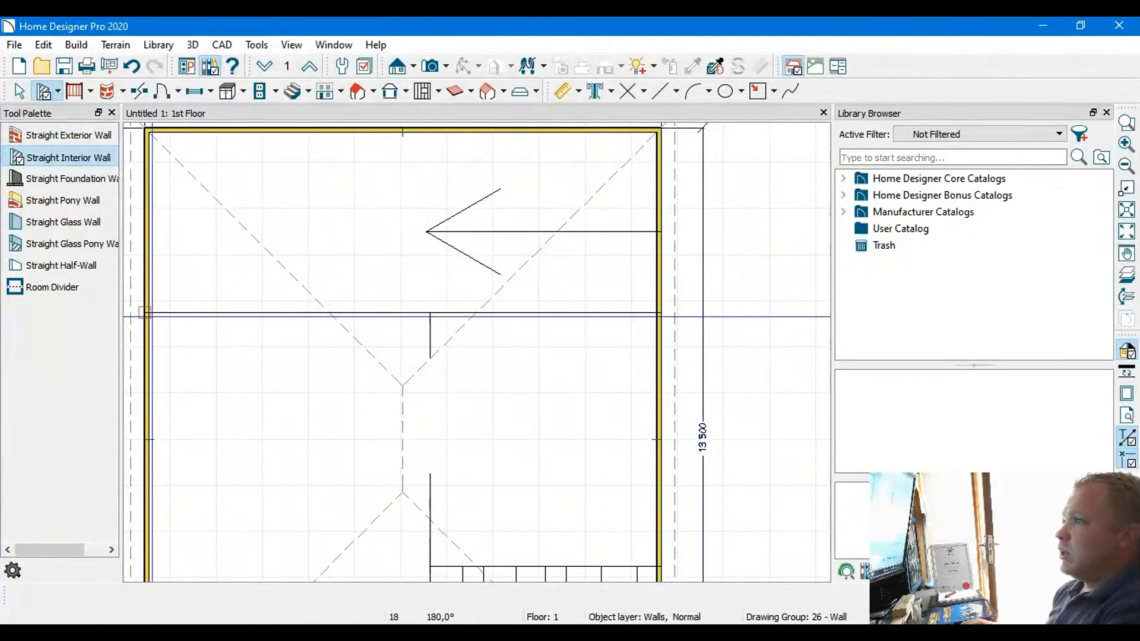
{"action": "left_click_drag", "start_coordinate": [145, 311], "coordinate": [657, 312]}
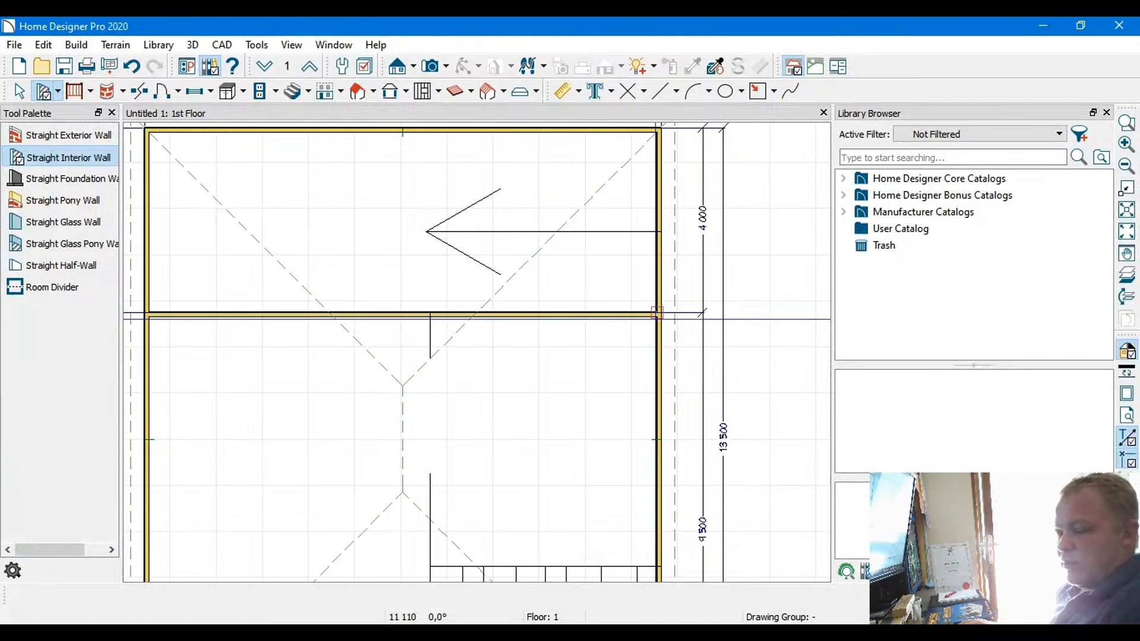
{"action": "key", "text": "ctrl+z"}
{"action": "scroll", "coordinate": [148, 314], "scroll_direction": "up", "scroll_amount": 4}
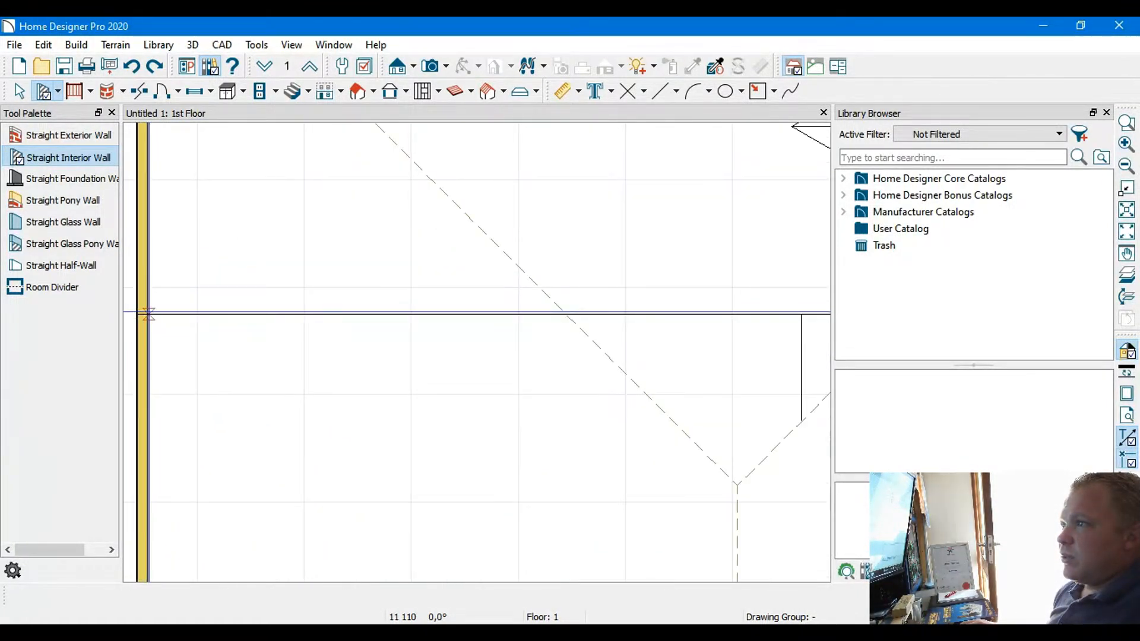
{"action": "left_click_drag", "start_coordinate": [149, 314], "coordinate": [232, 319]}
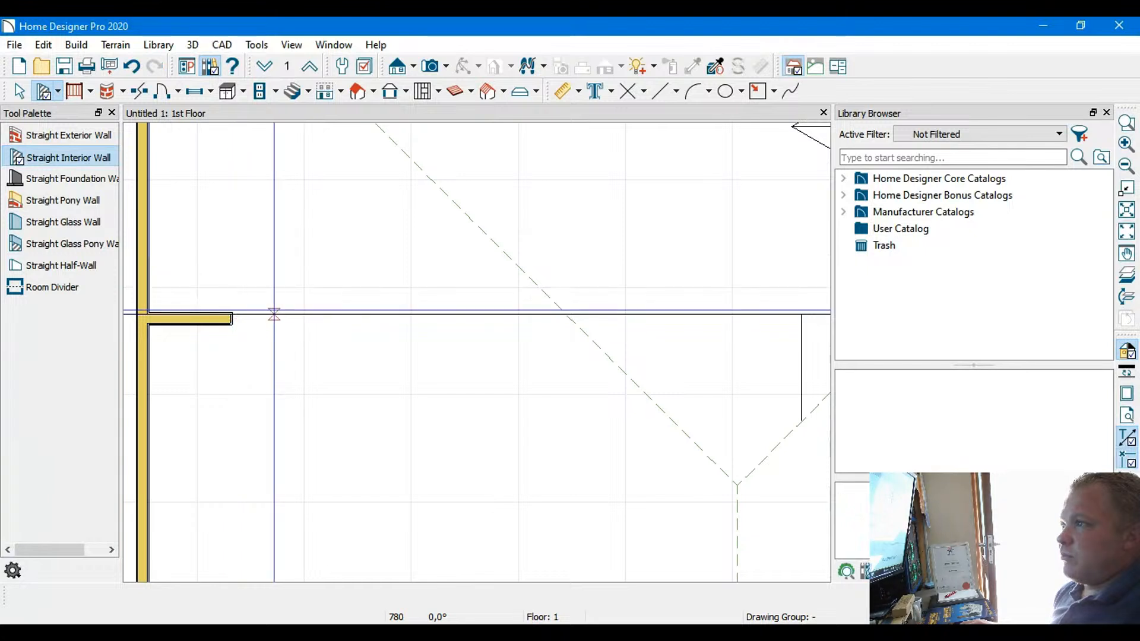
{"action": "key", "text": "ctrl+z"}
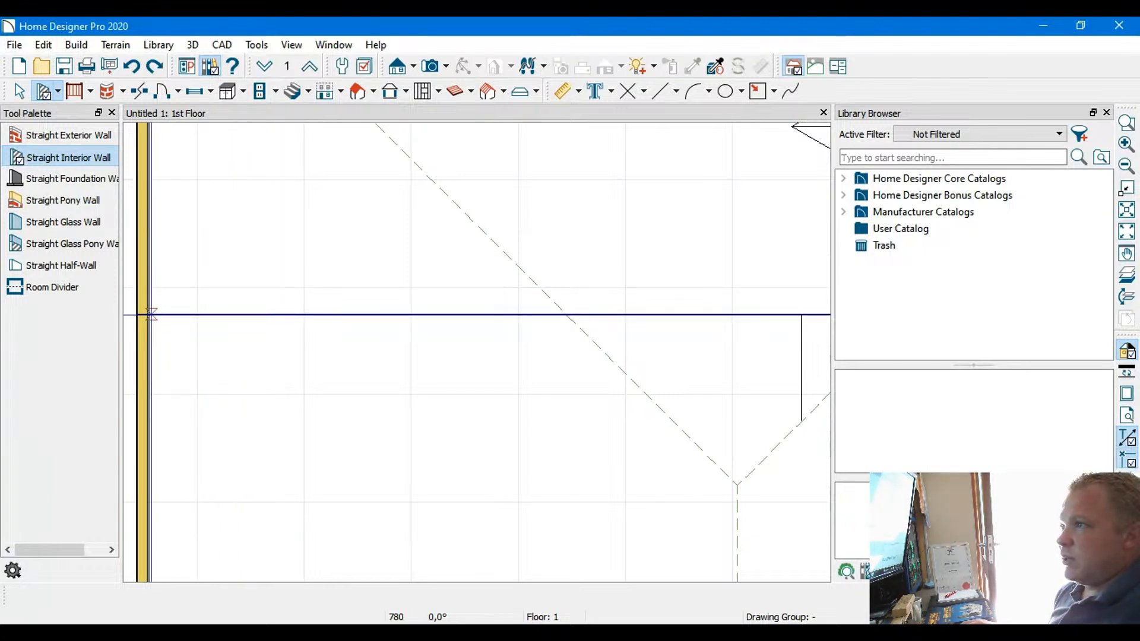
Draw a straight interior wall 11,200 mm long along the upper horizontal layout line, between the two side exterior walls
{"action": "left_click_drag", "start_coordinate": [138, 314], "coordinate": [577, 326]}
{"action": "scroll", "coordinate": [383, 318], "scroll_direction": "down", "scroll_amount": 8}
{"action": "left_click_drag", "start_coordinate": [713, 326], "coordinate": [690, 319]}
{"action": "scroll", "coordinate": [304, 311], "scroll_direction": "up", "scroll_amount": 3}
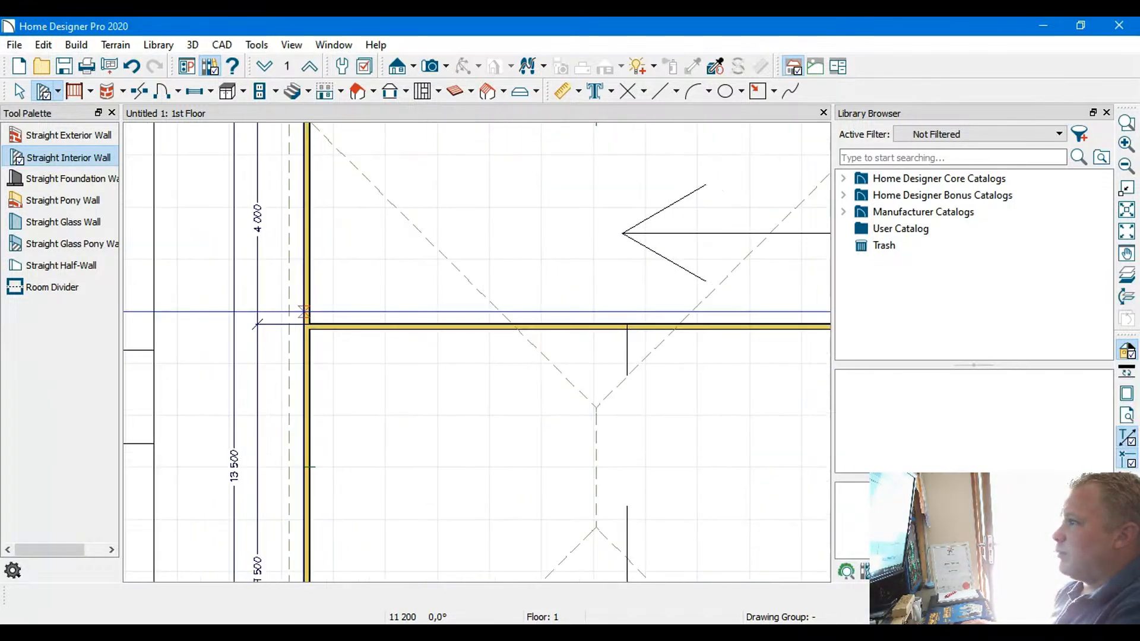
{"action": "scroll", "coordinate": [323, 316], "scroll_direction": "up", "scroll_amount": 2}
Draw a straight interior wall 11,110 mm long along the lower horizontal layout line, just above the crossed-out area
{"action": "scroll", "coordinate": [361, 283], "scroll_direction": "down", "scroll_amount": 5}
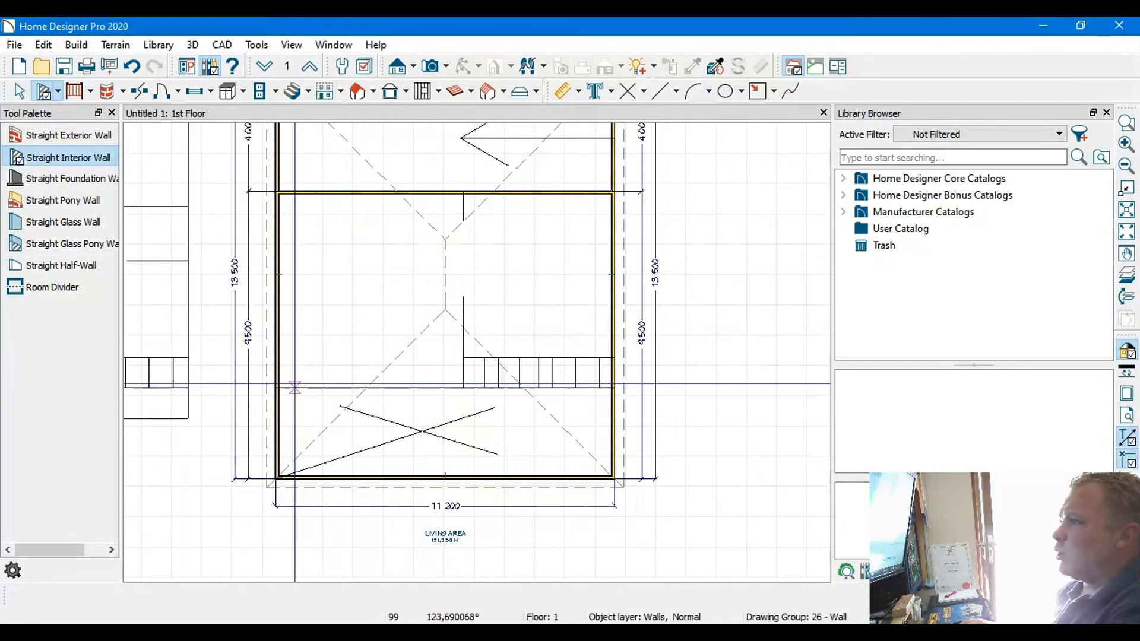
{"action": "scroll", "coordinate": [279, 386], "scroll_direction": "up", "scroll_amount": 4}
{"action": "left_click_drag", "start_coordinate": [262, 386], "coordinate": [707, 387]}
{"action": "left_click_drag", "start_coordinate": [781, 369], "coordinate": [781, 374]}
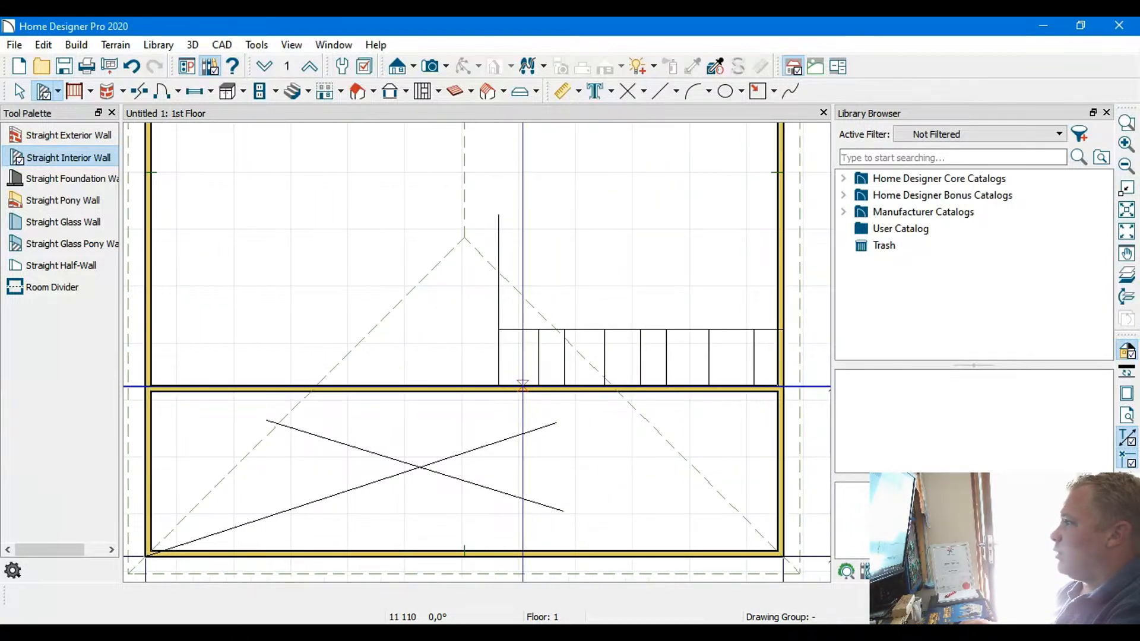
Draw a 2,990 mm interior wall upward from the lower interior wall along the vertical layout line beside the stairs
{"action": "left_click_drag", "start_coordinate": [498, 386], "coordinate": [500, 216]}
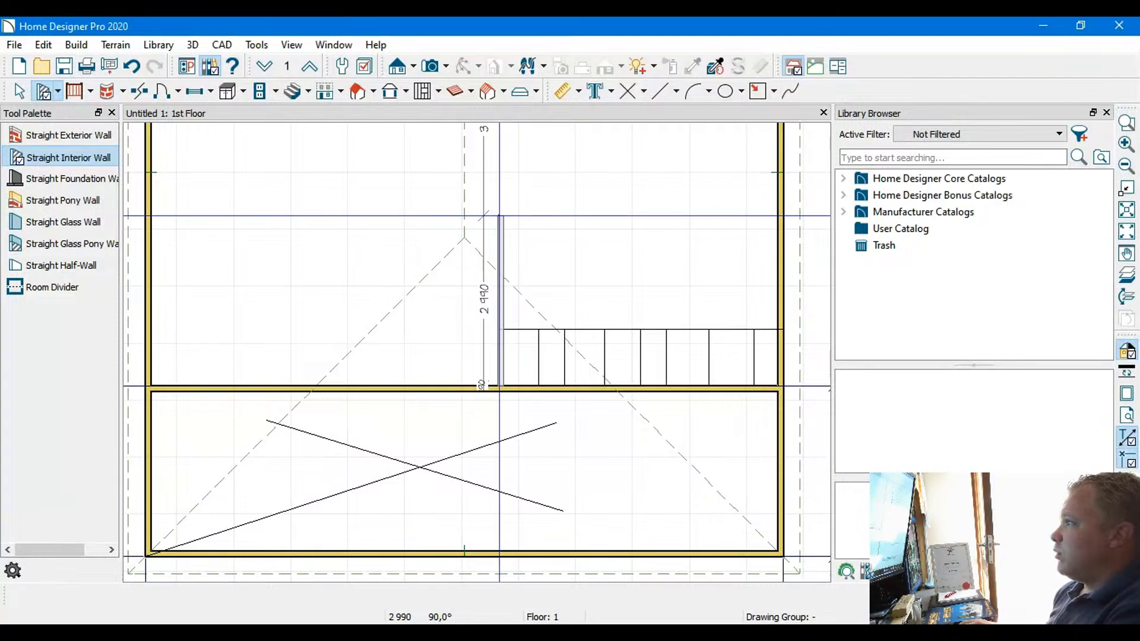
{"action": "left_click_drag", "start_coordinate": [500, 215], "coordinate": [502, 215]}
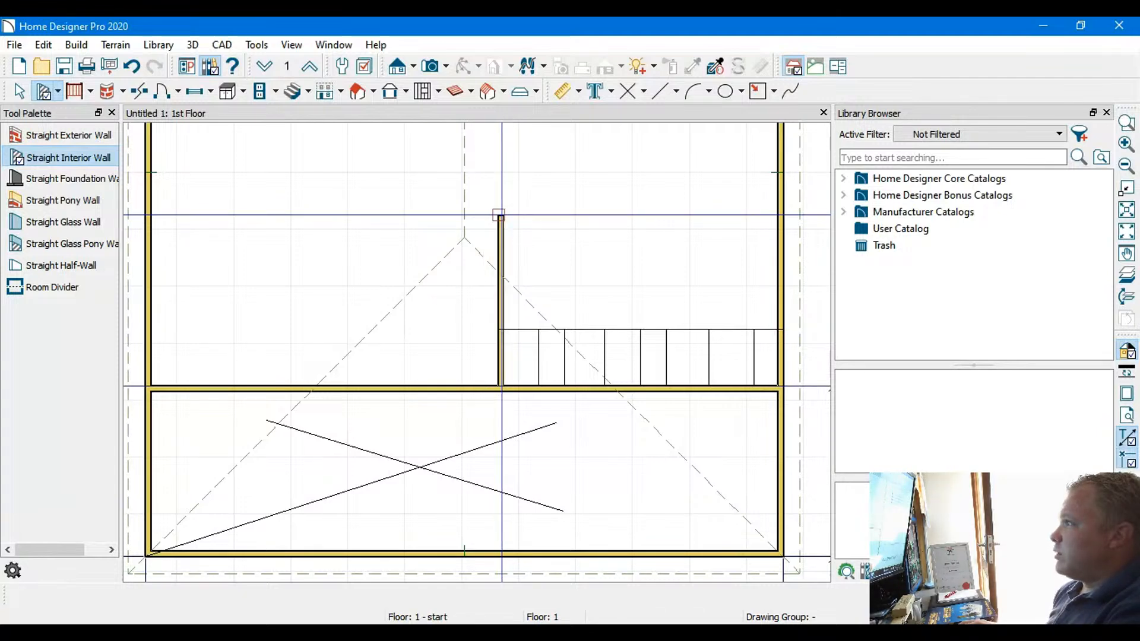
{"action": "scroll", "coordinate": [567, 234], "scroll_direction": "down", "scroll_amount": 3}
{"action": "middle_click_drag", "start_coordinate": [568, 235], "coordinate": [555, 288]}
{"action": "key", "text": "Up"}
{"action": "key", "text": "Up"}
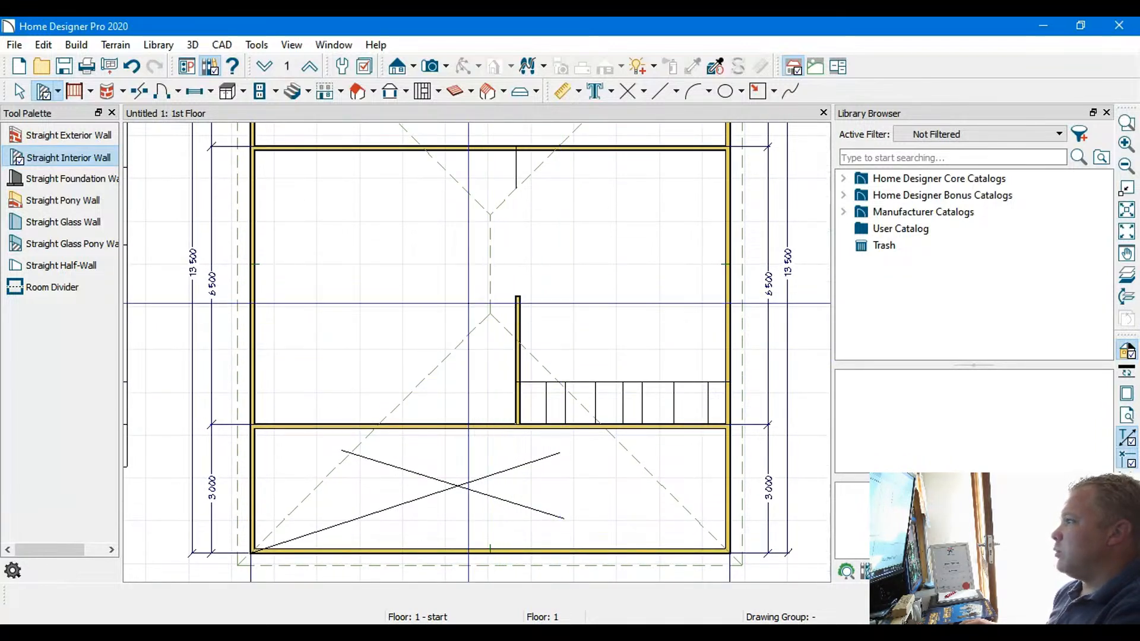
{"action": "left_click_drag", "start_coordinate": [351, 259], "coordinate": [390, 258]}
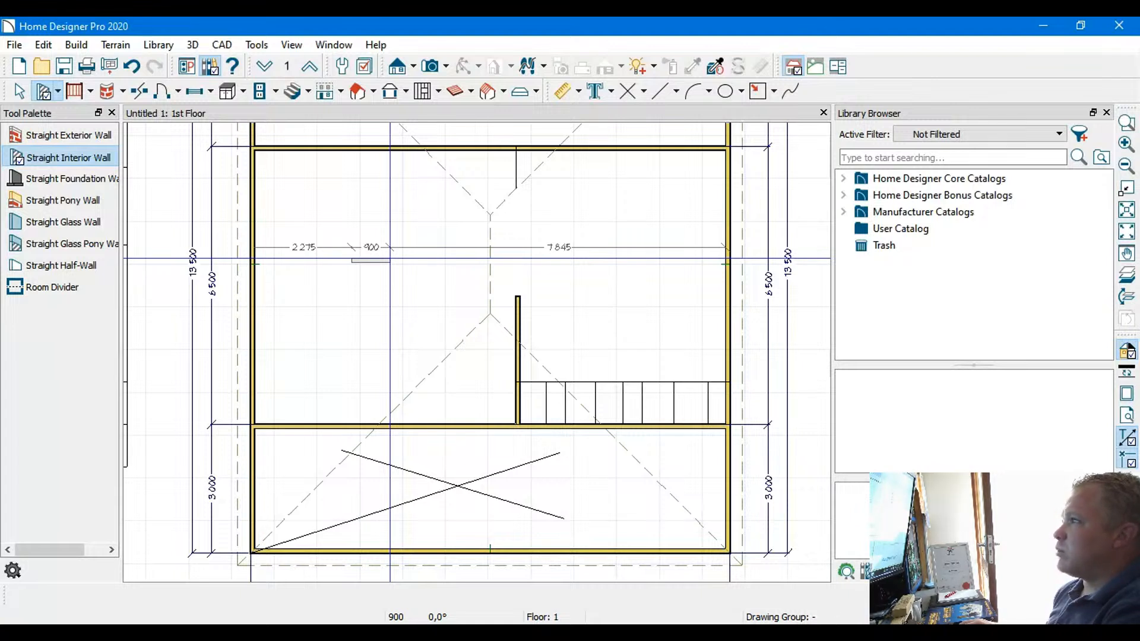
{"action": "left_click_drag", "start_coordinate": [390, 258], "coordinate": [348, 326]}
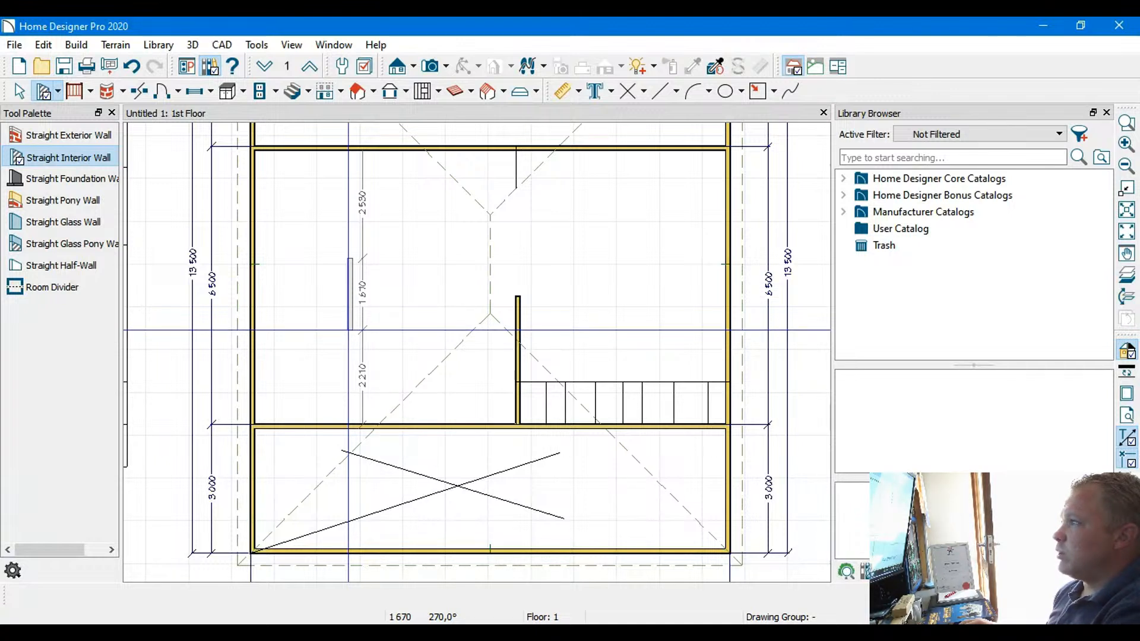
{"action": "left_click_drag", "start_coordinate": [348, 332], "coordinate": [373, 258]}
{"action": "key", "text": "ctrl+z"}
Place a hinged door at the middle of the upper interior wall, opening into the central room
{"action": "scroll", "coordinate": [463, 270], "scroll_direction": "down", "scroll_amount": 6}
{"action": "middle_click_drag", "start_coordinate": [452, 239], "coordinate": [363, 288]}
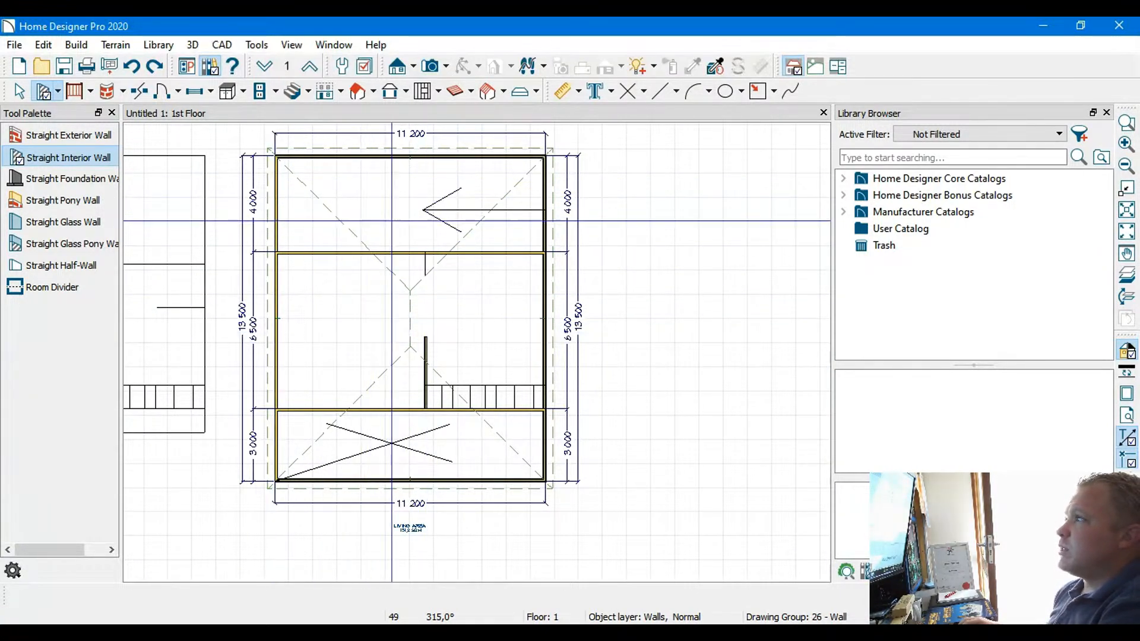
{"action": "scroll", "coordinate": [470, 252], "scroll_direction": "up", "scroll_amount": 4}
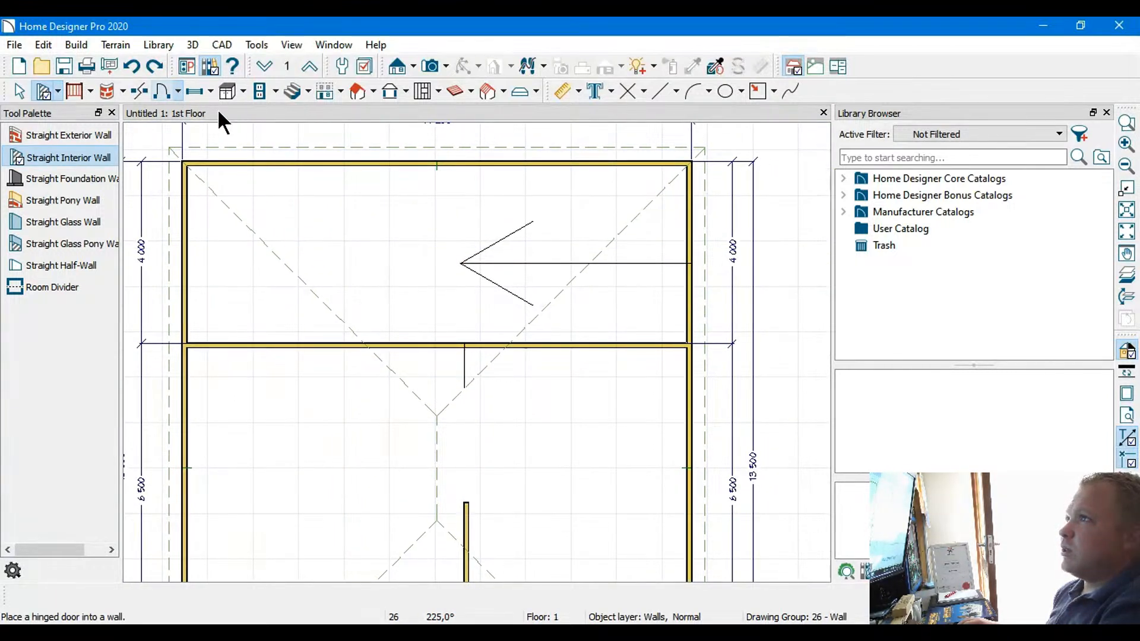
{"action": "left_click", "coordinate": [163, 92]}
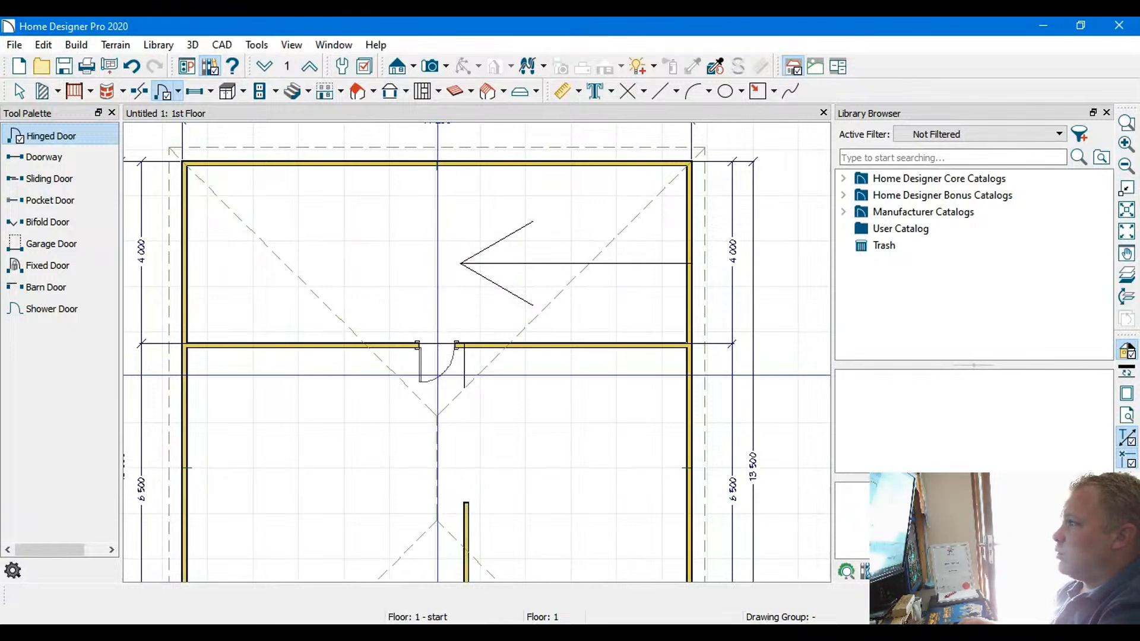
{"action": "scroll", "coordinate": [437, 367], "scroll_direction": "up", "scroll_amount": 3}
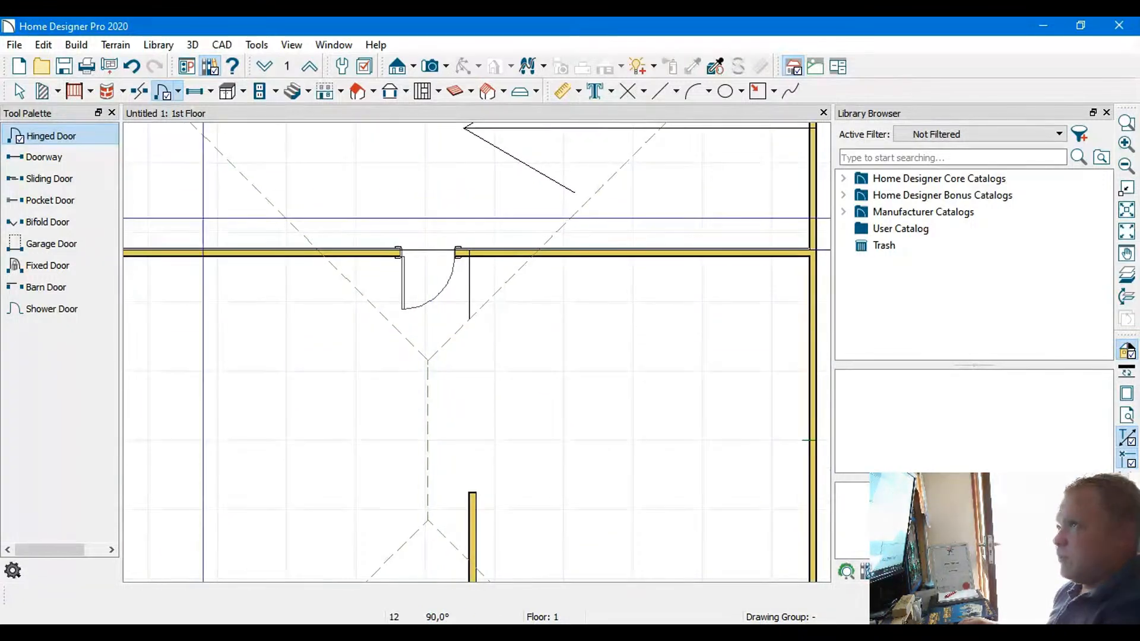
Switch the selected door's hinge side so its leaf hangs next to the short vertical layout line
{"action": "left_click", "coordinate": [19, 91]}
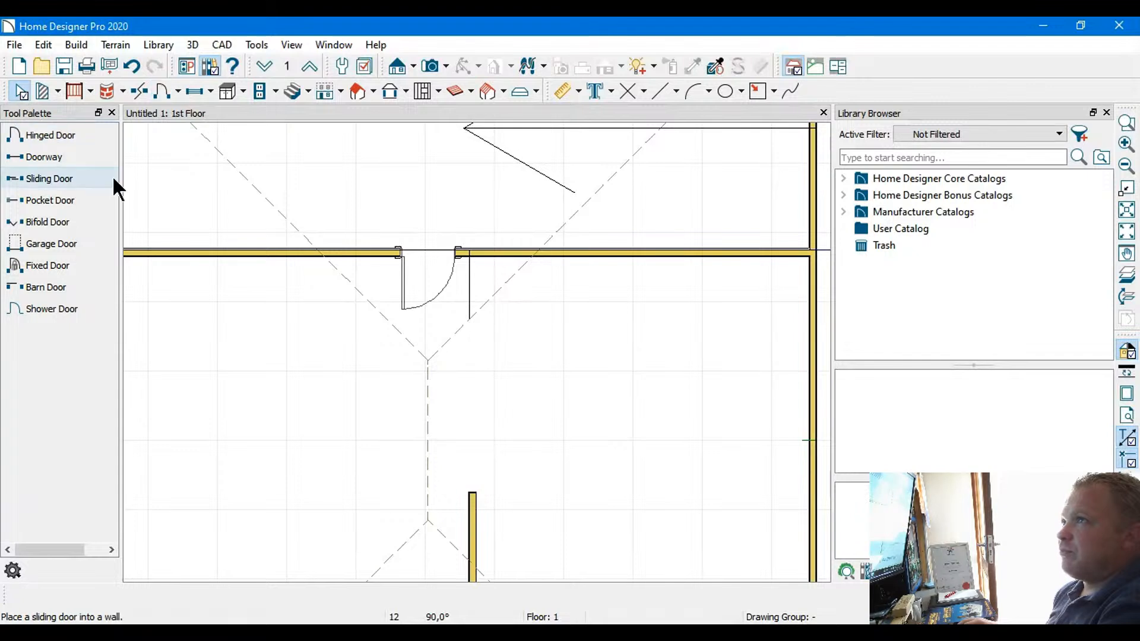
{"action": "left_click", "coordinate": [405, 307]}
{"action": "left_click_drag", "start_coordinate": [405, 307], "coordinate": [427, 295]}
{"action": "mouse_move", "coordinate": [427, 253]}
{"action": "left_mouse_down"}
{"action": "mouse_move", "coordinate": [440, 255]}
{"action": "mouse_move", "coordinate": [427, 256]}
{"action": "left_mouse_up"}
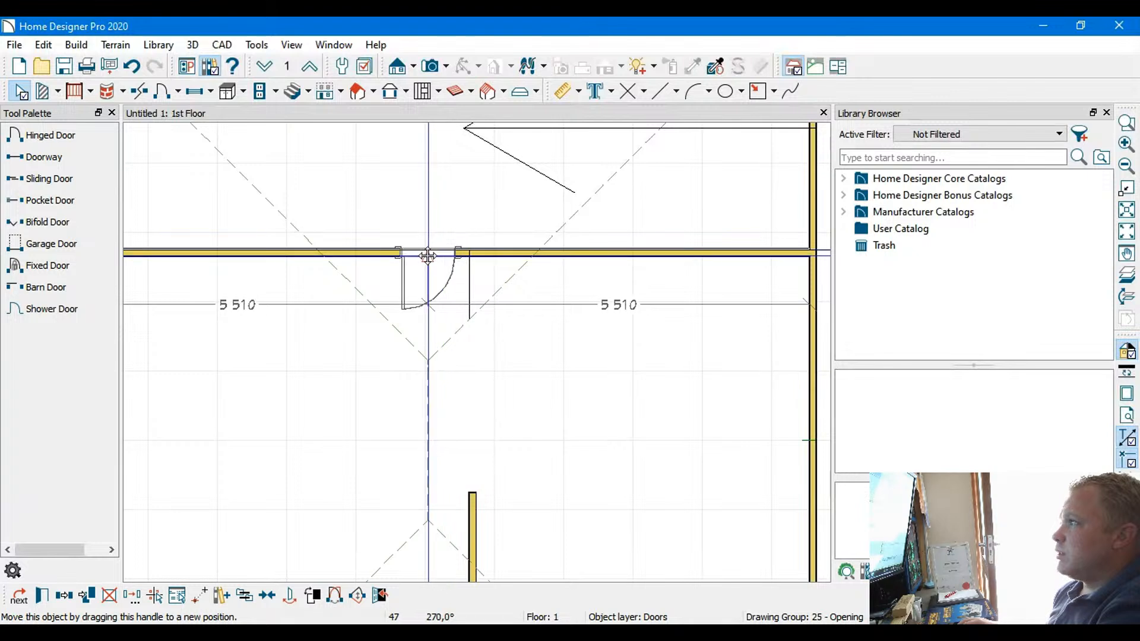
{"action": "left_click", "coordinate": [291, 597]}
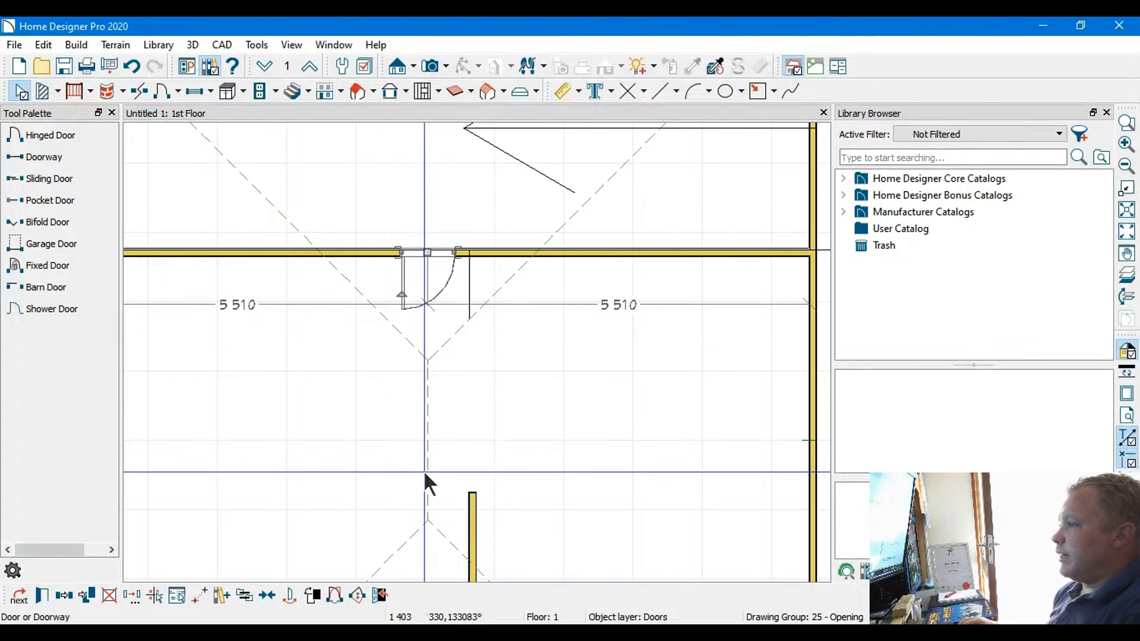
{"action": "left_click", "coordinate": [335, 595]}
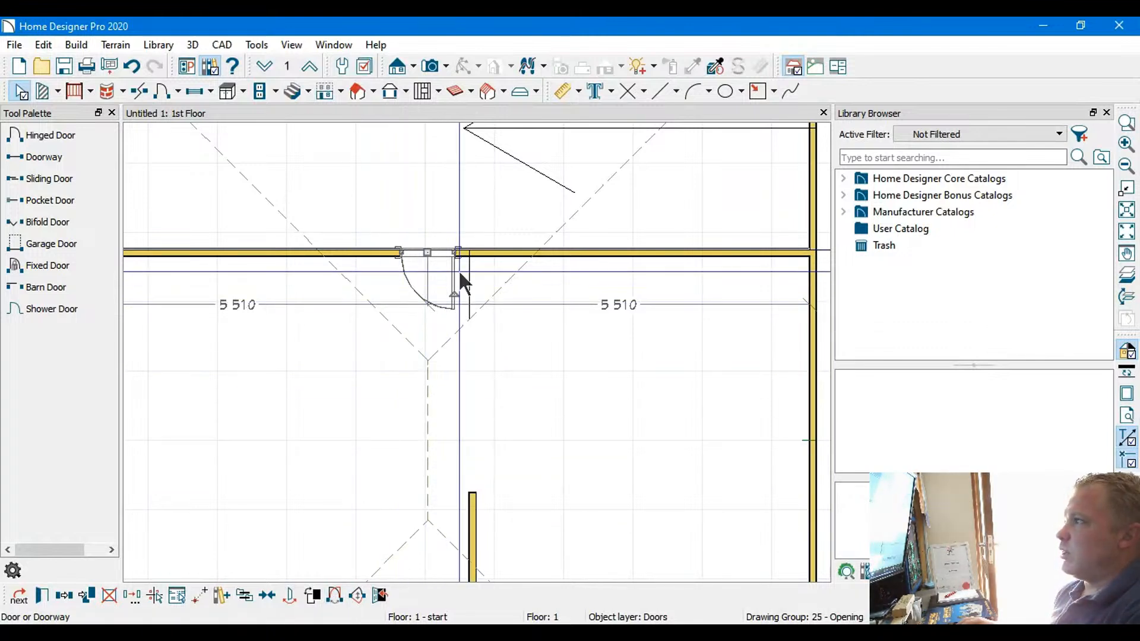
Draw a short interior wall down from the upper interior wall beside the door, following the short vertical layout line
{"action": "scroll", "coordinate": [467, 284], "scroll_direction": "up", "scroll_amount": 2}
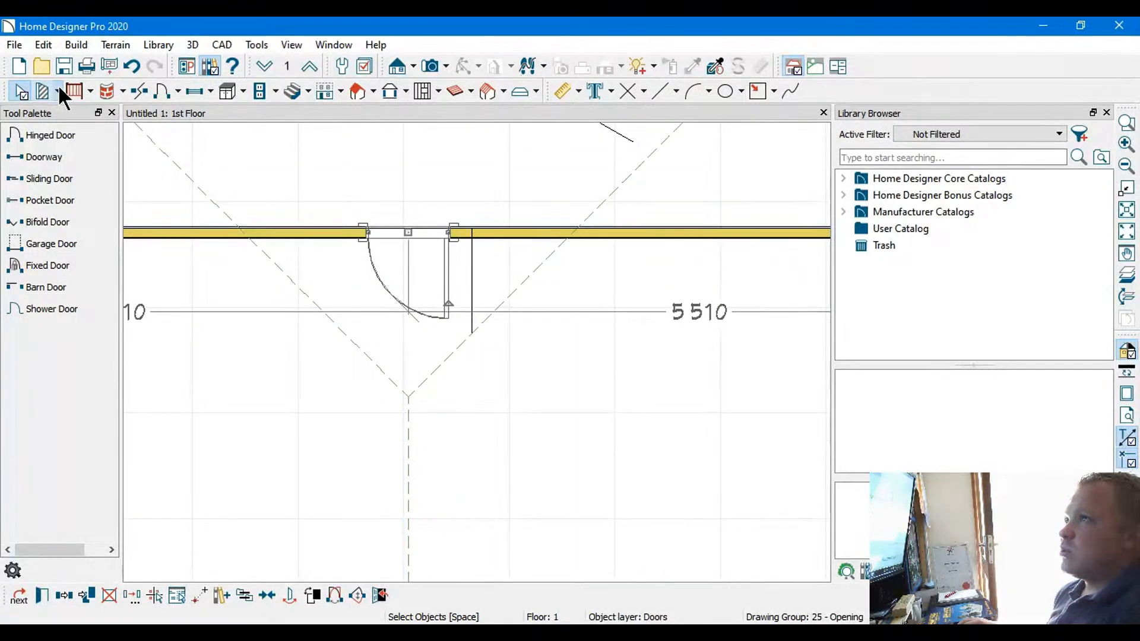
{"action": "left_click", "coordinate": [101, 136]}
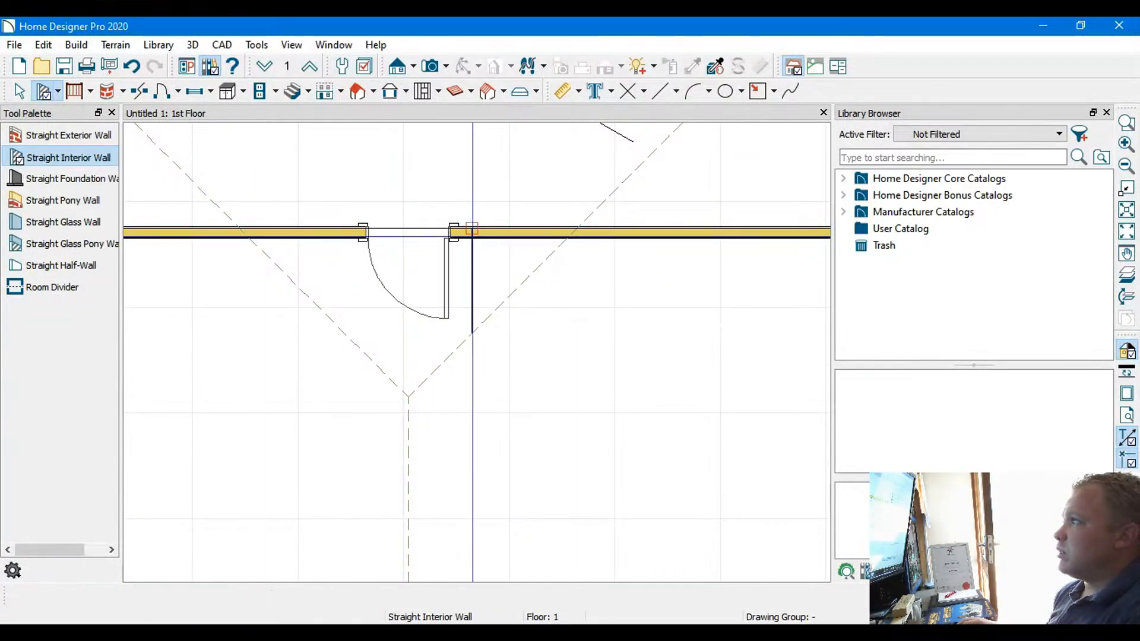
{"action": "left_click_drag", "start_coordinate": [472, 230], "coordinate": [472, 332]}
{"action": "scroll", "coordinate": [475, 333], "scroll_direction": "down", "scroll_amount": 2}
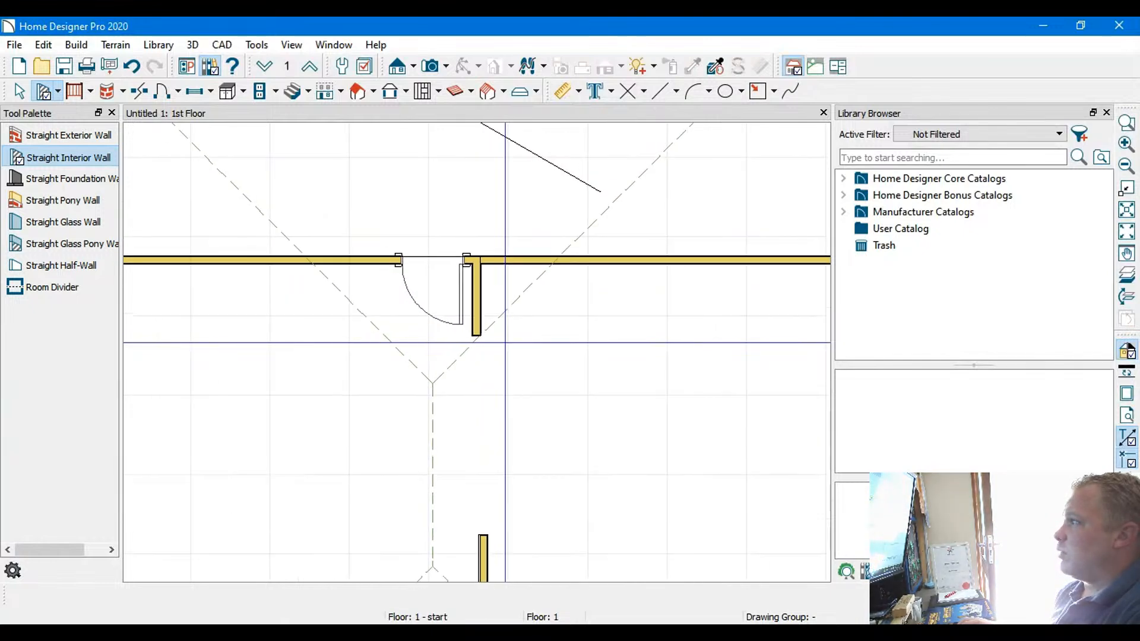
{"action": "scroll", "coordinate": [508, 359], "scroll_direction": "down", "scroll_amount": 3}
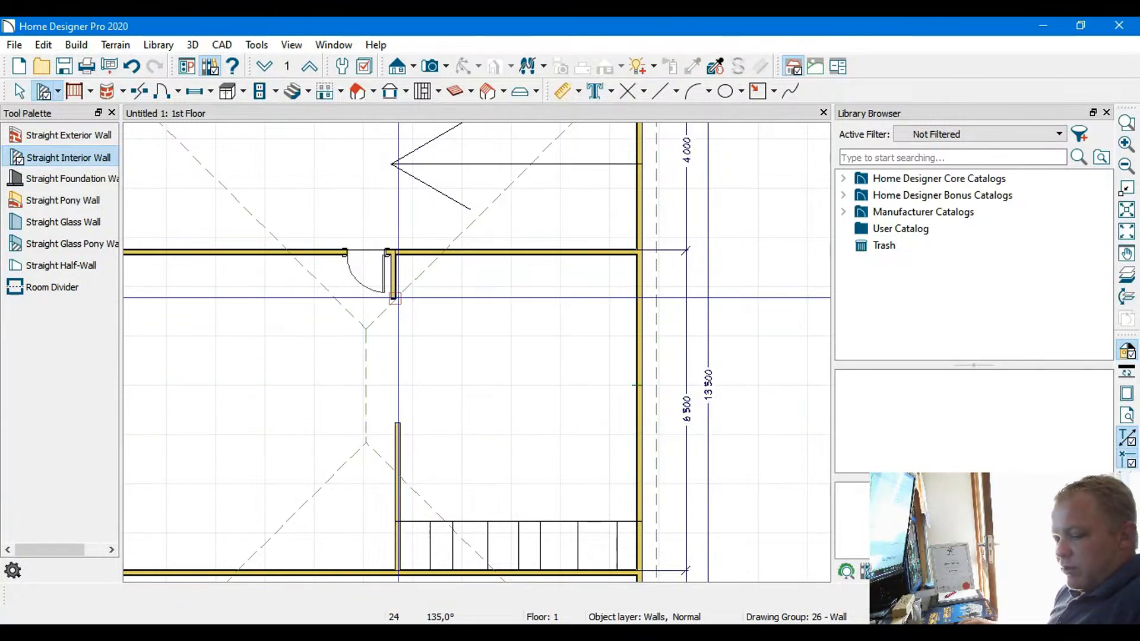
Undo the last short wall and redraw it along the short vertical layout line up to the upper interior wall beside the door
{"action": "key", "text": "ctrl+z"}
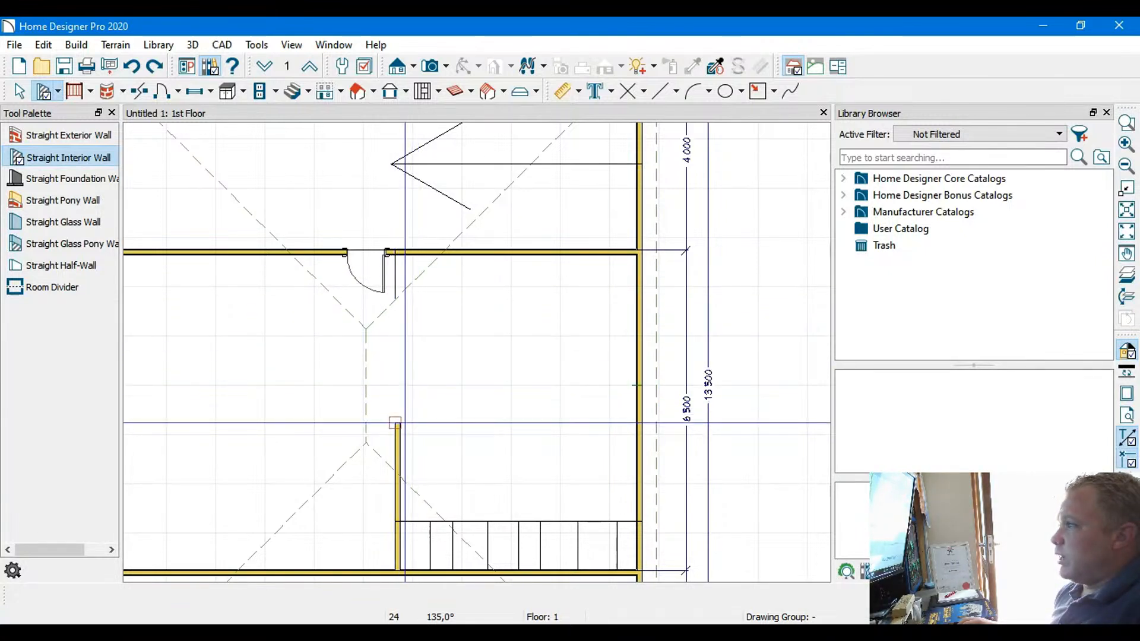
{"action": "scroll", "coordinate": [403, 280], "scroll_direction": "up", "scroll_amount": 3}
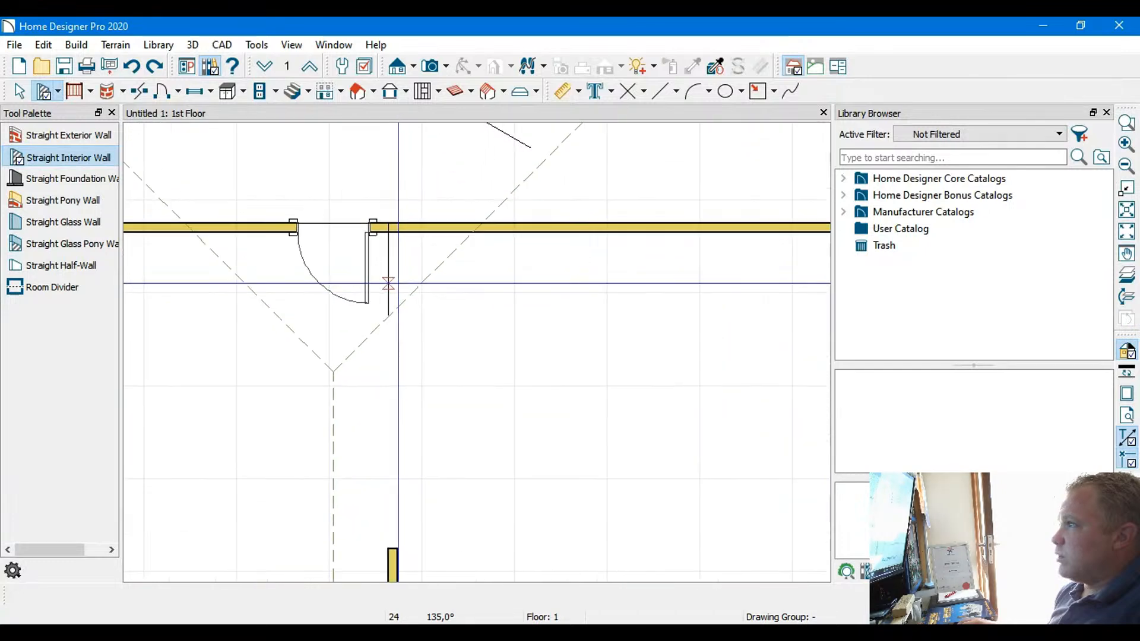
{"action": "left_click_drag", "start_coordinate": [387, 317], "coordinate": [391, 229]}
{"action": "scroll", "coordinate": [398, 327], "scroll_direction": "down", "scroll_amount": 1}
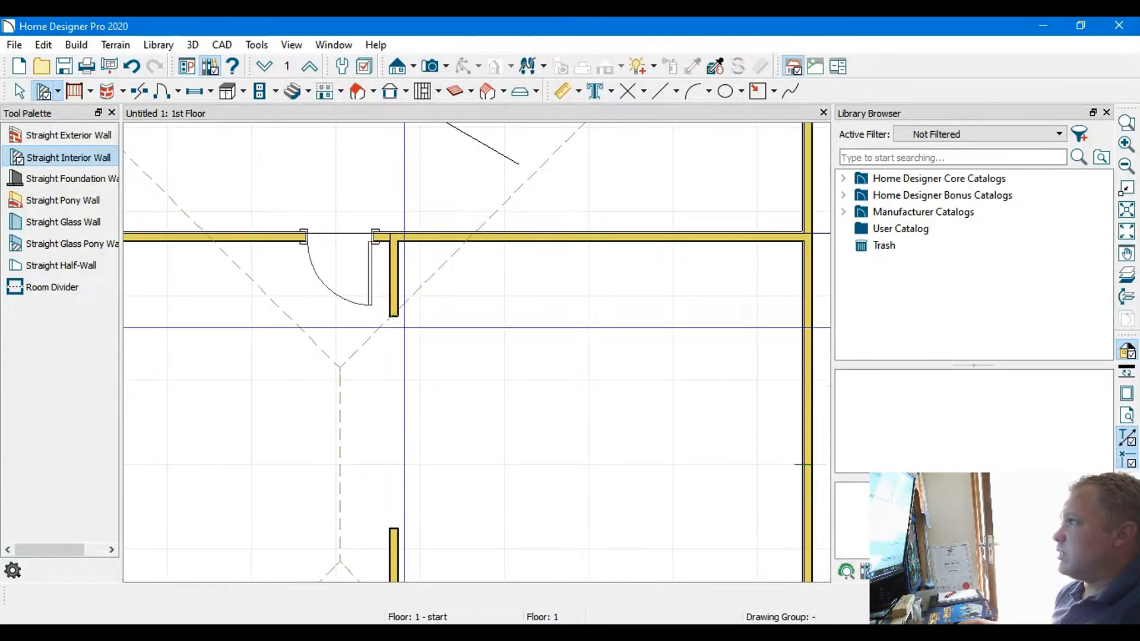
{"action": "scroll", "coordinate": [405, 327], "scroll_direction": "down", "scroll_amount": 1}
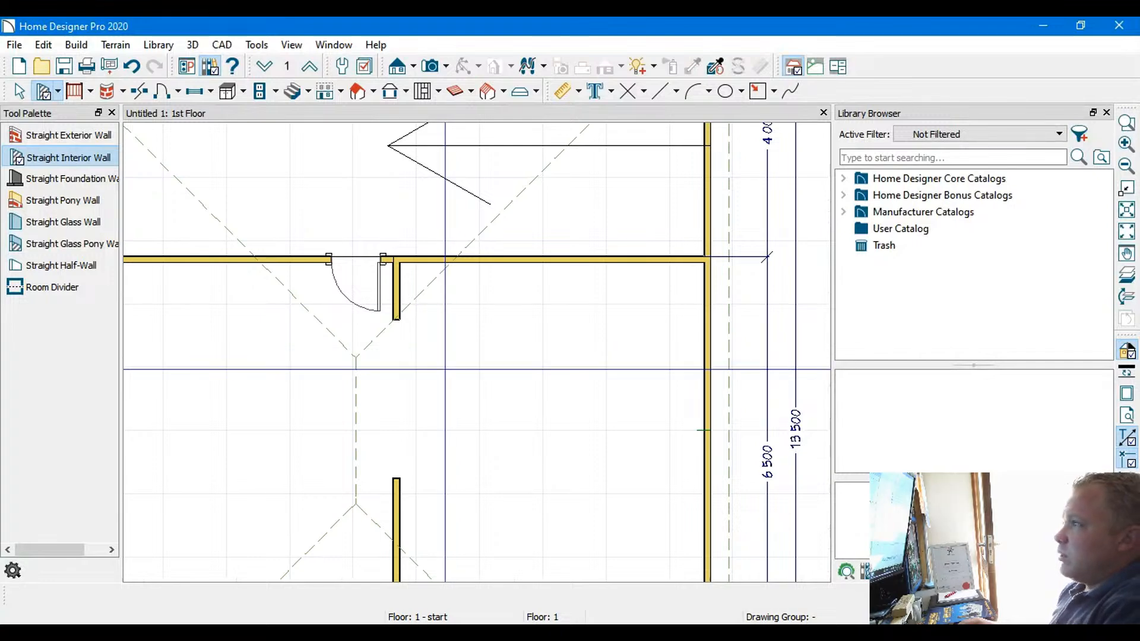
{"action": "scroll", "coordinate": [443, 383], "scroll_direction": "down", "scroll_amount": 7}
Place a 2,750 mm garage door in the upper room's right exterior wall, about 610 mm from the upper corner, at the layout arrow
{"action": "middle_click_drag", "start_coordinate": [424, 409], "coordinate": [452, 342]}
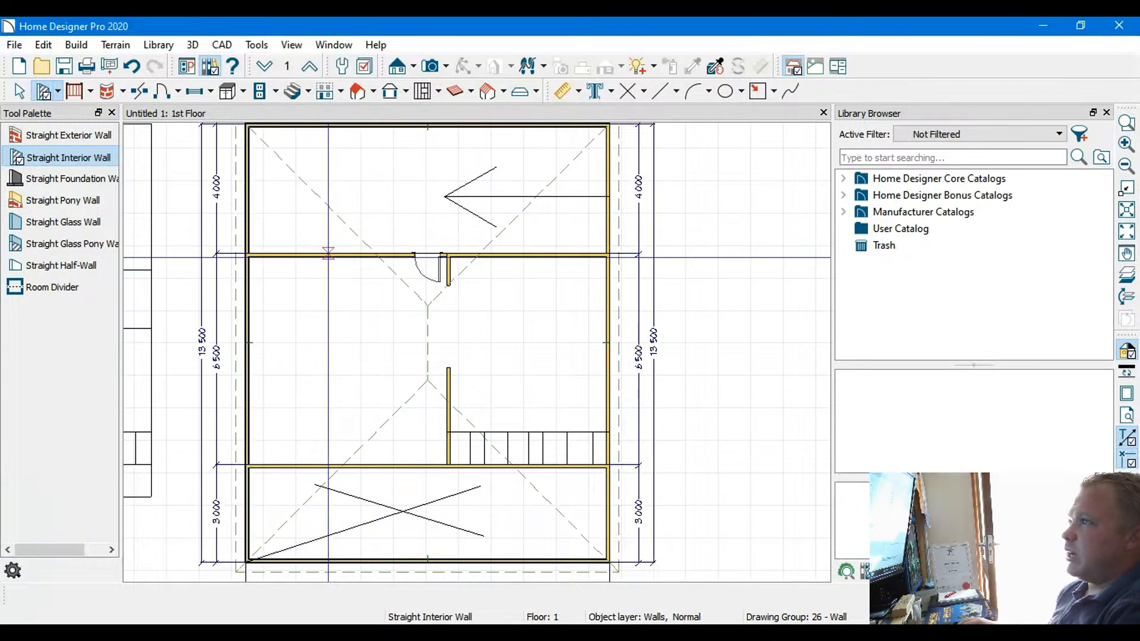
{"action": "scroll", "coordinate": [339, 260], "scroll_direction": "up", "scroll_amount": 3}
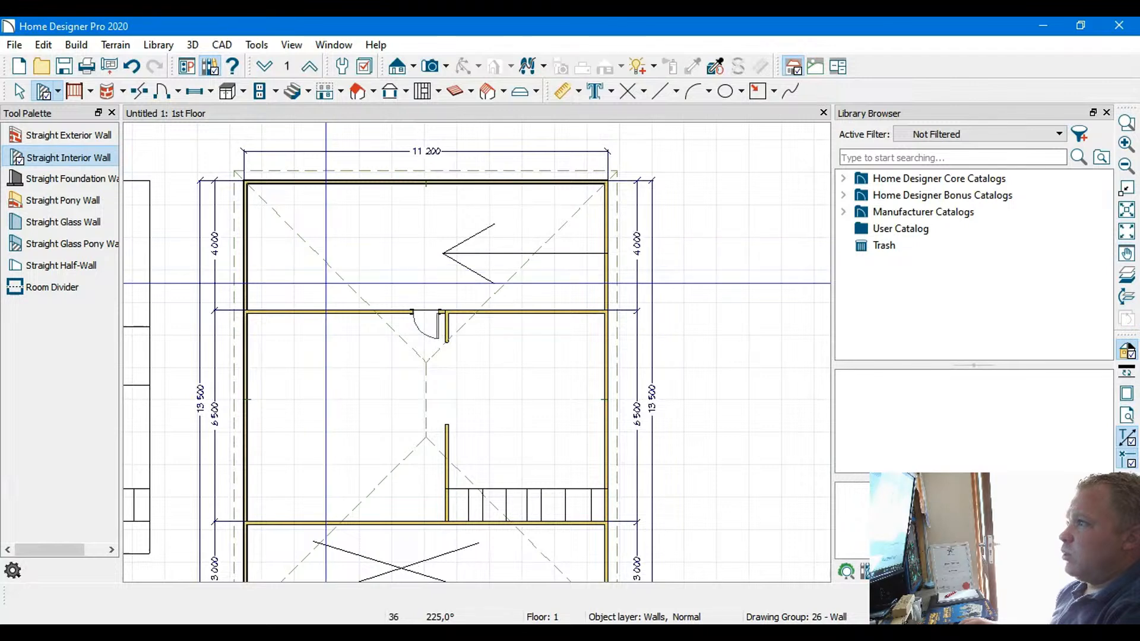
{"action": "middle_click_drag", "start_coordinate": [374, 382], "coordinate": [401, 345]}
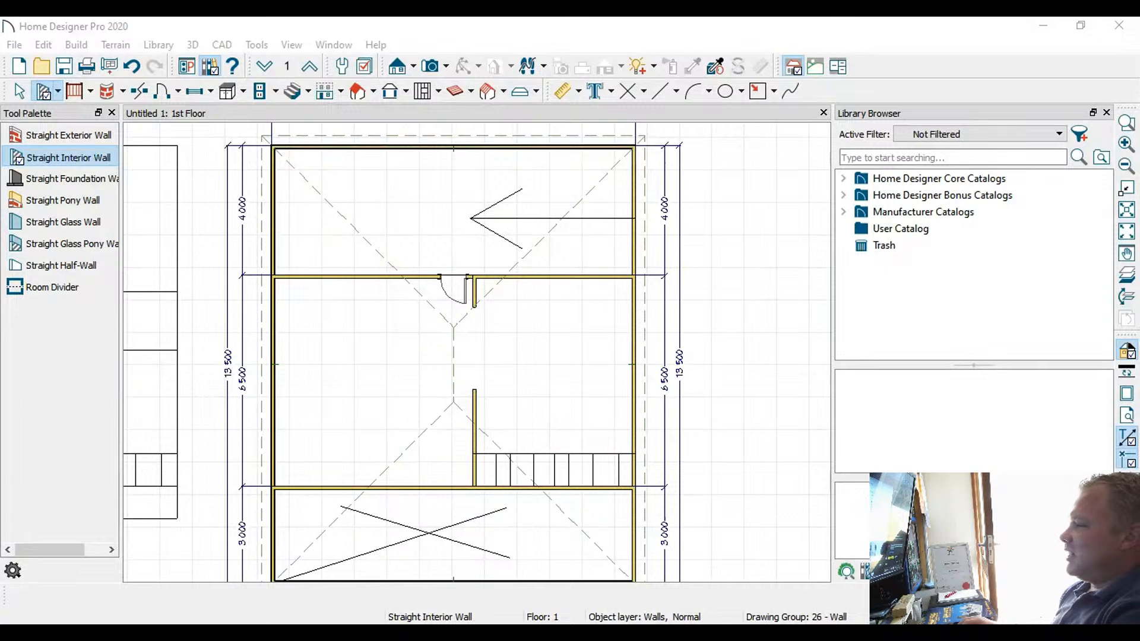
{"action": "left_click", "coordinate": [389, 485]}
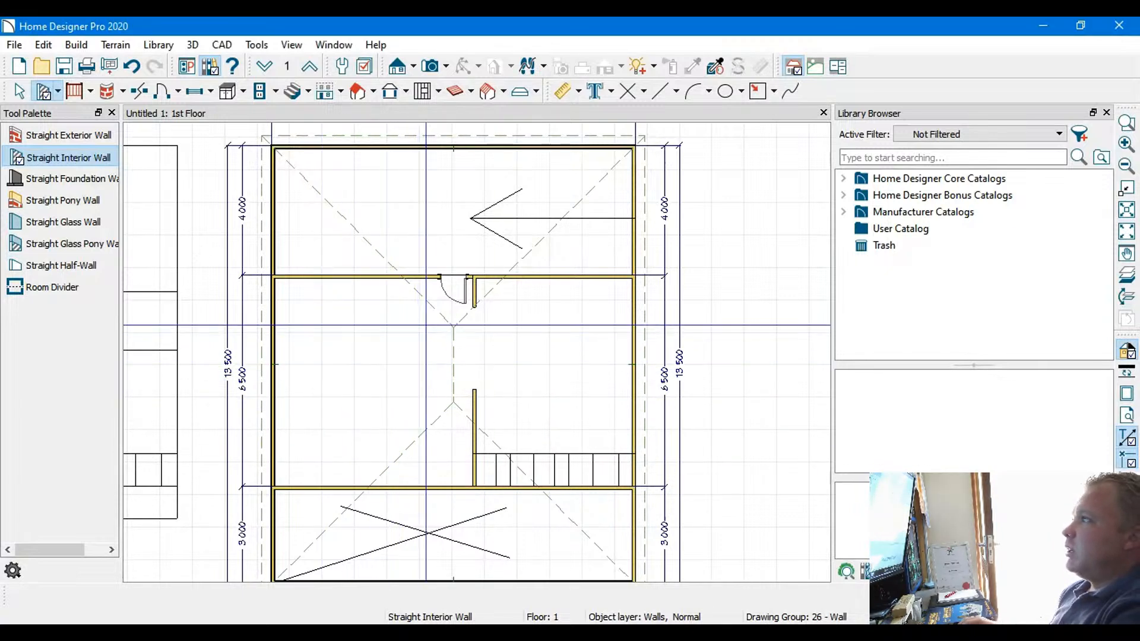
{"action": "mouse_move", "coordinate": [390, 370]}
{"action": "middle_mouse_down"}
{"action": "mouse_move", "coordinate": [396, 344]}
{"action": "mouse_move", "coordinate": [395, 377]}
{"action": "middle_mouse_up"}
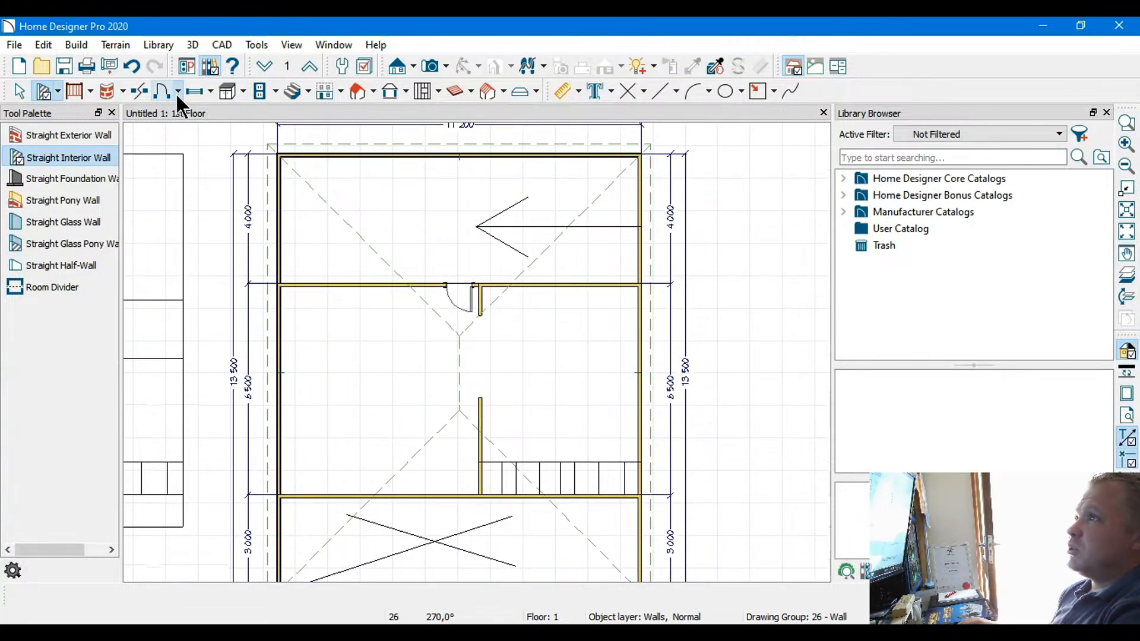
{"action": "left_click", "coordinate": [219, 198]}
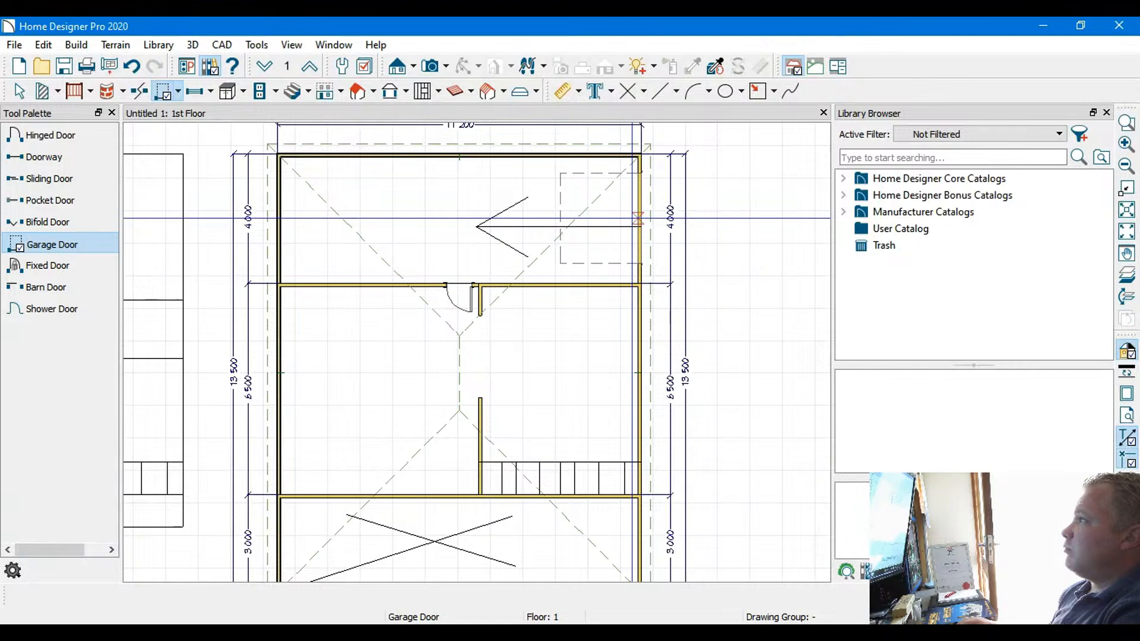
{"action": "left_click", "coordinate": [638, 218]}
{"action": "middle_click_drag", "start_coordinate": [575, 209], "coordinate": [570, 267]}
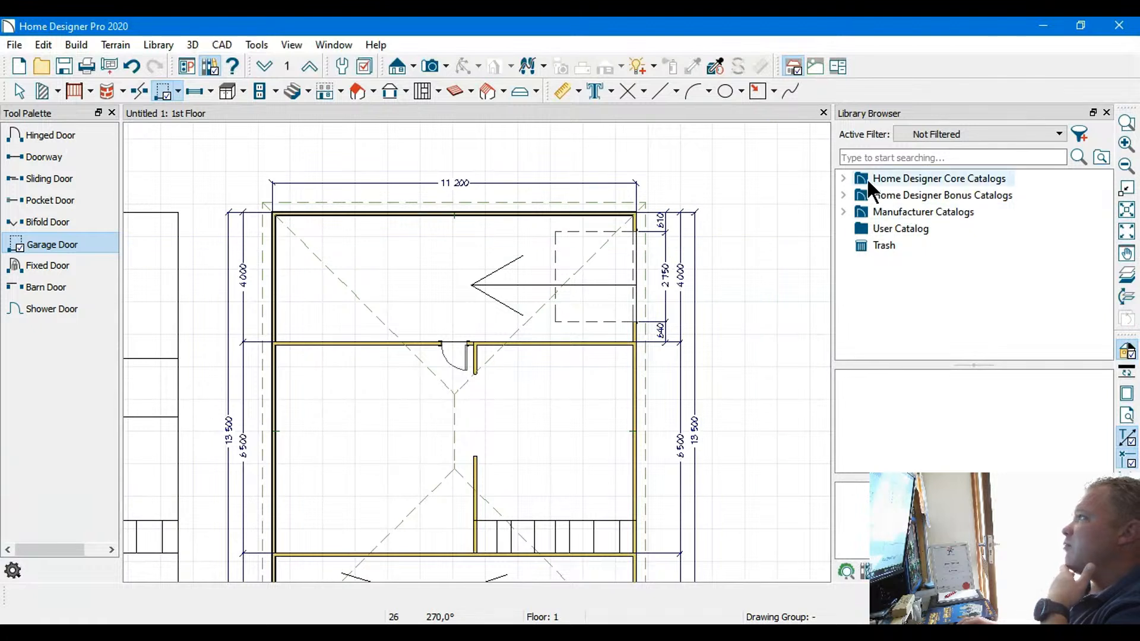
Examine the library's Core, Bonus and Manufacturer catalogs, including the Caesarstone collections
{"action": "left_click", "coordinate": [842, 178]}
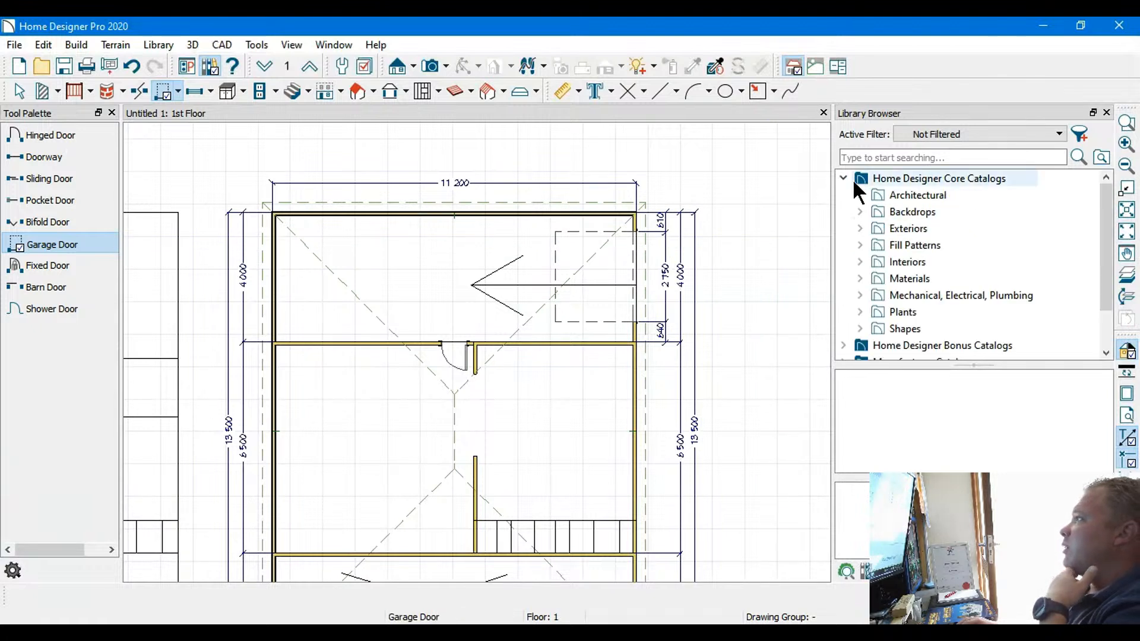
{"action": "left_click", "coordinate": [843, 345]}
{"action": "scroll", "coordinate": [917, 285], "scroll_direction": "down", "scroll_amount": 4}
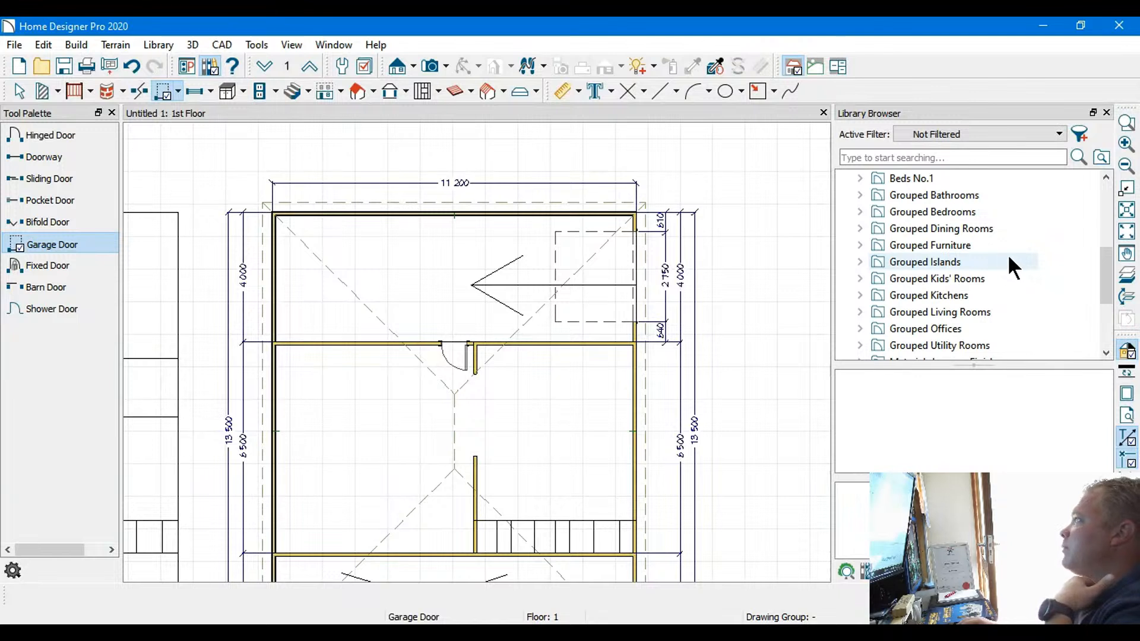
{"action": "scroll", "coordinate": [971, 277], "scroll_direction": "down", "scroll_amount": 3}
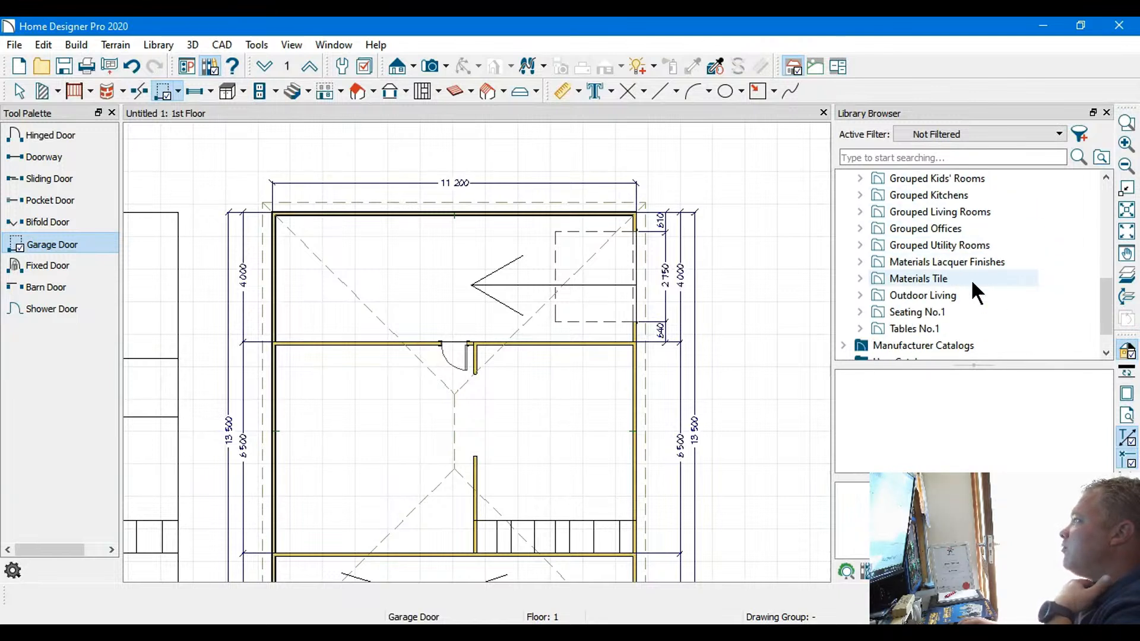
{"action": "left_click", "coordinate": [844, 312]}
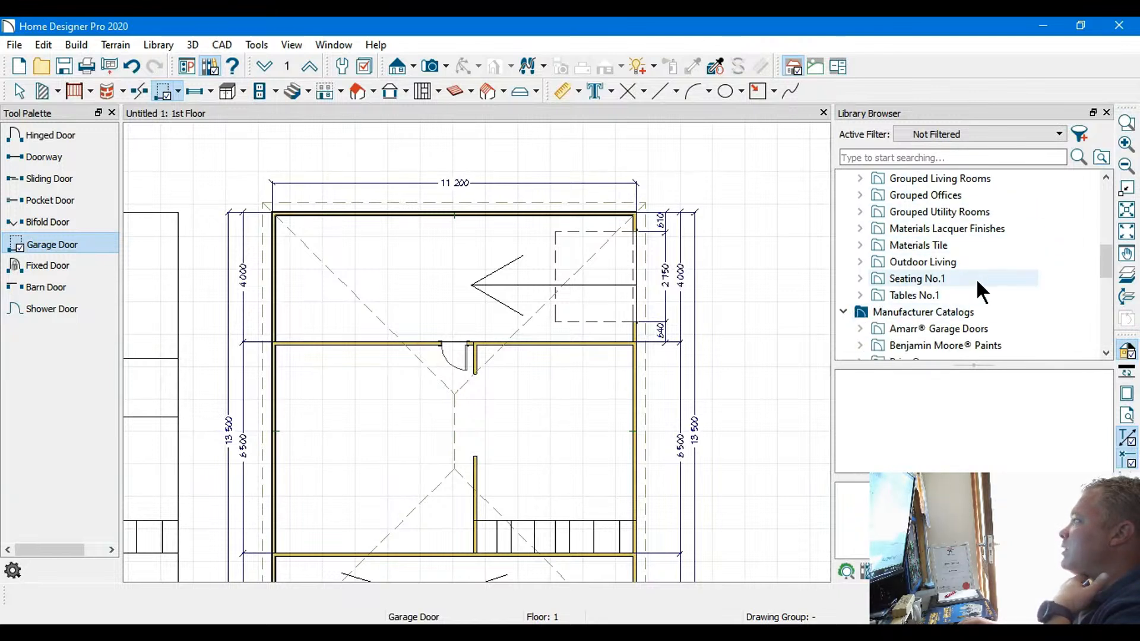
{"action": "scroll", "coordinate": [978, 283], "scroll_direction": "down", "scroll_amount": 2}
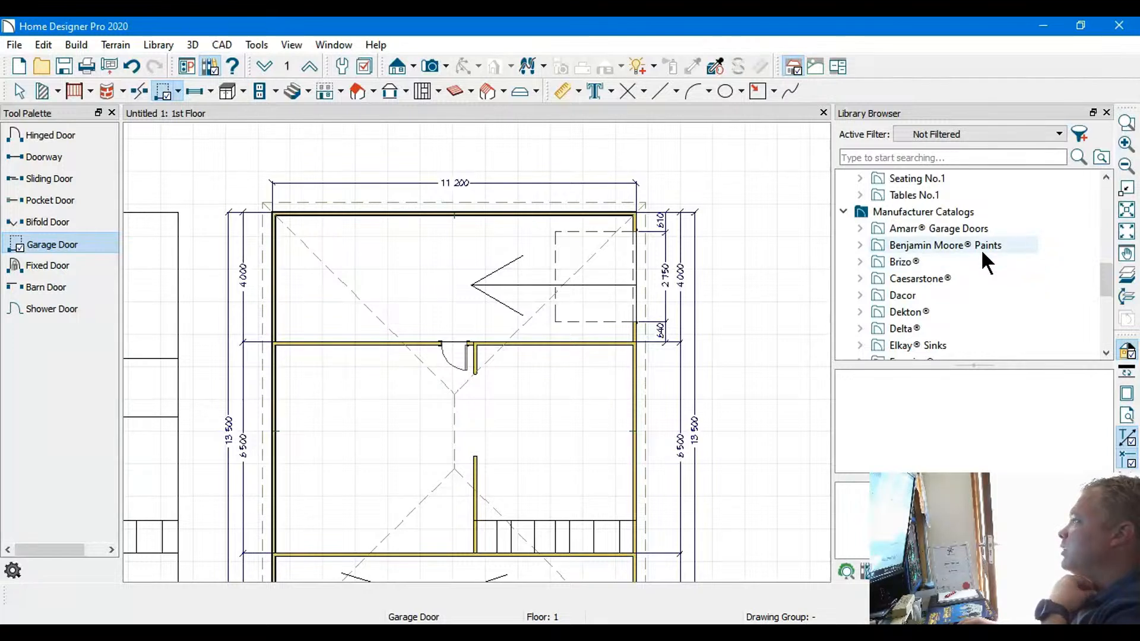
{"action": "scroll", "coordinate": [981, 252], "scroll_direction": "down", "scroll_amount": 2}
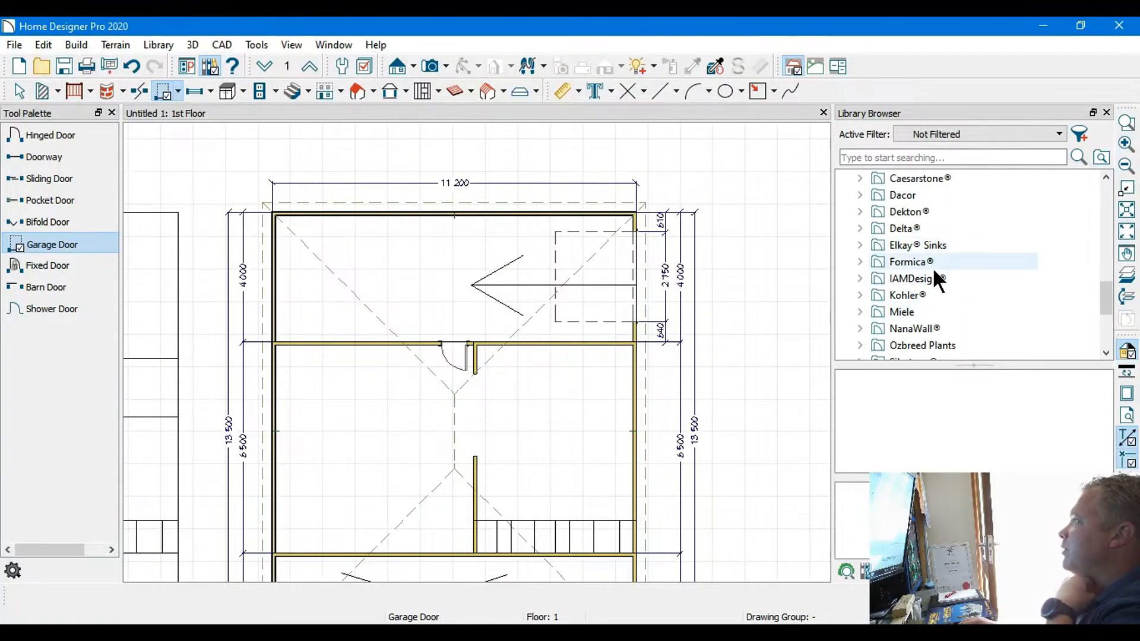
{"action": "scroll", "coordinate": [950, 226], "scroll_direction": "up", "scroll_amount": 1}
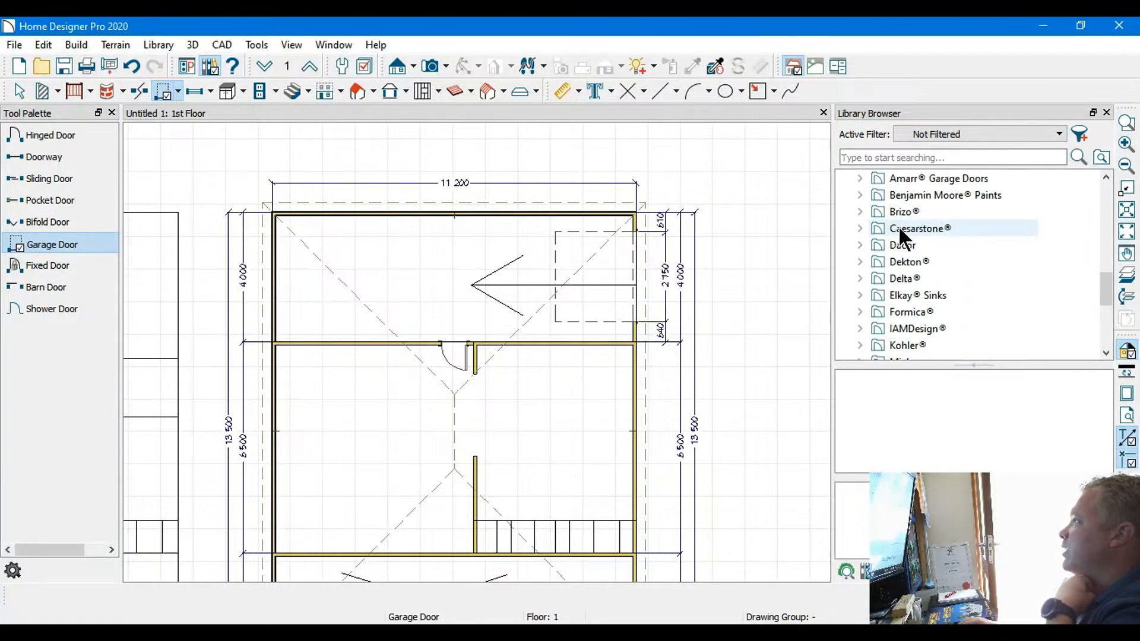
{"action": "left_click", "coordinate": [860, 230]}
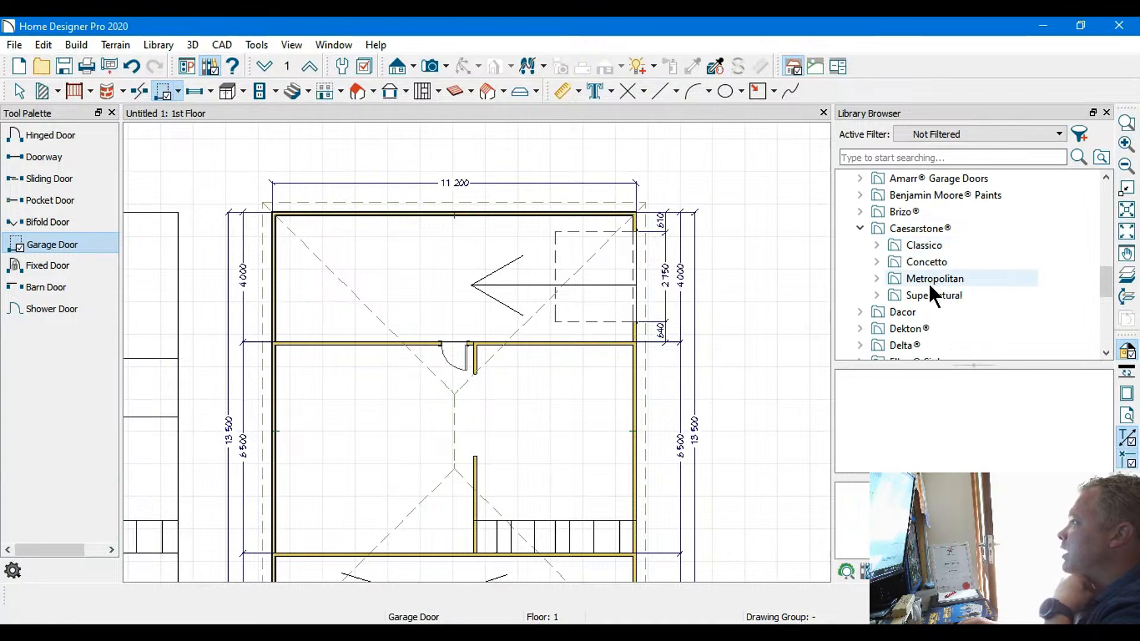
{"action": "left_click", "coordinate": [860, 228]}
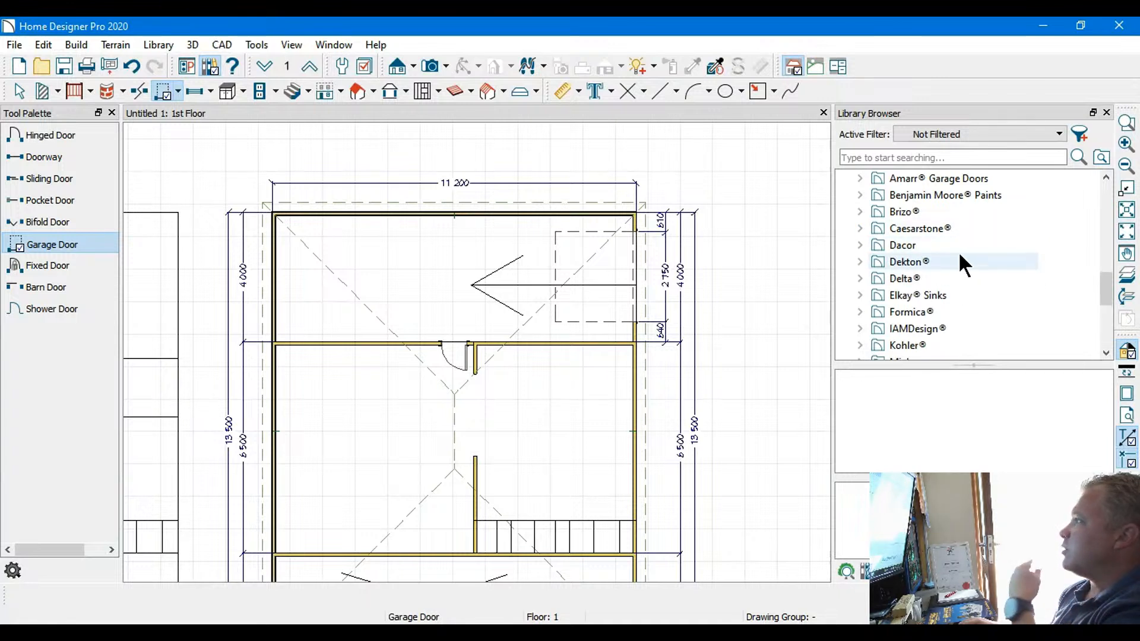
{"action": "scroll", "coordinate": [960, 255], "scroll_direction": "down", "scroll_amount": 2}
{"action": "scroll", "coordinate": [958, 251], "scroll_direction": "up", "scroll_amount": 2}
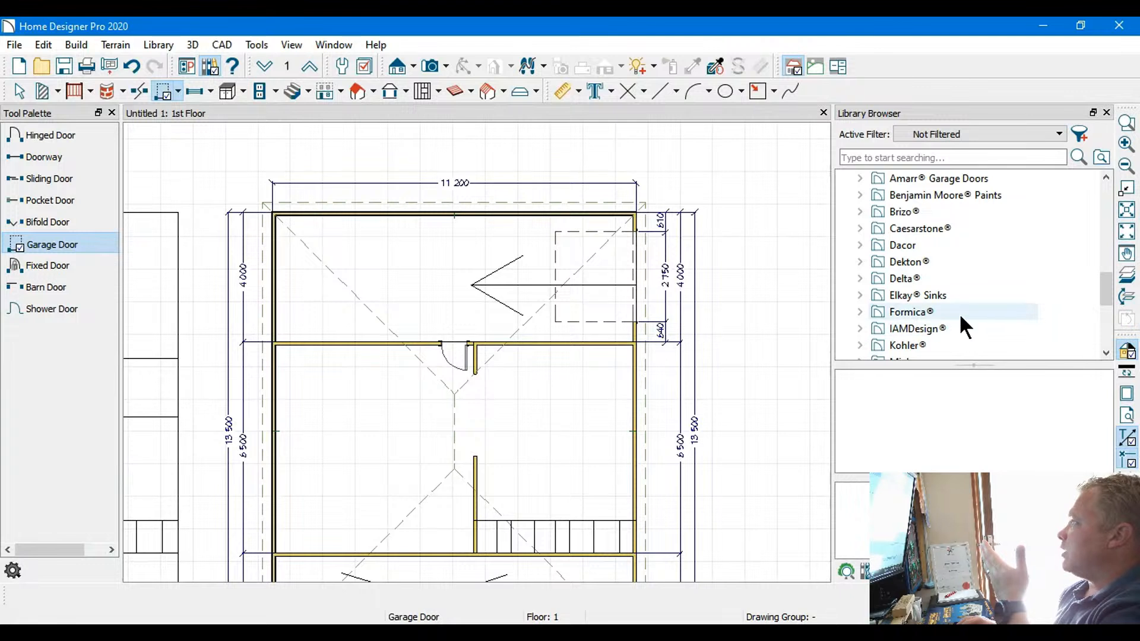
{"action": "scroll", "coordinate": [962, 246], "scroll_direction": "down", "scroll_amount": 1}
{"action": "scroll", "coordinate": [961, 243], "scroll_direction": "down", "scroll_amount": 1}
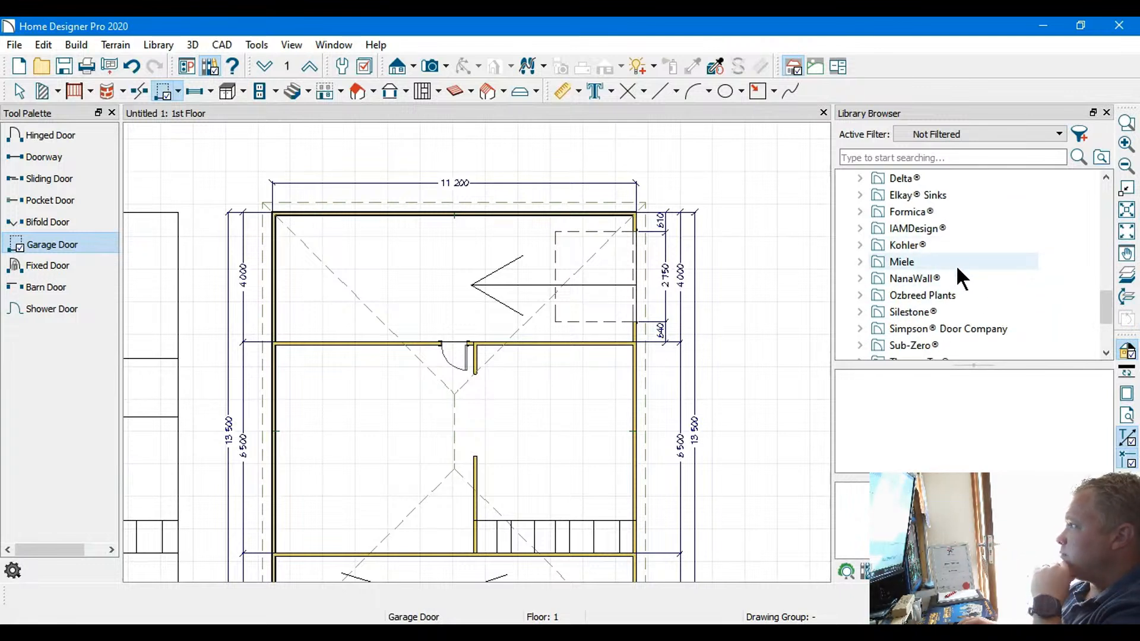
{"action": "scroll", "coordinate": [971, 295], "scroll_direction": "down", "scroll_amount": 2}
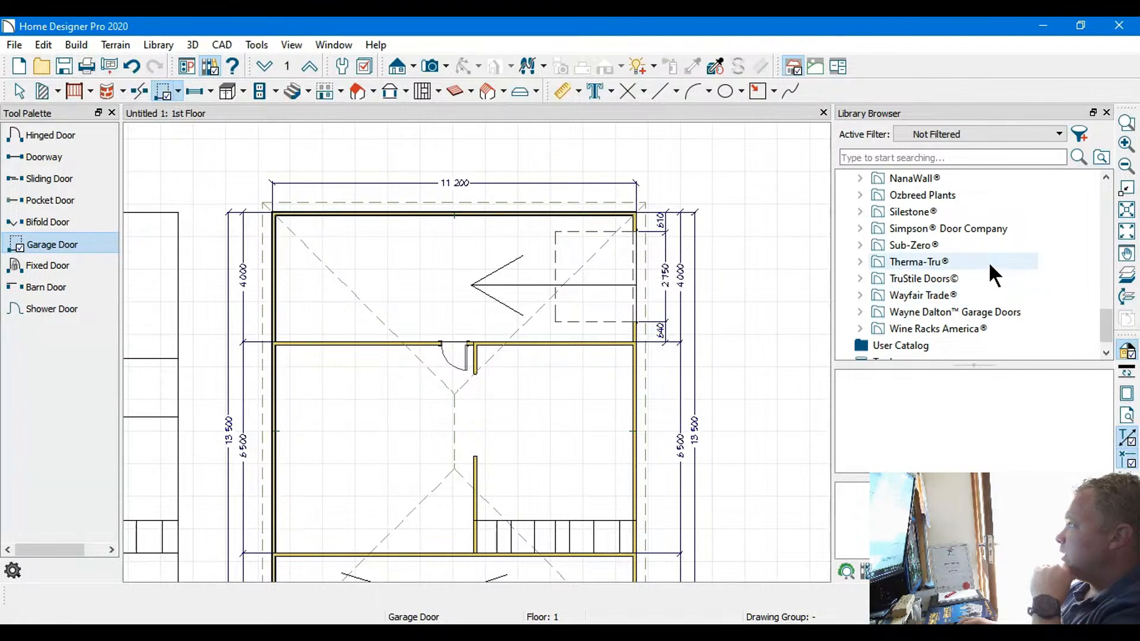
{"action": "scroll", "coordinate": [987, 257], "scroll_direction": "up", "scroll_amount": 2}
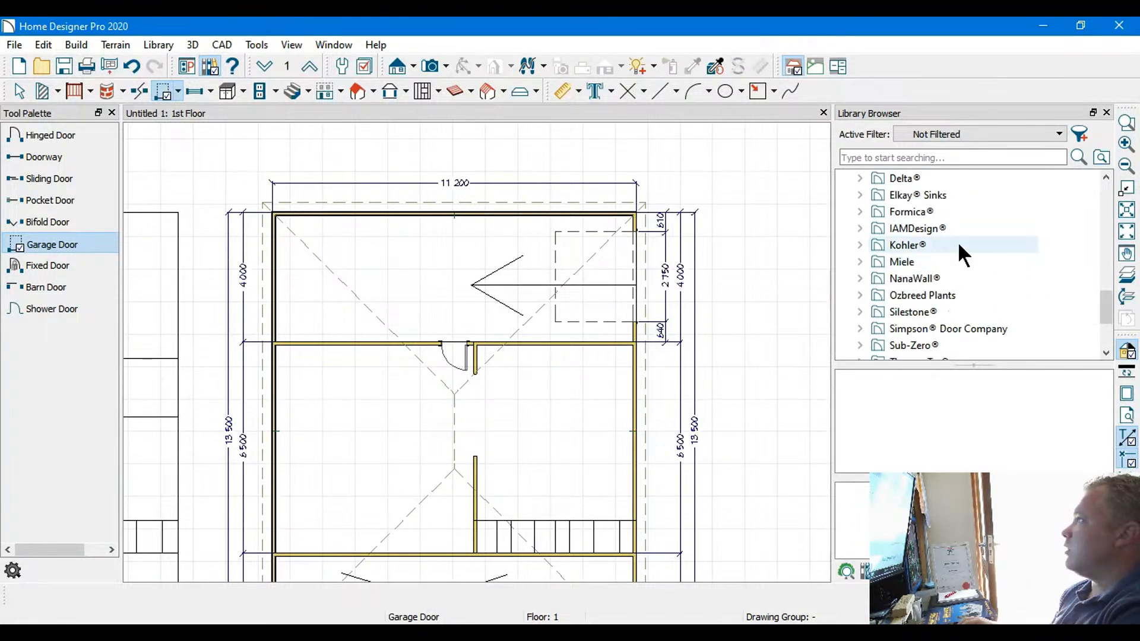
{"action": "scroll", "coordinate": [959, 237], "scroll_direction": "up", "scroll_amount": 4}
{"action": "scroll", "coordinate": [960, 236], "scroll_direction": "up", "scroll_amount": 5}
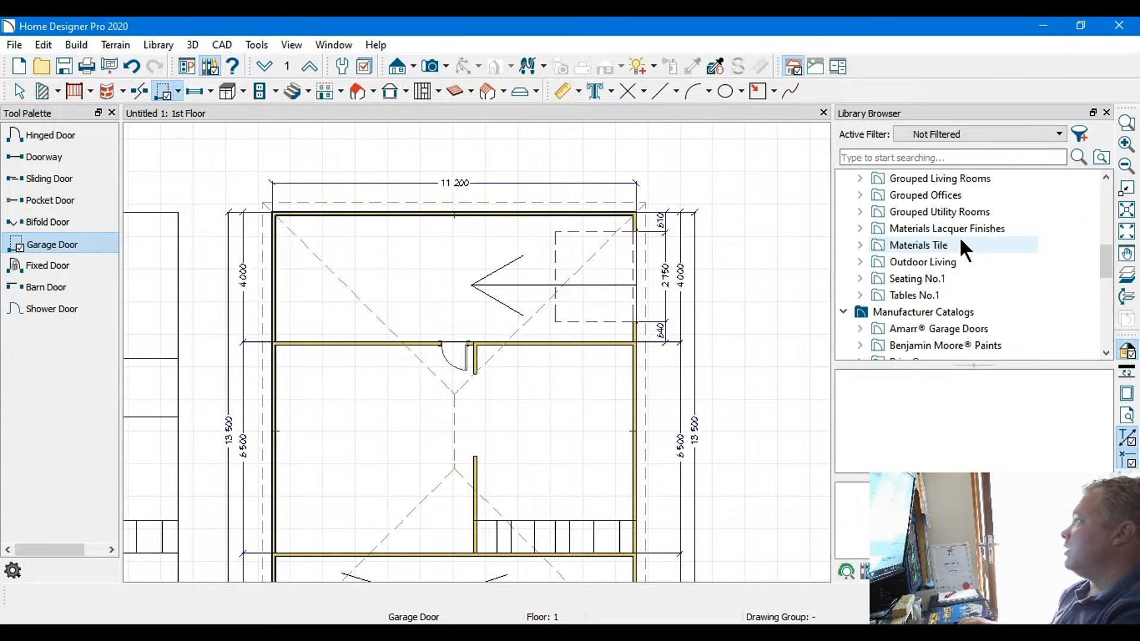
{"action": "scroll", "coordinate": [959, 245], "scroll_direction": "up", "scroll_amount": 3}
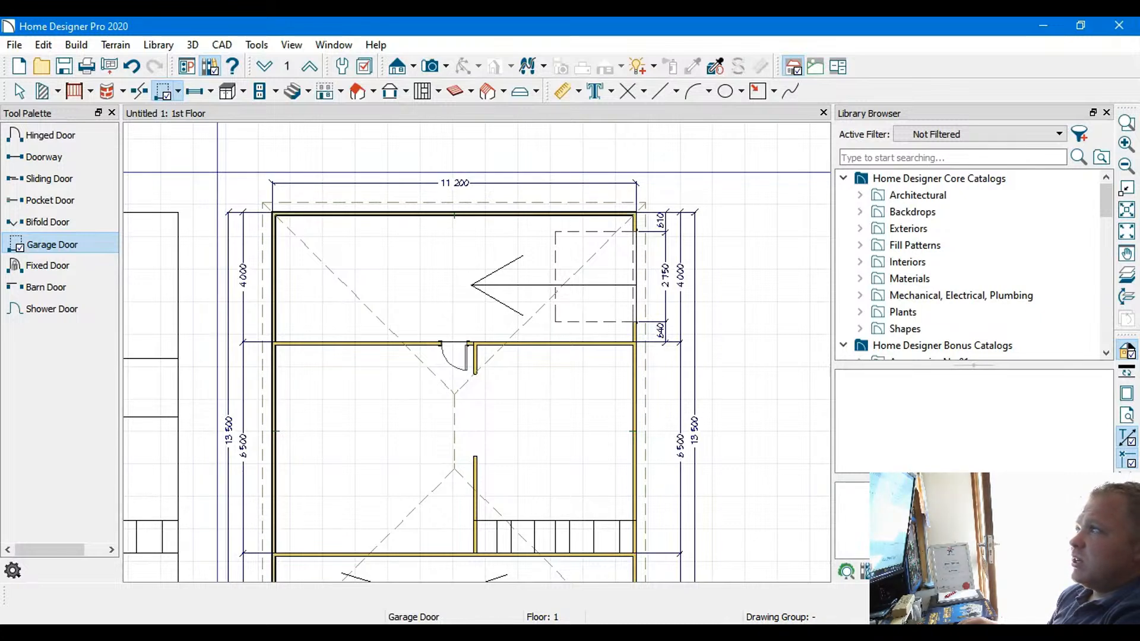
Place a 760 mm standard window at the middle of the upper exterior wall, about 5,220 mm from each corner
{"action": "scroll", "coordinate": [208, 178], "scroll_direction": "down", "scroll_amount": 2}
{"action": "middle_click_drag", "start_coordinate": [202, 243], "coordinate": [308, 210]}
{"action": "left_click", "coordinate": [52, 244]}
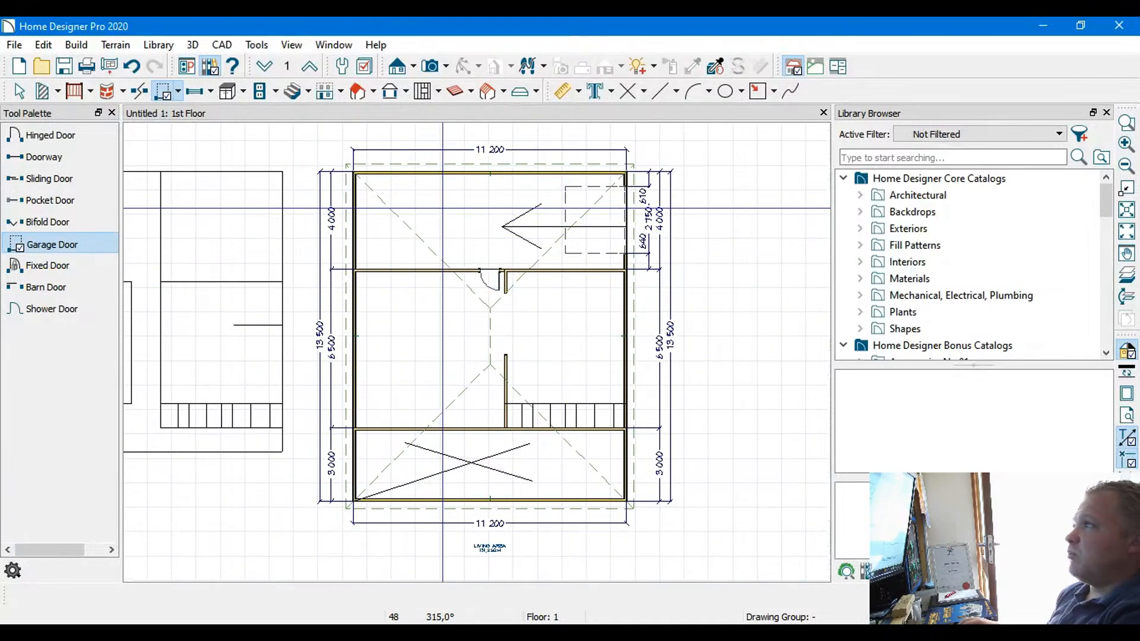
{"action": "scroll", "coordinate": [442, 208], "scroll_direction": "up", "scroll_amount": 1}
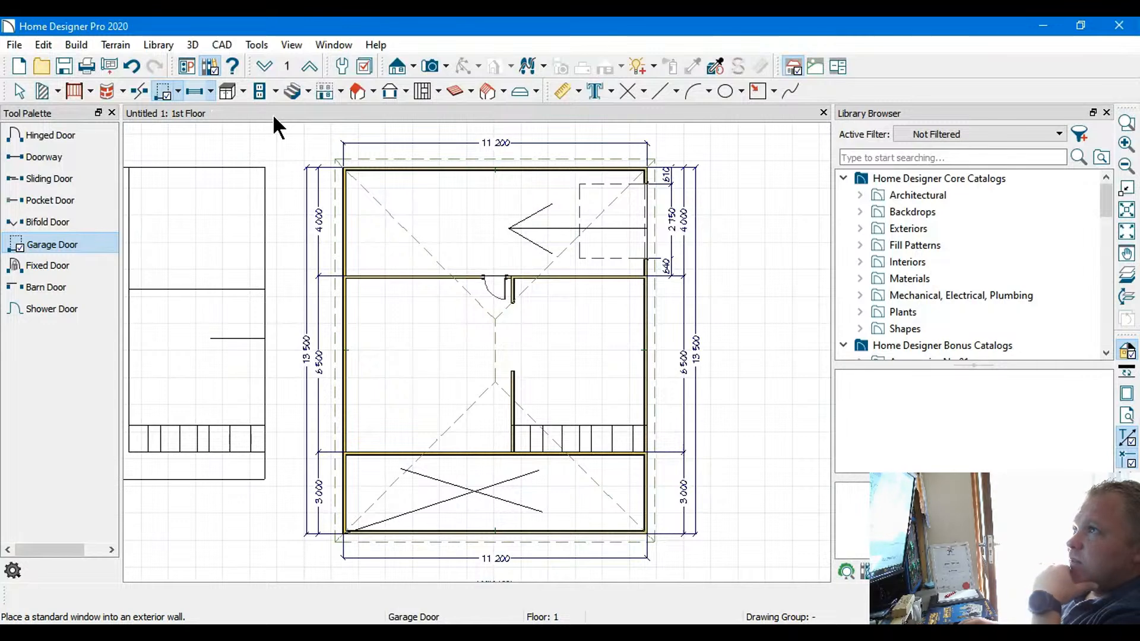
{"action": "key", "text": "shift+w"}
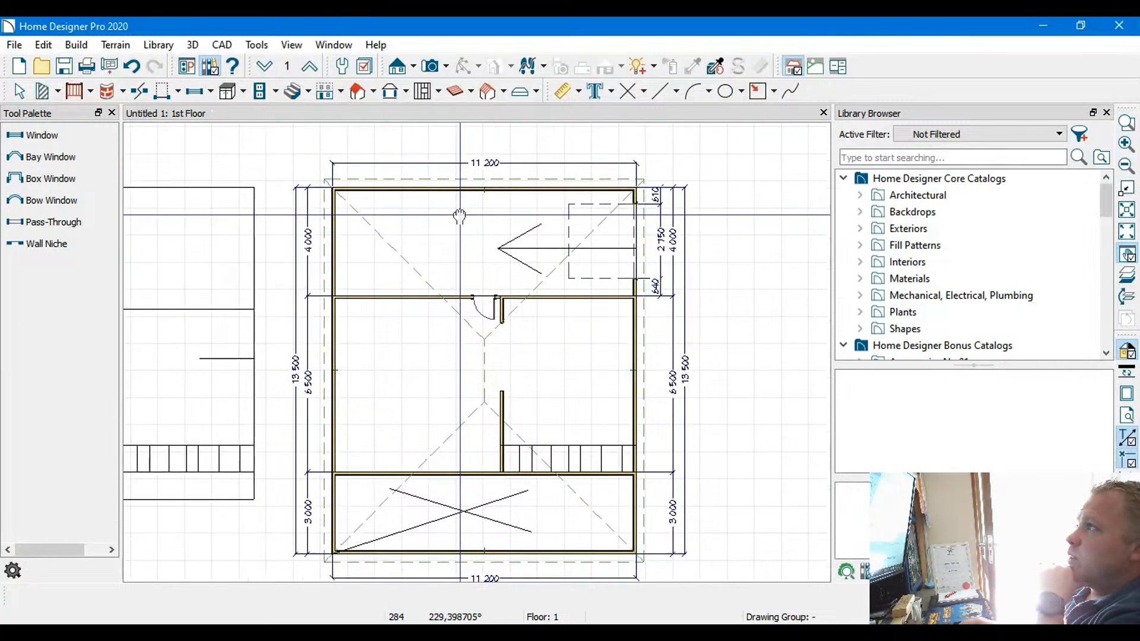
{"action": "scroll", "coordinate": [440, 225], "scroll_direction": "up", "scroll_amount": 3}
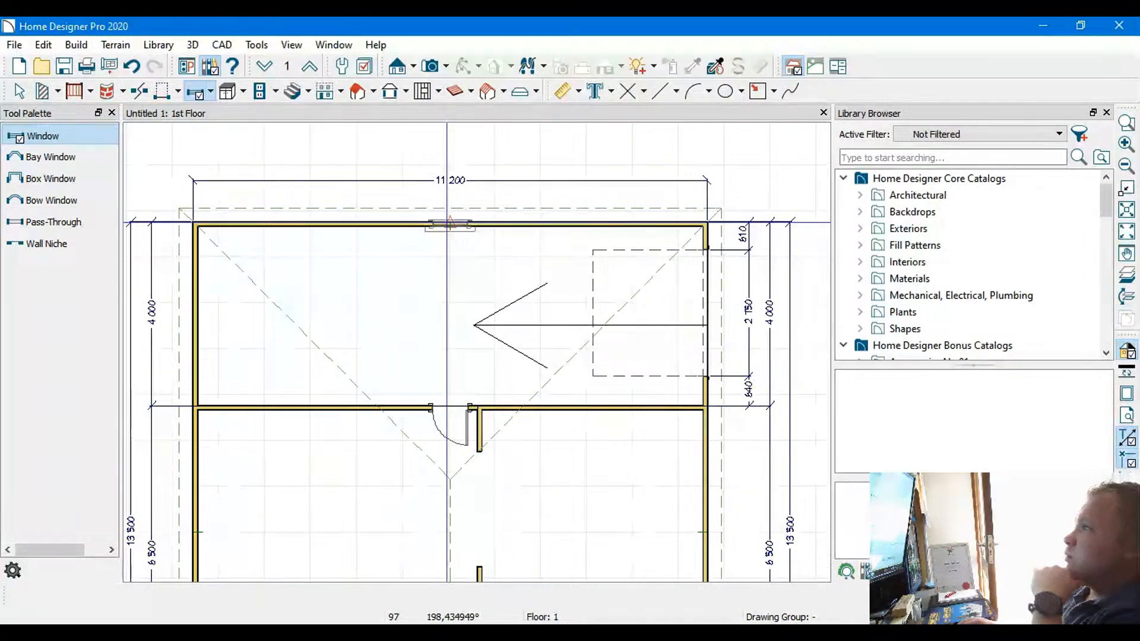
{"action": "left_click", "coordinate": [450, 223]}
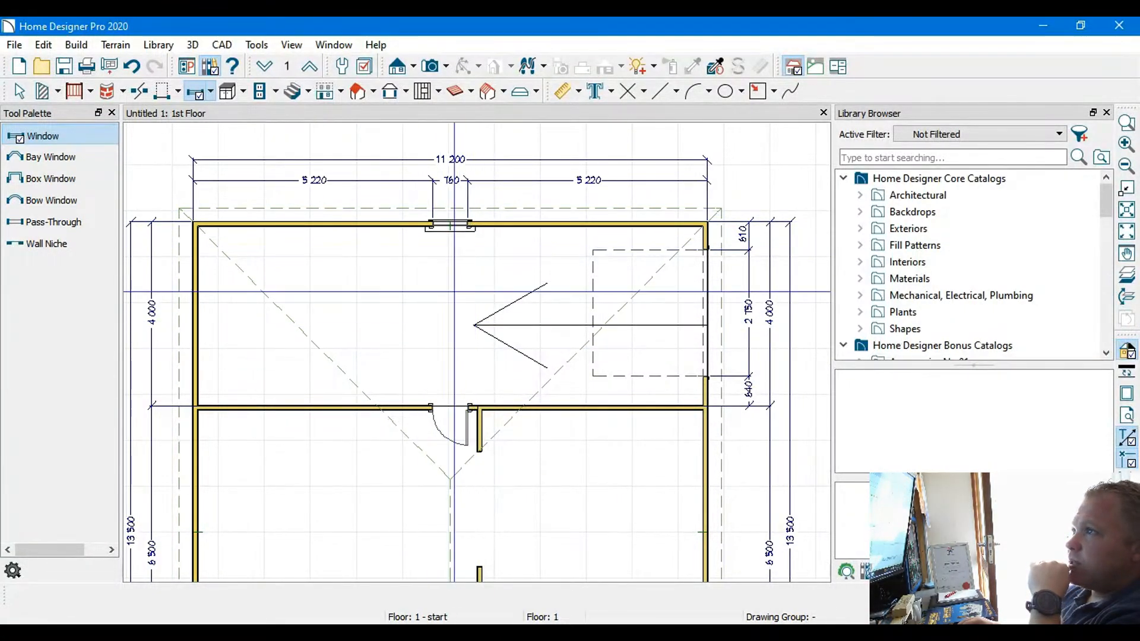
Place two 760 mm windows about 1,850 mm apart in the right exterior wall between the interior walls, the first about 1,020 mm from the upper one
{"action": "scroll", "coordinate": [447, 356], "scroll_direction": "down", "scroll_amount": 3}
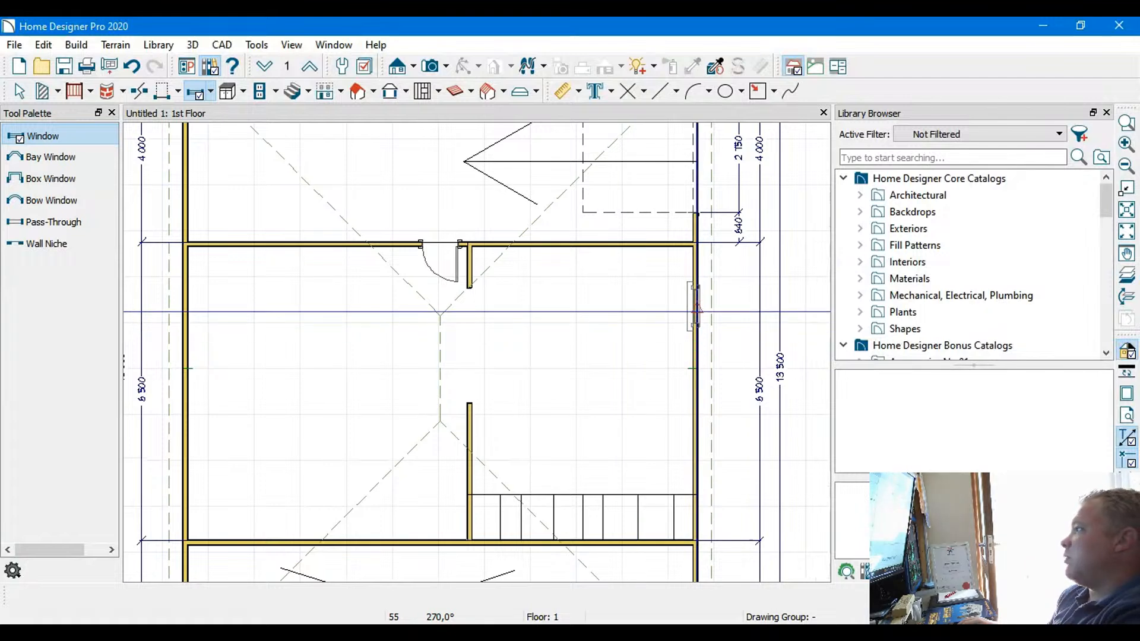
{"action": "left_click", "coordinate": [697, 307]}
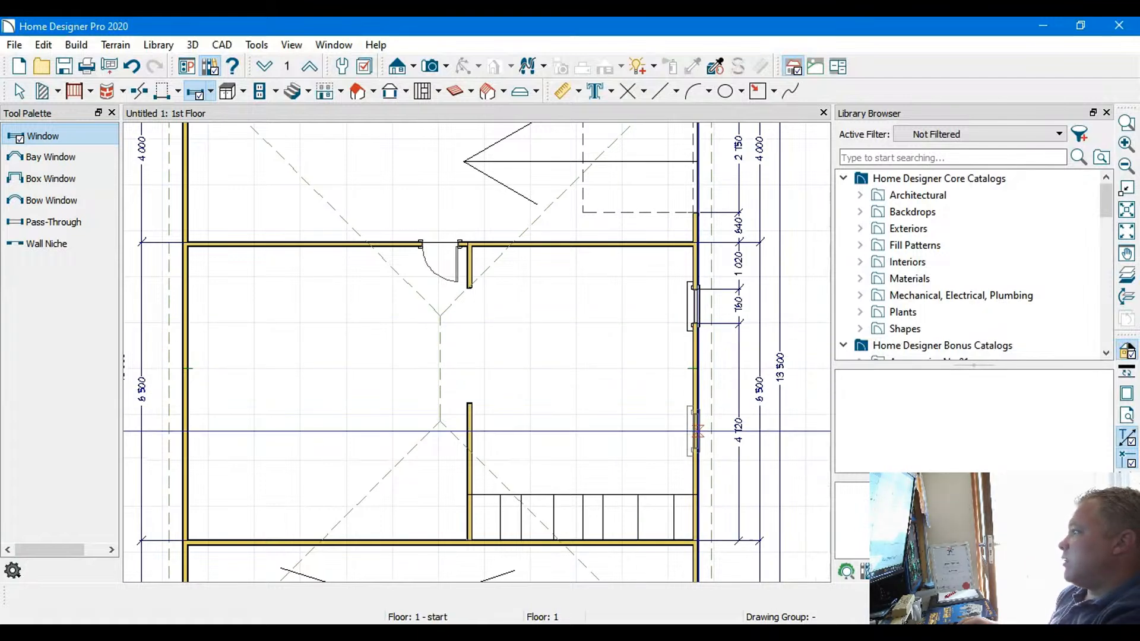
{"action": "left_click", "coordinate": [699, 427]}
Place two 760 mm windows about 1,785 mm apart in the central room's left exterior wall, the first about 1,110 mm from the upper interior wall
{"action": "middle_click_drag", "start_coordinate": [579, 400], "coordinate": [658, 322]}
{"action": "left_click", "coordinate": [265, 236]}
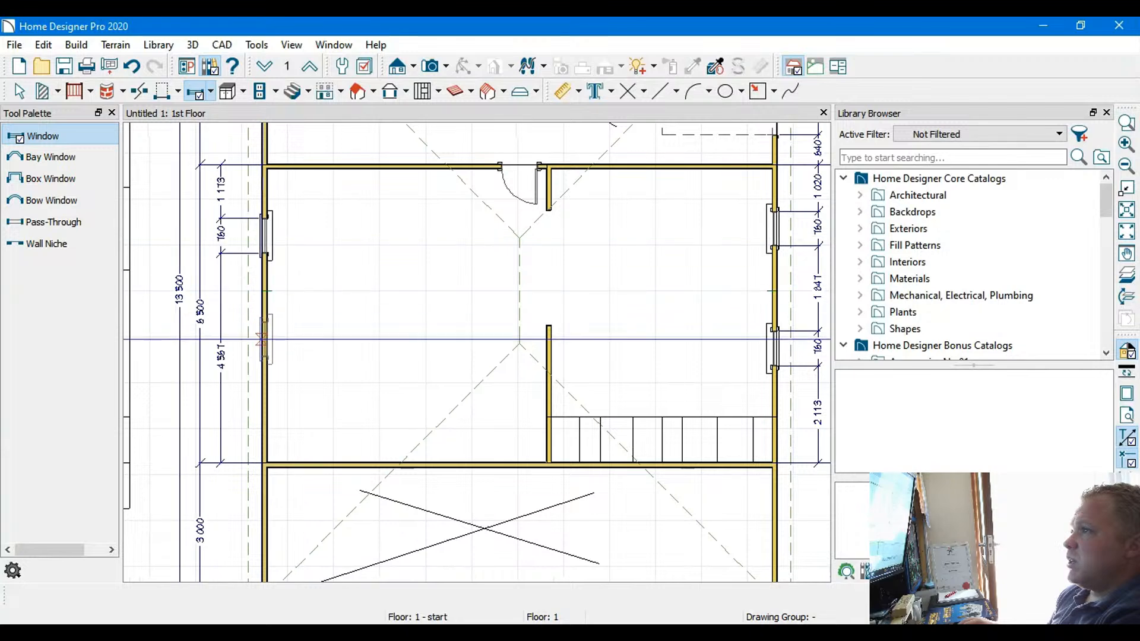
{"action": "left_click", "coordinate": [262, 354]}
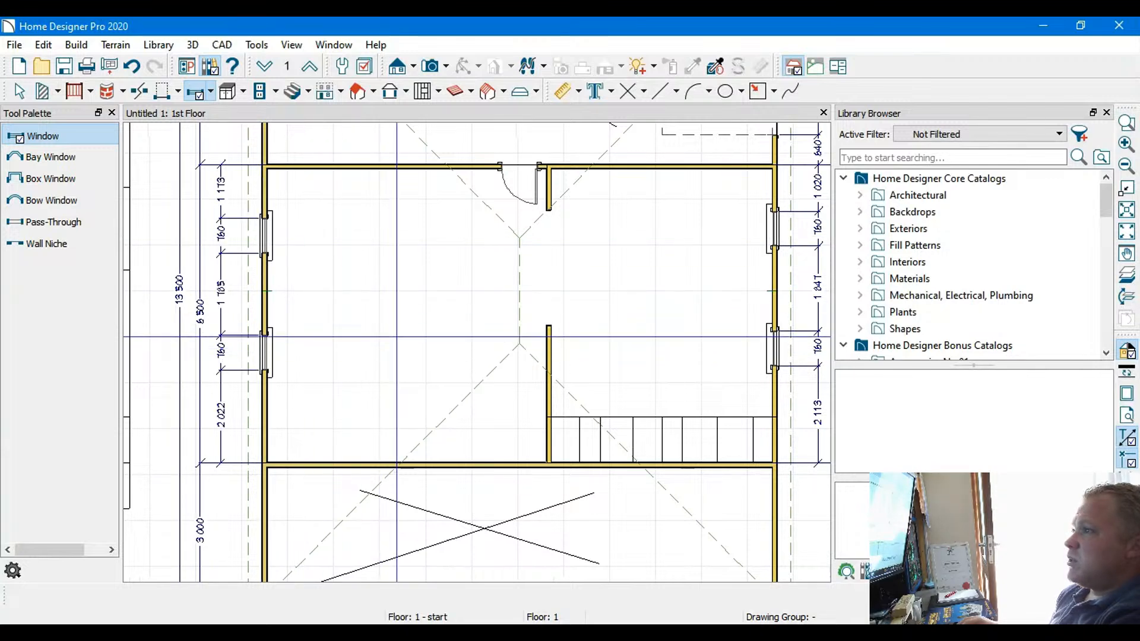
Place a 760 mm window in the lower room's left exterior wall and a 1,500 mm sliding door about 5,630 mm along its lower wall
{"action": "middle_click_drag", "start_coordinate": [388, 369], "coordinate": [400, 225]}
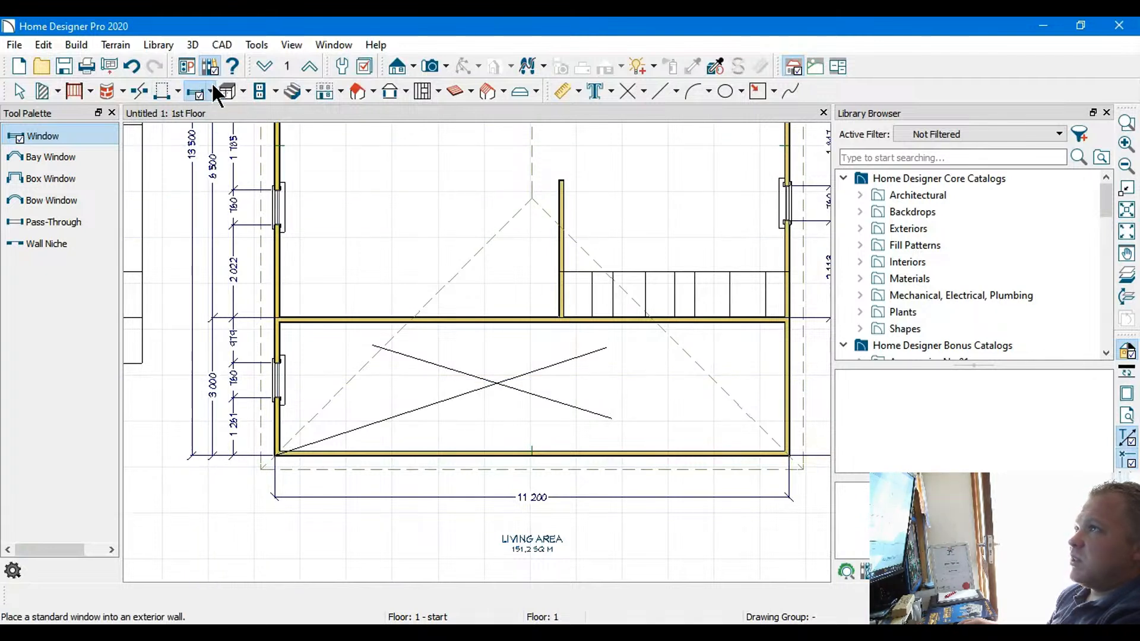
{"action": "left_click", "coordinate": [175, 88]}
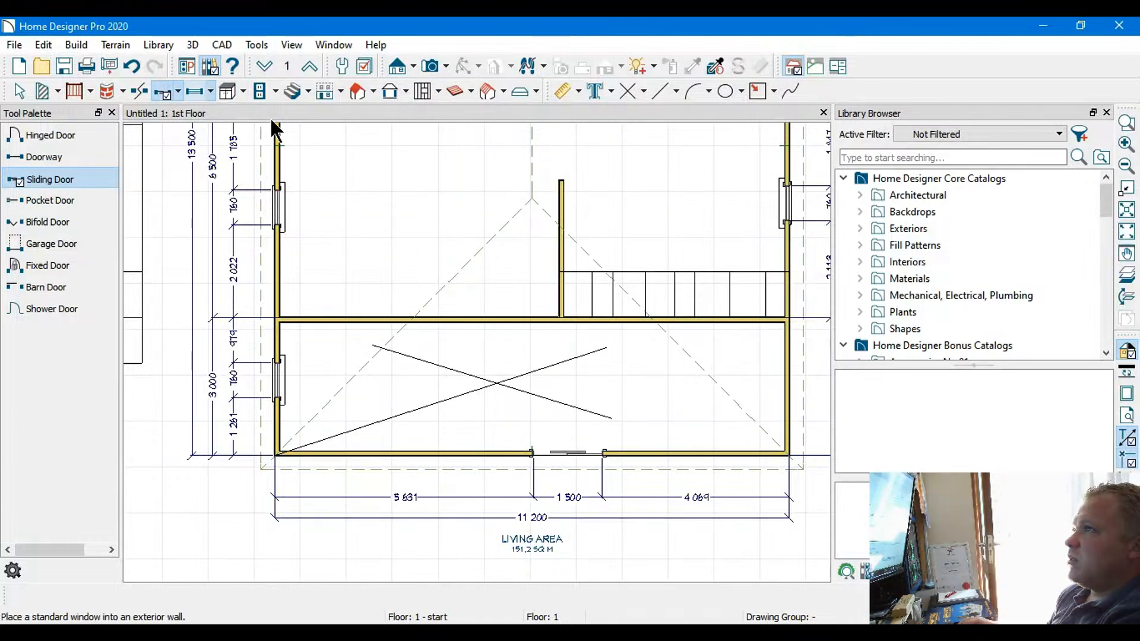
Place a 760 mm window in the lower exterior wall, about 1,795 mm to the right of the sliding door
{"action": "left_click", "coordinate": [194, 91]}
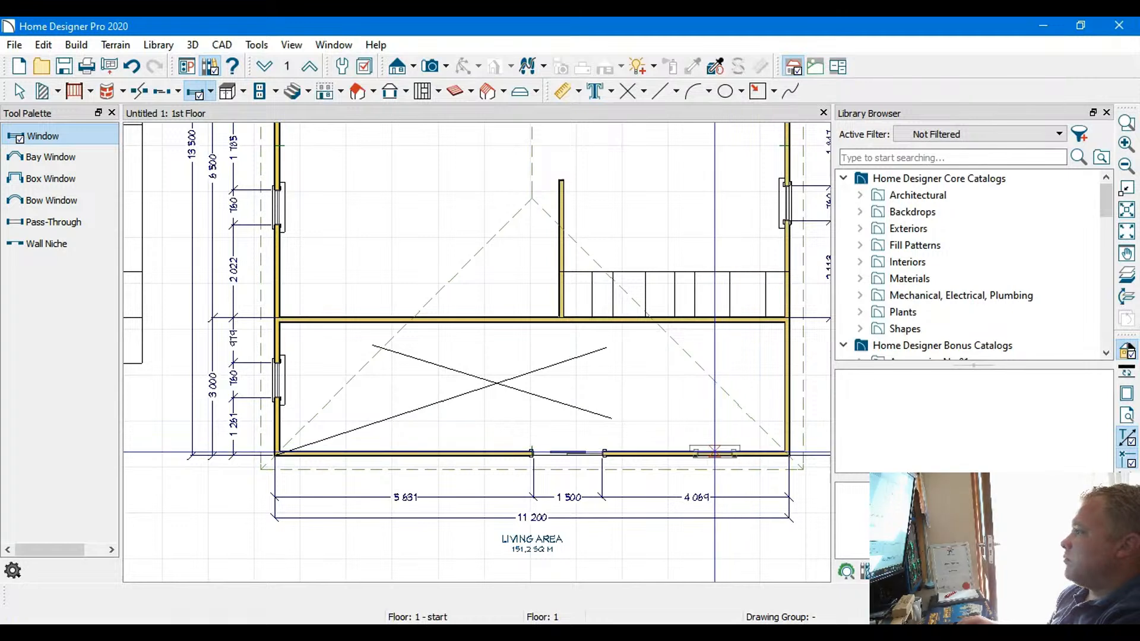
{"action": "left_click", "coordinate": [703, 452]}
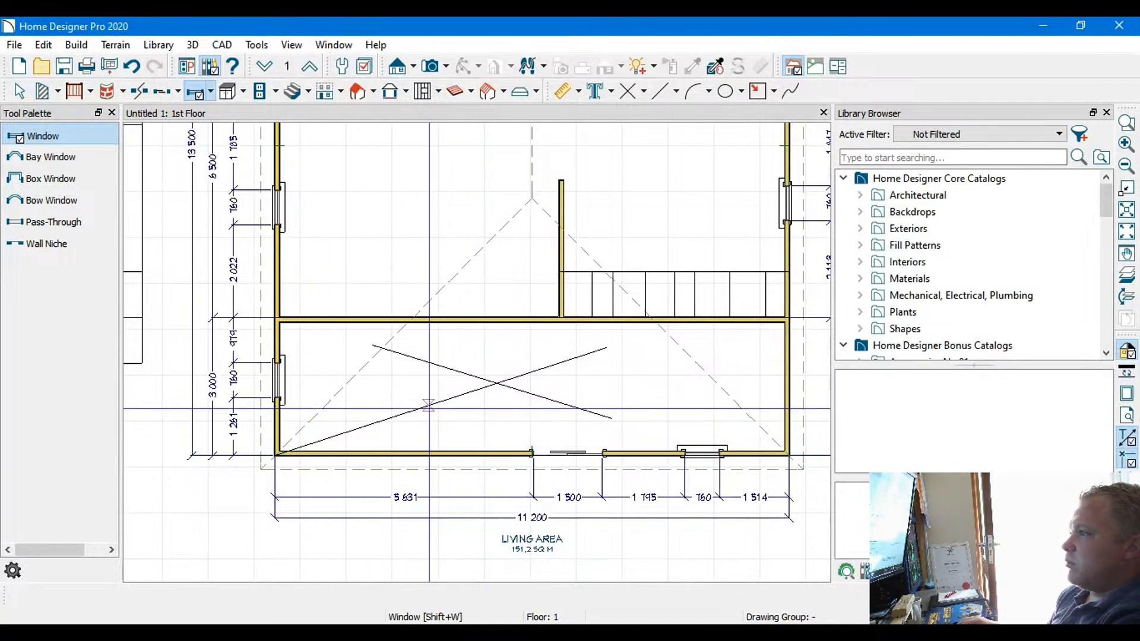
{"action": "middle_click_drag", "start_coordinate": [360, 359], "coordinate": [359, 437]}
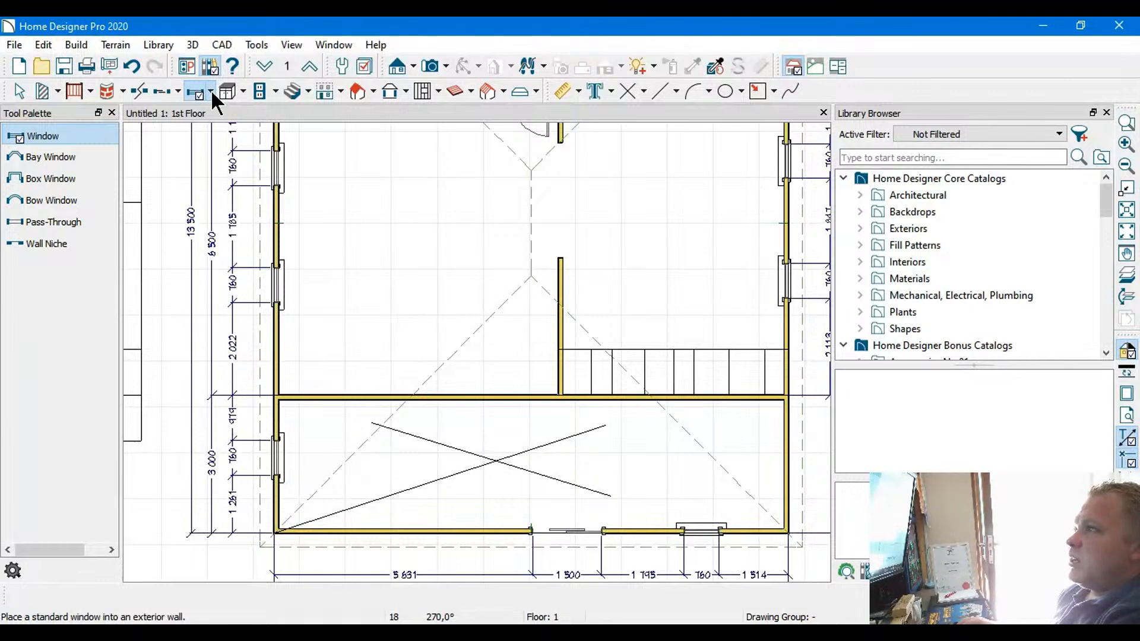
{"action": "left_click", "coordinate": [22, 90]}
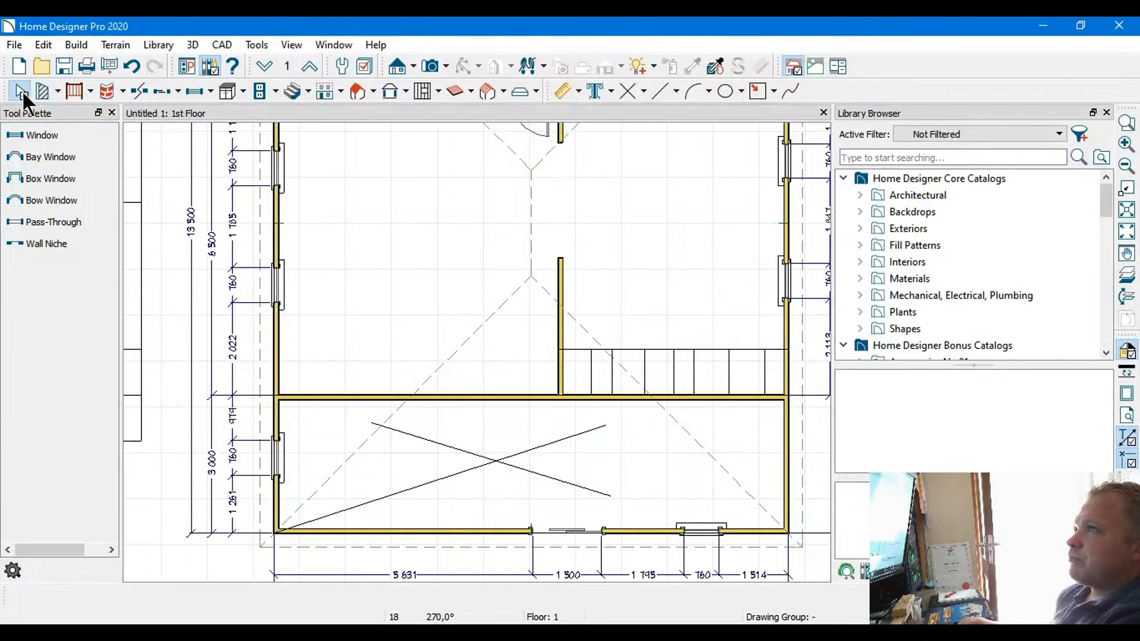
{"action": "left_click", "coordinate": [456, 394]}
{"action": "left_click_drag", "start_coordinate": [456, 395], "coordinate": [494, 399]}
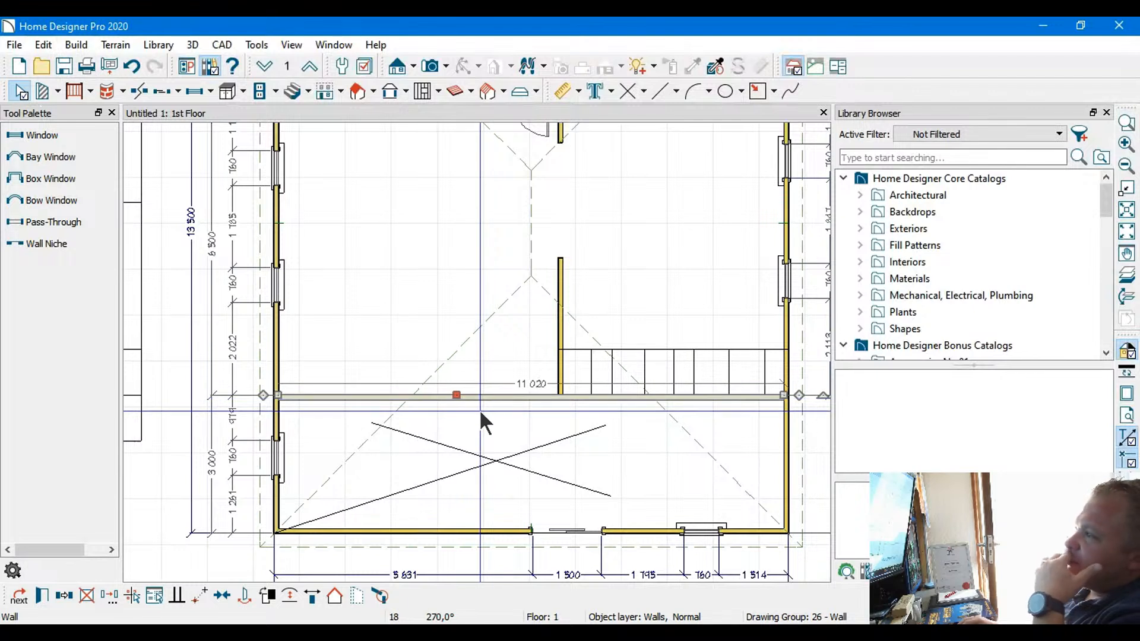
{"action": "left_click", "coordinate": [480, 410]}
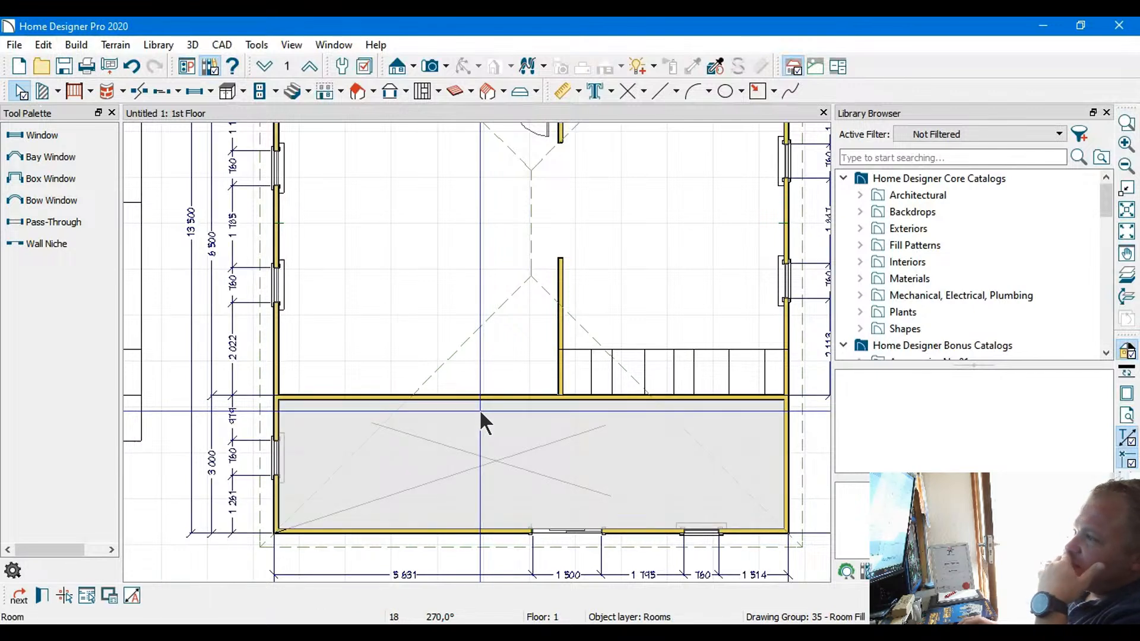
{"action": "left_click", "coordinate": [20, 93]}
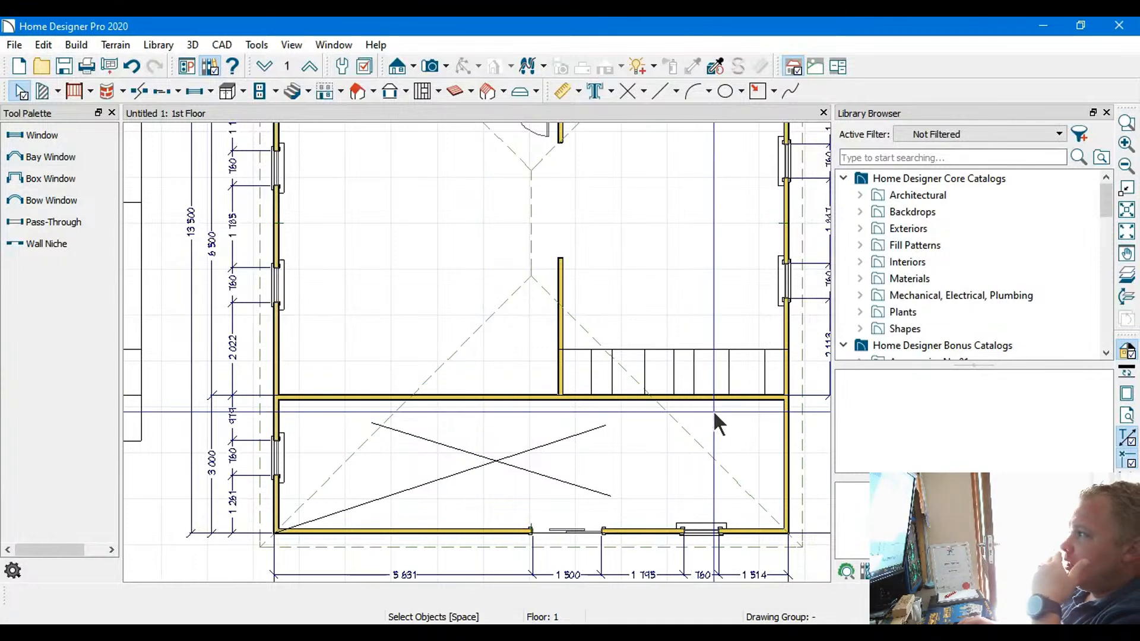
{"action": "middle_click_drag", "start_coordinate": [489, 435], "coordinate": [506, 394]}
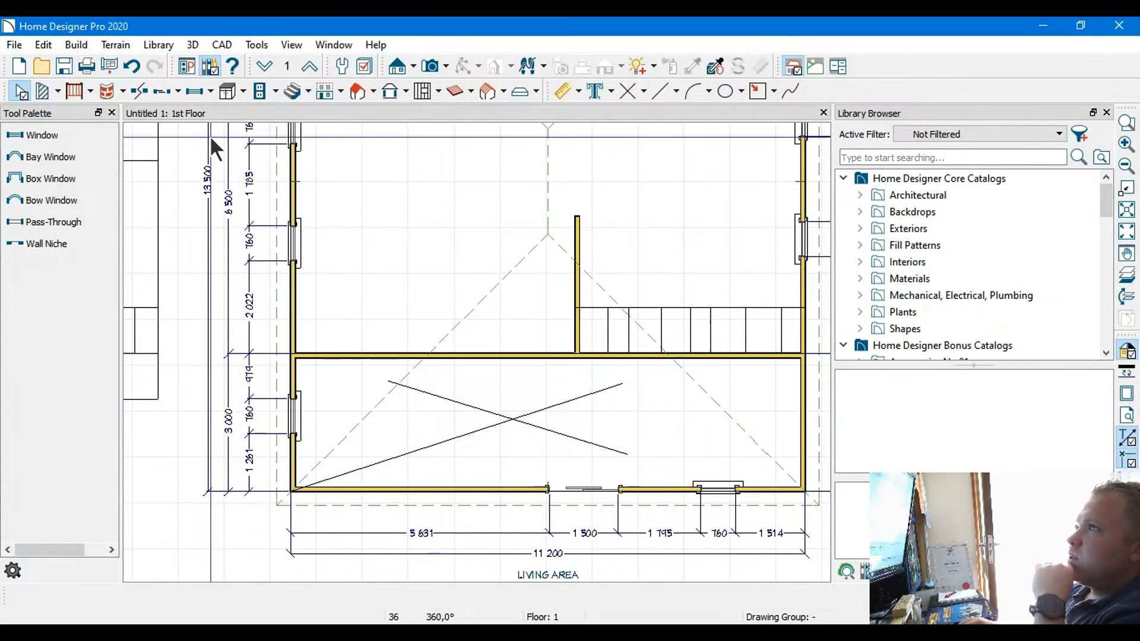
Shorten the interior wall between the central and lower rooms to about 3,087 mm, keeping only the segment joined to the left exterior wall
{"action": "left_click", "coordinate": [378, 355]}
{"action": "left_click_drag", "start_coordinate": [801, 355], "coordinate": [439, 352]}
{"action": "scroll", "coordinate": [434, 354], "scroll_direction": "up", "scroll_amount": 4}
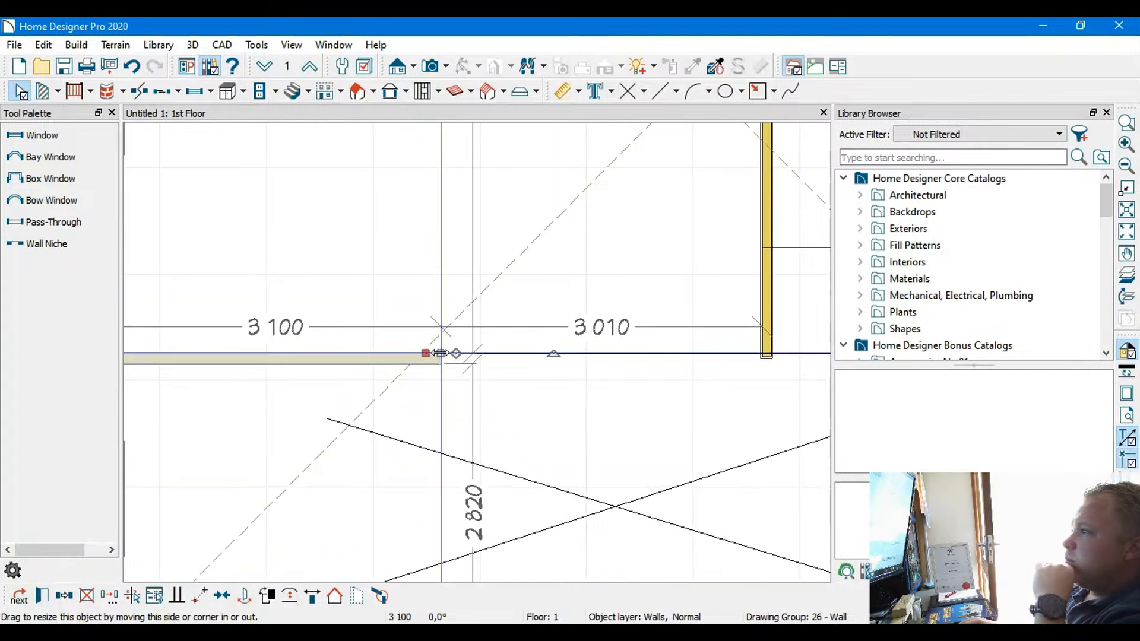
{"action": "scroll", "coordinate": [526, 338], "scroll_direction": "down", "scroll_amount": 3}
{"action": "middle_click_drag", "start_coordinate": [604, 265], "coordinate": [333, 320]}
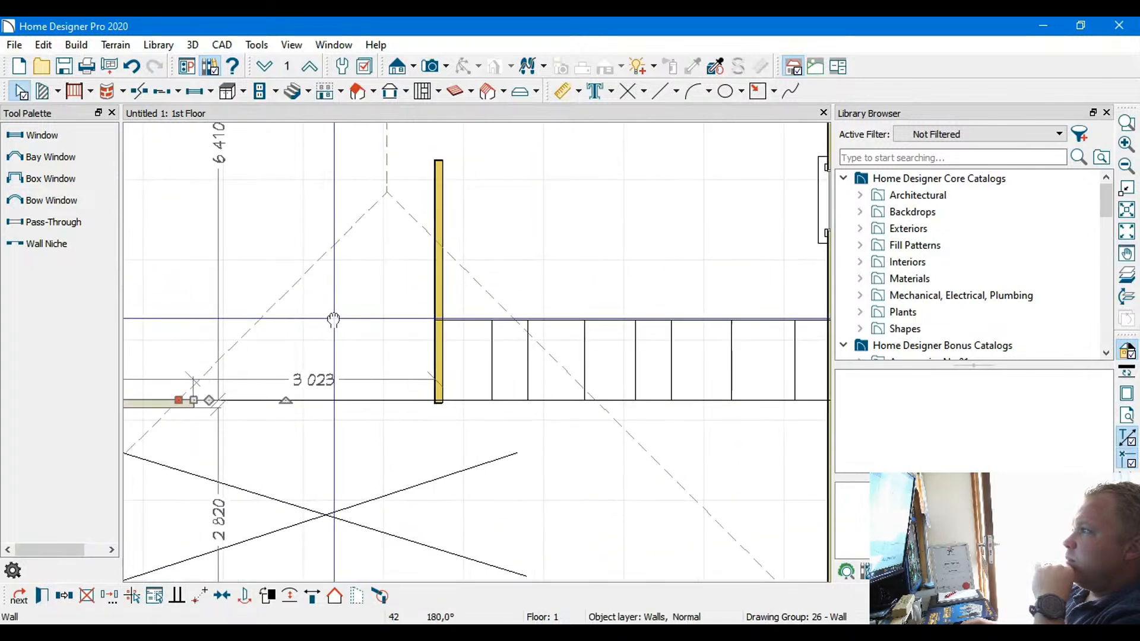
{"action": "scroll", "coordinate": [283, 315], "scroll_direction": "down", "scroll_amount": 1}
{"action": "scroll", "coordinate": [283, 309], "scroll_direction": "down", "scroll_amount": 4}
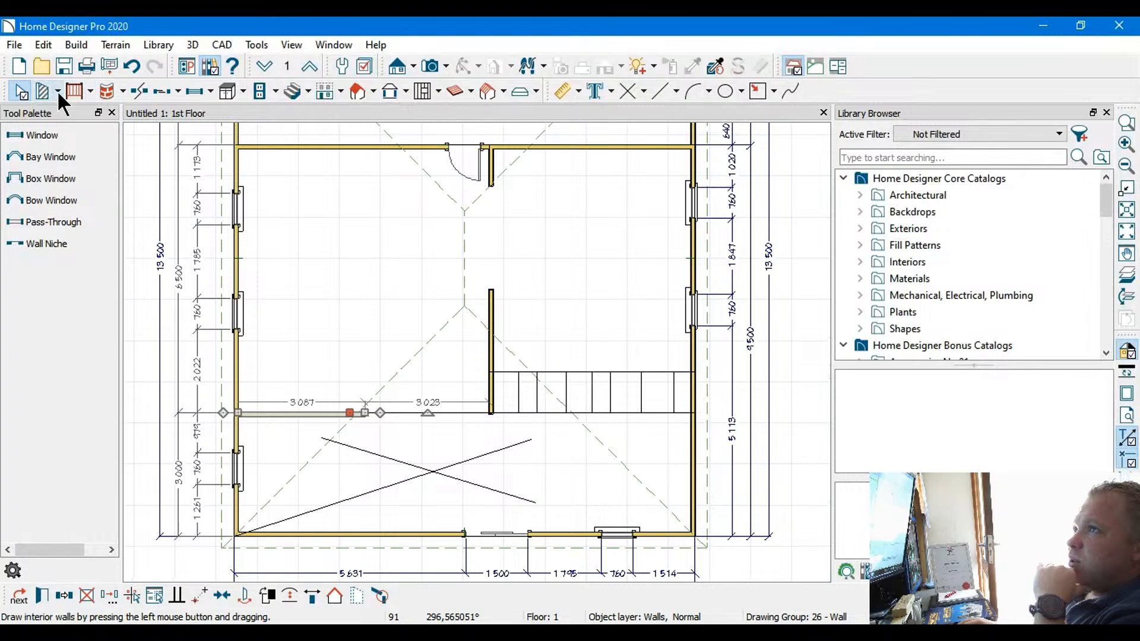
Draw a straight interior wall in line with the shortened one, from about 979 mm past its end to the right exterior wall
{"action": "left_click", "coordinate": [106, 133]}
{"action": "scroll", "coordinate": [422, 454], "scroll_direction": "up", "scroll_amount": 2}
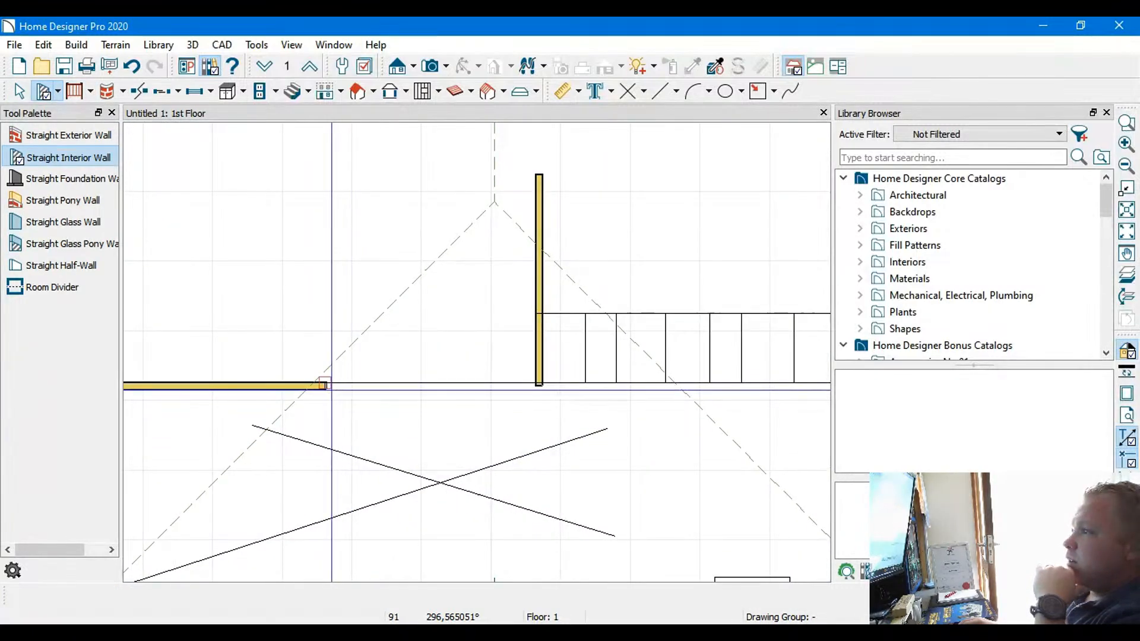
{"action": "left_click_drag", "start_coordinate": [392, 385], "coordinate": [767, 387]}
{"action": "scroll", "coordinate": [624, 386], "scroll_direction": "down", "scroll_amount": 2}
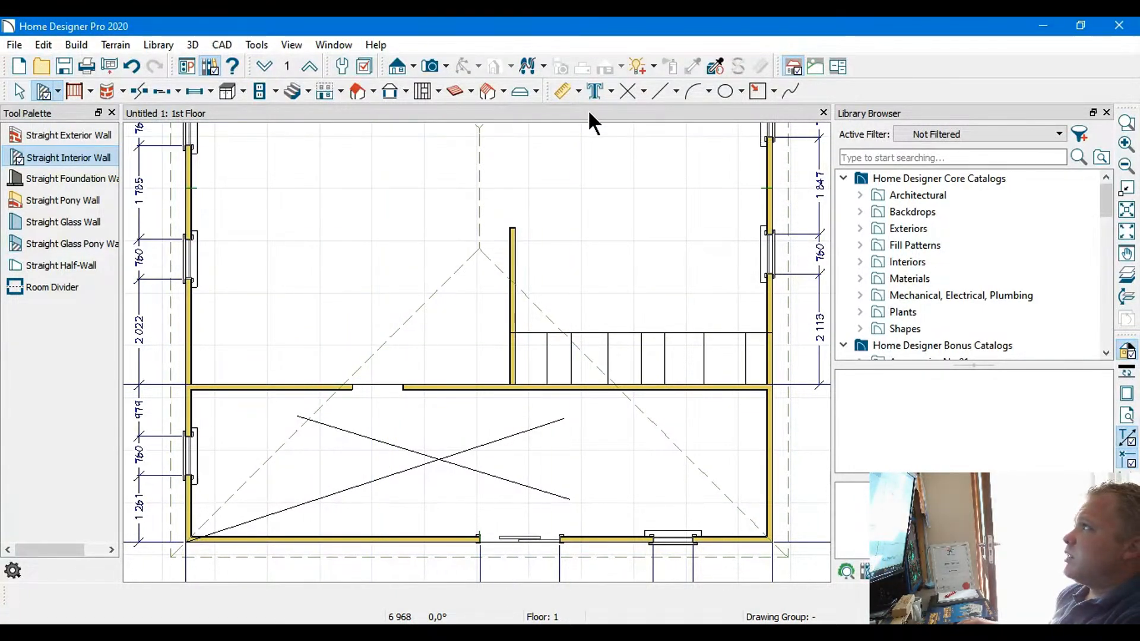
Dimension the opening in the lower interior wall and widen it to about 2,018 mm by shortening the wall's left segment to about 2,047 mm
{"action": "left_click", "coordinate": [562, 91]}
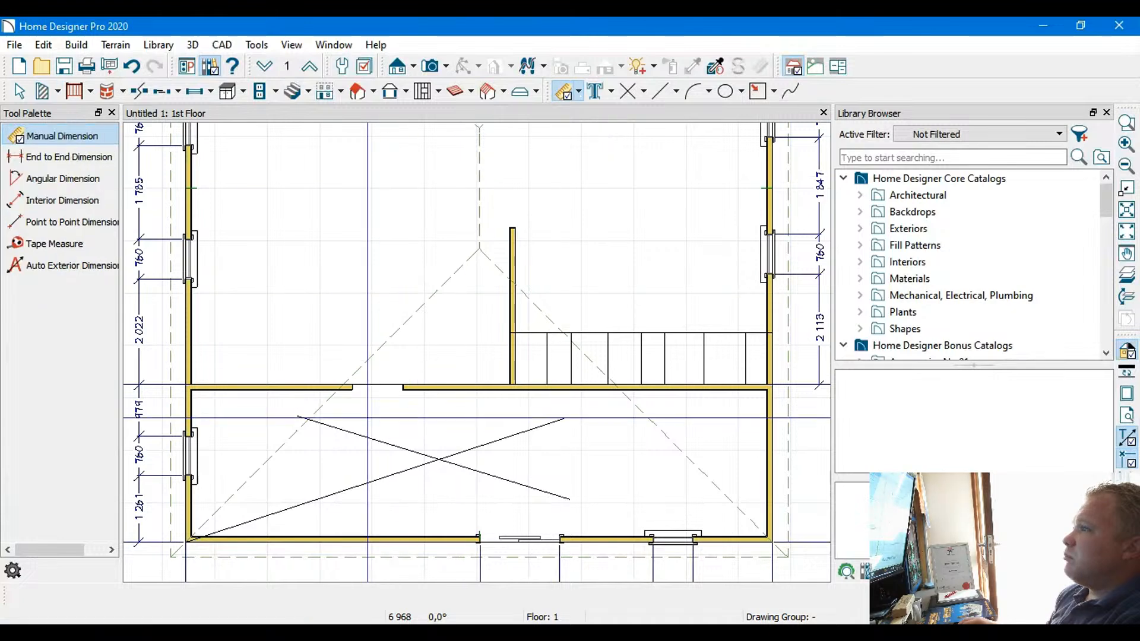
{"action": "scroll", "coordinate": [365, 411], "scroll_direction": "up", "scroll_amount": 5}
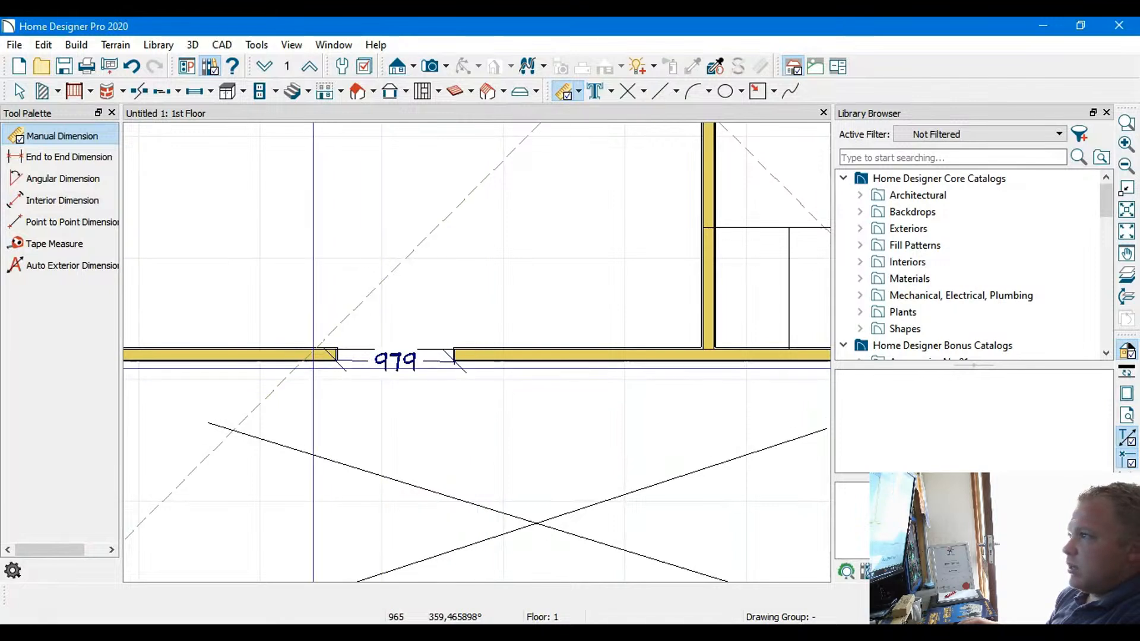
{"action": "left_click", "coordinate": [262, 354]}
{"action": "middle_click_drag", "start_coordinate": [262, 350], "coordinate": [538, 345]}
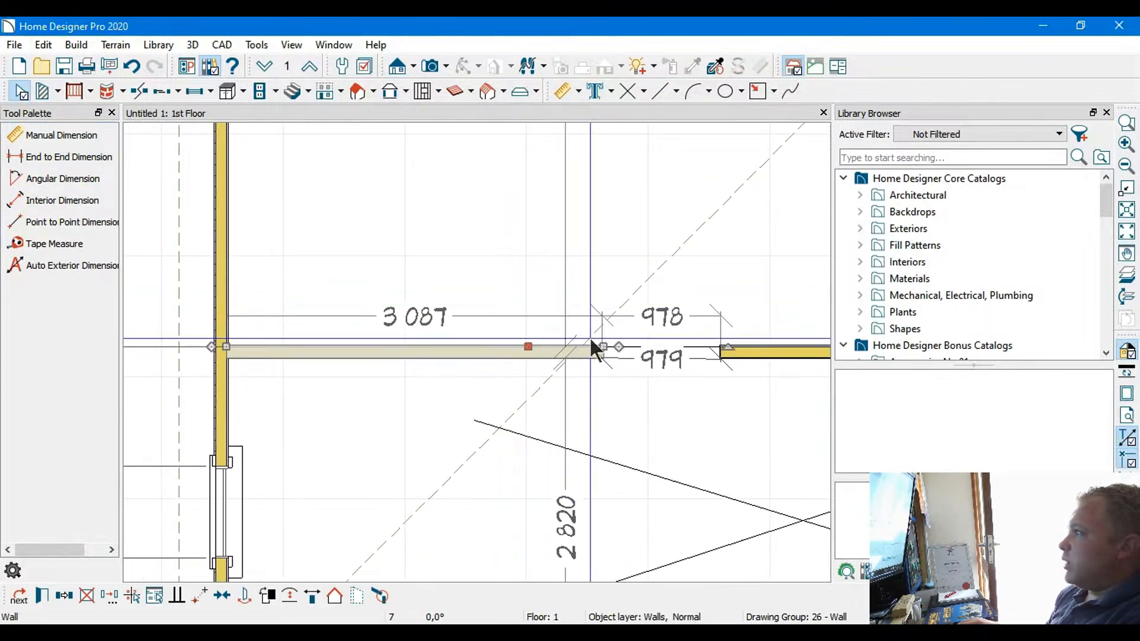
{"action": "left_click_drag", "start_coordinate": [603, 346], "coordinate": [475, 343]}
{"action": "scroll", "coordinate": [605, 246], "scroll_direction": "down", "scroll_amount": 2}
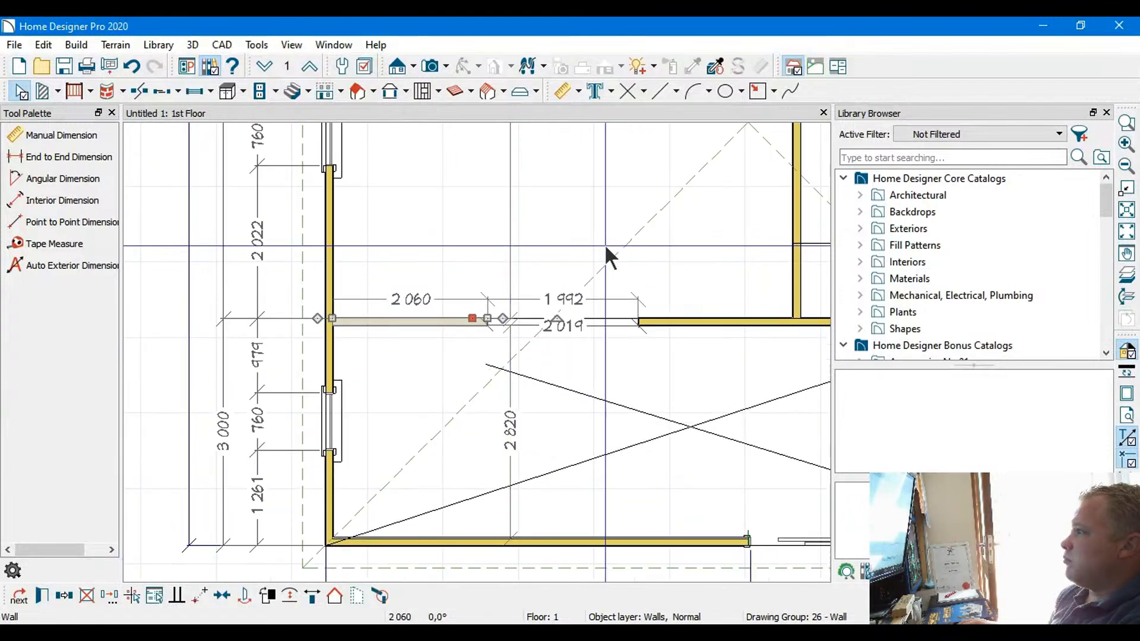
{"action": "middle_click_drag", "start_coordinate": [606, 246], "coordinate": [556, 299]}
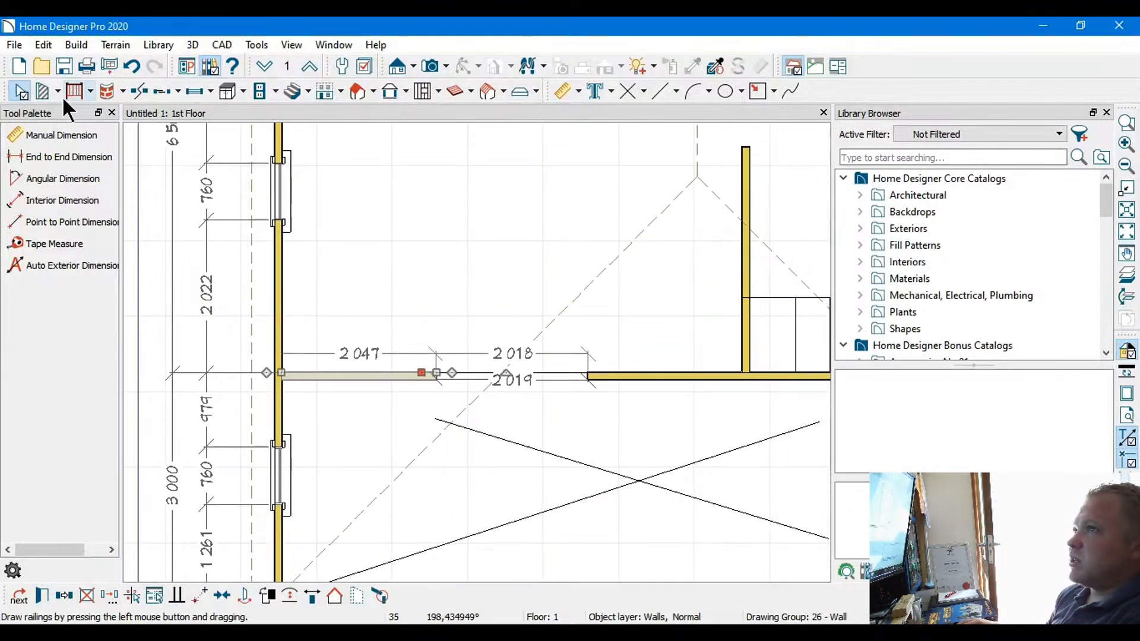
{"action": "left_click", "coordinate": [22, 91]}
Examine the central and lower rooms, the stair area and the placement of their doors and windows
{"action": "scroll", "coordinate": [616, 270], "scroll_direction": "down", "scroll_amount": 2}
{"action": "middle_click_drag", "start_coordinate": [620, 272], "coordinate": [471, 268]}
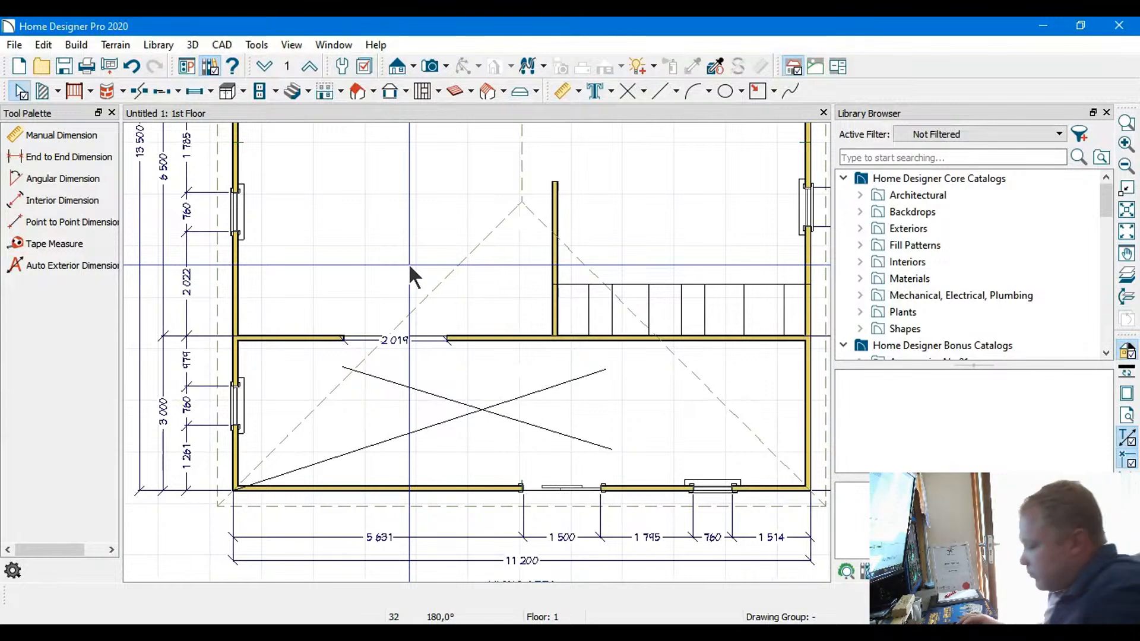
{"action": "middle_click_drag", "start_coordinate": [454, 274], "coordinate": [392, 430]}
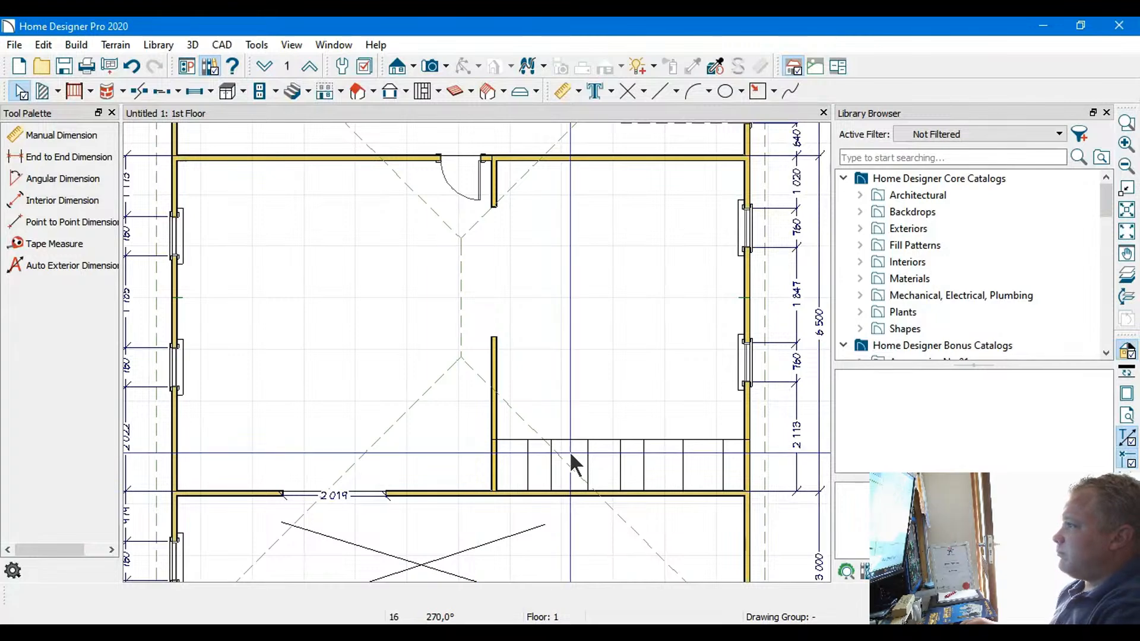
{"action": "middle_click_drag", "start_coordinate": [542, 437], "coordinate": [565, 395]}
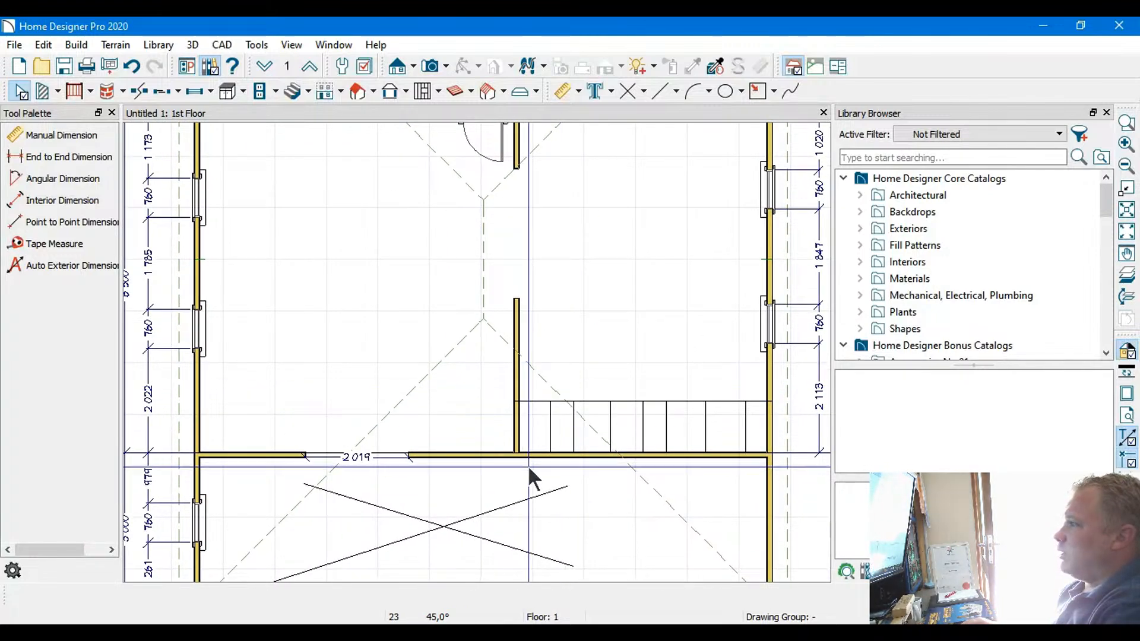
{"action": "scroll", "coordinate": [526, 488], "scroll_direction": "down", "scroll_amount": 4}
{"action": "middle_click_drag", "start_coordinate": [527, 484], "coordinate": [524, 421]}
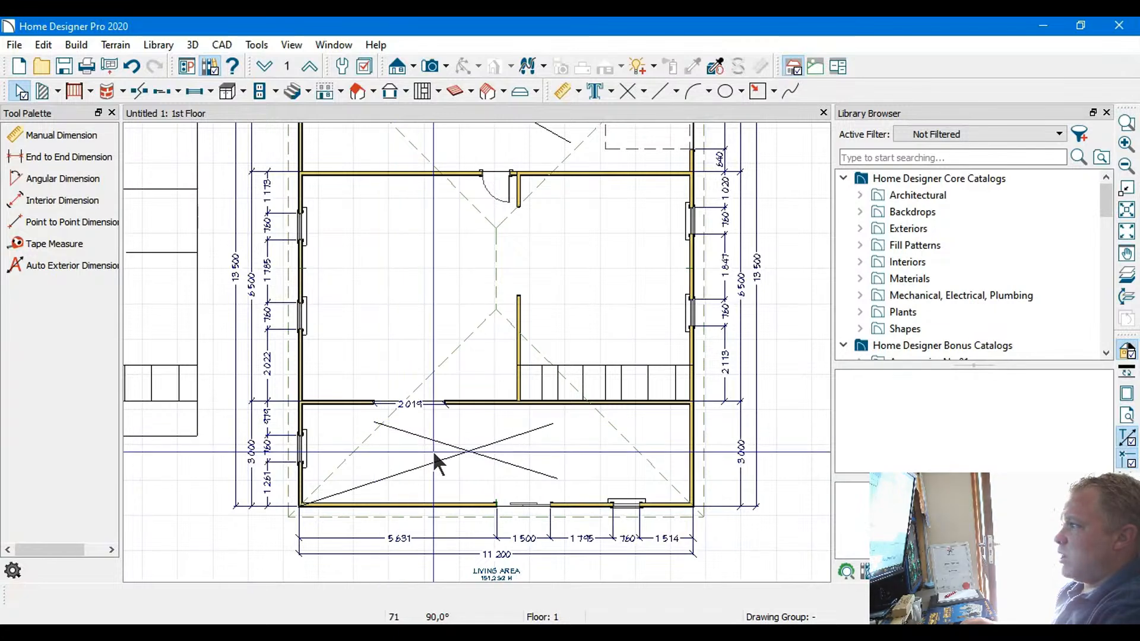
{"action": "scroll", "coordinate": [453, 419], "scroll_direction": "up", "scroll_amount": 3}
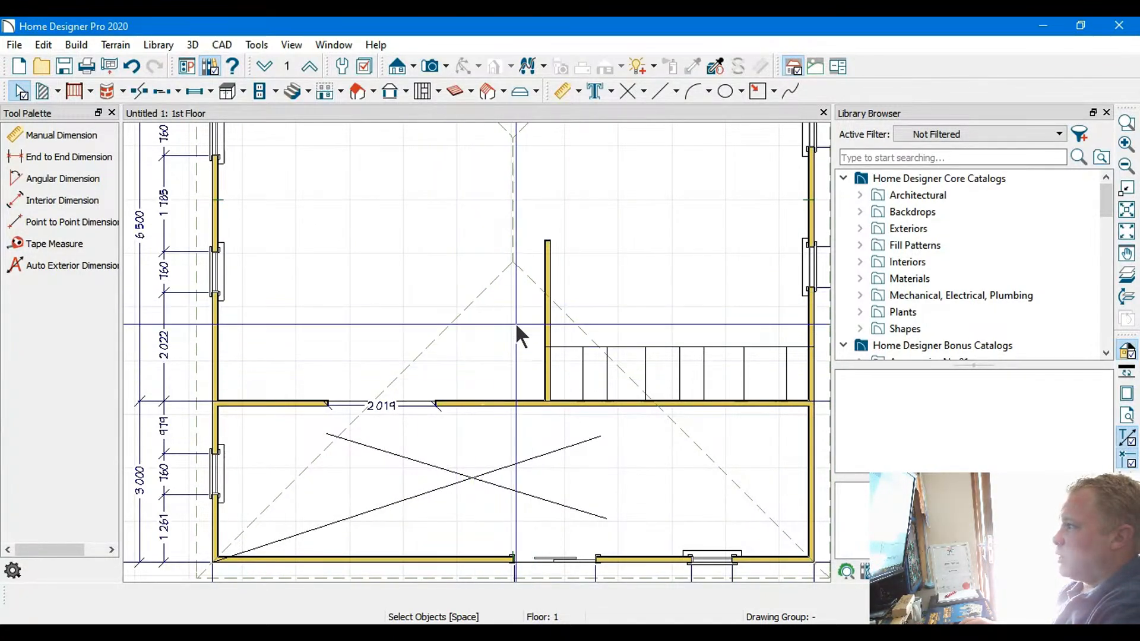
{"action": "middle_click_drag", "start_coordinate": [475, 297], "coordinate": [479, 374]}
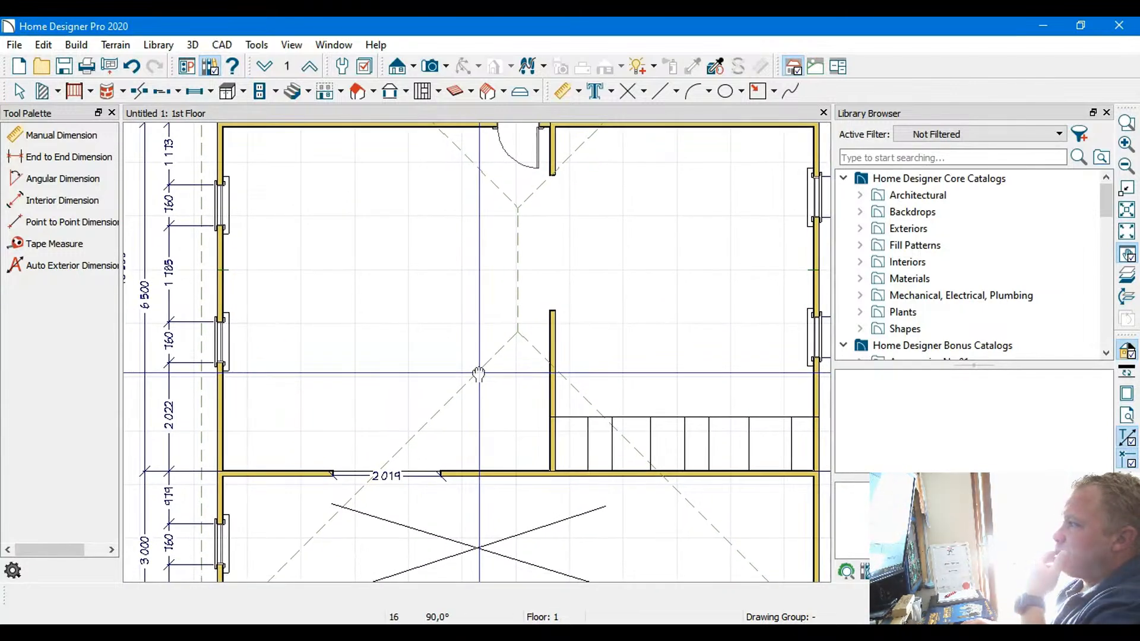
{"action": "scroll", "coordinate": [457, 439], "scroll_direction": "down", "scroll_amount": 1}
{"action": "scroll", "coordinate": [458, 439], "scroll_direction": "down", "scroll_amount": 2}
{"action": "middle_click_drag", "start_coordinate": [458, 440], "coordinate": [443, 392]}
{"action": "scroll", "coordinate": [481, 374], "scroll_direction": "up", "scroll_amount": 2}
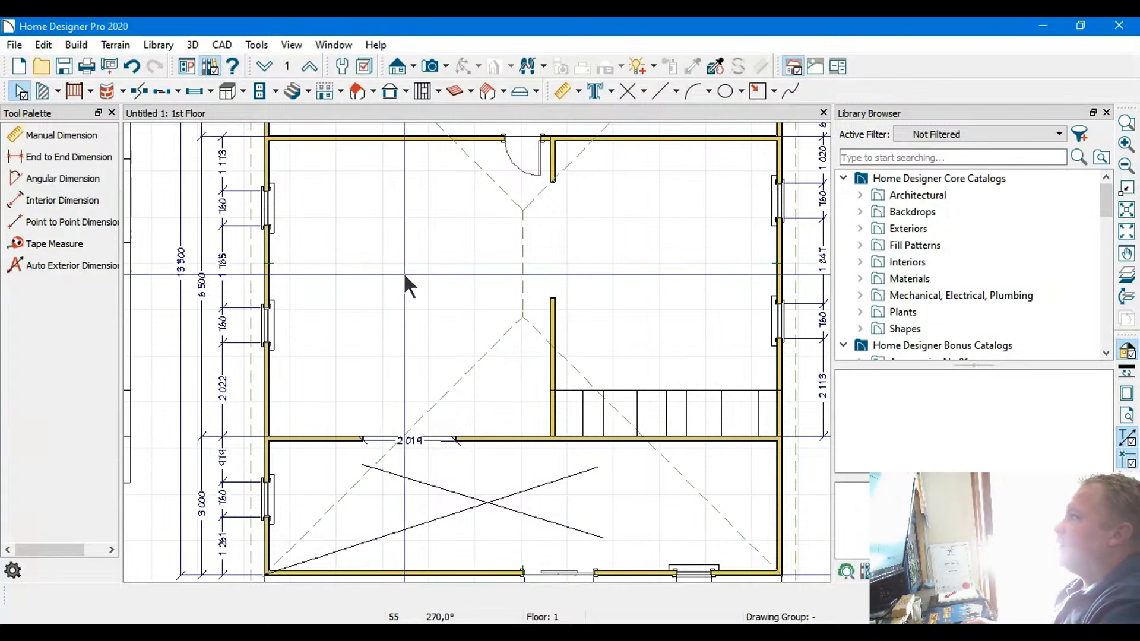
{"action": "scroll", "coordinate": [445, 364], "scroll_direction": "down", "scroll_amount": 1}
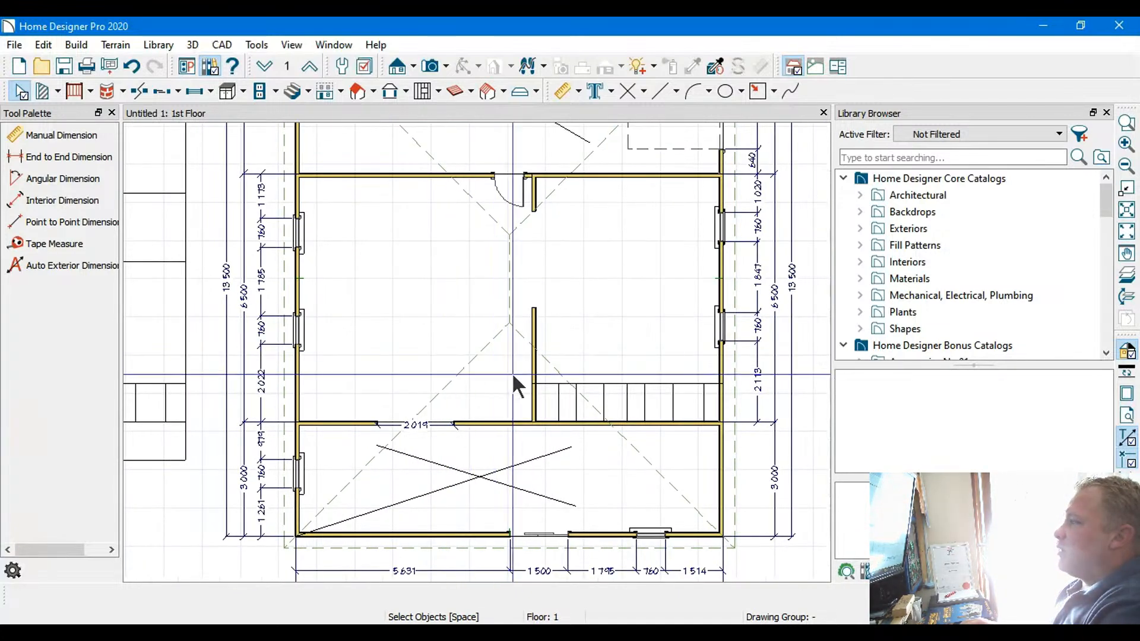
Move the central room's two right-wall windows down, the first about 1,920 mm below the upper interior wall and the second about 1,387 mm further on
{"action": "middle_click_drag", "start_coordinate": [611, 306], "coordinate": [535, 377]}
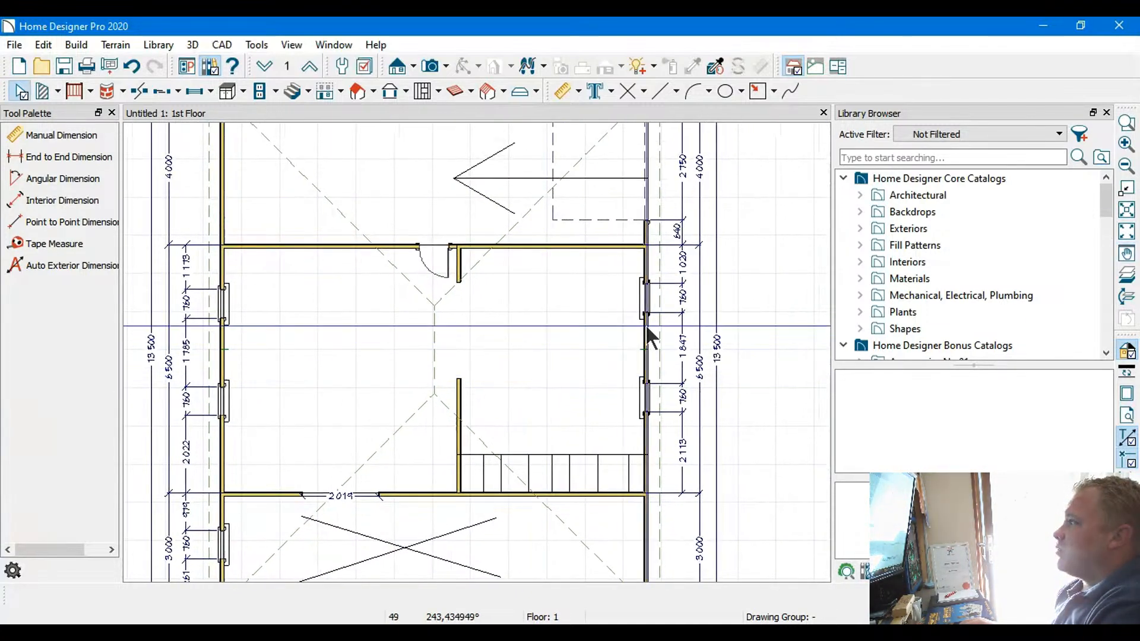
{"action": "left_click", "coordinate": [20, 91]}
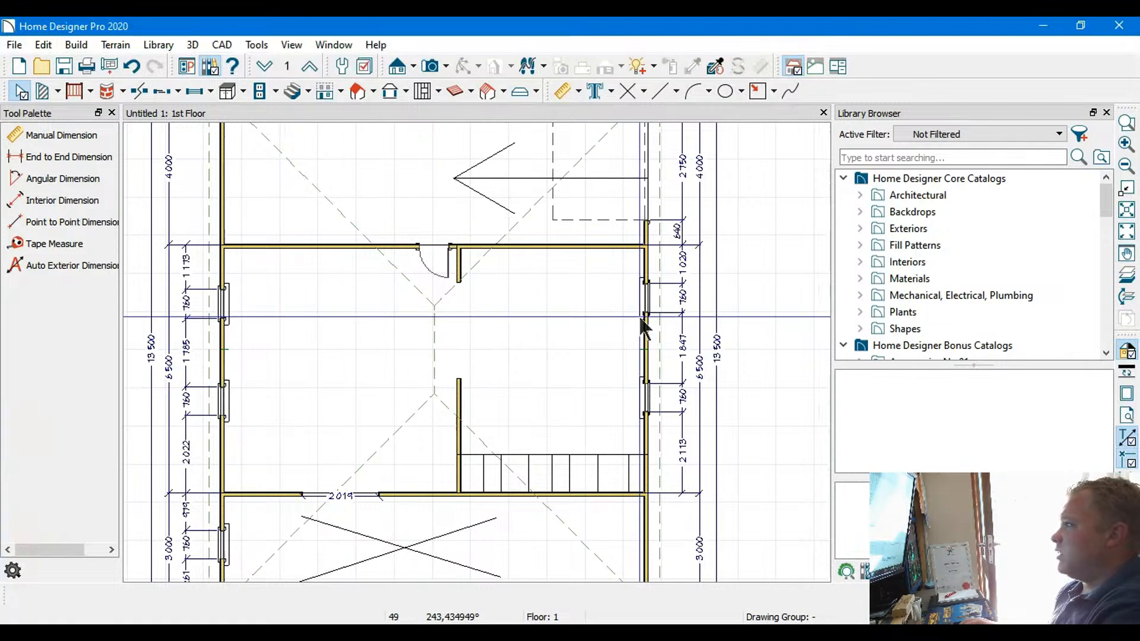
{"action": "scroll", "coordinate": [641, 318], "scroll_direction": "up", "scroll_amount": 2}
{"action": "left_click", "coordinate": [647, 279]}
{"action": "left_click_drag", "start_coordinate": [649, 295], "coordinate": [647, 336]}
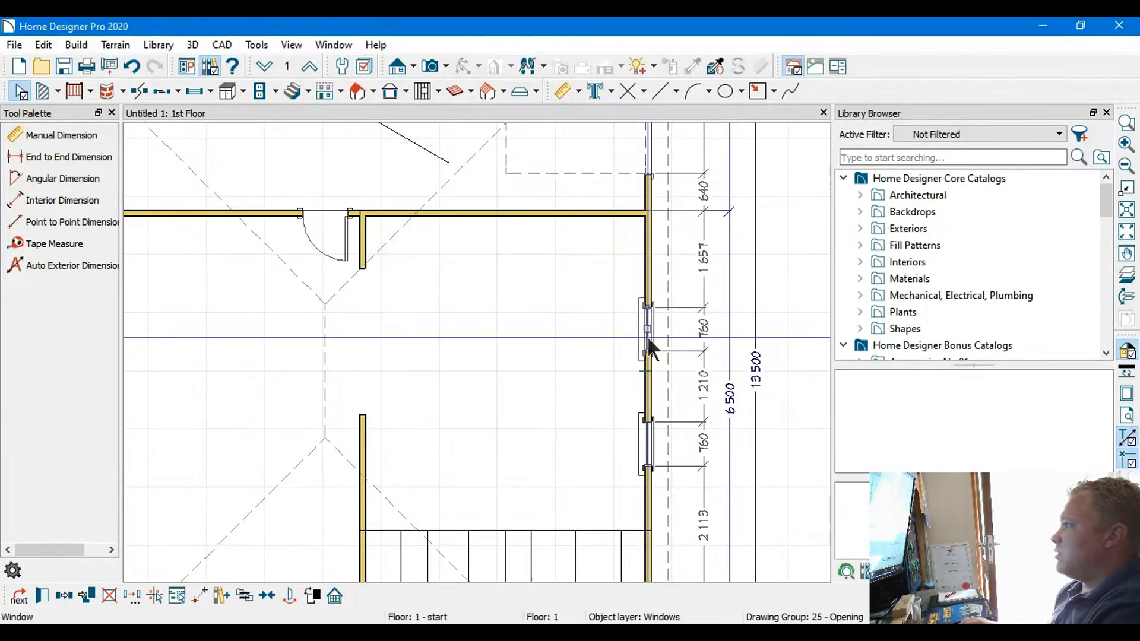
{"action": "double_click", "coordinate": [648, 339]}
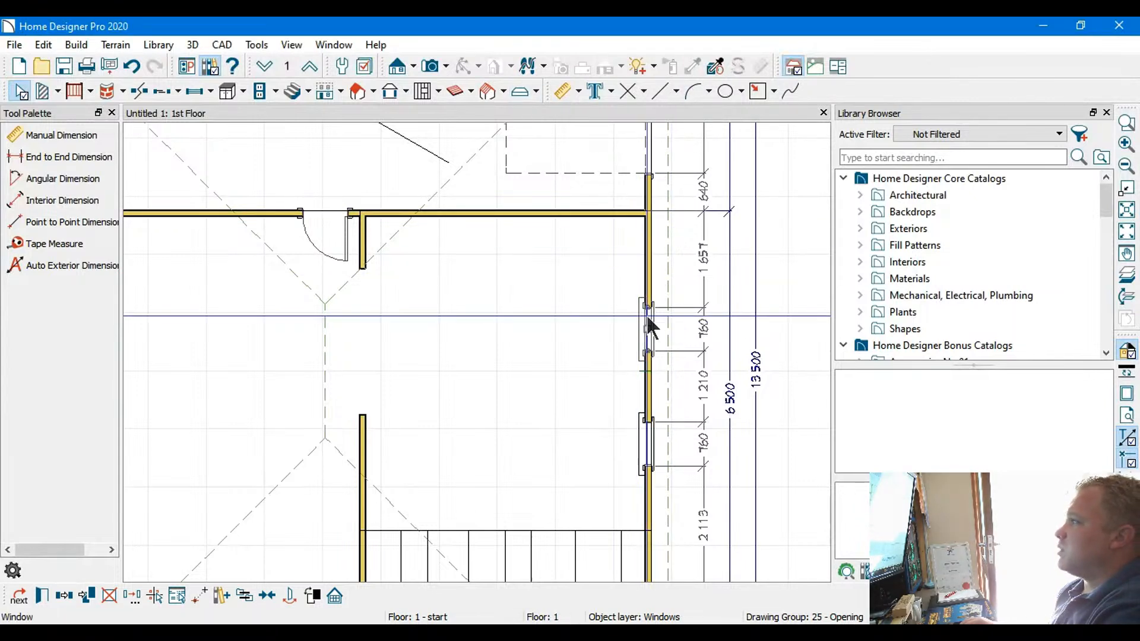
{"action": "left_click_drag", "start_coordinate": [646, 329], "coordinate": [646, 345]}
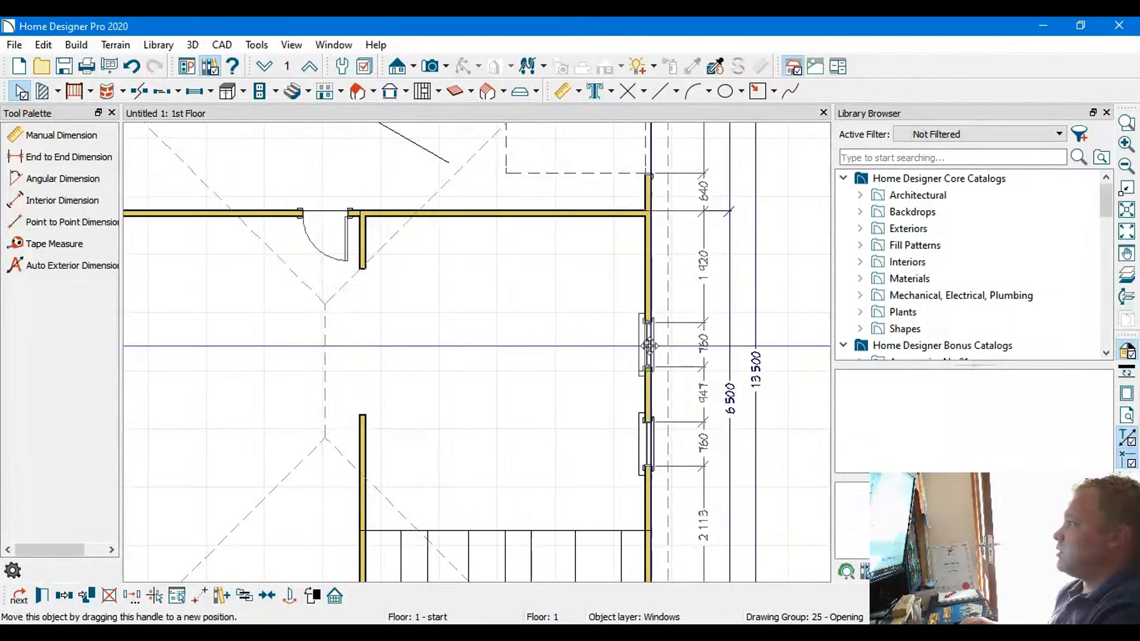
{"action": "left_click", "coordinate": [647, 454]}
{"action": "left_click_drag", "start_coordinate": [647, 453], "coordinate": [649, 467]}
Place a 900 mm hinged door in the central room's right exterior wall, about 224 mm below the upper interior wall
{"action": "middle_click_drag", "start_coordinate": [616, 366], "coordinate": [530, 427]}
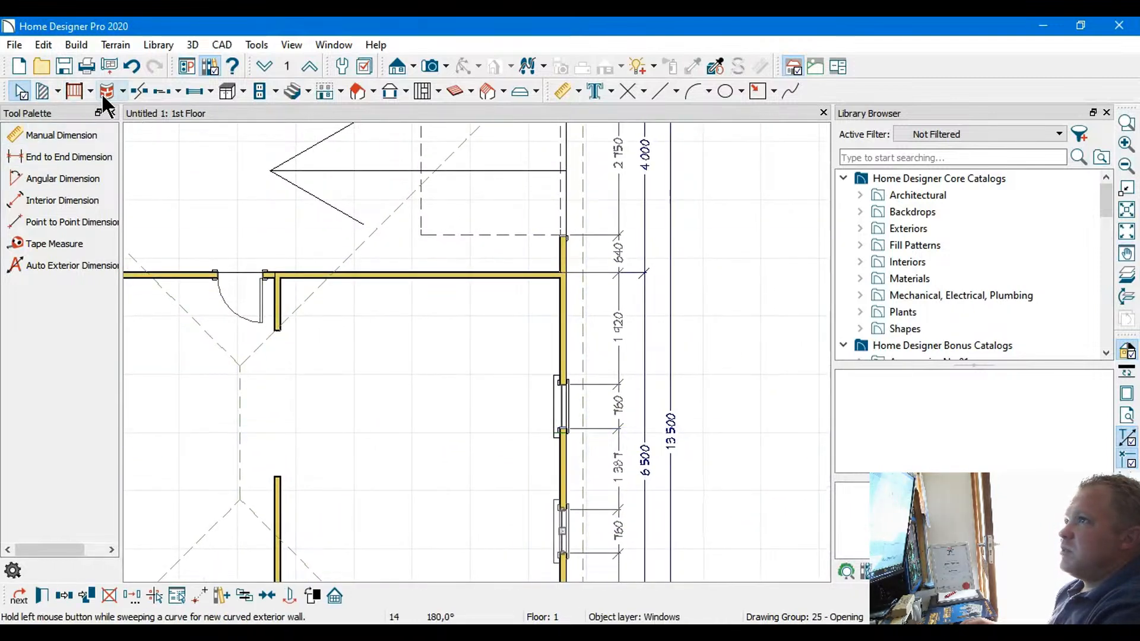
{"action": "left_click", "coordinate": [178, 89]}
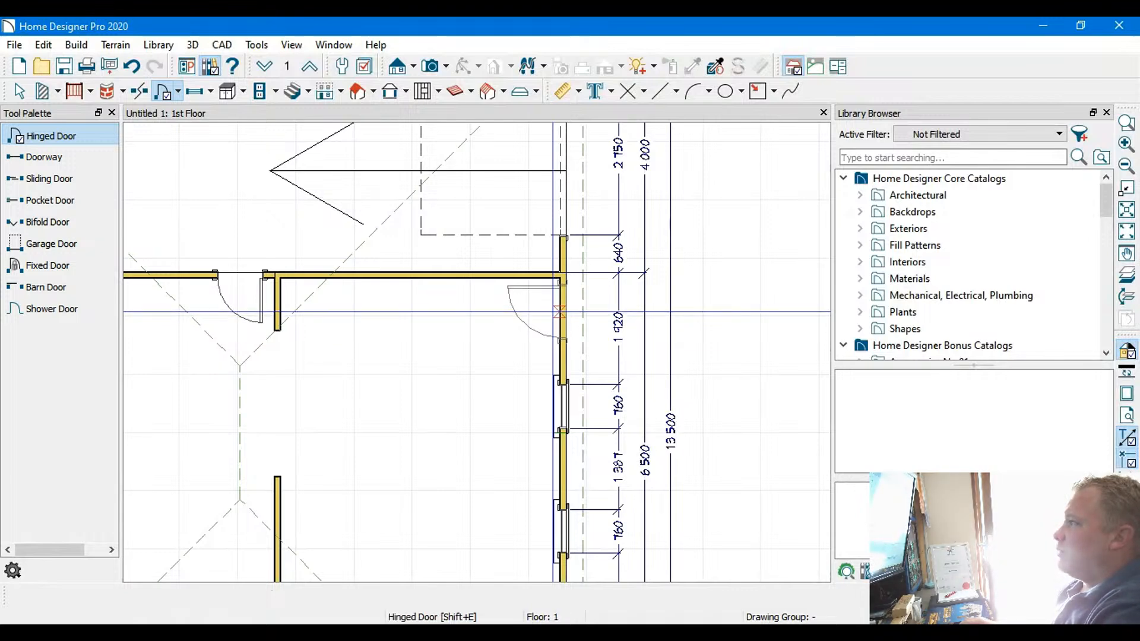
{"action": "left_click", "coordinate": [559, 311]}
Examine the central room, the stair area and the door and window positions across the whole floor plan
{"action": "scroll", "coordinate": [647, 362], "scroll_direction": "down", "scroll_amount": 2}
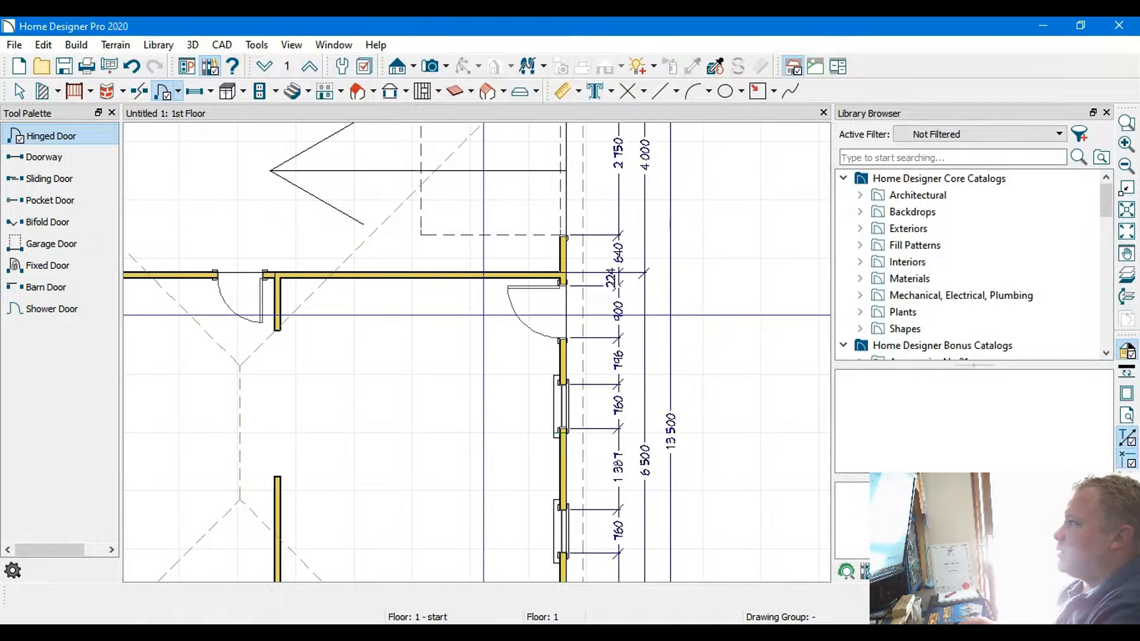
{"action": "middle_click_drag", "start_coordinate": [645, 363], "coordinate": [510, 315]}
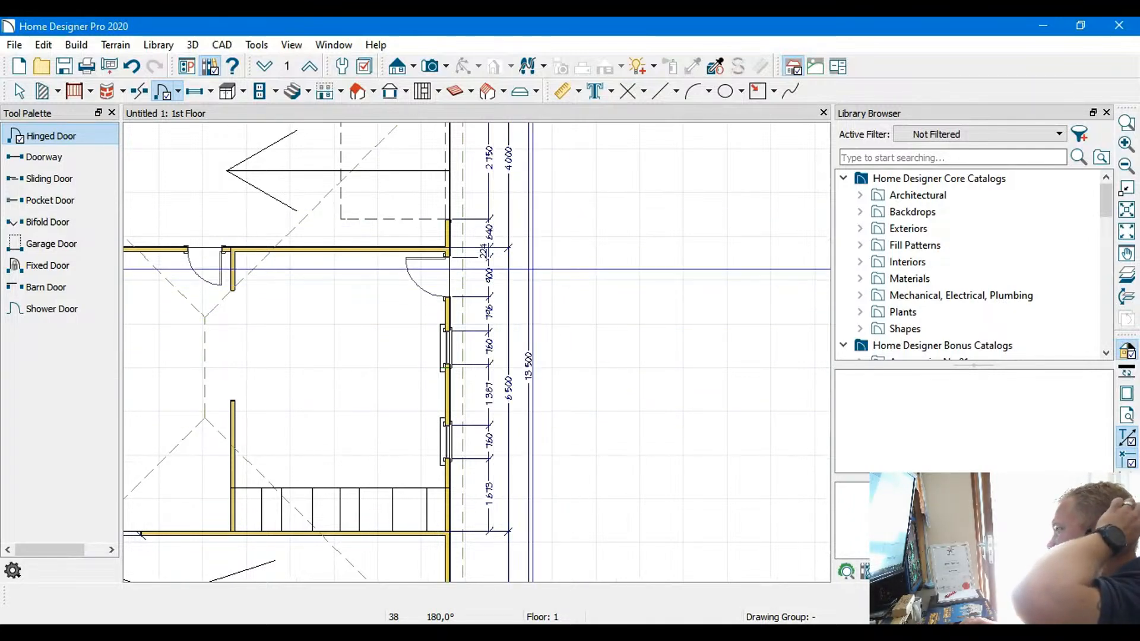
{"action": "scroll", "coordinate": [532, 269], "scroll_direction": "down", "scroll_amount": 3}
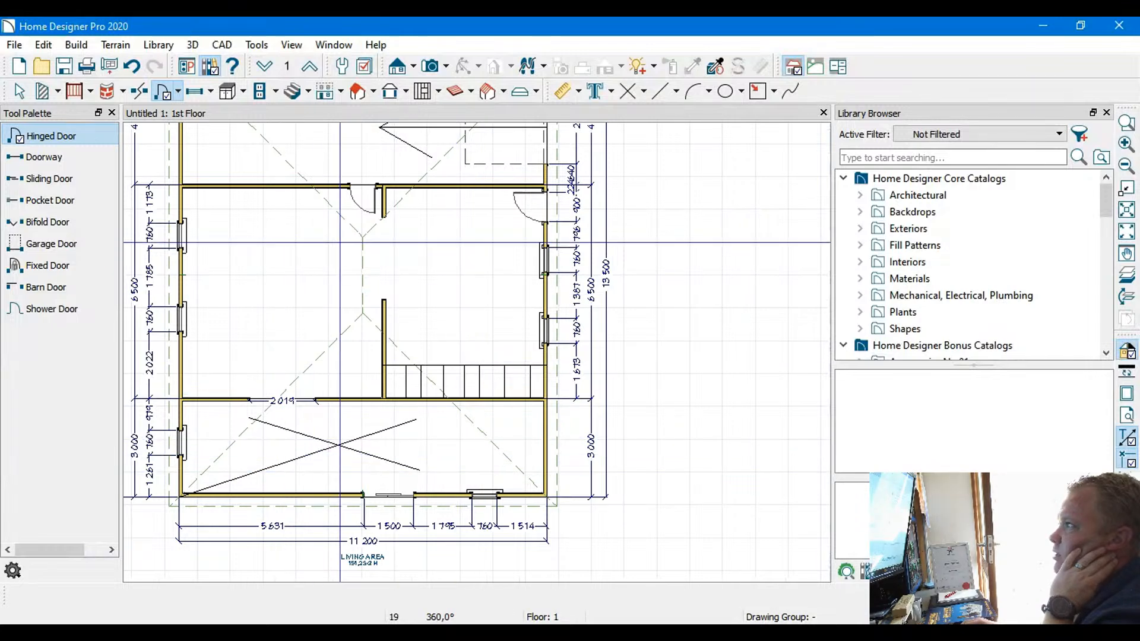
{"action": "middle_click_drag", "start_coordinate": [519, 240], "coordinate": [517, 378]}
{"action": "scroll", "coordinate": [585, 416], "scroll_direction": "up", "scroll_amount": 2}
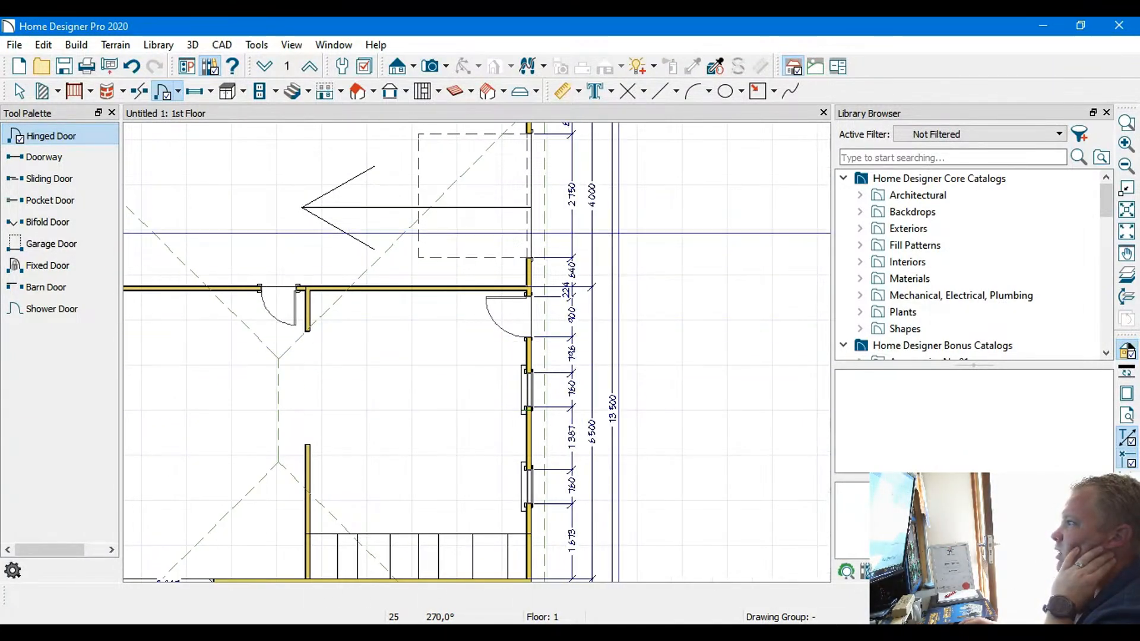
{"action": "middle_click_drag", "start_coordinate": [456, 359], "coordinate": [666, 352]}
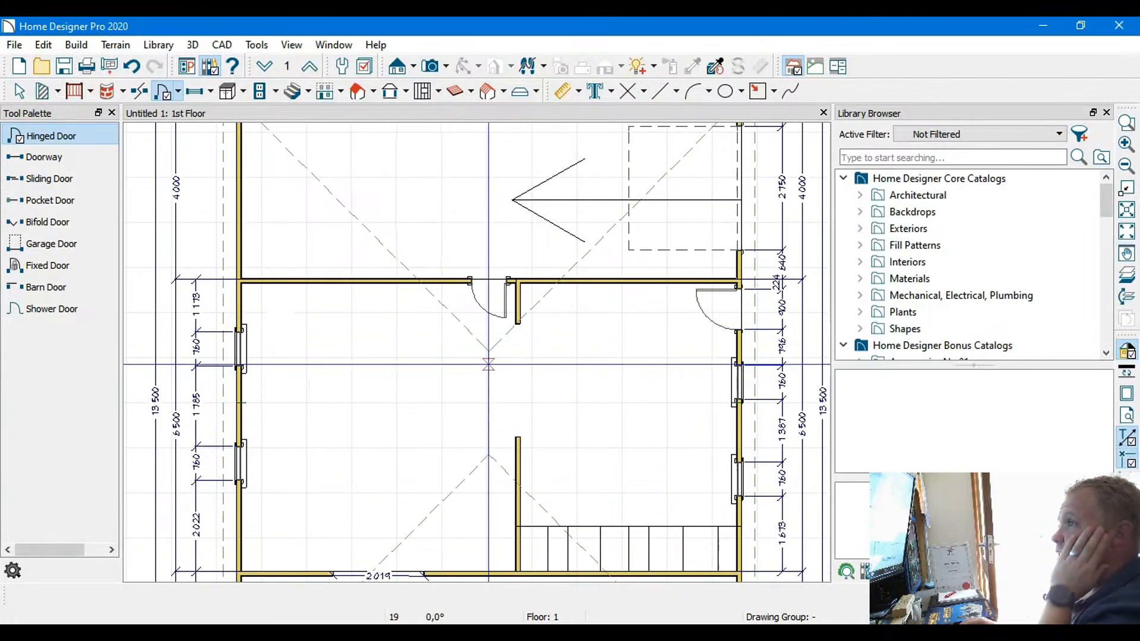
{"action": "middle_click_drag", "start_coordinate": [620, 413], "coordinate": [581, 334]}
{"action": "scroll", "coordinate": [608, 325], "scroll_direction": "down", "scroll_amount": 1}
{"action": "scroll", "coordinate": [609, 325], "scroll_direction": "down", "scroll_amount": 2}
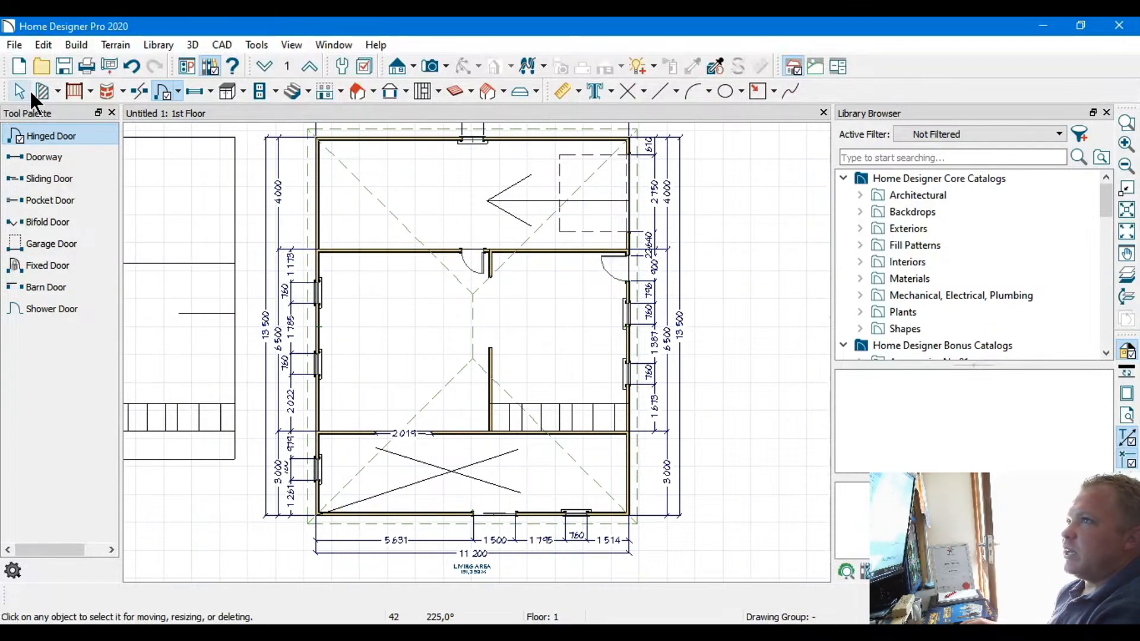
Widen the window in the upper exterior wall to leave 5,000 mm of wall on each side of it
{"action": "left_click", "coordinate": [20, 89]}
{"action": "scroll", "coordinate": [416, 220], "scroll_direction": "up", "scroll_amount": 3}
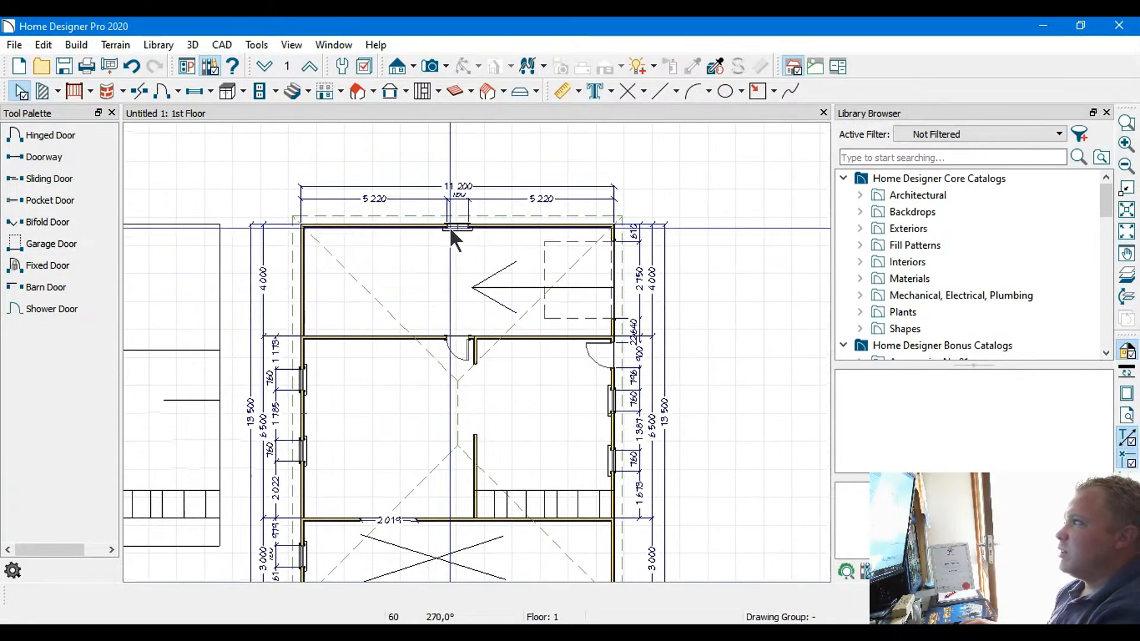
{"action": "scroll", "coordinate": [455, 225], "scroll_direction": "up", "scroll_amount": 3}
{"action": "left_click", "coordinate": [457, 237]}
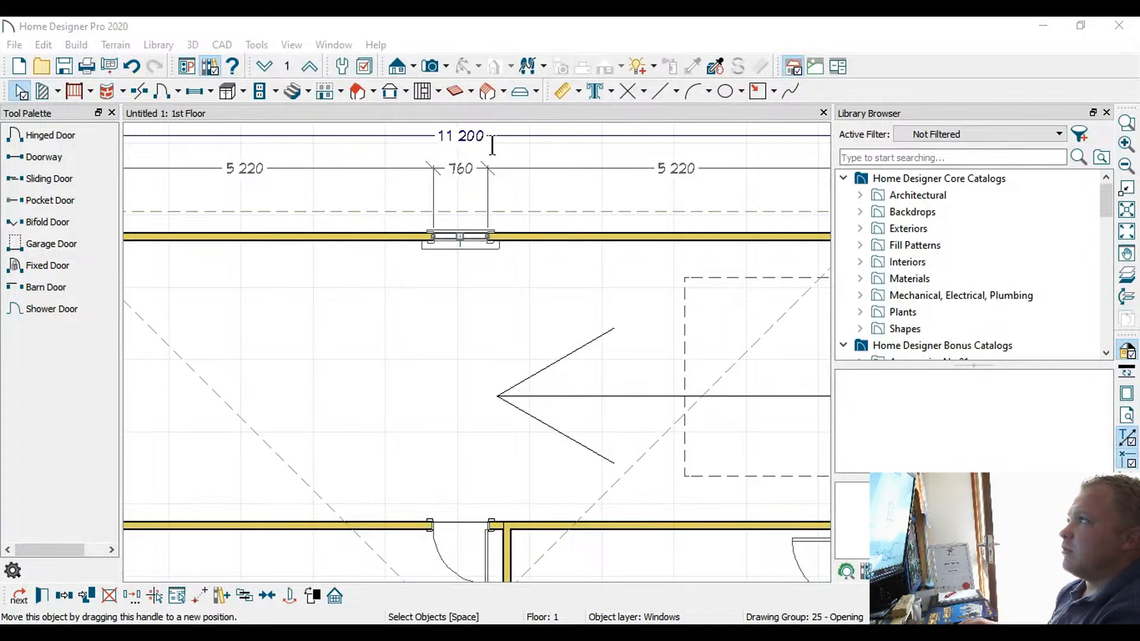
{"action": "left_click", "coordinate": [819, 520]}
{"action": "scroll", "coordinate": [609, 400], "scroll_direction": "down", "scroll_amount": 4}
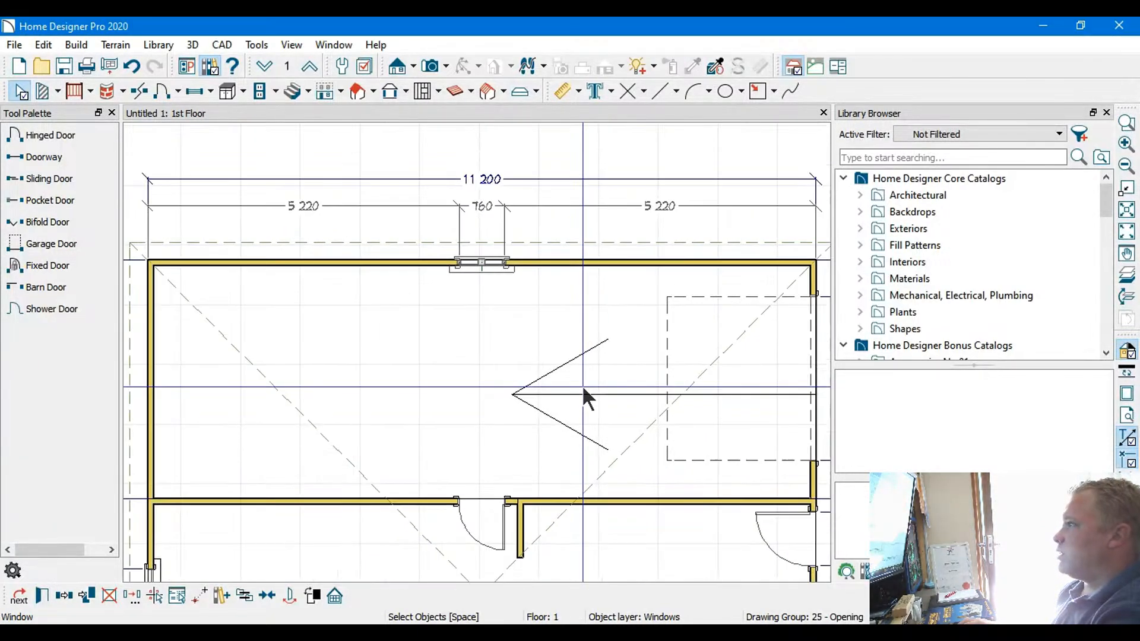
{"action": "scroll", "coordinate": [495, 363], "scroll_direction": "up", "scroll_amount": 5}
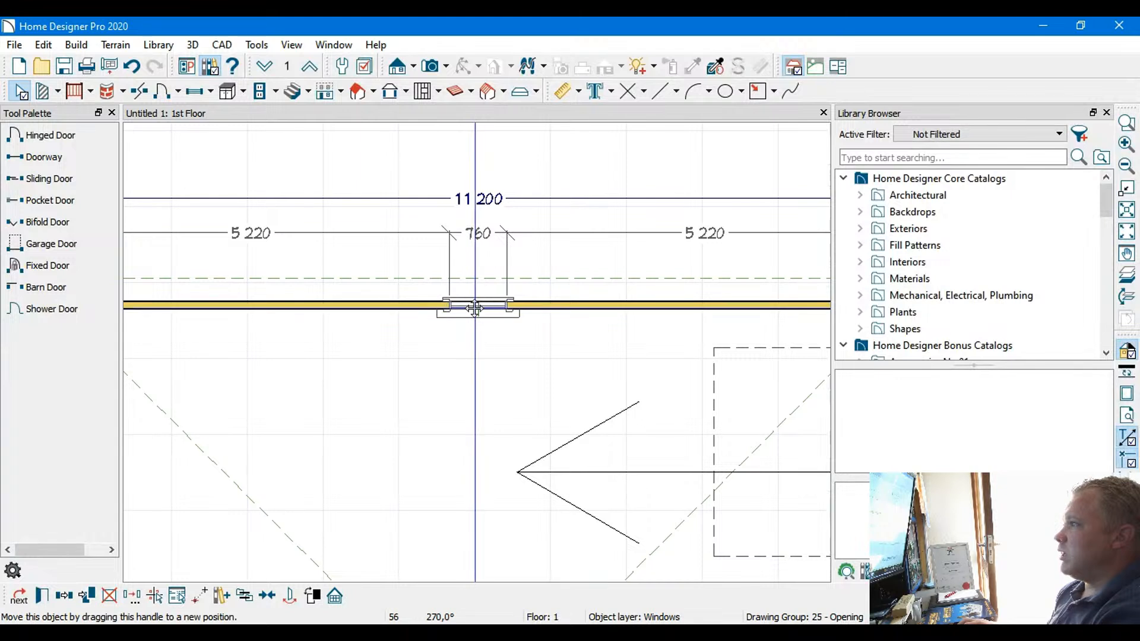
{"action": "double_click", "coordinate": [475, 306]}
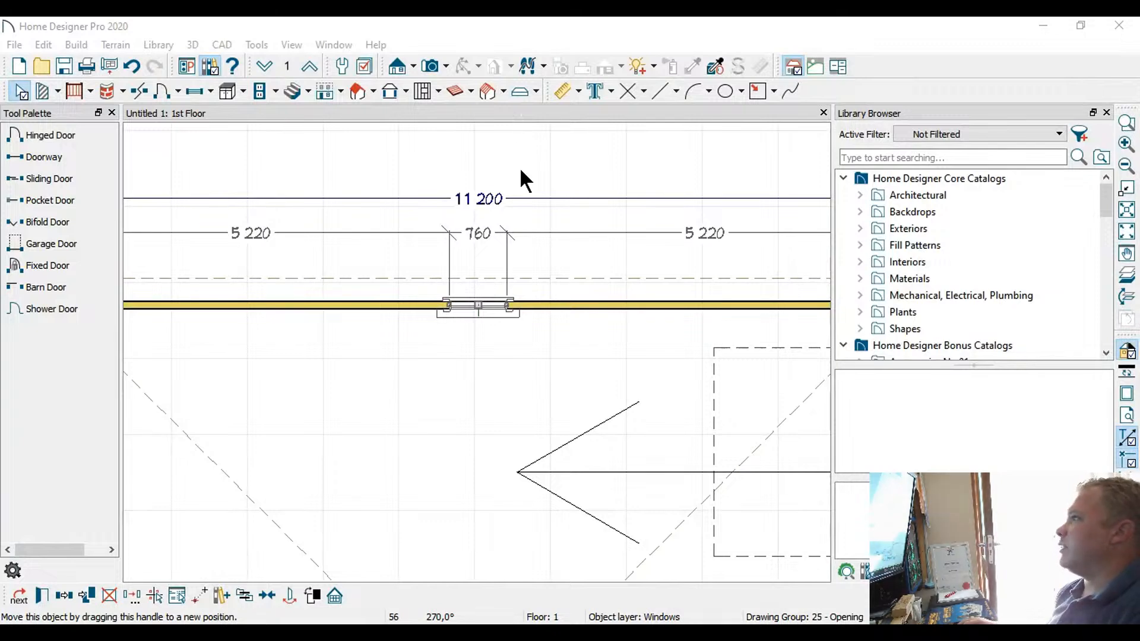
{"action": "left_click", "coordinate": [758, 520]}
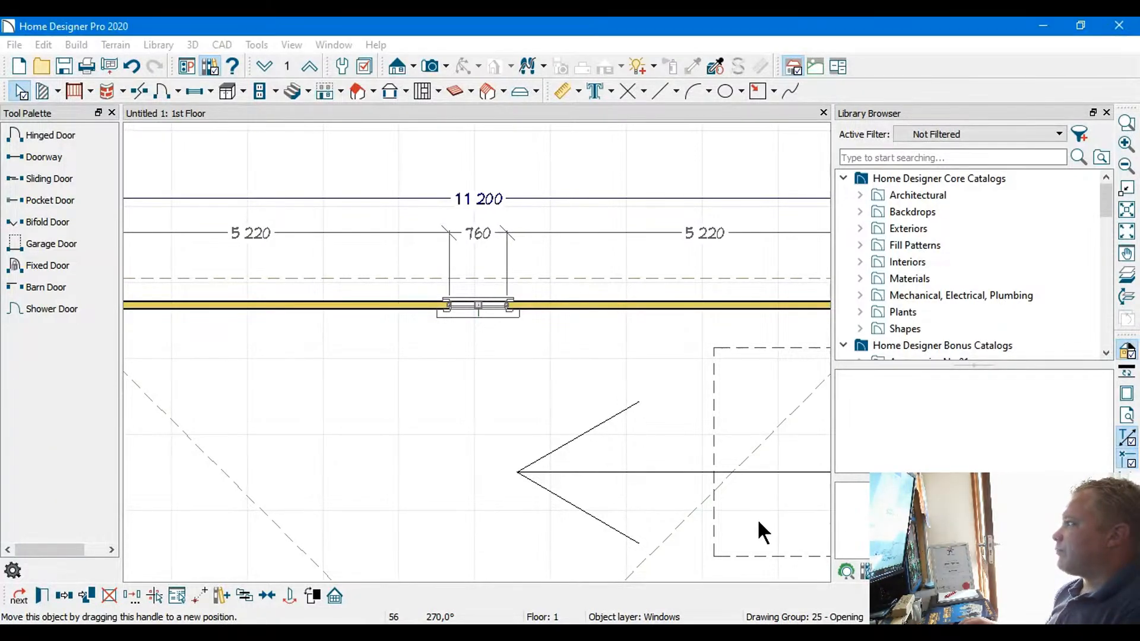
Set the width of the sliding door in the lower exterior wall to 2,400 mm
{"action": "scroll", "coordinate": [556, 441], "scroll_direction": "down", "scroll_amount": 7}
{"action": "middle_click_drag", "start_coordinate": [501, 456], "coordinate": [489, 183]}
{"action": "middle_click_drag", "start_coordinate": [441, 414], "coordinate": [429, 285]}
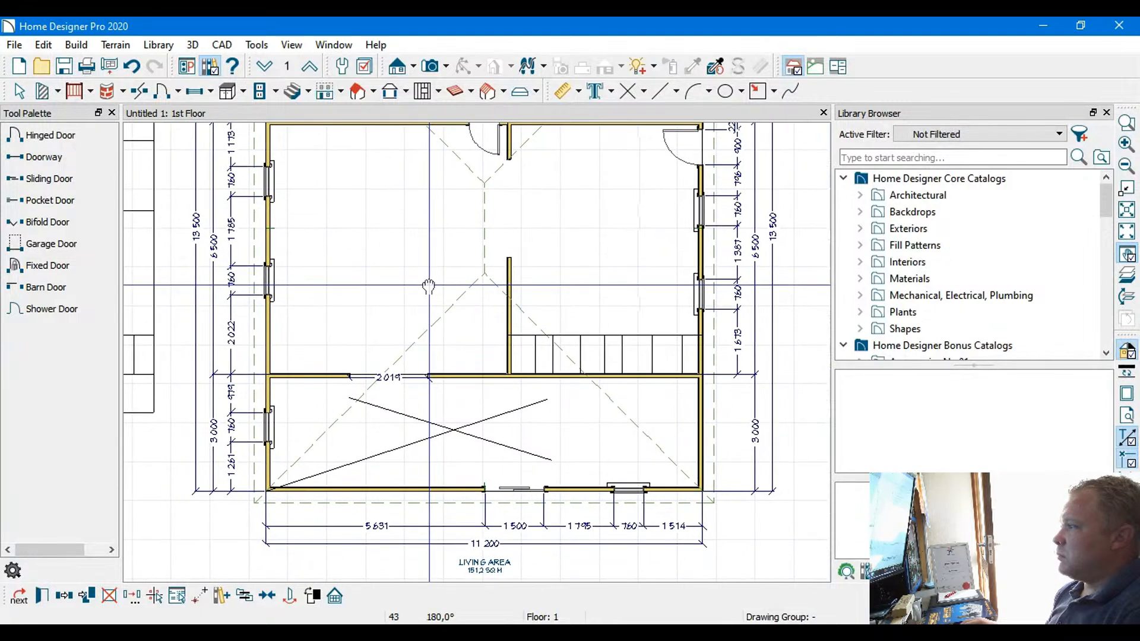
{"action": "key", "text": "Escape"}
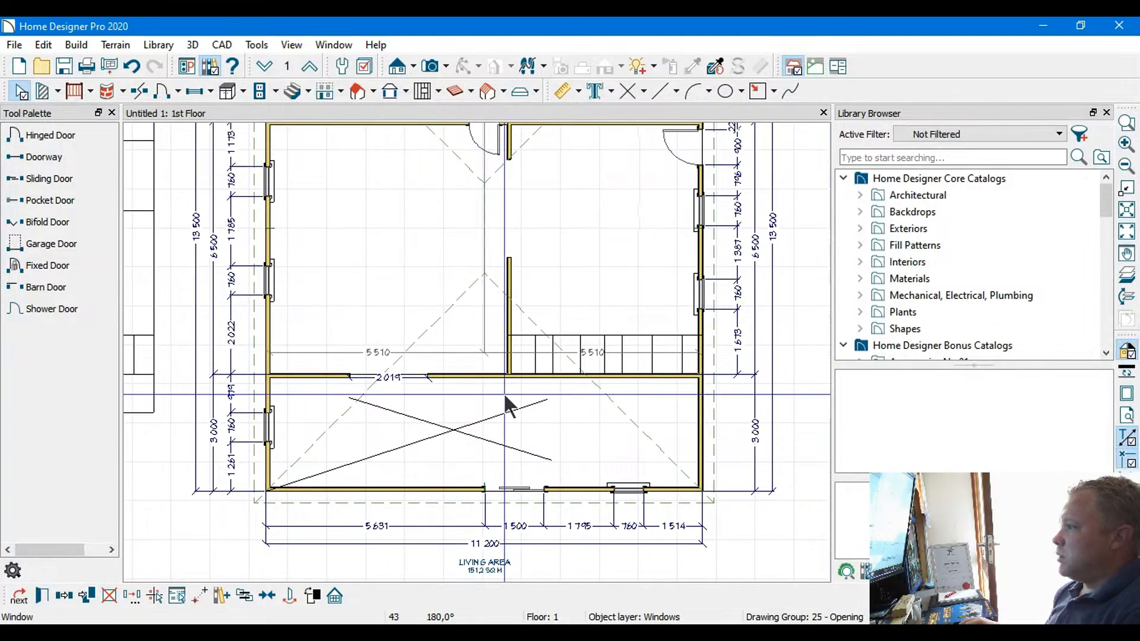
{"action": "left_click", "coordinate": [516, 487]}
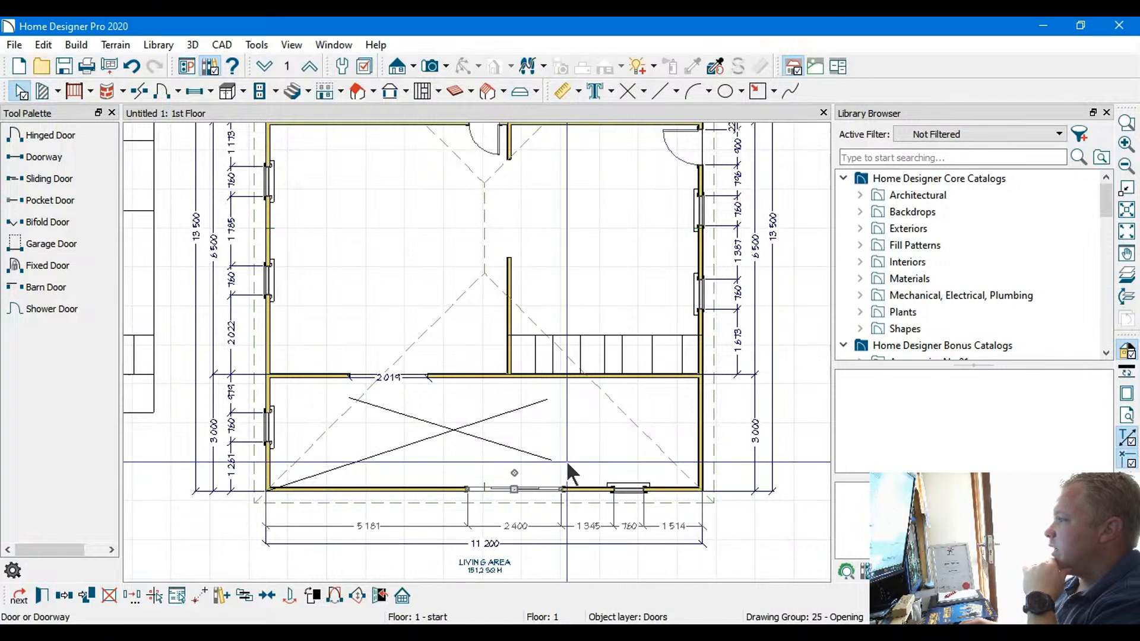
Examine the lower exterior wall's small window, the central room and its left-wall windows
{"action": "scroll", "coordinate": [572, 478], "scroll_direction": "up", "scroll_amount": 3}
{"action": "middle_click_drag", "start_coordinate": [687, 440], "coordinate": [575, 370]}
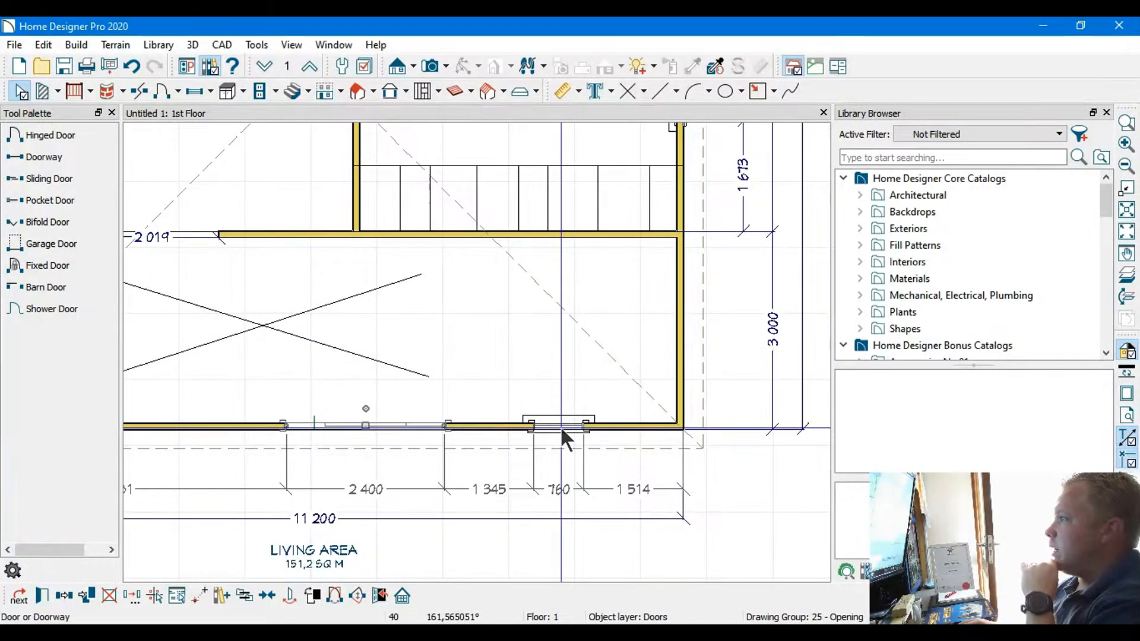
{"action": "scroll", "coordinate": [422, 373], "scroll_direction": "down", "scroll_amount": 3}
{"action": "middle_click_drag", "start_coordinate": [294, 351], "coordinate": [503, 524]}
{"action": "middle_click_drag", "start_coordinate": [450, 313], "coordinate": [371, 394]}
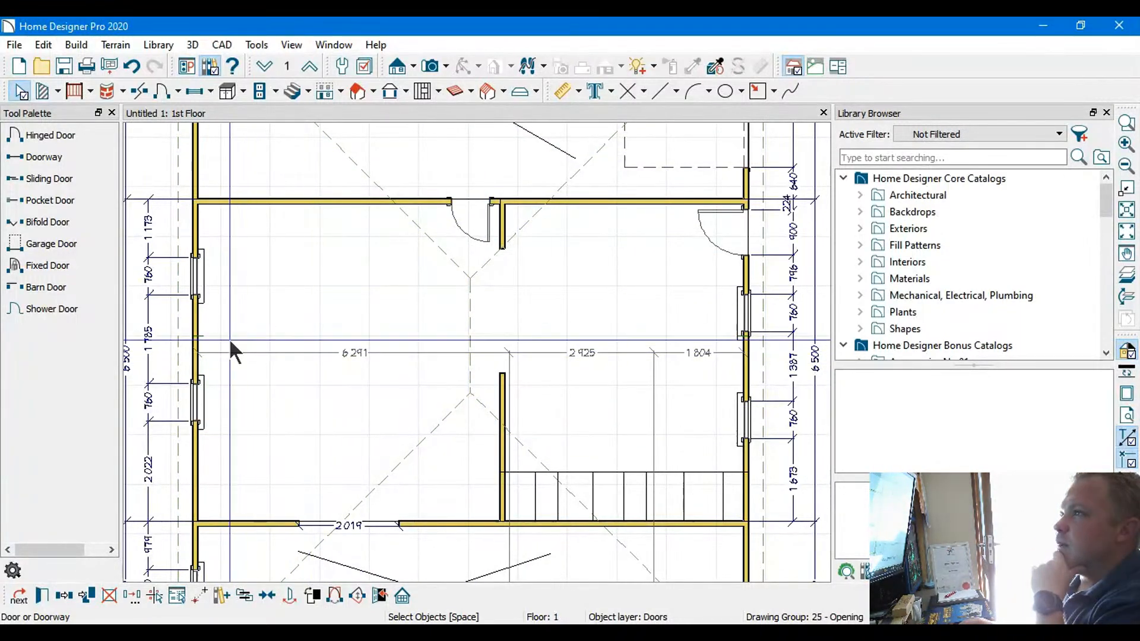
{"action": "left_click", "coordinate": [195, 279]}
{"action": "mouse_move", "coordinate": [196, 280]}
{"action": "left_mouse_down"}
{"action": "mouse_move", "coordinate": [195, 301]}
{"action": "mouse_move", "coordinate": [195, 258]}
{"action": "mouse_move", "coordinate": [195, 282]}
{"action": "left_mouse_up"}
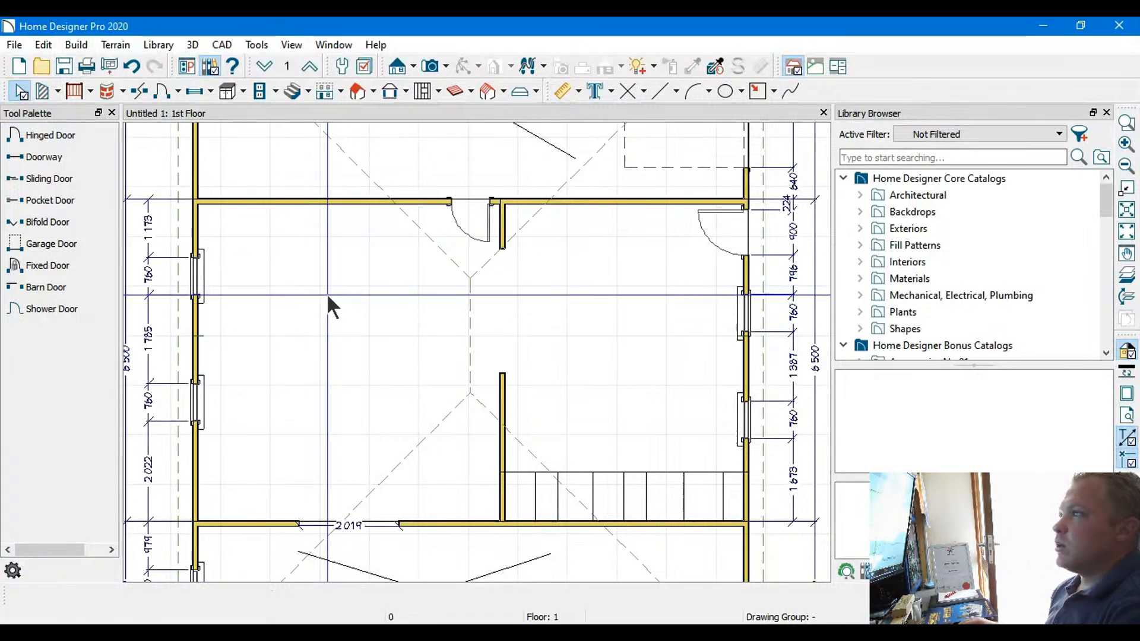
{"action": "left_click", "coordinate": [350, 323]}
{"action": "scroll", "coordinate": [352, 324], "scroll_direction": "down", "scroll_amount": 1}
{"action": "scroll", "coordinate": [350, 326], "scroll_direction": "down", "scroll_amount": 2}
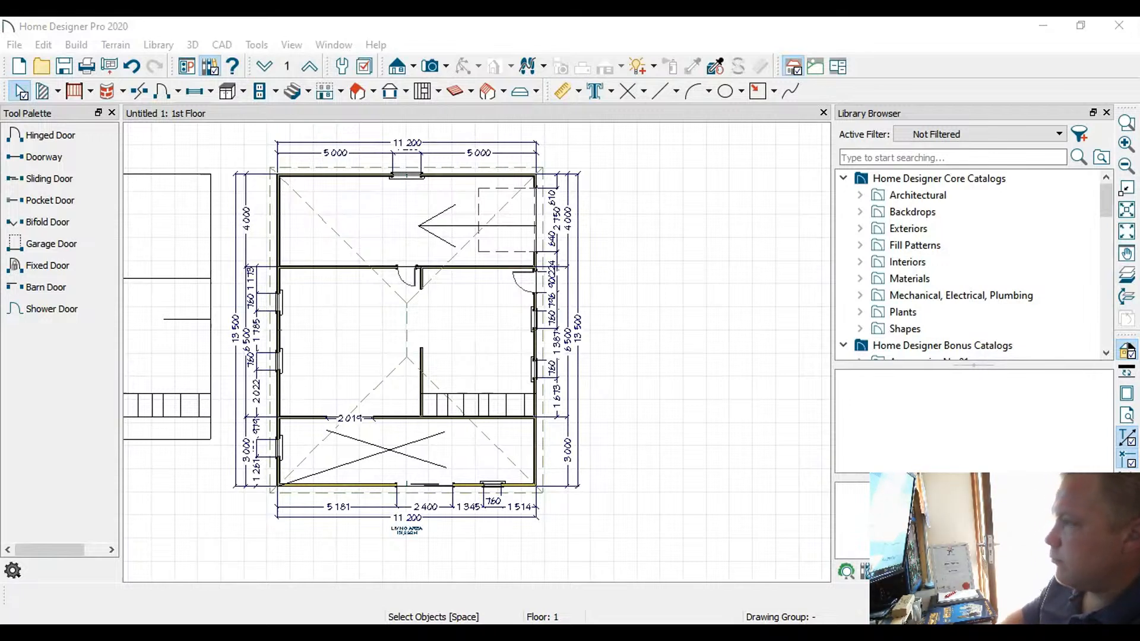
Save the plan as HDP Live 2 and create an orthographic doll house view of the floor
{"action": "key", "text": "Return"}
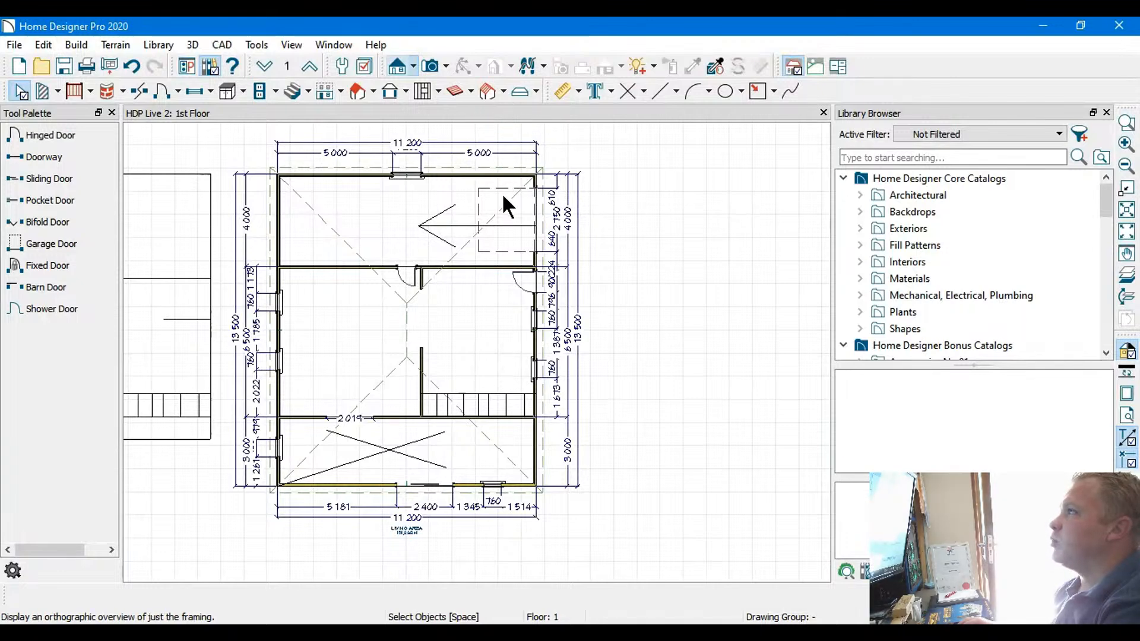
{"action": "left_click", "coordinate": [451, 171]}
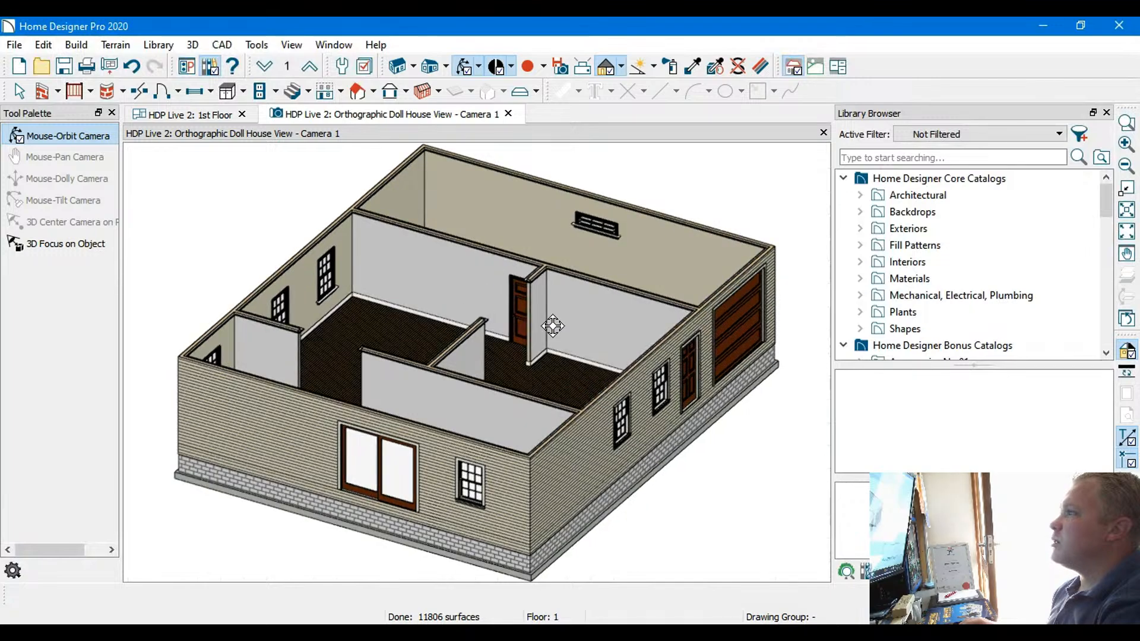
Examine the 3D model from several sides, checking the interior walls and door, the sliding door and the garage side
{"action": "left_click_drag", "start_coordinate": [570, 306], "coordinate": [495, 333]}
{"action": "scroll", "coordinate": [547, 301], "scroll_direction": "up", "scroll_amount": 10}
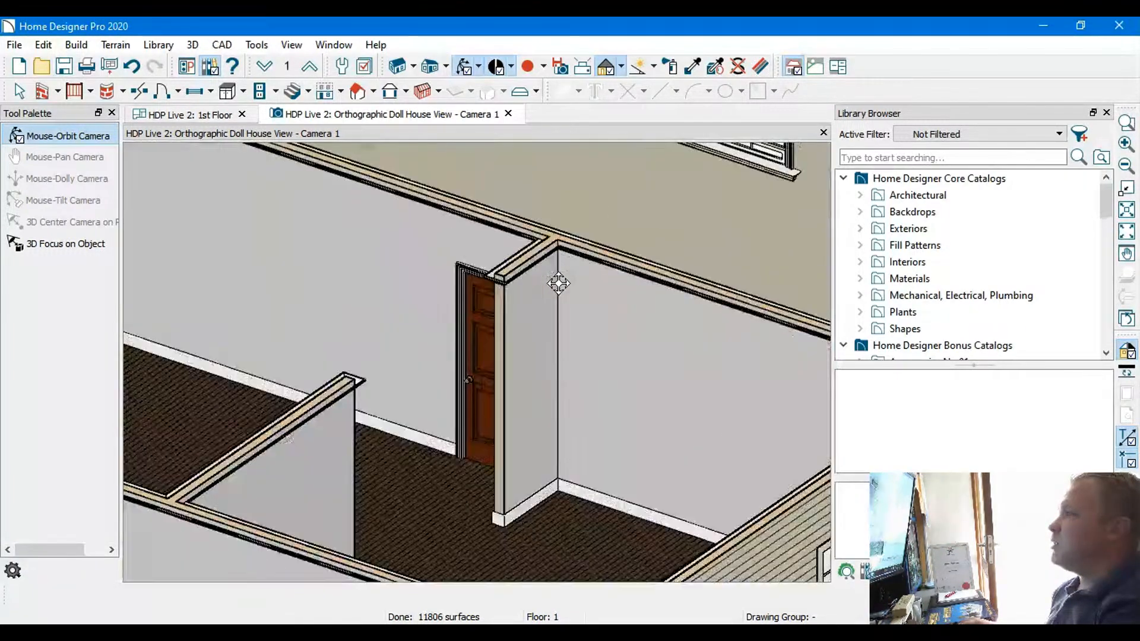
{"action": "left_click_drag", "start_coordinate": [554, 288], "coordinate": [491, 342]}
{"action": "scroll", "coordinate": [492, 342], "scroll_direction": "down", "scroll_amount": 4}
{"action": "left_click_drag", "start_coordinate": [393, 352], "coordinate": [576, 336]}
{"action": "scroll", "coordinate": [622, 336], "scroll_direction": "down", "scroll_amount": 5}
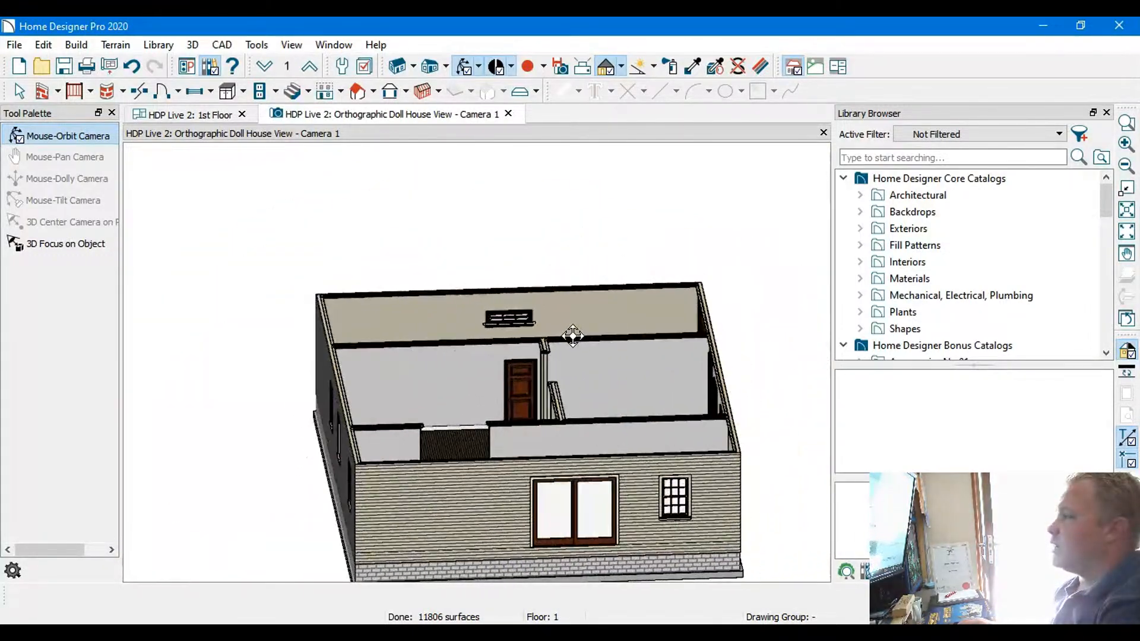
{"action": "left_click_drag", "start_coordinate": [477, 345], "coordinate": [450, 305]}
{"action": "scroll", "coordinate": [326, 517], "scroll_direction": "up", "scroll_amount": 5}
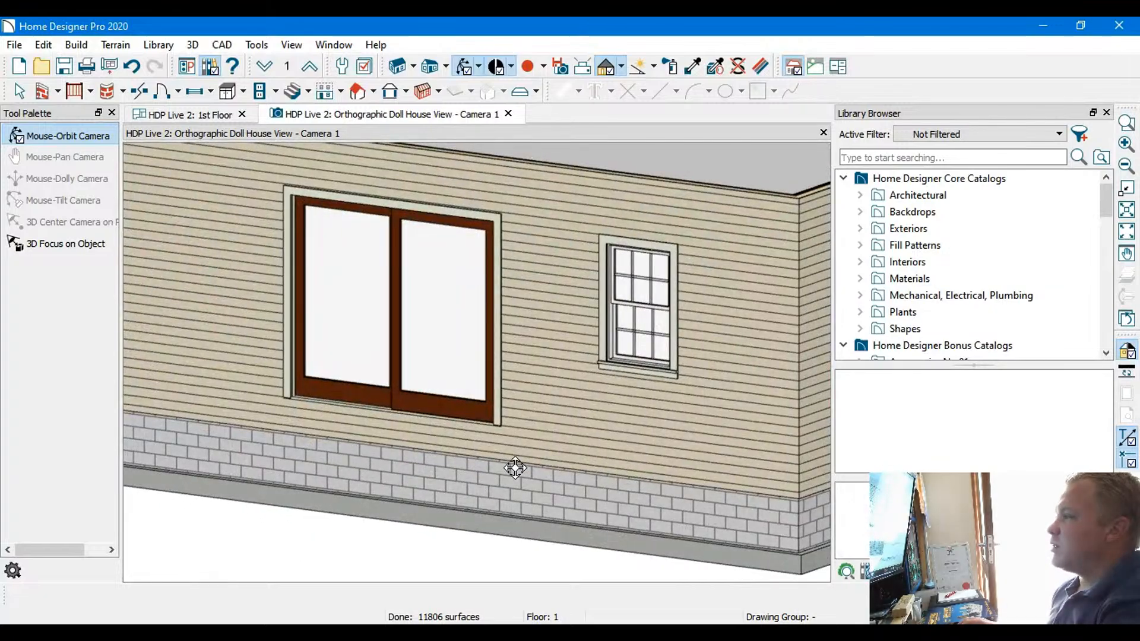
{"action": "scroll", "coordinate": [514, 466], "scroll_direction": "down", "scroll_amount": 4}
{"action": "left_click_drag", "start_coordinate": [514, 467], "coordinate": [345, 418]}
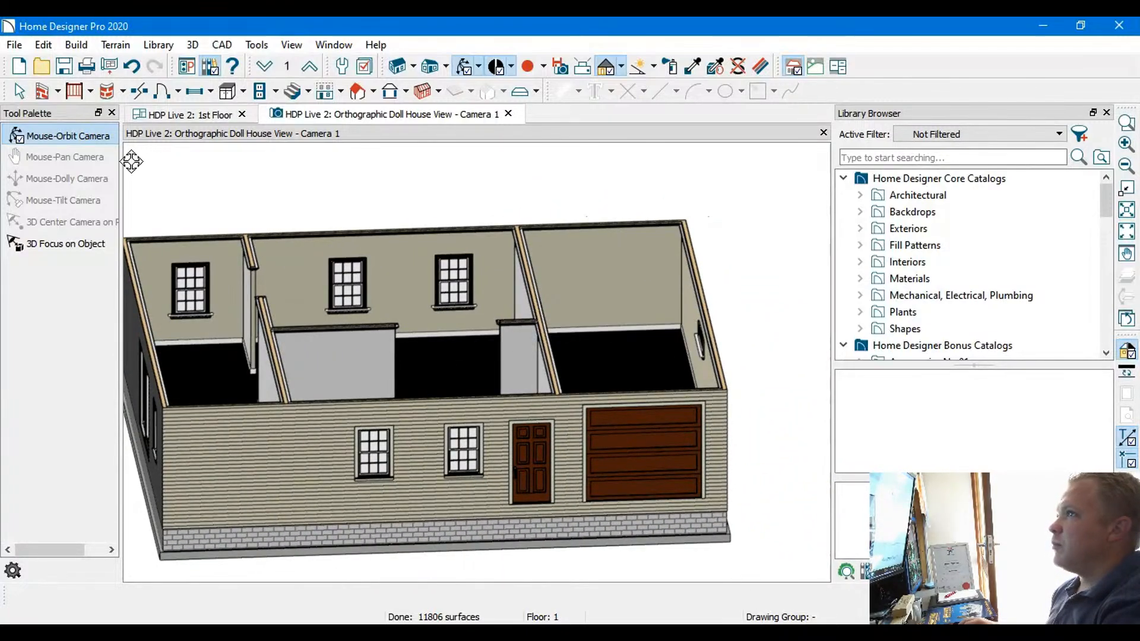
Show the garage door open in the doll house view and inspect its opening
{"action": "left_click", "coordinate": [14, 93]}
{"action": "left_click", "coordinate": [649, 474]}
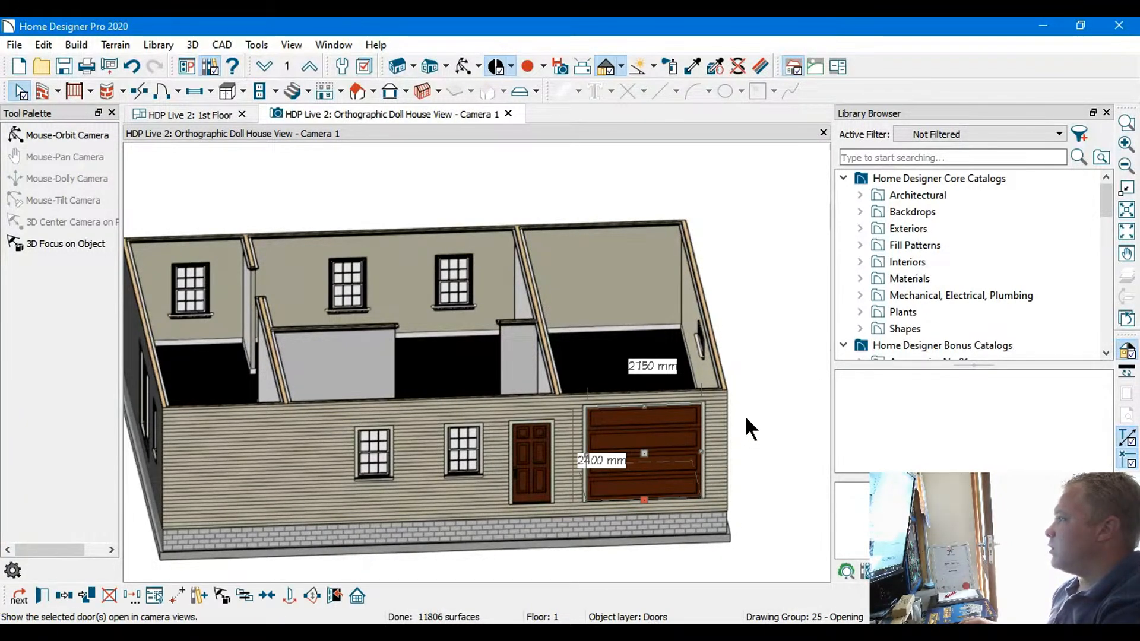
{"action": "scroll", "coordinate": [719, 455], "scroll_direction": "up", "scroll_amount": 3}
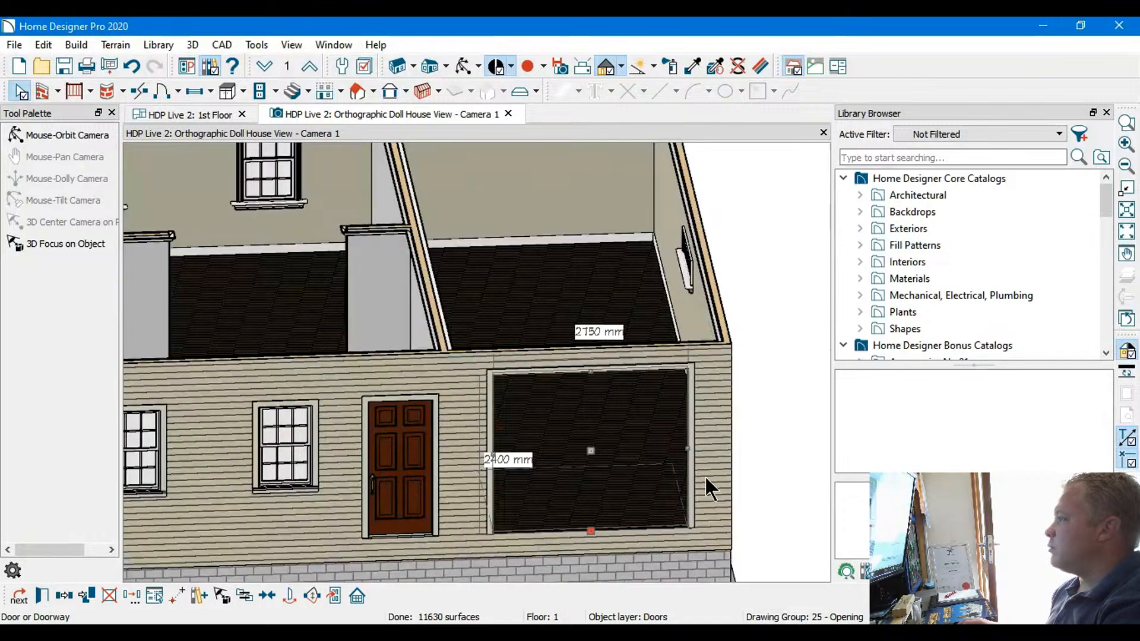
{"action": "middle_click_drag", "start_coordinate": [692, 478], "coordinate": [684, 448]}
{"action": "key", "text": "Escape"}
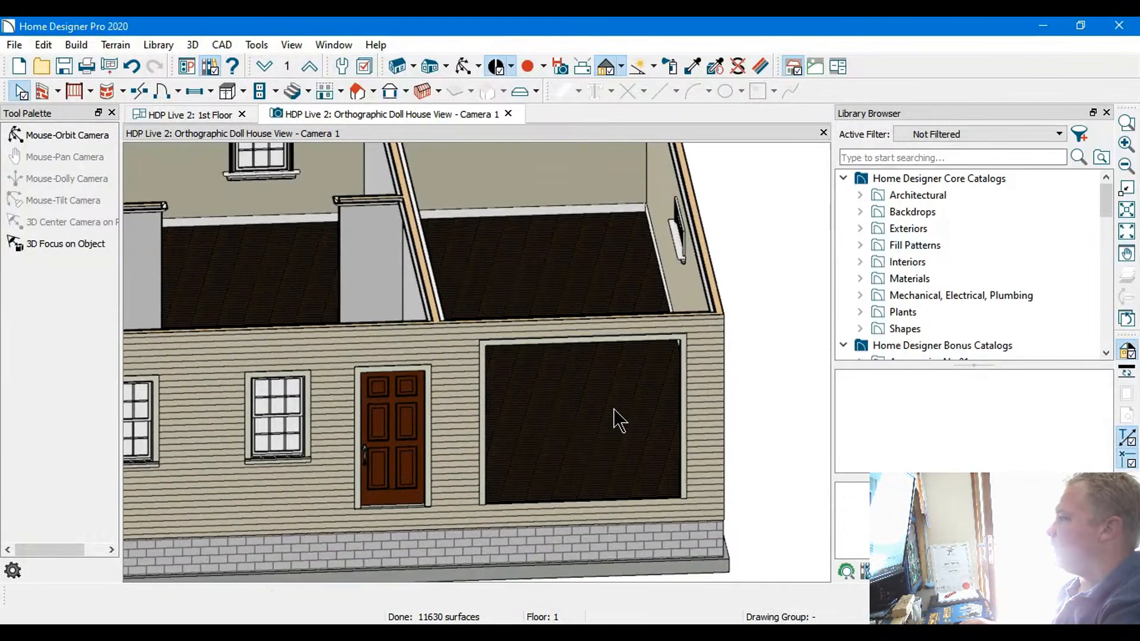
{"action": "key", "text": "Down"}
{"action": "key", "text": "Down"}
{"action": "key", "text": "Up"}
{"action": "key", "text": "Up"}
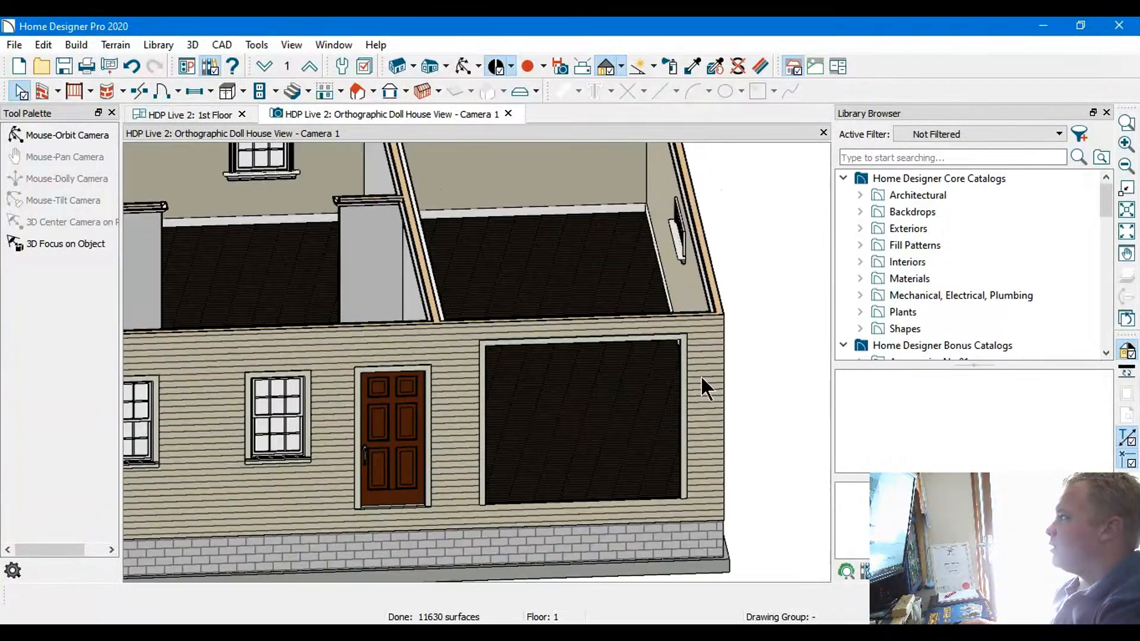
{"action": "left_click", "coordinate": [571, 438]}
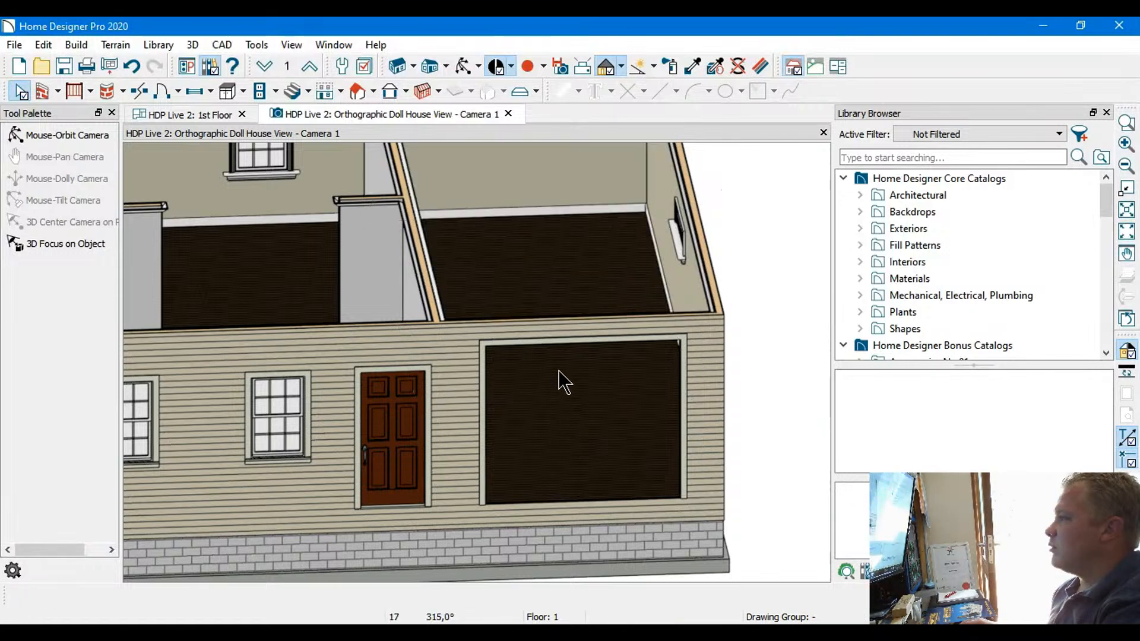
Select the garage door opening and show the door closed again
{"action": "left_click", "coordinate": [544, 341]}
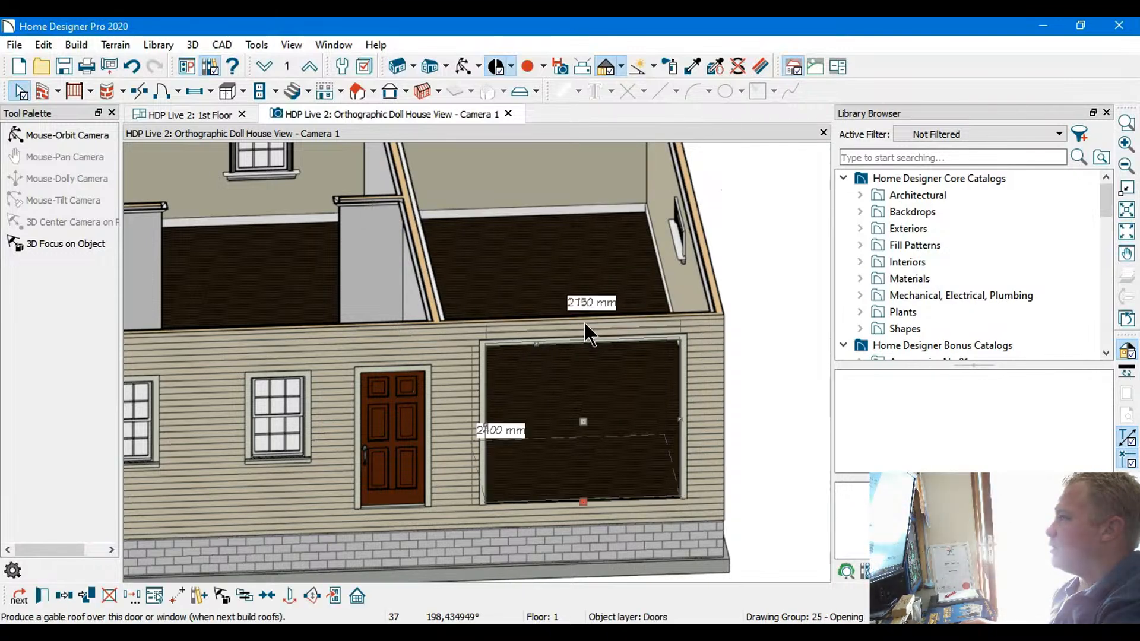
{"action": "scroll", "coordinate": [449, 380], "scroll_direction": "down", "scroll_amount": 5}
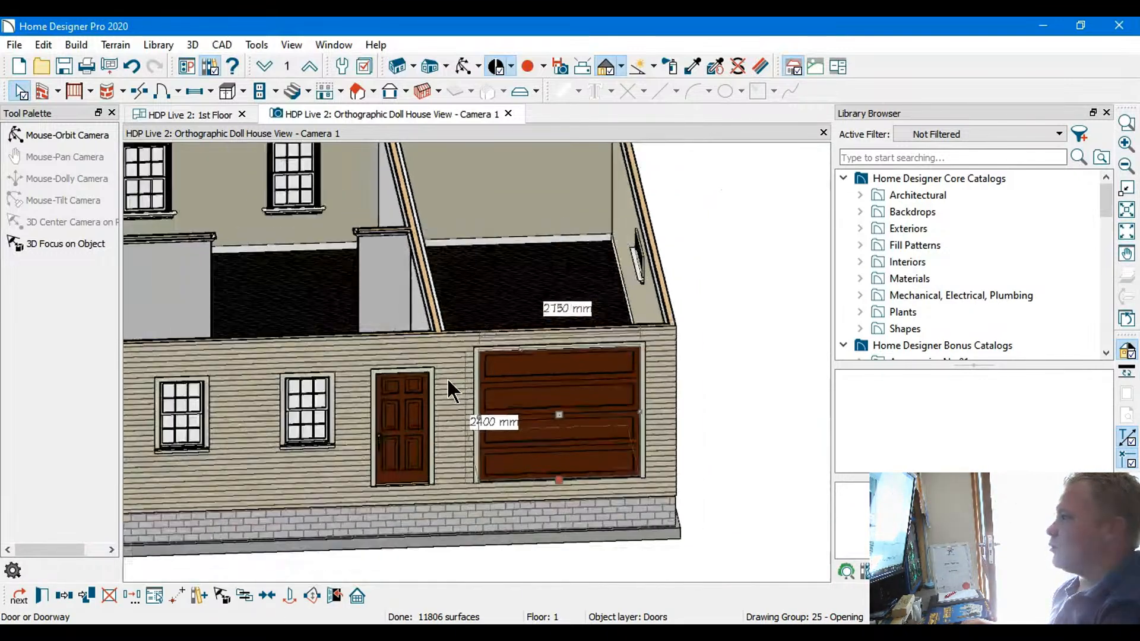
{"action": "middle_click_drag", "start_coordinate": [331, 333], "coordinate": [600, 417]}
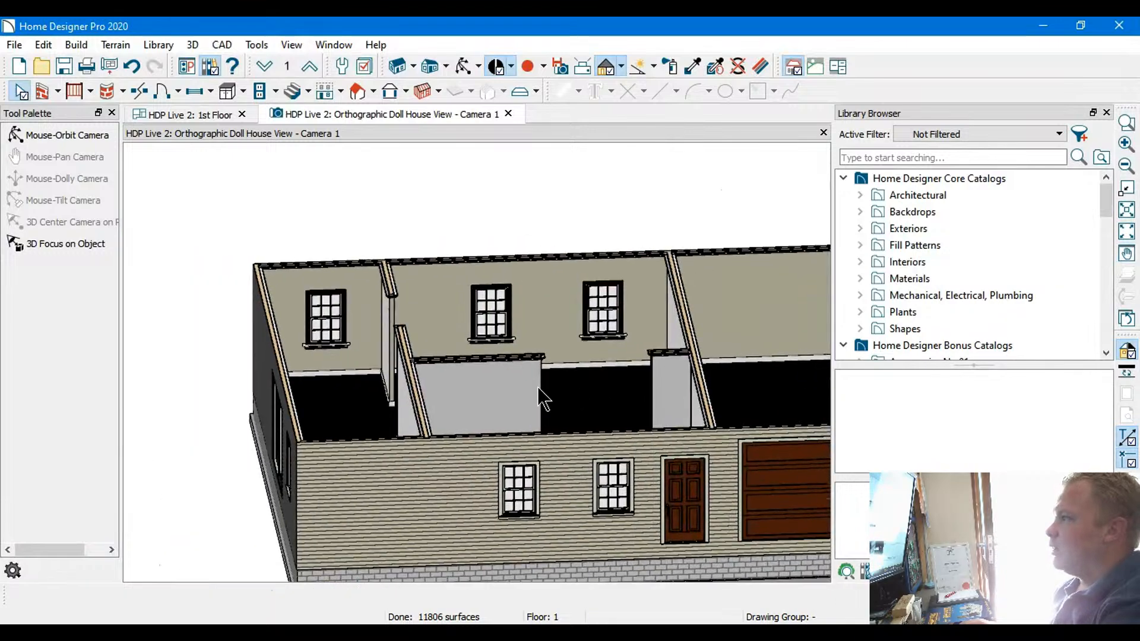
Examine the rooms, interior walls, door and floors of the doll house model from several sides and heights
{"action": "key", "text": "Down"}
{"action": "key", "text": "Down"}
{"action": "key", "text": "Up"}
{"action": "key", "text": "Up"}
{"action": "key", "text": "Up"}
{"action": "key", "text": "Up"}
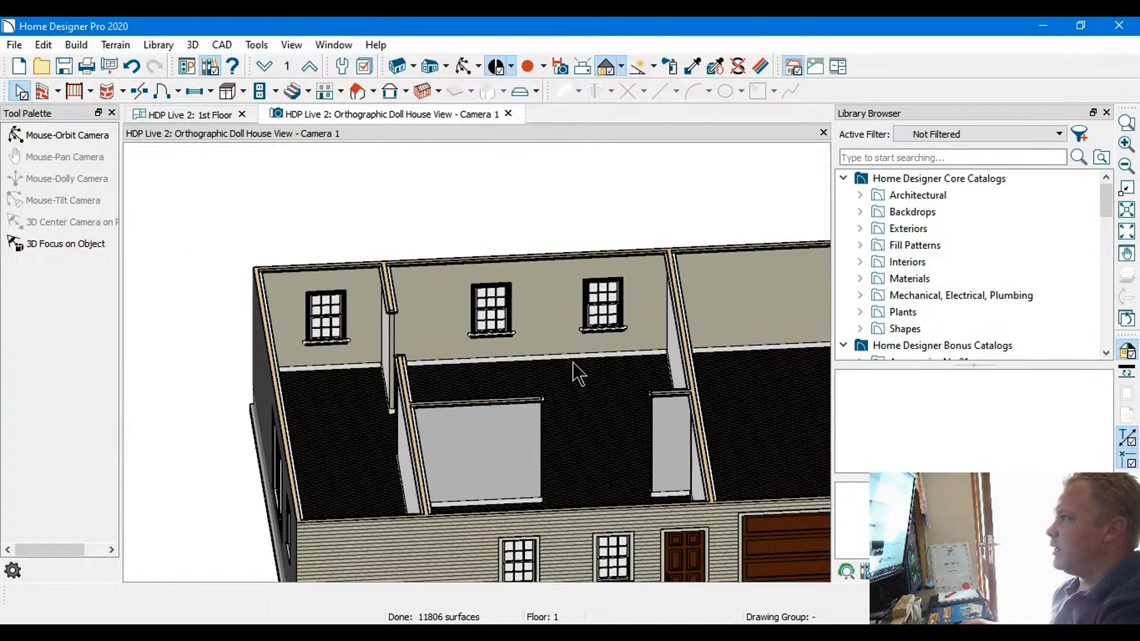
{"action": "key", "text": "Left"}
{"action": "key", "text": "Left"}
{"action": "key", "text": "Left"}
{"action": "key", "text": "Left"}
{"action": "key", "text": "Left"}
{"action": "key", "text": "Left"}
{"action": "key", "text": "Right"}
{"action": "key", "text": "Right"}
{"action": "key", "text": "Right"}
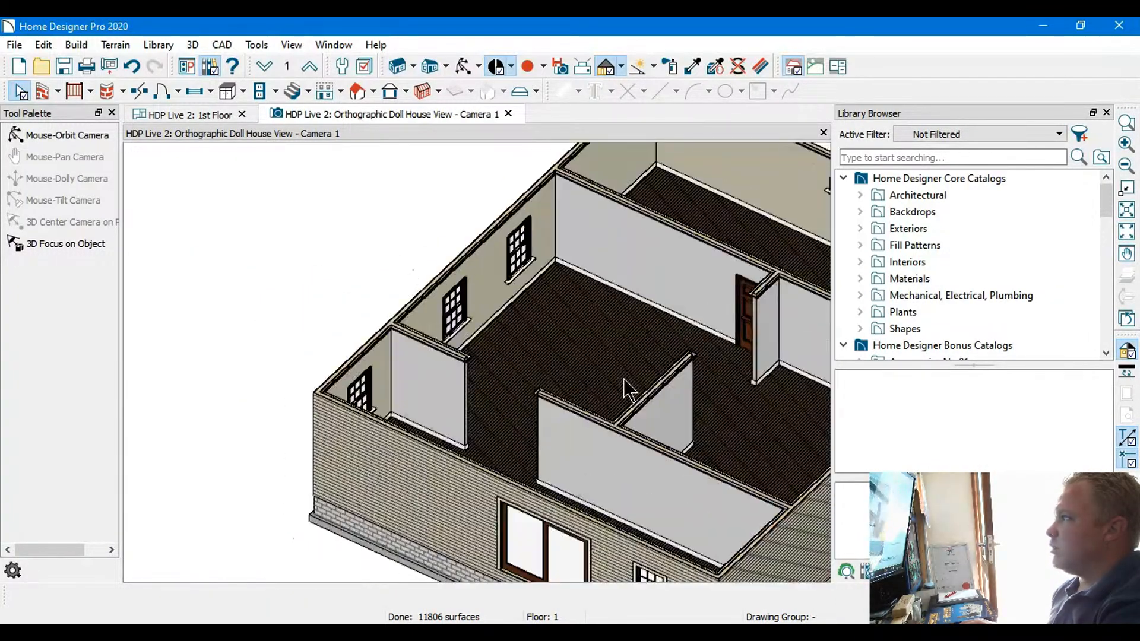
{"action": "key", "text": "Right"}
{"action": "key", "text": "Right"}
{"action": "key", "text": "Right"}
{"action": "key", "text": "Right"}
{"action": "key", "text": "Right"}
{"action": "key", "text": "Right"}
{"action": "key", "text": "Right"}
{"action": "key", "text": "Right"}
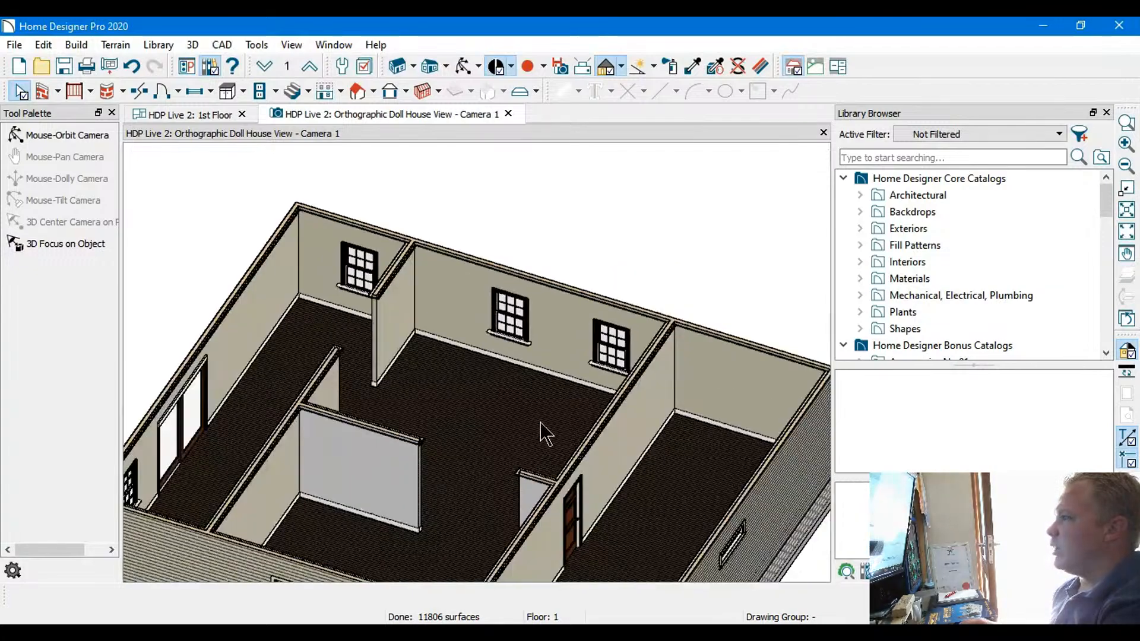
{"action": "key", "text": "Right"}
{"action": "key", "text": "Right"}
{"action": "middle_click_drag", "start_coordinate": [500, 362], "coordinate": [714, 201]}
{"action": "scroll", "coordinate": [598, 279], "scroll_direction": "down", "scroll_amount": 1}
{"action": "middle_click_drag", "start_coordinate": [596, 281], "coordinate": [542, 436]}
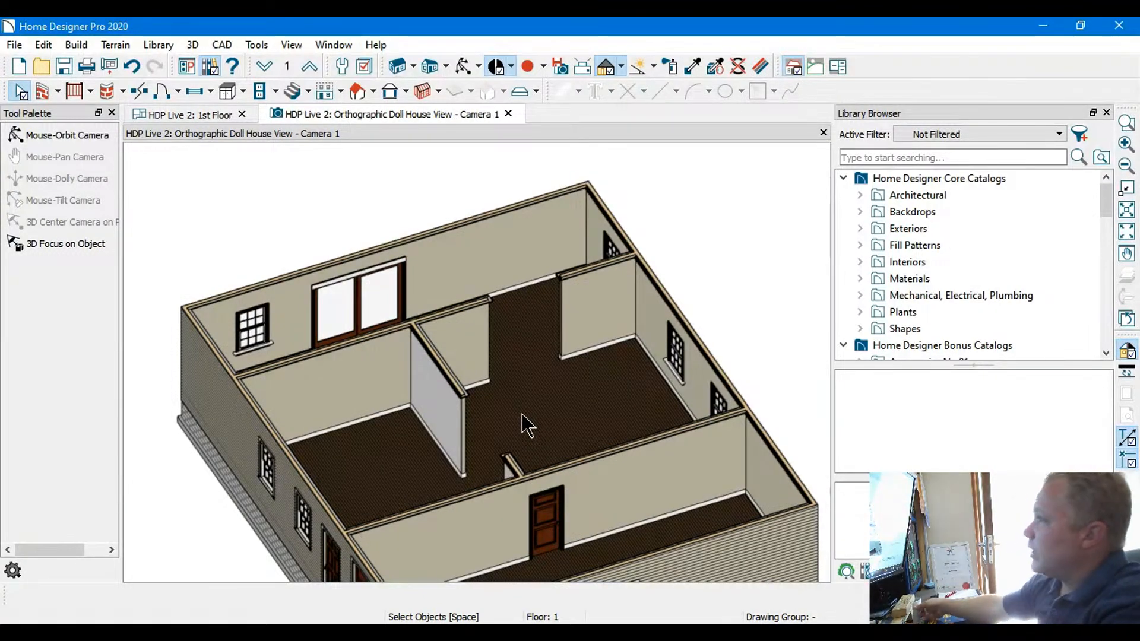
Inspect the small window in the garage's outer side wall up close and view the whole floor again
{"action": "middle_click_drag", "start_coordinate": [518, 437], "coordinate": [529, 318]}
{"action": "scroll", "coordinate": [535, 306], "scroll_direction": "up", "scroll_amount": 5}
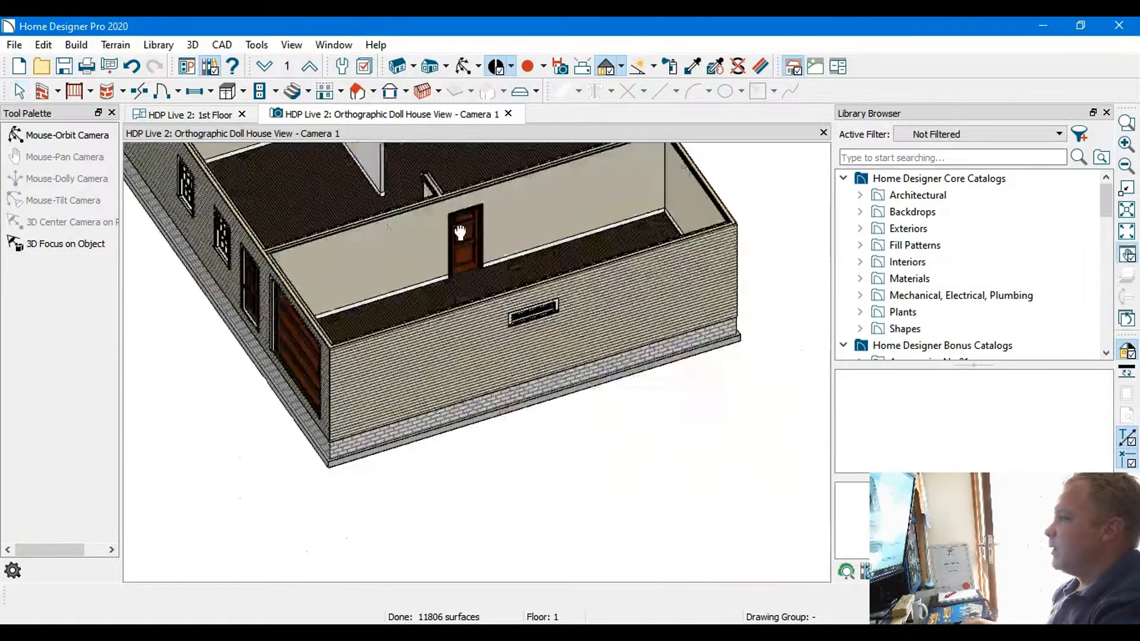
{"action": "scroll", "coordinate": [525, 342], "scroll_direction": "up", "scroll_amount": 2}
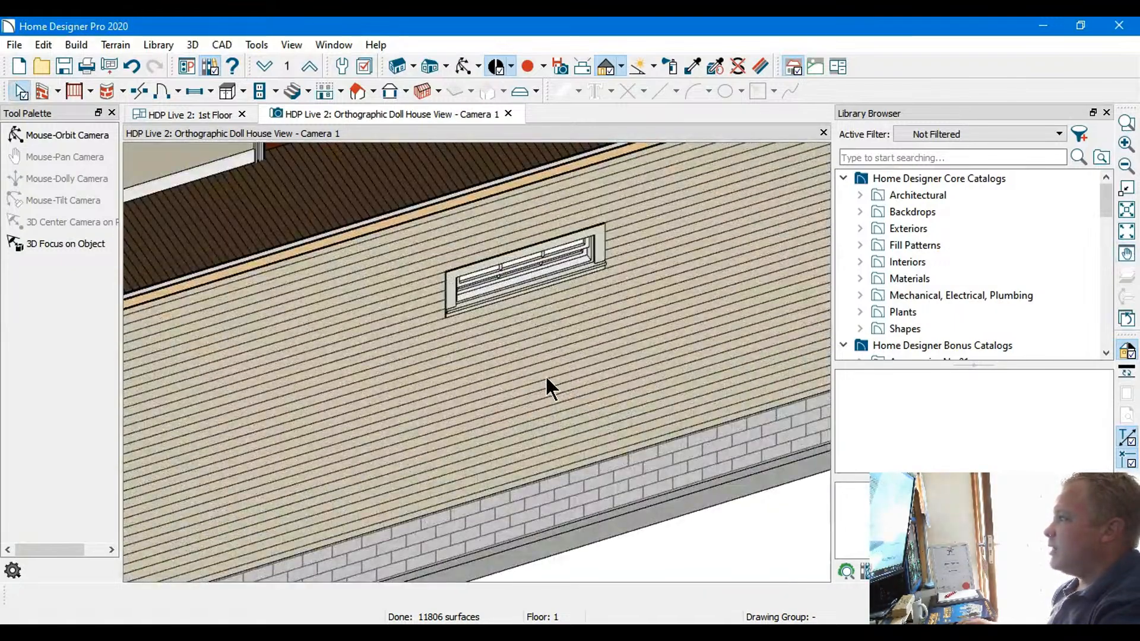
{"action": "scroll", "coordinate": [541, 332], "scroll_direction": "up", "scroll_amount": 3}
{"action": "scroll", "coordinate": [540, 324], "scroll_direction": "down", "scroll_amount": 8}
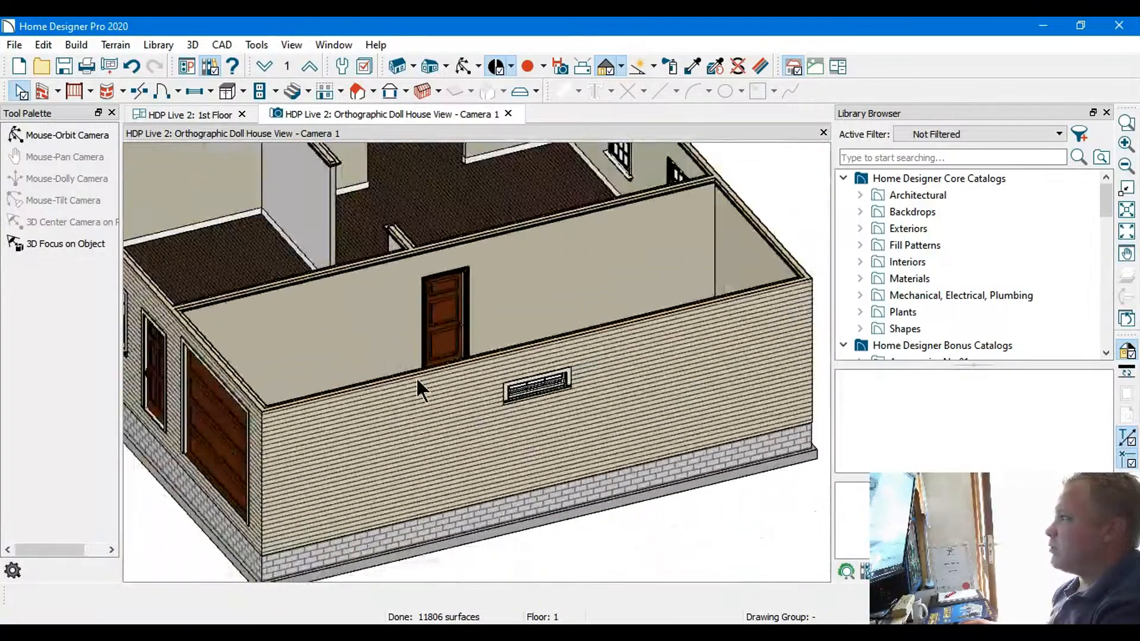
{"action": "middle_click_drag", "start_coordinate": [408, 390], "coordinate": [659, 440]}
{"action": "middle_click_drag", "start_coordinate": [559, 382], "coordinate": [530, 419]}
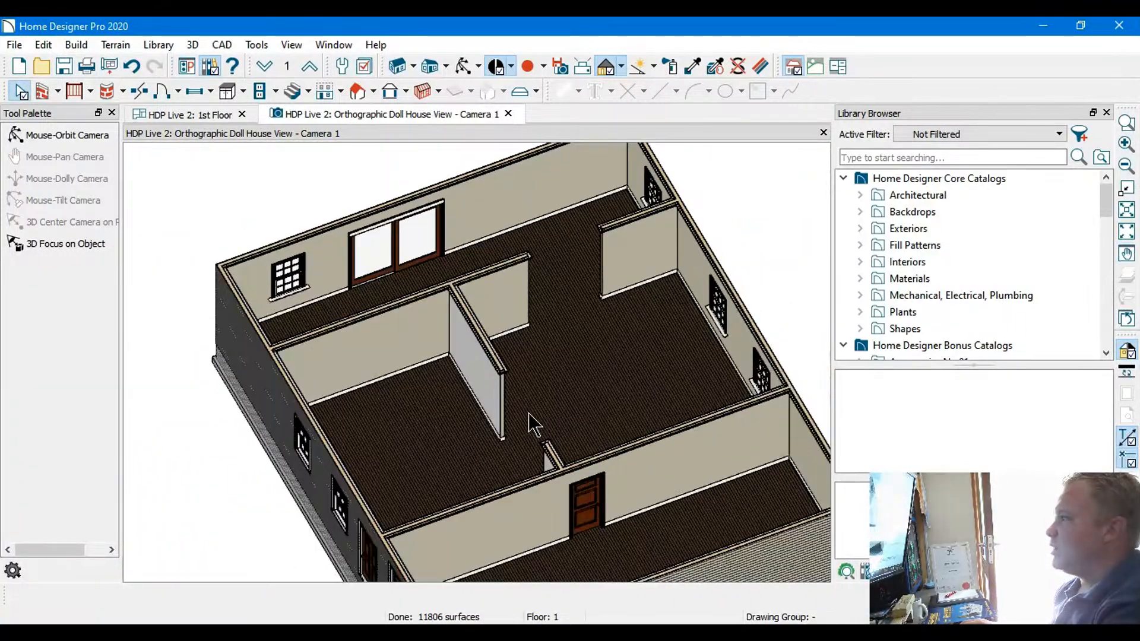
Switch to the 1st Floor plan at the main room, and hide and reshow the Library Browser
{"action": "left_click", "coordinate": [201, 114]}
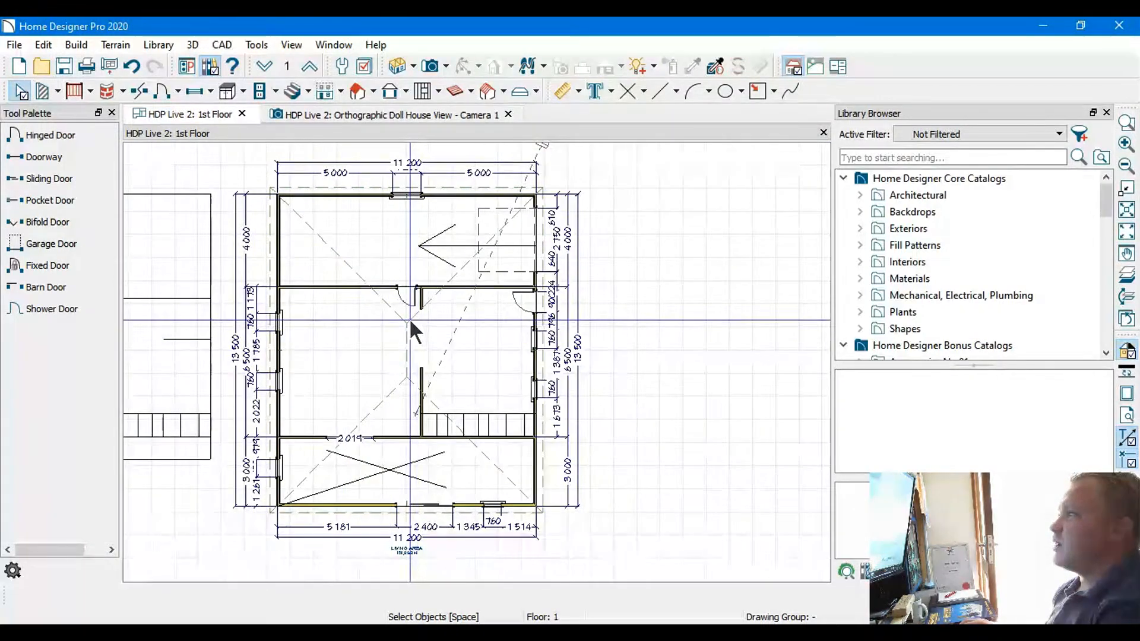
{"action": "scroll", "coordinate": [410, 318], "scroll_direction": "up", "scroll_amount": 2}
{"action": "scroll", "coordinate": [441, 347], "scroll_direction": "up", "scroll_amount": 2}
{"action": "middle_click_drag", "start_coordinate": [309, 367], "coordinate": [479, 353]}
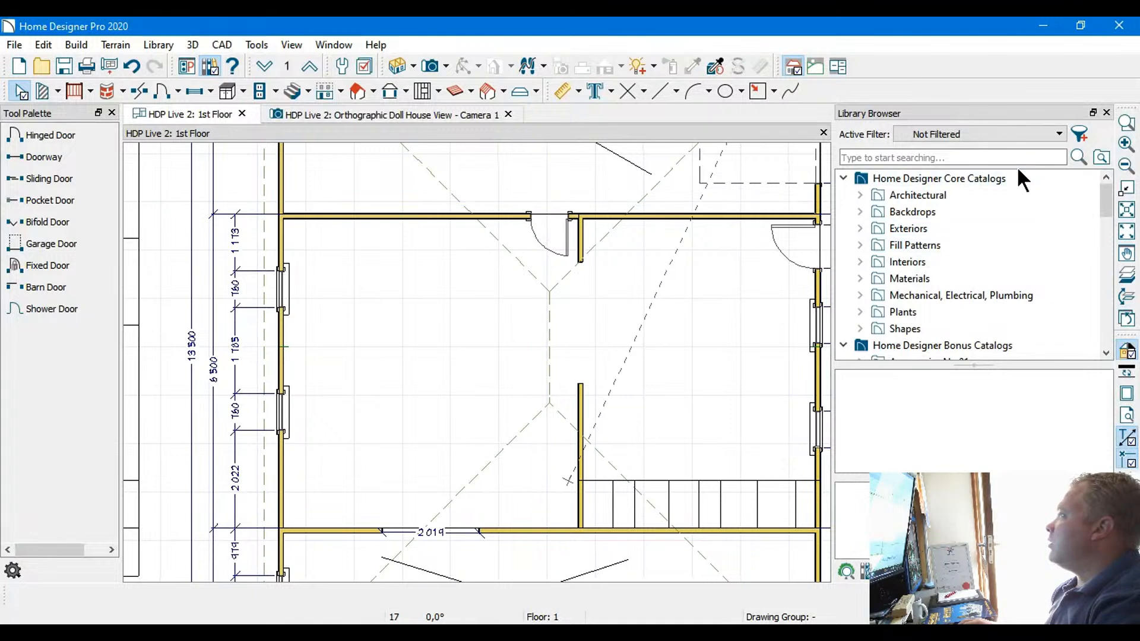
{"action": "left_click", "coordinate": [1106, 113]}
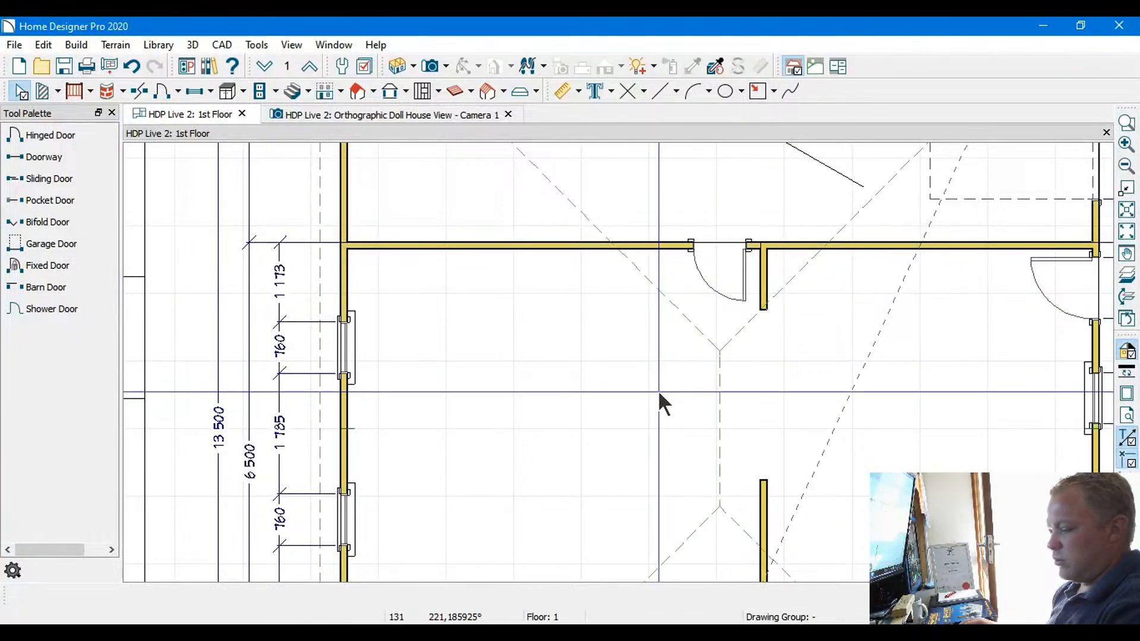
{"action": "key", "text": "y"}
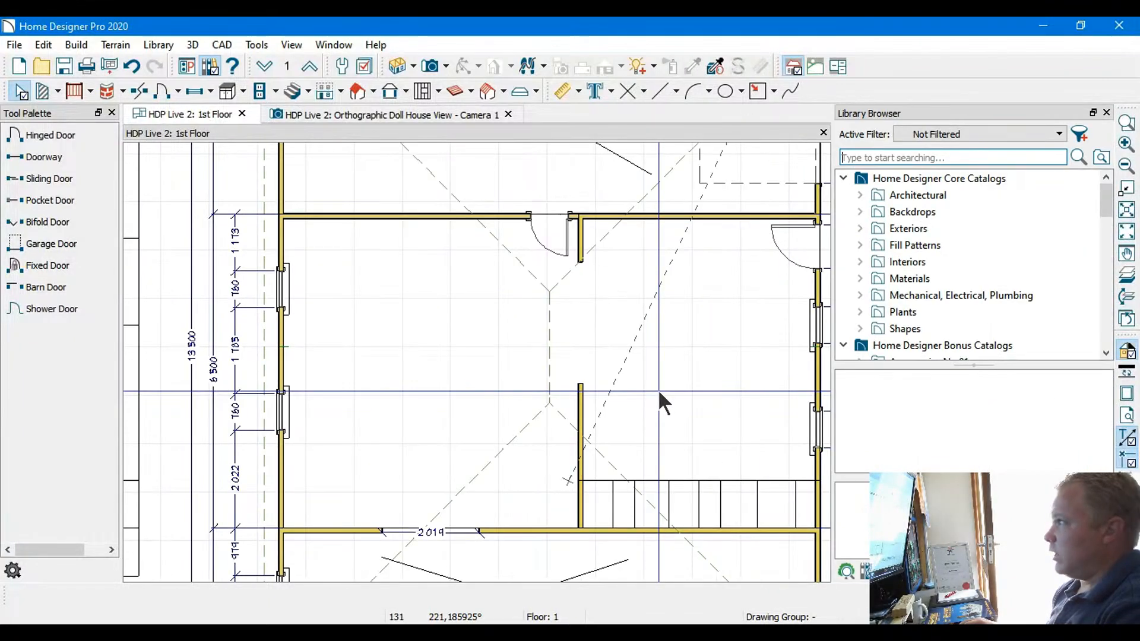
Search the library for "sofas" and open the Sofas folder of Seating No.1
{"action": "left_click", "coordinate": [974, 158]}
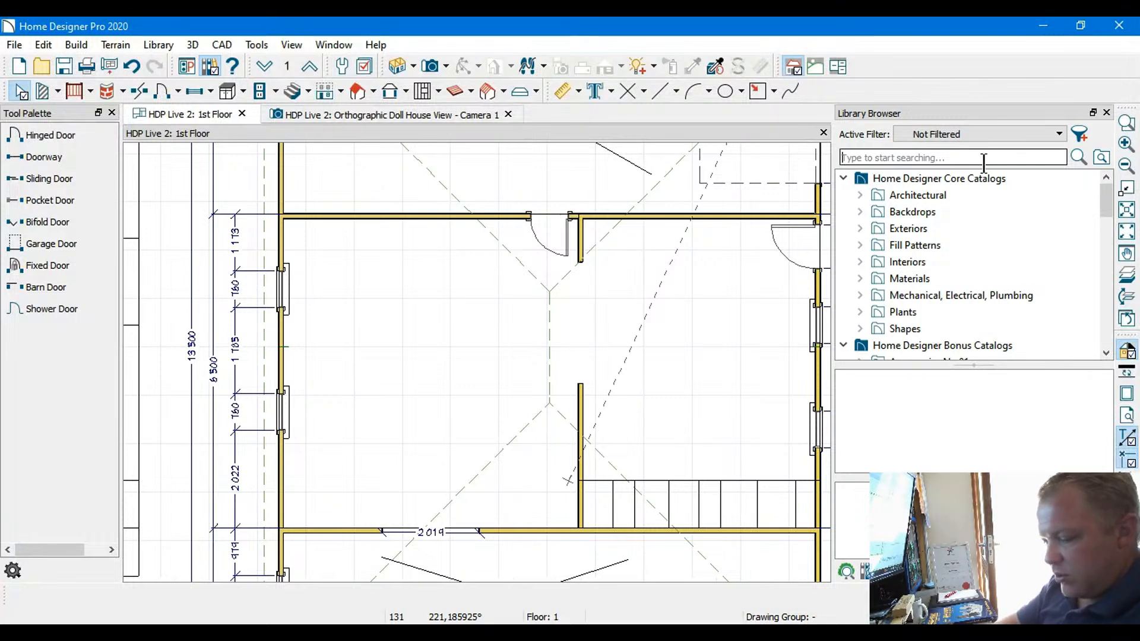
{"action": "type", "text": "sofas"}
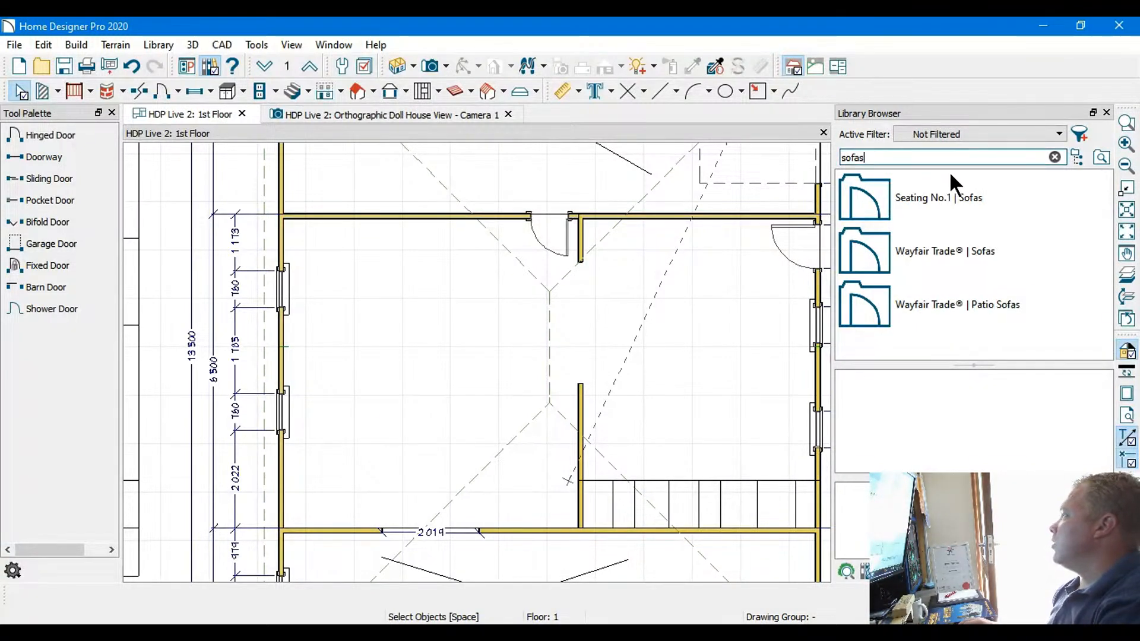
{"action": "left_click", "coordinate": [882, 201]}
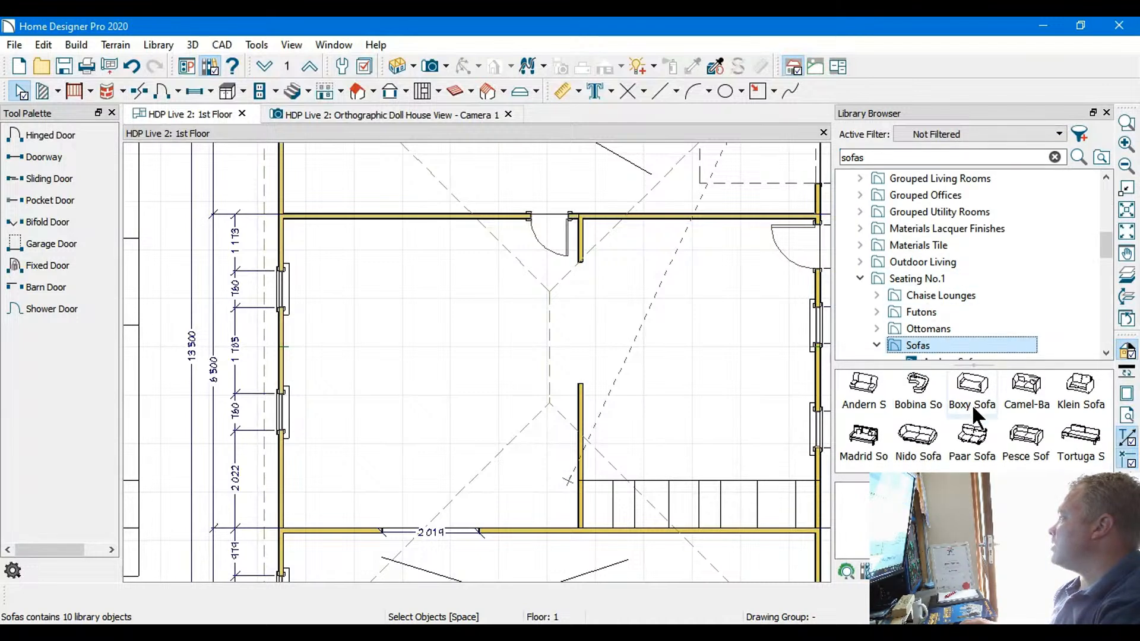
Preview the Seating No.1 sofas, including the Andern, Bobina, Boxy, Camel-Back, Madrid, Nido, Paar, Pesce and Tortuga models
{"action": "left_click", "coordinate": [972, 434]}
{"action": "middle_click_drag", "start_coordinate": [401, 337], "coordinate": [463, 313]}
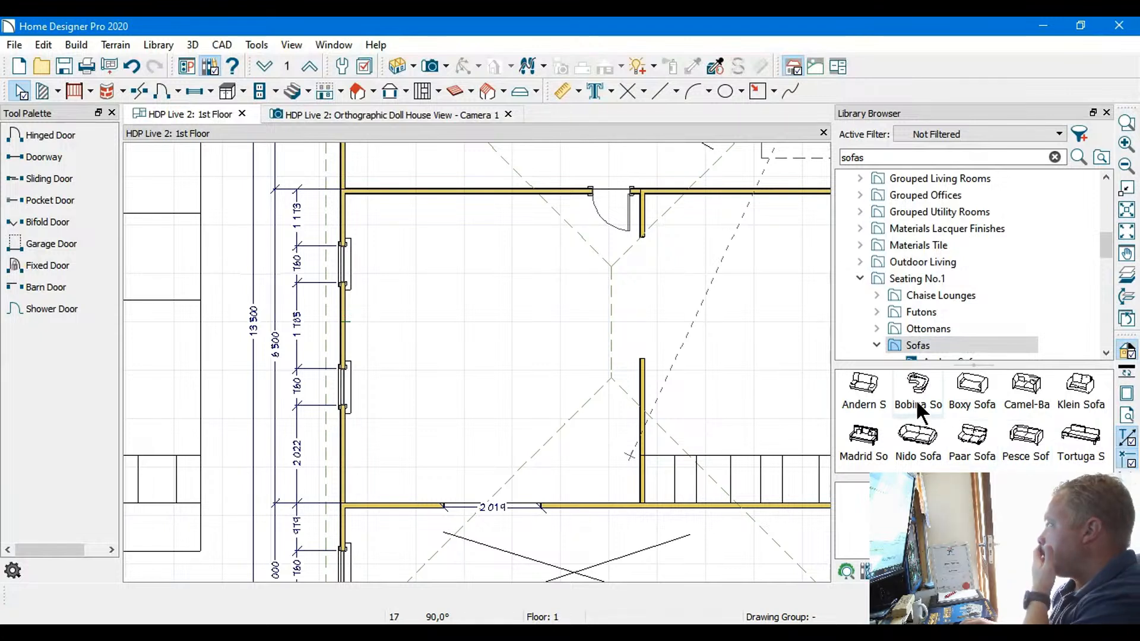
{"action": "left_click", "coordinate": [867, 388]}
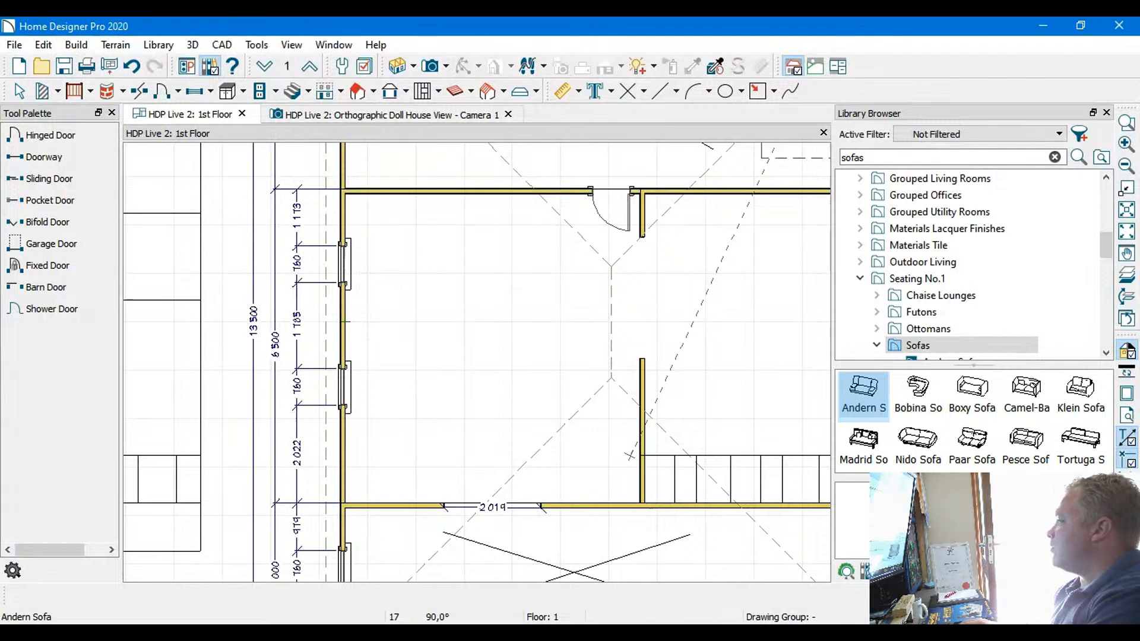
{"action": "left_click", "coordinate": [923, 397]}
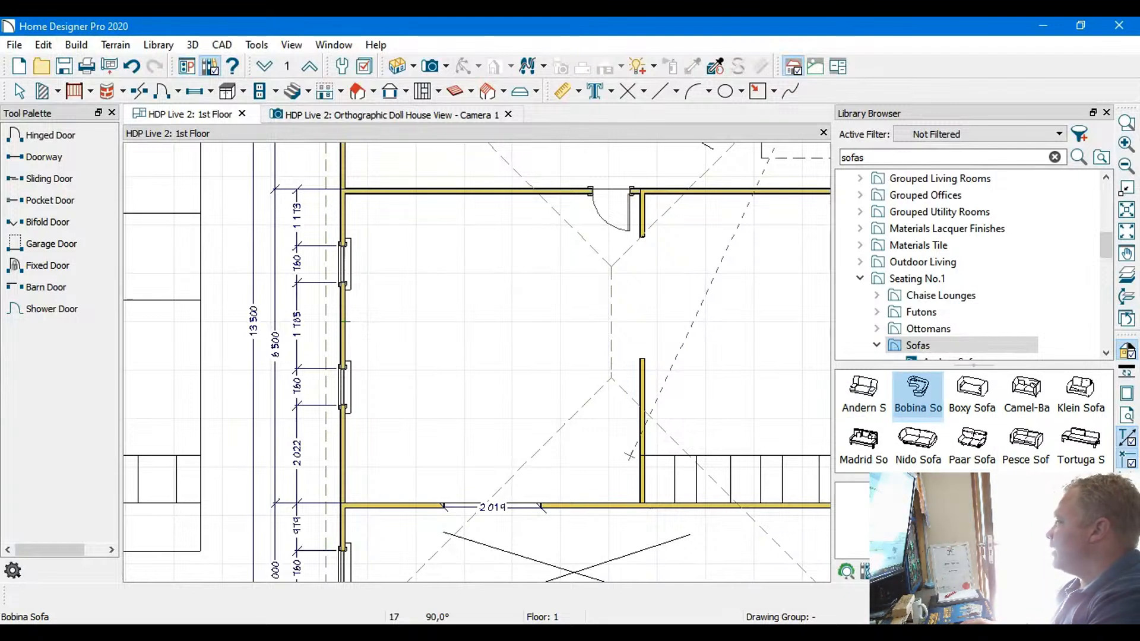
{"action": "left_click", "coordinate": [974, 390]}
{"action": "left_click", "coordinate": [1026, 389]}
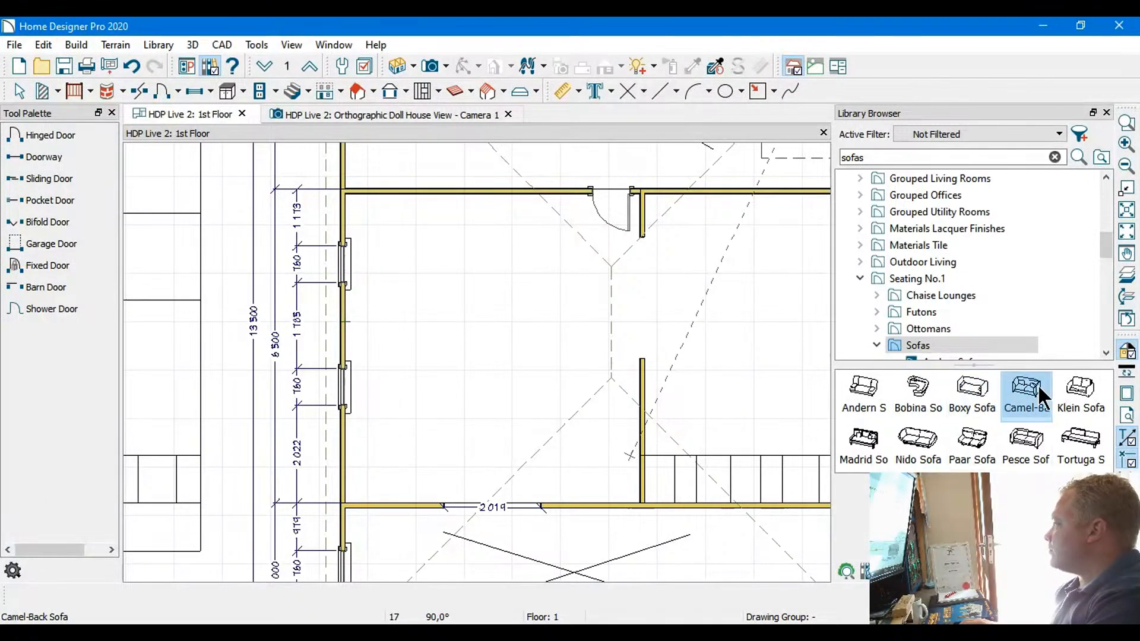
{"action": "left_click", "coordinate": [880, 444]}
{"action": "left_click", "coordinate": [919, 441]}
{"action": "left_click", "coordinate": [970, 433]}
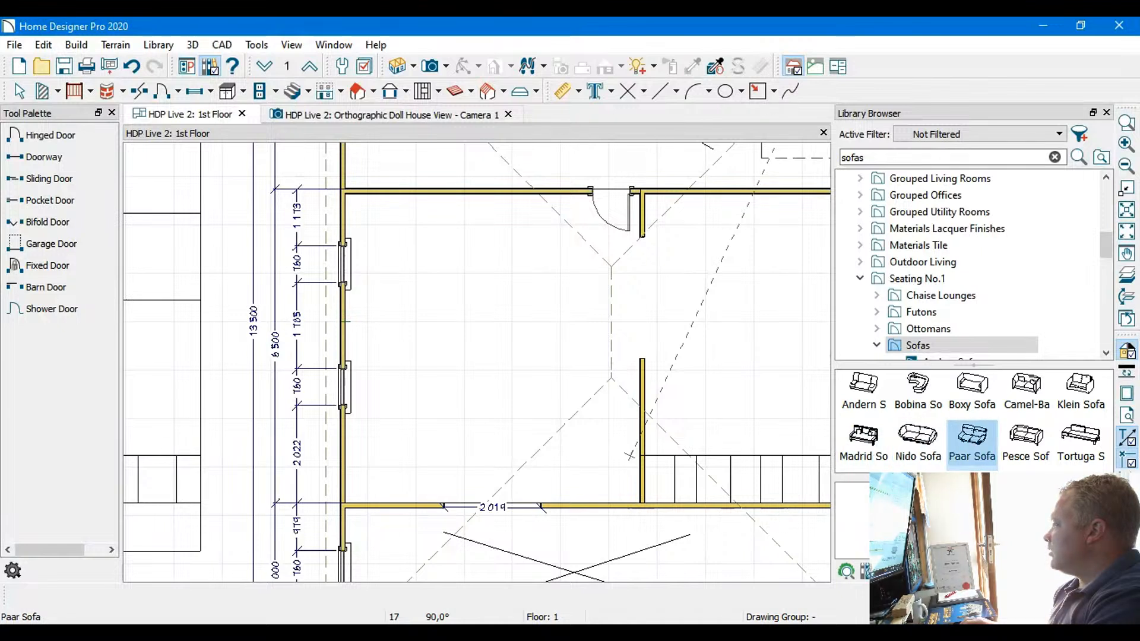
{"action": "left_click", "coordinate": [1031, 442]}
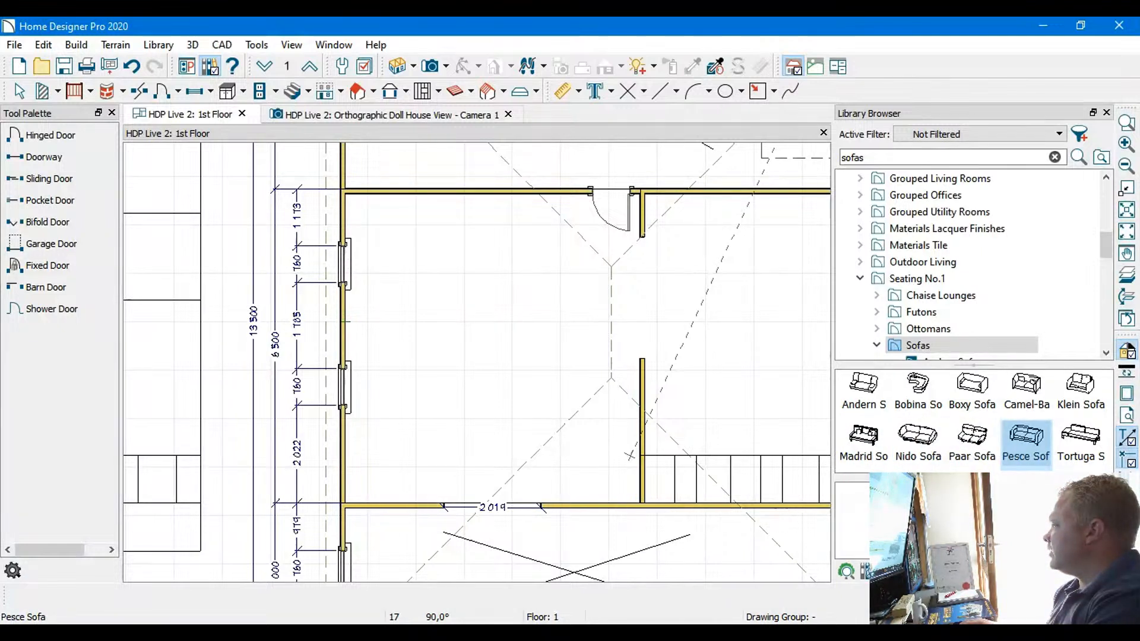
{"action": "left_click", "coordinate": [1091, 444]}
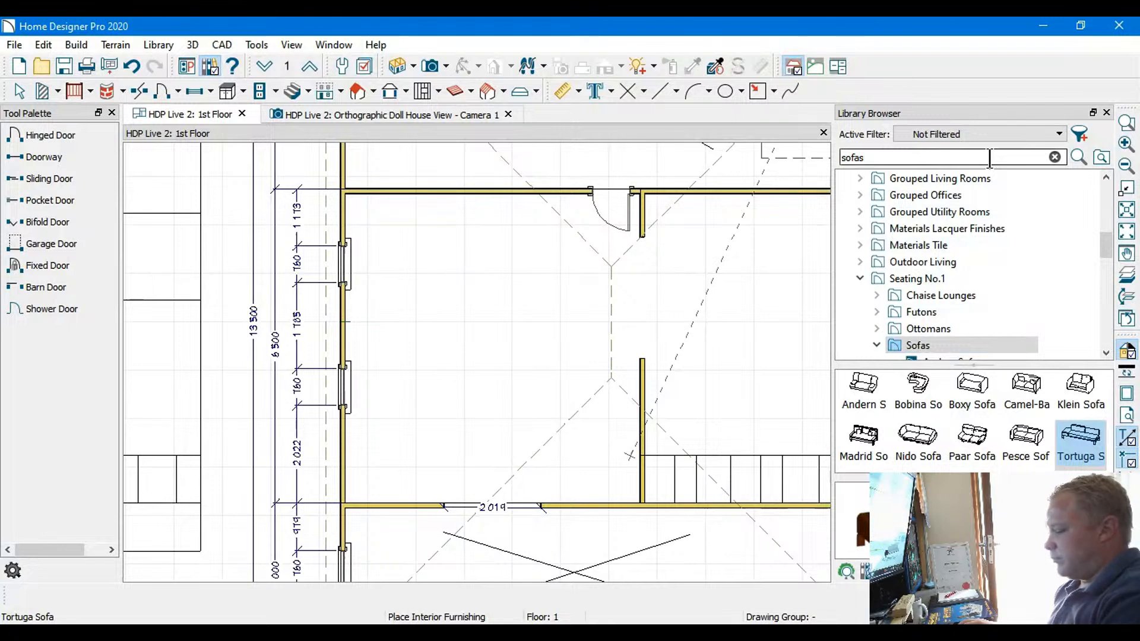
Repeat the "sofas" library search and open the Wayfair Trade Sofas folder
{"action": "key", "text": "Return"}
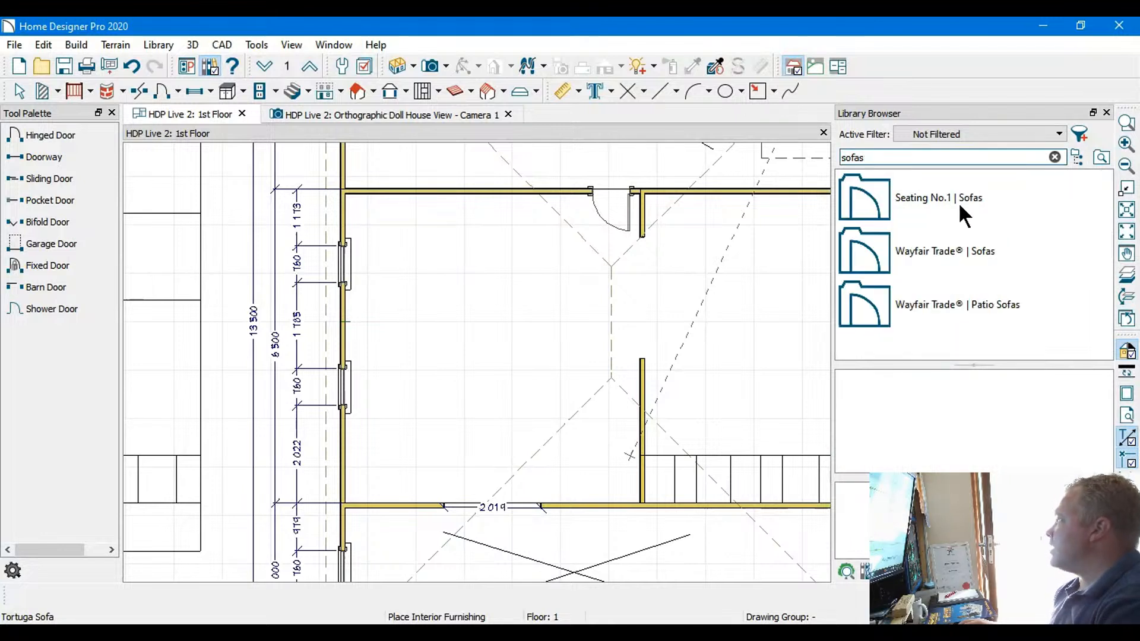
{"action": "left_click", "coordinate": [888, 255]}
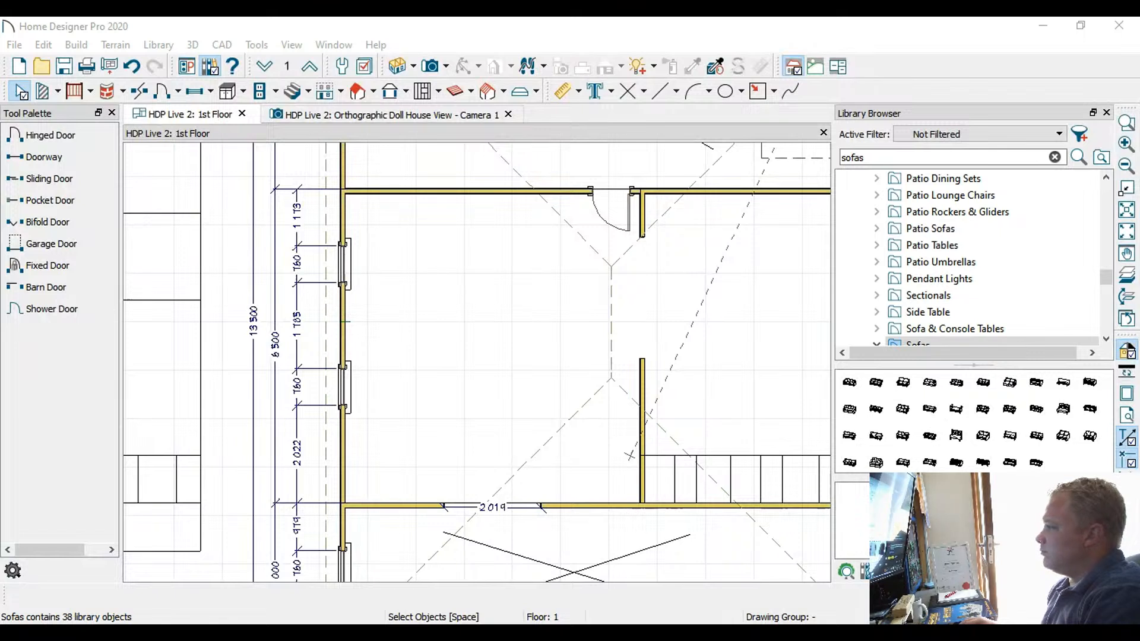
{"action": "key", "text": "alt+Tab"}
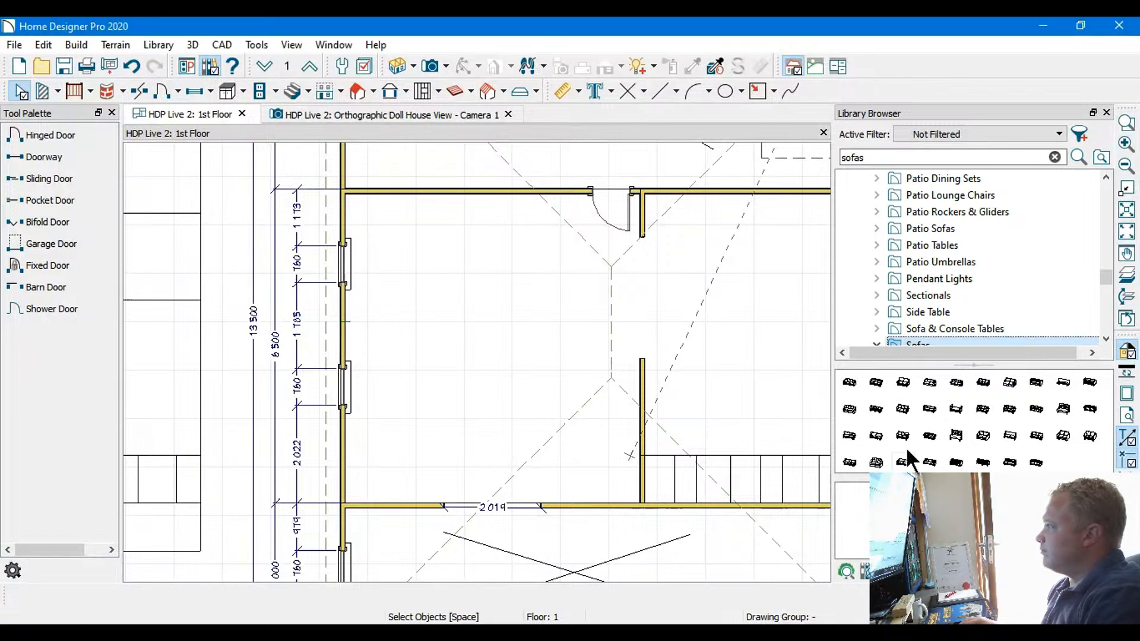
Preview the first four Wayfair Trade sofas, from the Aristocles Innerspring Queen Sleeper Sofa to the Carly Sofa
{"action": "left_click", "coordinate": [855, 381]}
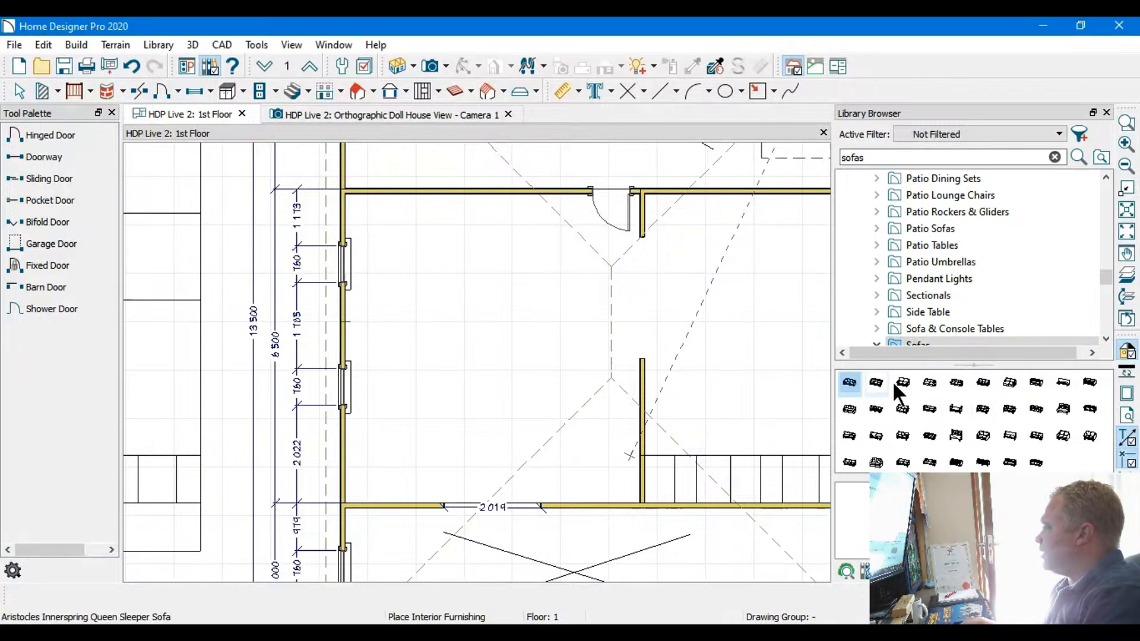
{"action": "left_click", "coordinate": [887, 382]}
{"action": "left_click", "coordinate": [901, 385]}
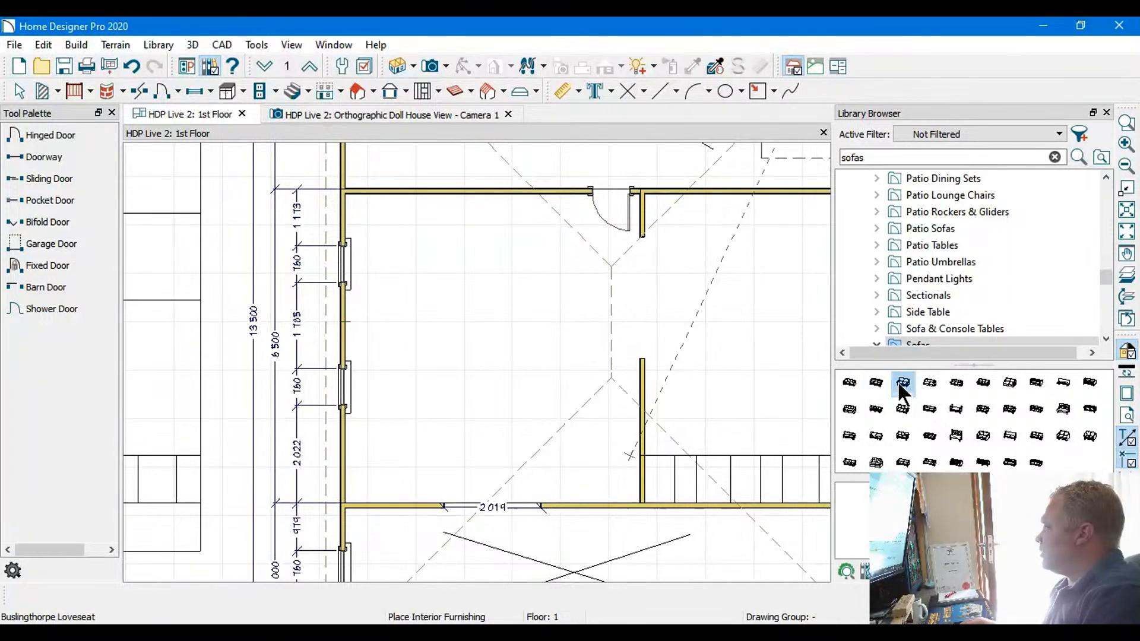
{"action": "left_click", "coordinate": [940, 386]}
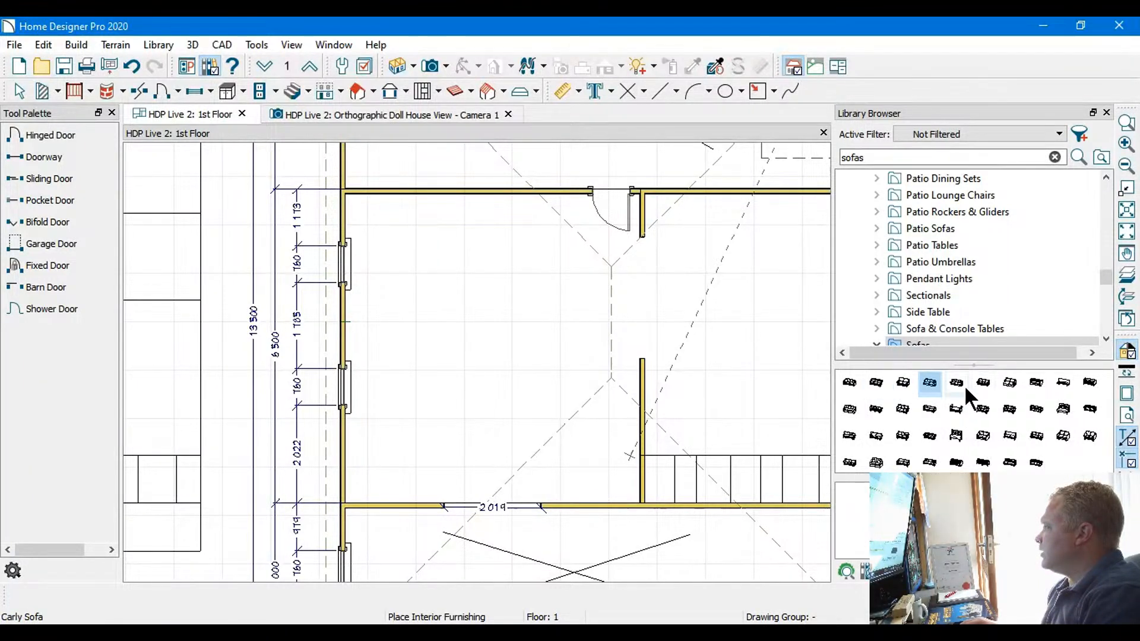
Place three copies of the fifth Wayfair Trade sofa in the main room: below the upper wall, near the lower-left window and mid-room
{"action": "left_click", "coordinate": [965, 387]}
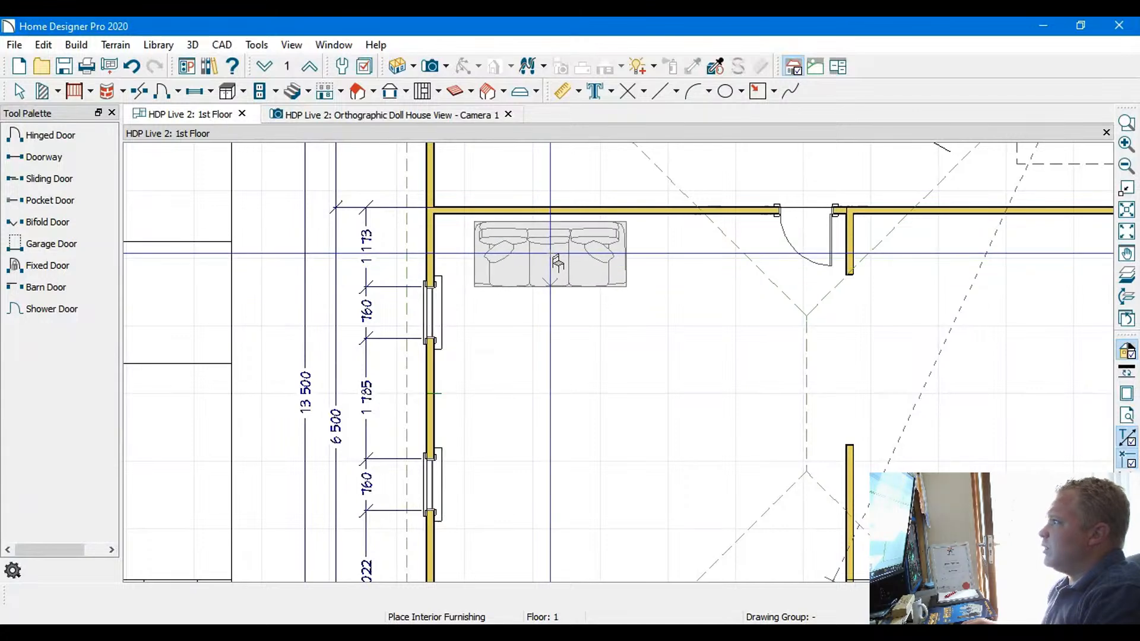
{"action": "left_click", "coordinate": [555, 262]}
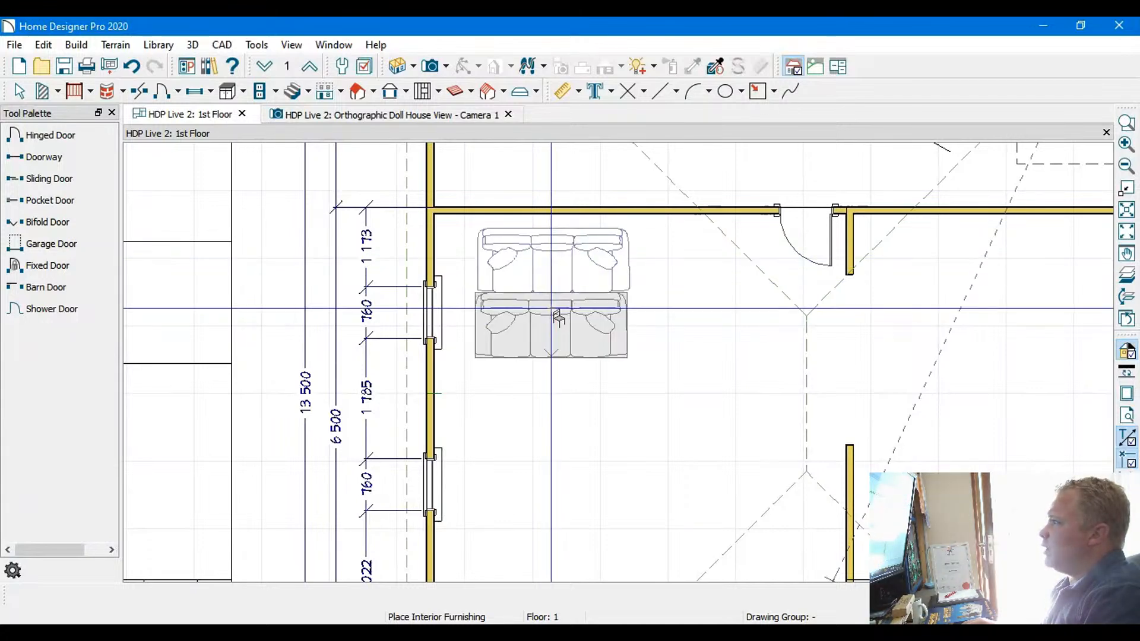
{"action": "middle_click_drag", "start_coordinate": [550, 381], "coordinate": [599, 296]}
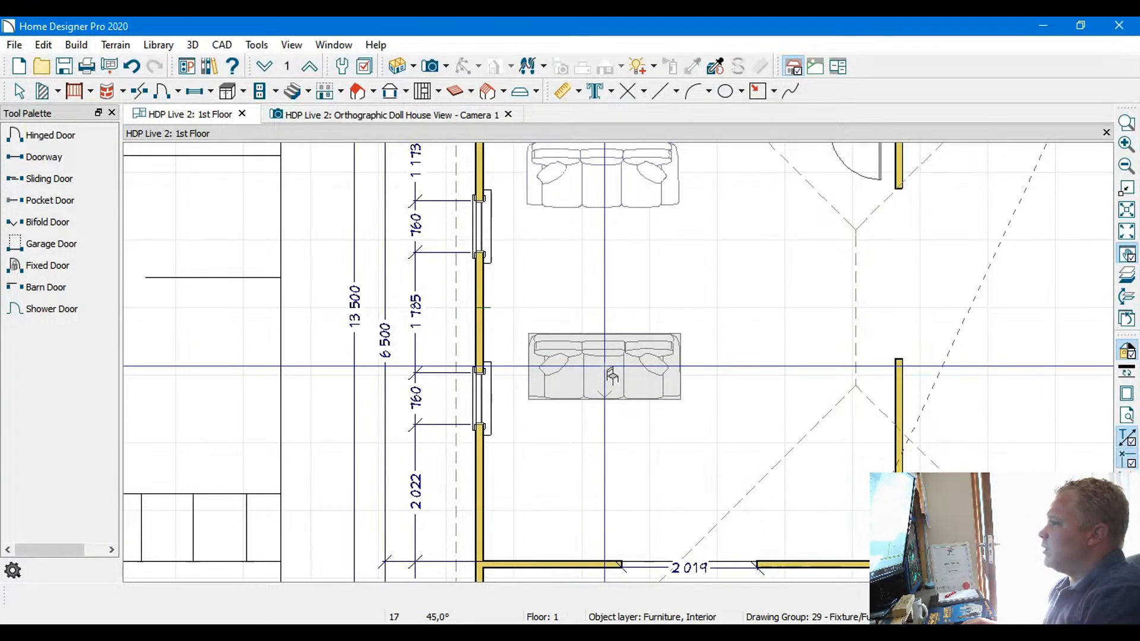
{"action": "left_click", "coordinate": [611, 374]}
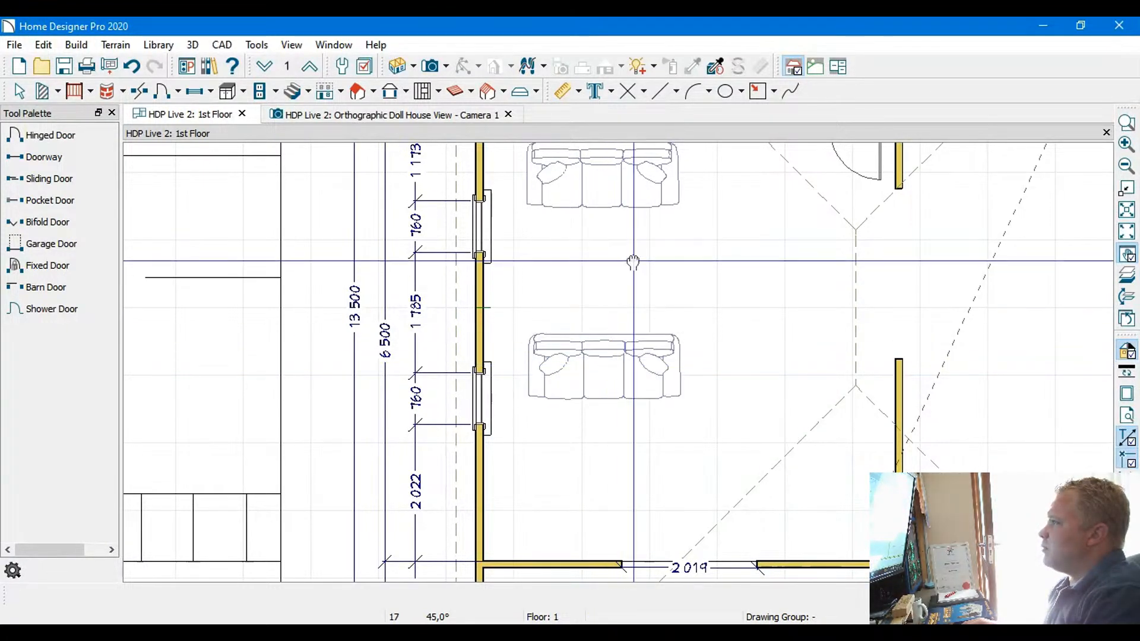
{"action": "middle_click_drag", "start_coordinate": [617, 255], "coordinate": [584, 339]}
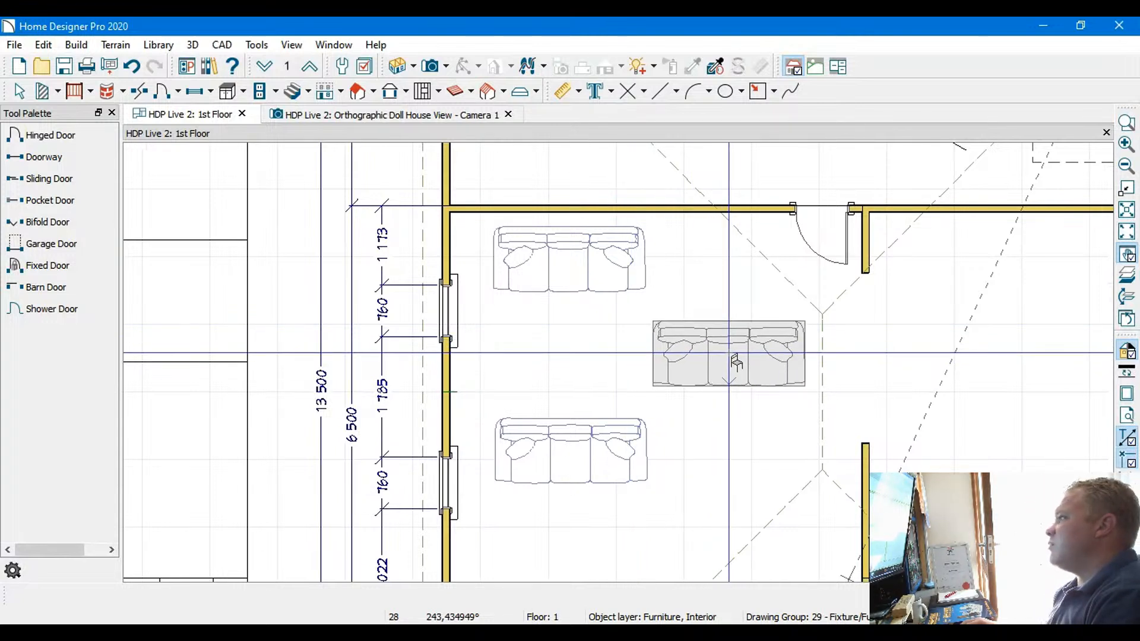
{"action": "left_click", "coordinate": [729, 354]}
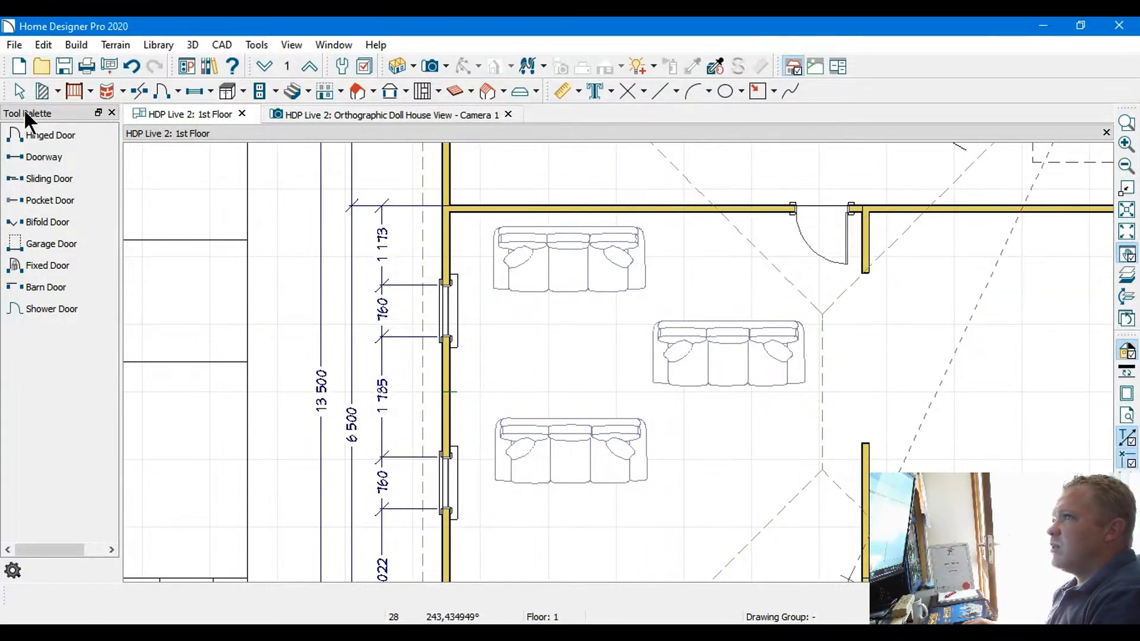
Move the two windows along the main room's outer wall to 644 mm from the upper corner and 620 mm from the lower corner
{"action": "left_click", "coordinate": [450, 310]}
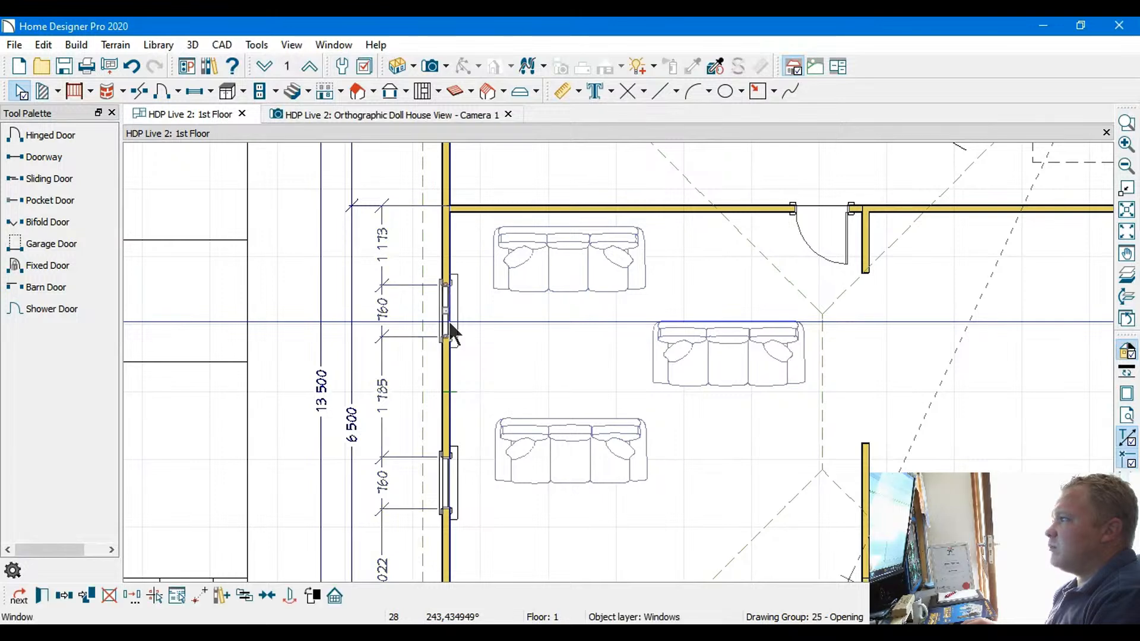
{"action": "middle_click_drag", "start_coordinate": [459, 392], "coordinate": [456, 201]}
{"action": "left_click_drag", "start_coordinate": [437, 310], "coordinate": [435, 379]}
{"action": "middle_click_drag", "start_coordinate": [448, 190], "coordinate": [445, 392]}
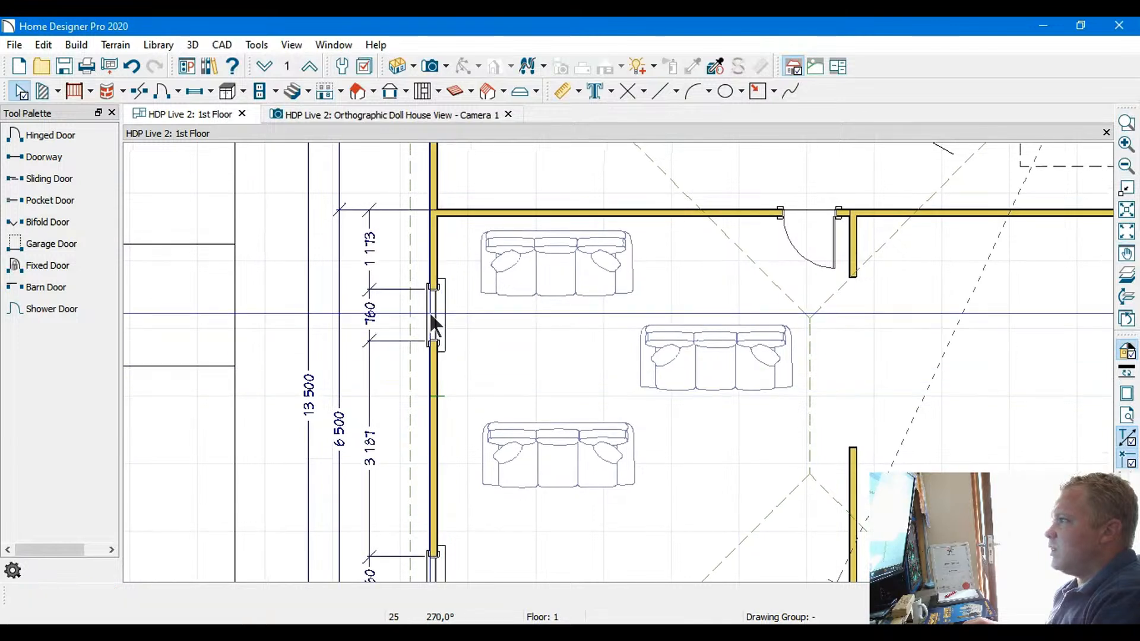
{"action": "left_click_drag", "start_coordinate": [430, 315], "coordinate": [434, 289]}
{"action": "middle_click_drag", "start_coordinate": [509, 399], "coordinate": [486, 329]}
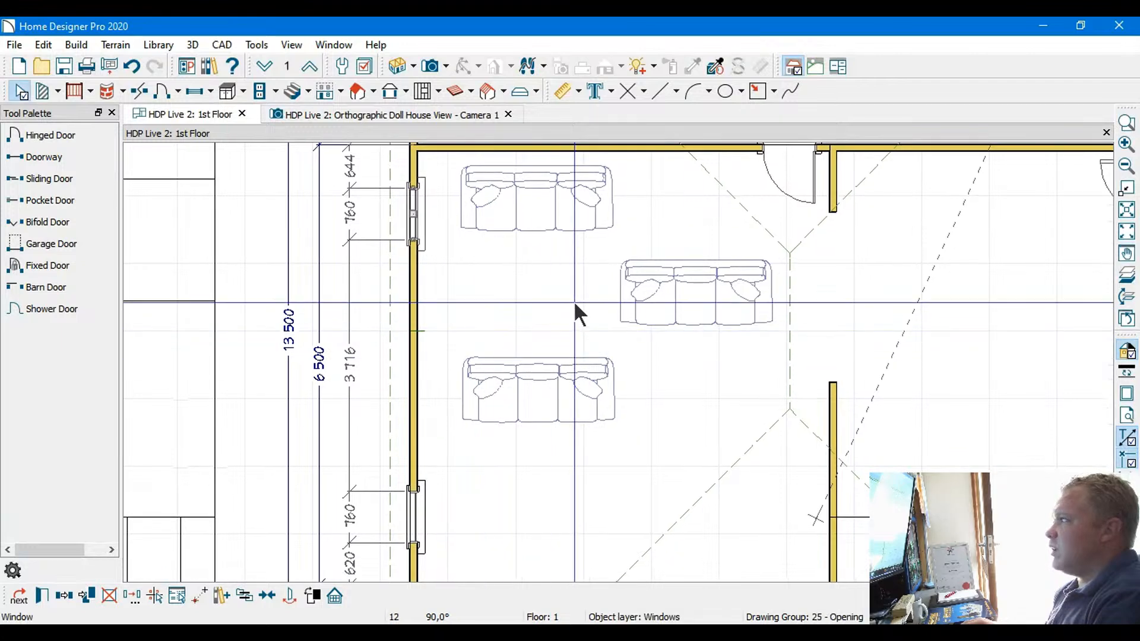
Rotate the lower sofa 180° to face the upper one, and the mid-room sofa 90° to face the outer wall
{"action": "left_click", "coordinate": [548, 383]}
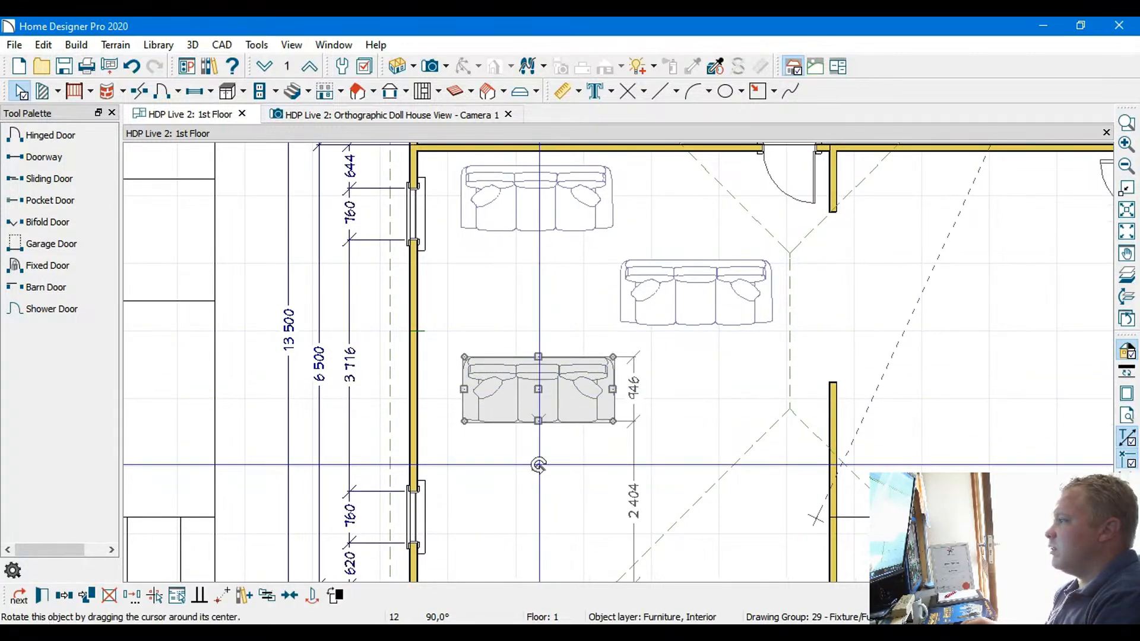
{"action": "left_click_drag", "start_coordinate": [538, 464], "coordinate": [537, 260]}
{"action": "left_click", "coordinate": [704, 290]}
{"action": "left_click_drag", "start_coordinate": [696, 370], "coordinate": [610, 289]}
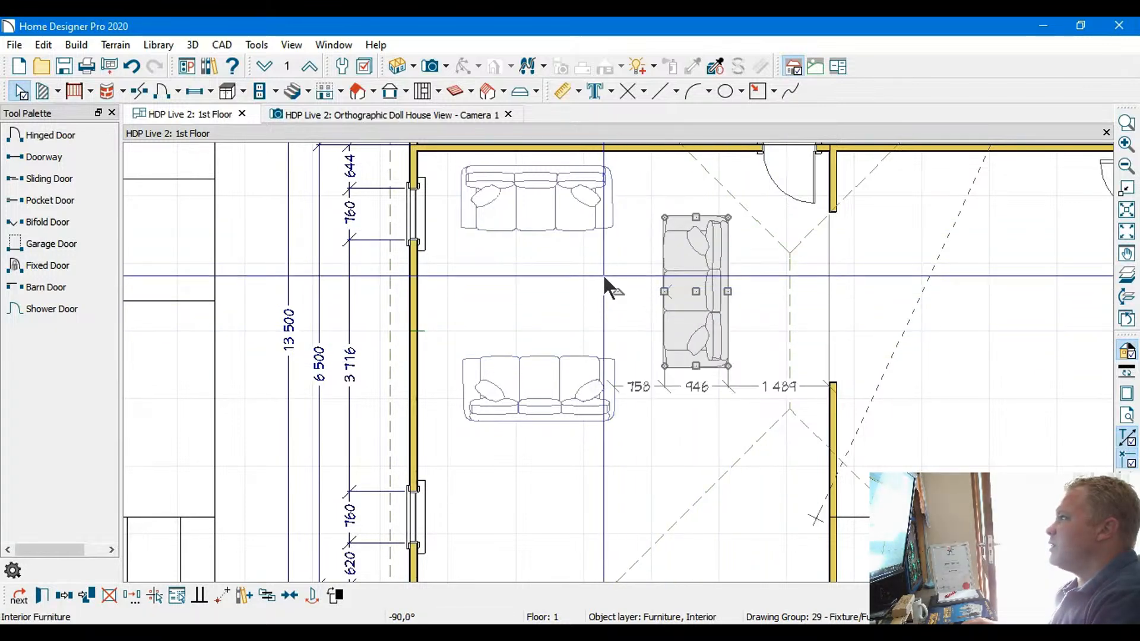
Shift the mid-room sofa toward the inner wall, leaving a gap of 1 369 mm, and clear the selection
{"action": "key", "text": "Right"}
{"action": "key", "text": "Right"}
{"action": "key", "text": "Right"}
{"action": "key", "text": "Right"}
{"action": "key", "text": "Right"}
{"action": "key", "text": "Right"}
{"action": "key", "text": "Right"}
{"action": "key", "text": "Right"}
{"action": "key", "text": "Right"}
{"action": "key", "text": "Right"}
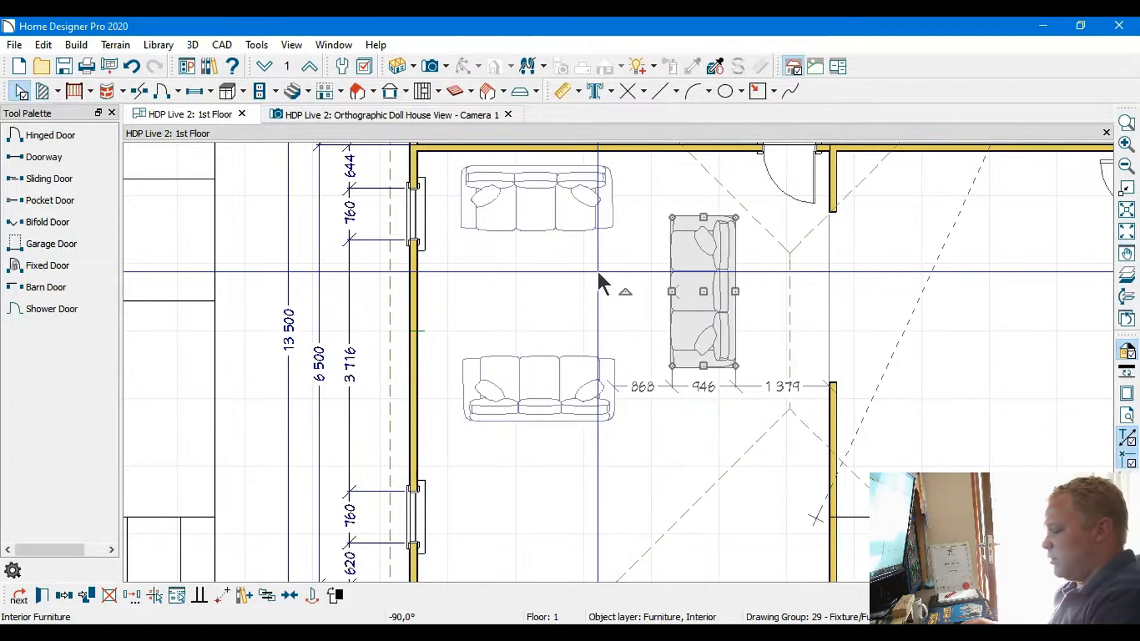
{"action": "key", "text": "Right"}
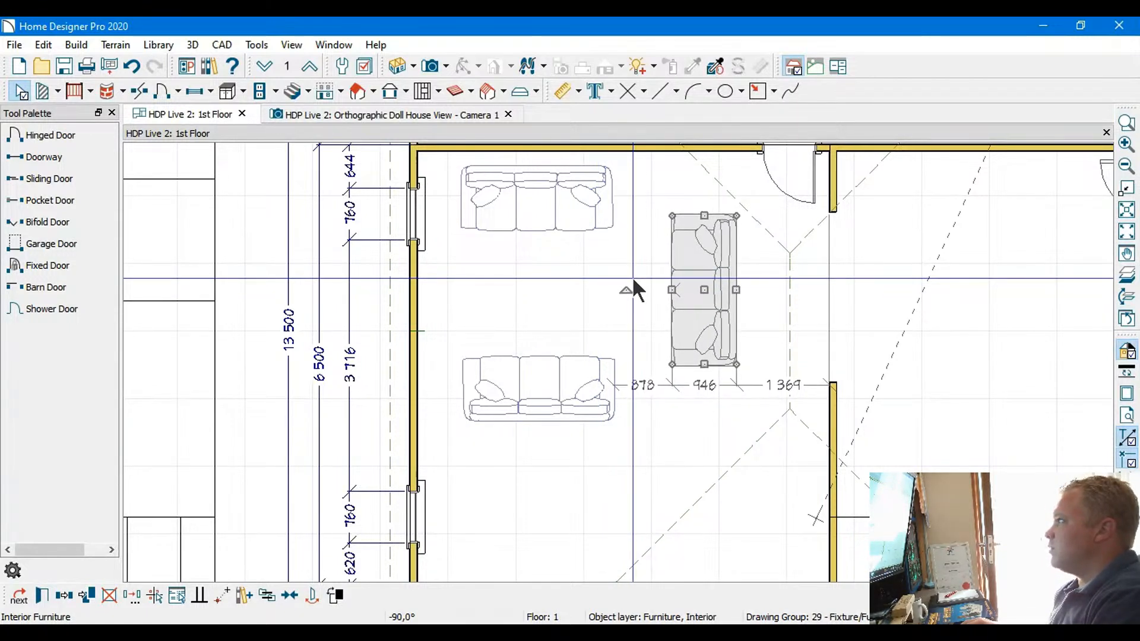
{"action": "key", "text": "Escape"}
{"action": "left_click", "coordinate": [594, 280]}
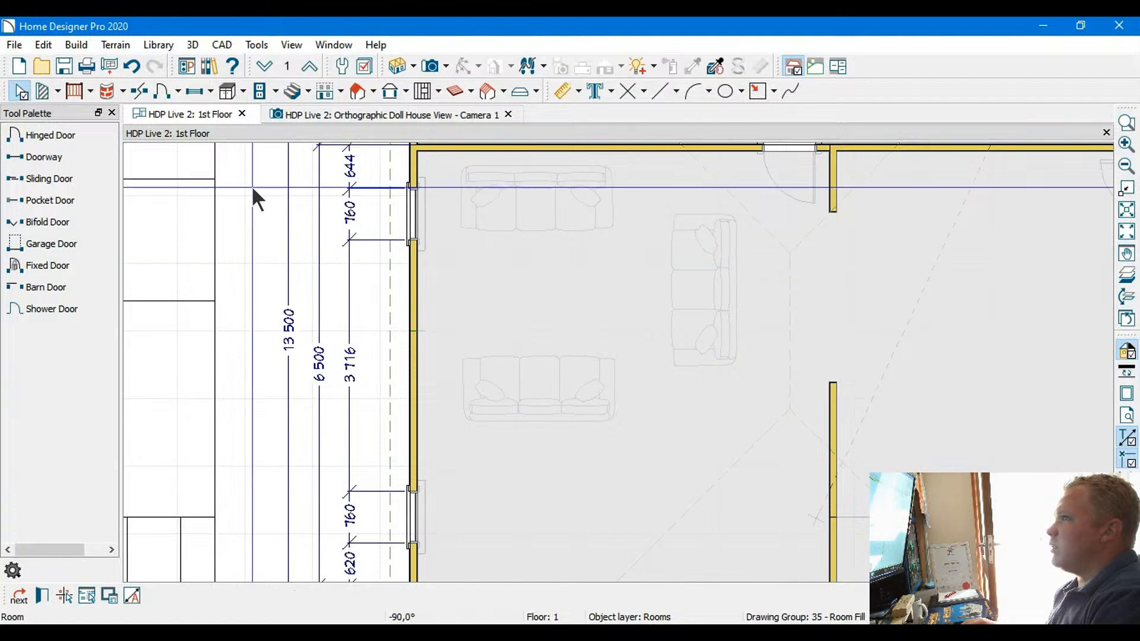
{"action": "left_click", "coordinate": [19, 92]}
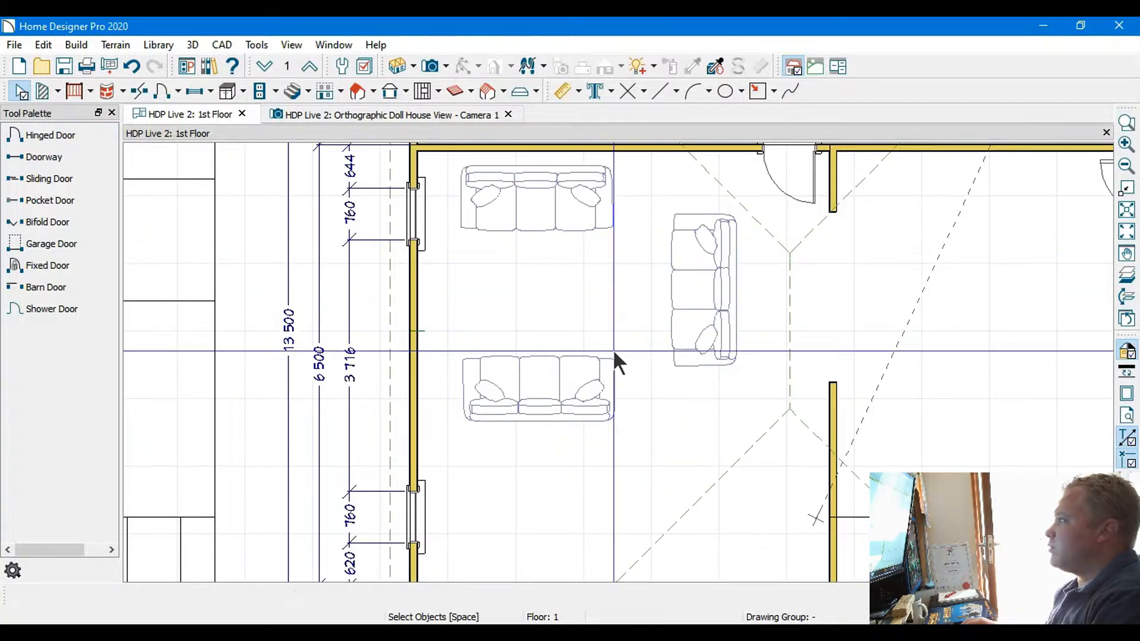
{"action": "scroll", "coordinate": [787, 343], "scroll_direction": "up", "scroll_amount": 1}
{"action": "middle_click_drag", "start_coordinate": [790, 299], "coordinate": [640, 378]}
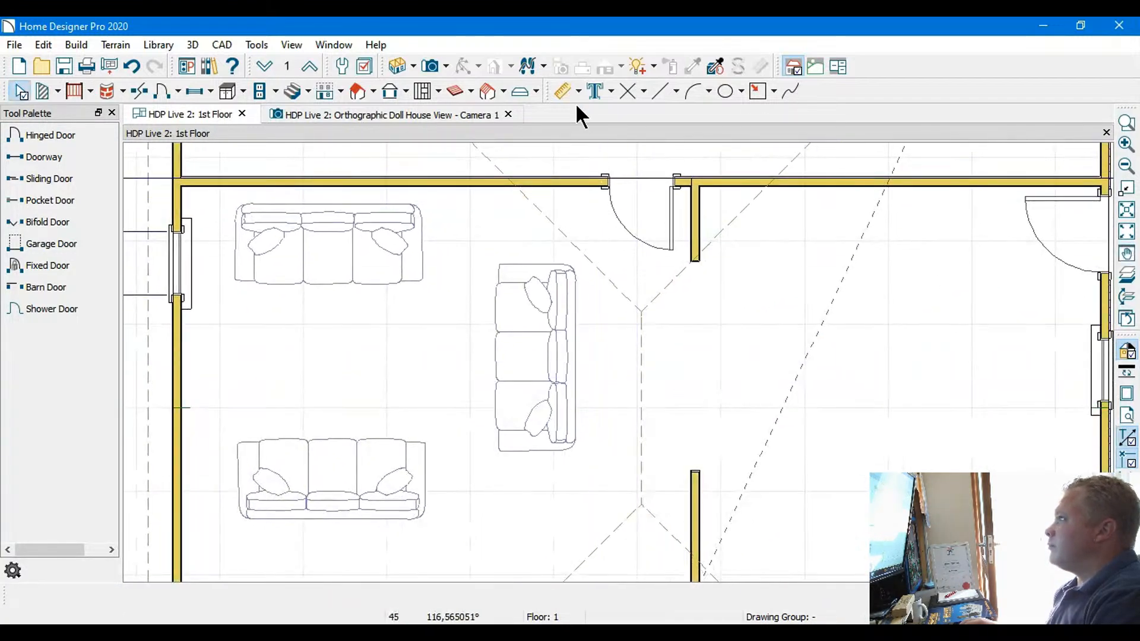
{"action": "left_click", "coordinate": [637, 117]}
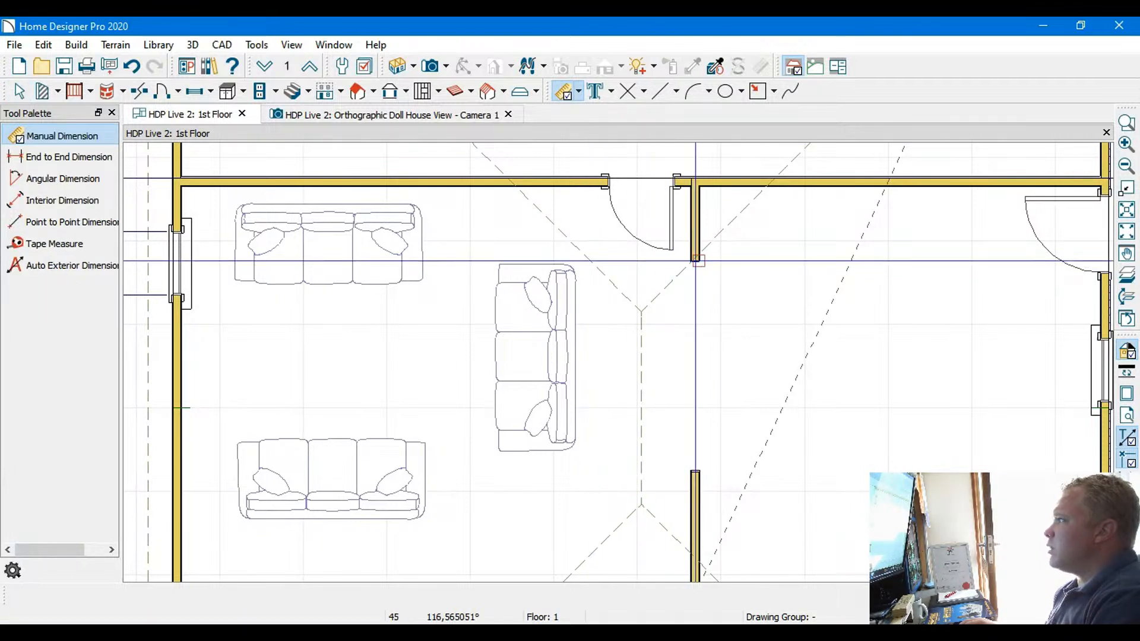
{"action": "left_click_drag", "start_coordinate": [690, 261], "coordinate": [554, 265]}
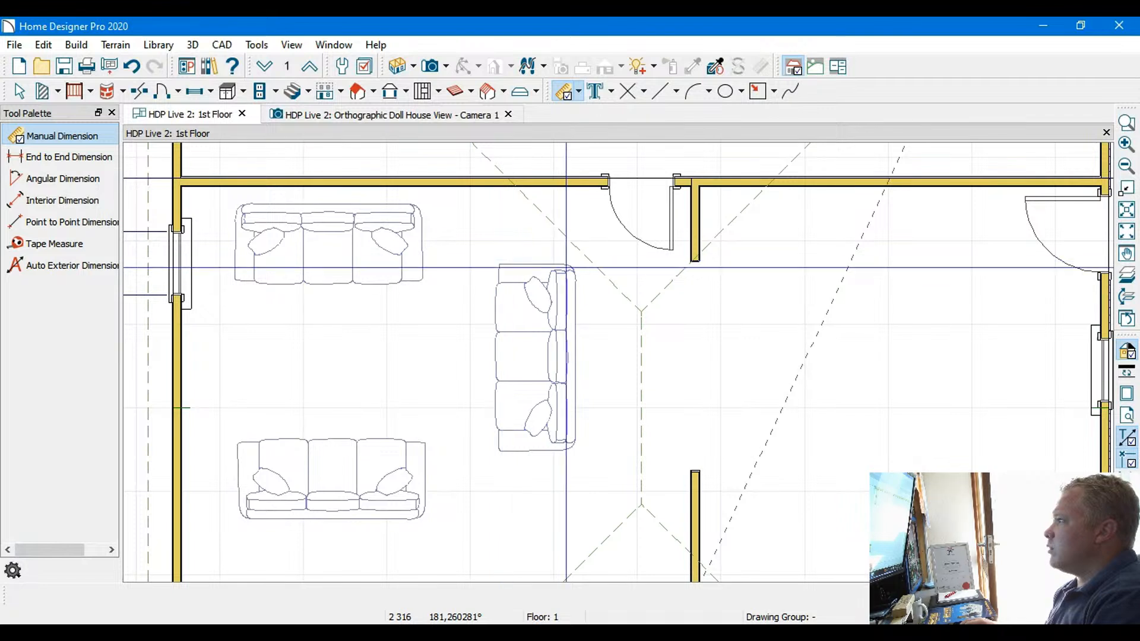
{"action": "scroll", "coordinate": [574, 275], "scroll_direction": "up", "scroll_amount": 1}
{"action": "left_click", "coordinate": [19, 91]}
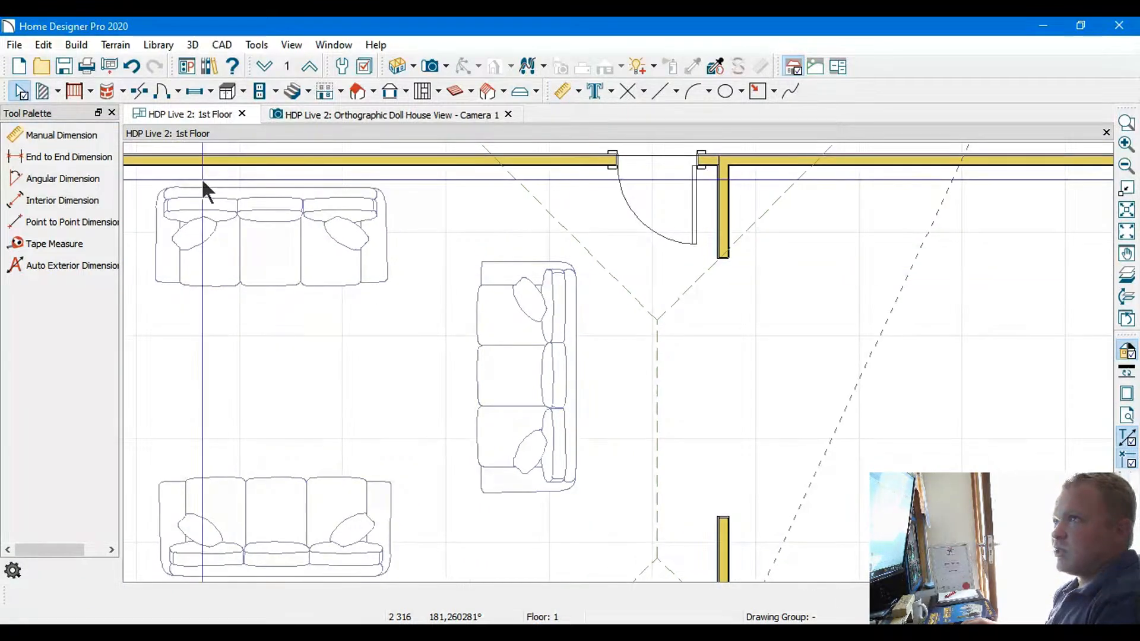
Select all three sofas together and nudge the group toward the inner wall, leaving a gap of 1 259 mm
{"action": "left_click", "coordinate": [529, 356]}
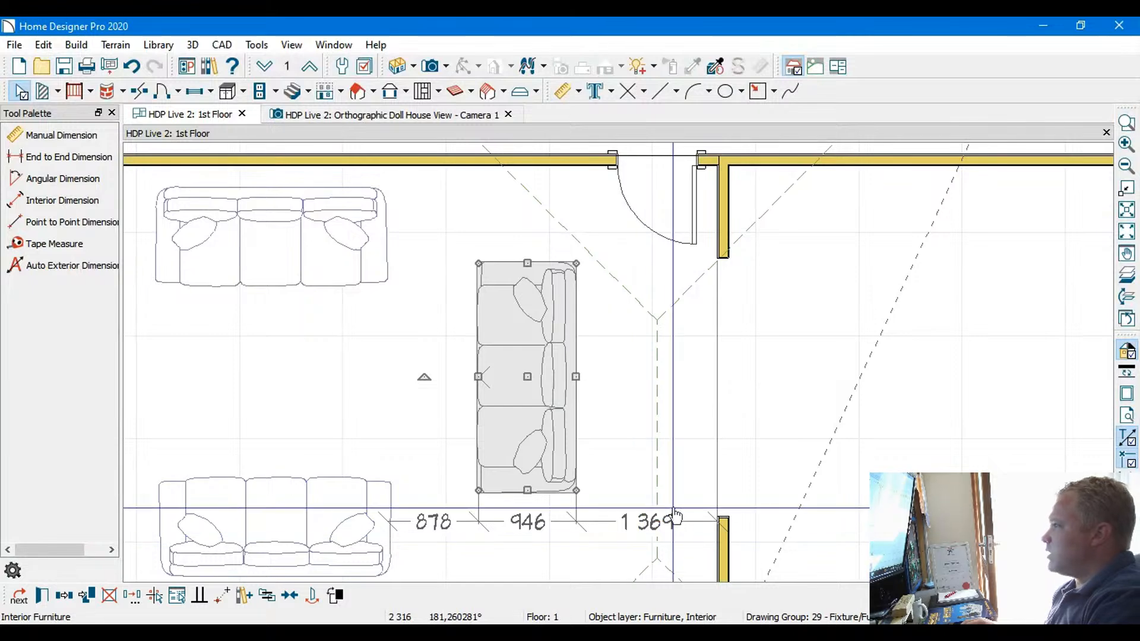
{"action": "scroll", "coordinate": [672, 496], "scroll_direction": "down", "scroll_amount": 2}
{"action": "middle_click_drag", "start_coordinate": [678, 474], "coordinate": [637, 306]}
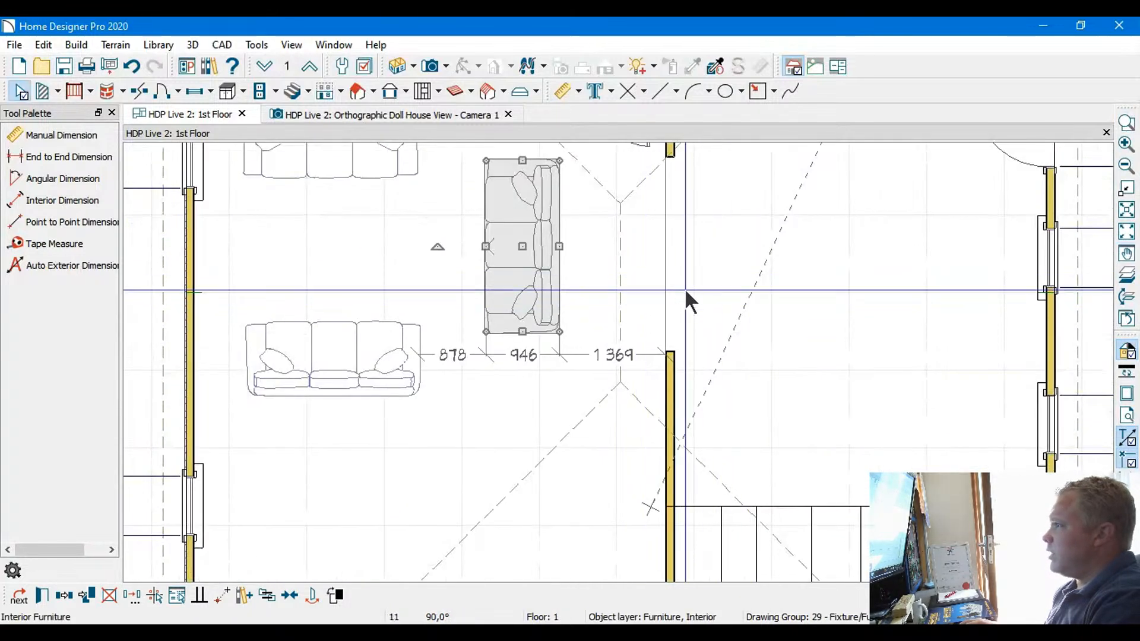
{"action": "middle_click_drag", "start_coordinate": [383, 271], "coordinate": [575, 363]}
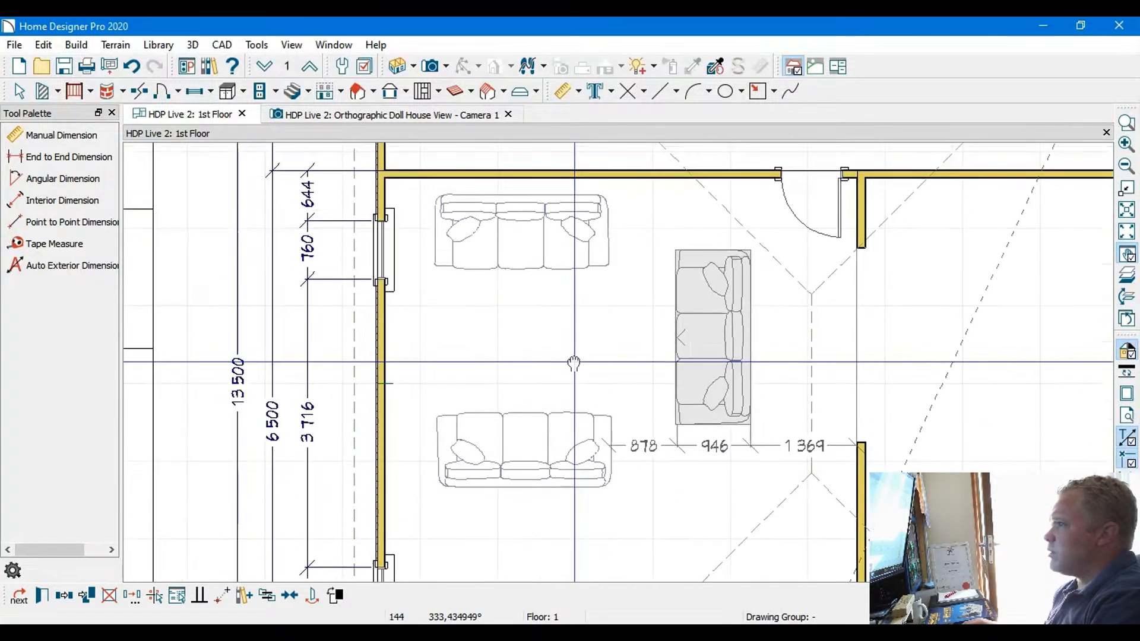
{"action": "left_click", "coordinate": [520, 245], "text": "shift"}
{"action": "left_click", "coordinate": [543, 453], "text": "shift"}
{"action": "key", "text": "Down"}
{"action": "key", "text": "Down"}
{"action": "key", "text": "Down"}
{"action": "key", "text": "Down"}
{"action": "key", "text": "Down"}
{"action": "key", "text": "Down"}
{"action": "key", "text": "Down"}
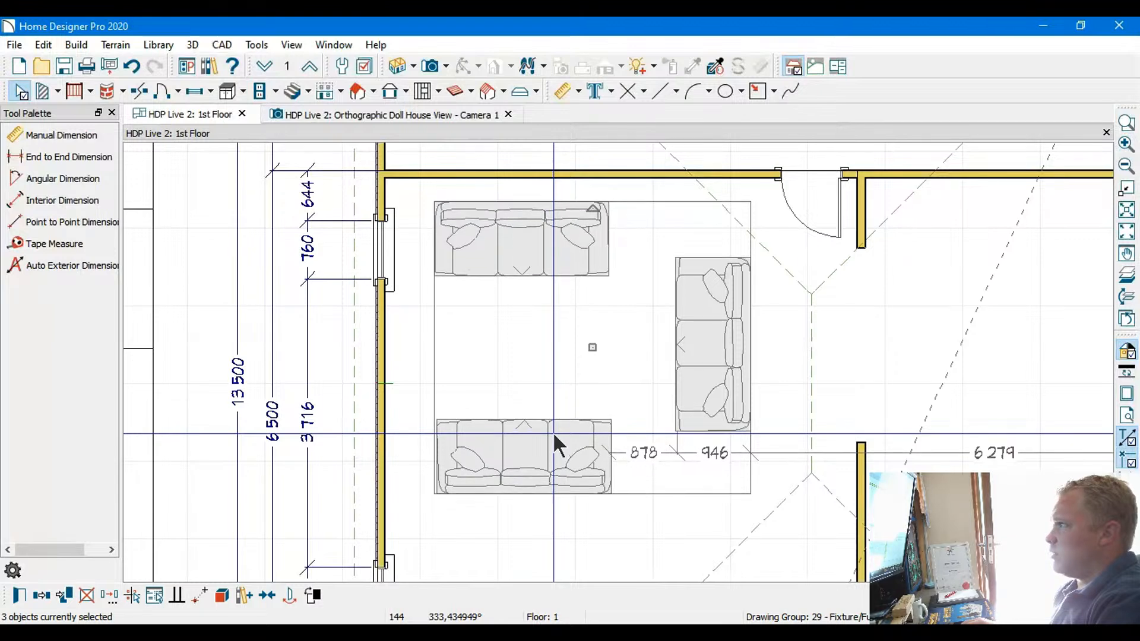
{"action": "scroll", "coordinate": [558, 412], "scroll_direction": "down", "scroll_amount": 1}
{"action": "middle_click_drag", "start_coordinate": [559, 412], "coordinate": [516, 362]}
{"action": "key", "text": "Up"}
{"action": "key", "text": "Up"}
{"action": "key", "text": "Right"}
{"action": "key", "text": "Right"}
{"action": "key", "text": "Right"}
{"action": "key", "text": "Right"}
{"action": "key", "text": "Right"}
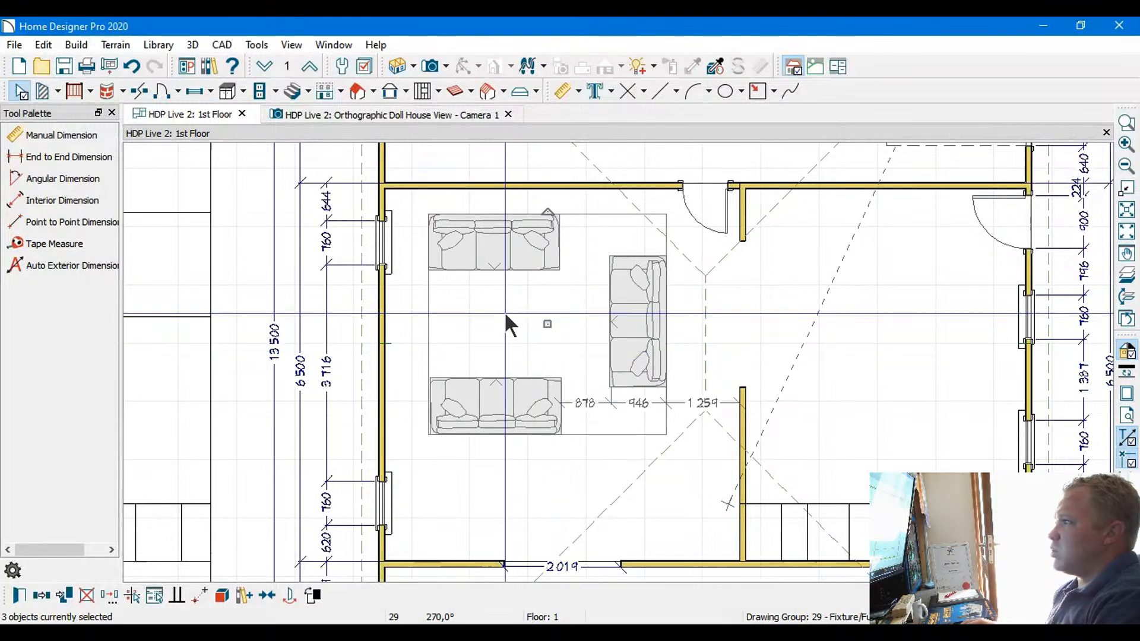
Nudge the sofa group up close to the upper wall and sideways to 1 229 mm from the inner wall, then deselect it
{"action": "key", "text": "Down"}
{"action": "key", "text": "Down"}
{"action": "key", "text": "Down"}
{"action": "key", "text": "Down"}
{"action": "key", "text": "Down"}
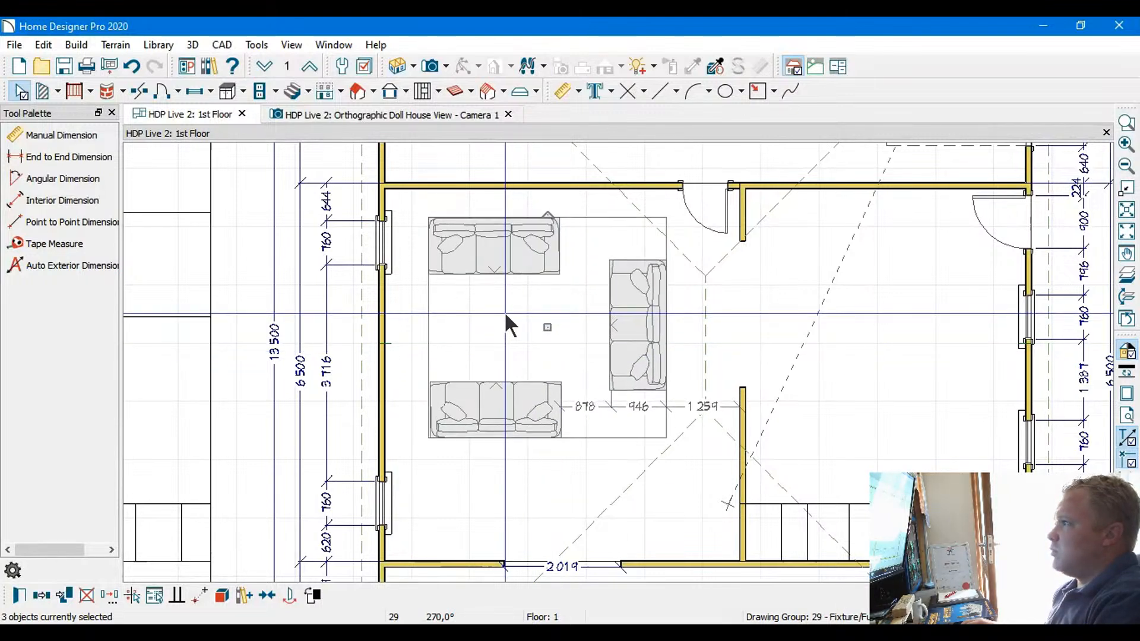
{"action": "key", "text": "Down"}
{"action": "key", "text": "Down"}
{"action": "key", "text": "Down"}
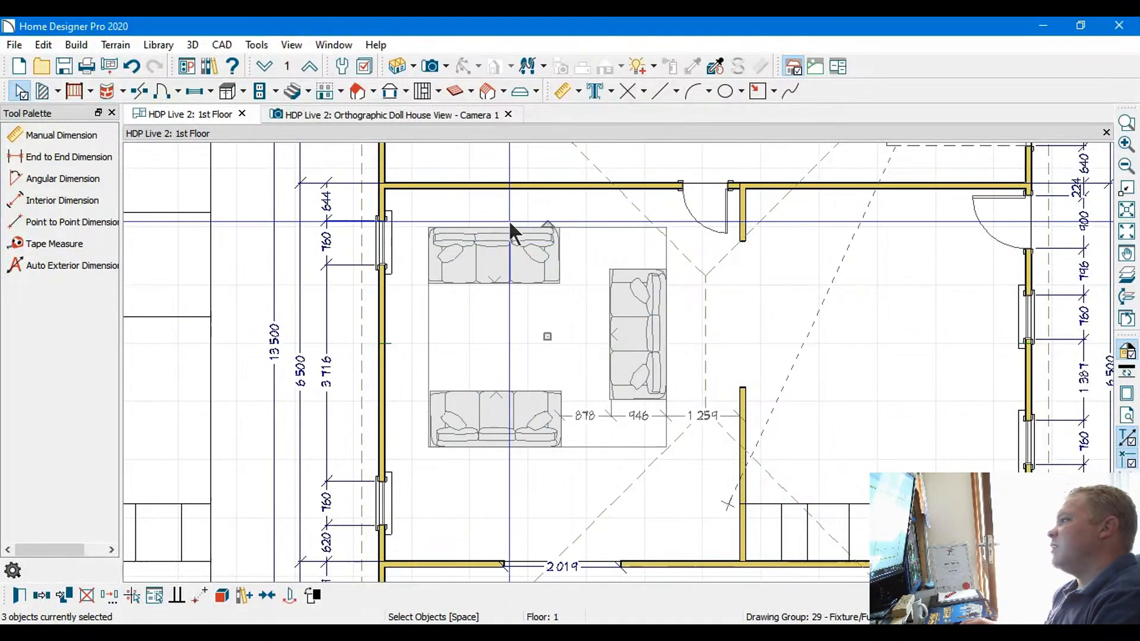
{"action": "key", "text": "Up"}
{"action": "key", "text": "Up"}
{"action": "key", "text": "Up"}
{"action": "key", "text": "Up"}
{"action": "key", "text": "Up"}
{"action": "key", "text": "Up"}
{"action": "key", "text": "Up"}
{"action": "key", "text": "Up"}
{"action": "key", "text": "Up"}
{"action": "key", "text": "Up"}
{"action": "key", "text": "Up"}
{"action": "key", "text": "Up"}
{"action": "key", "text": "Up"}
{"action": "key", "text": "Up"}
{"action": "key", "text": "Up"}
{"action": "key", "text": "Up"}
{"action": "key", "text": "Up"}
{"action": "key", "text": "Up"}
{"action": "key", "text": "Up"}
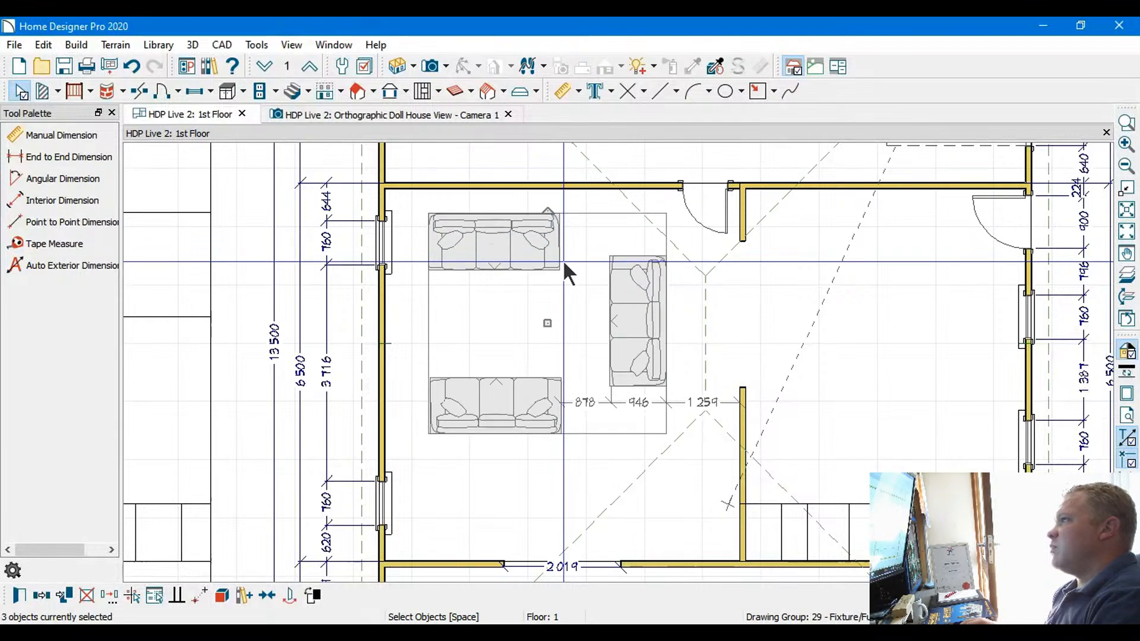
{"action": "key", "text": "Up"}
{"action": "key", "text": "Right"}
{"action": "key", "text": "Right"}
{"action": "key", "text": "Right"}
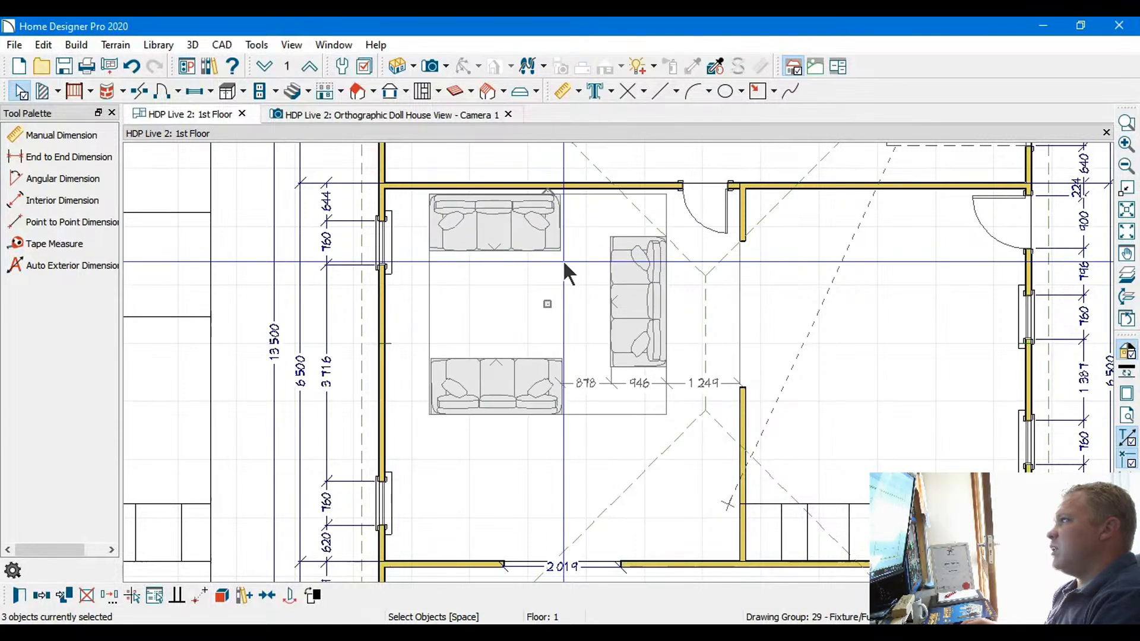
{"action": "key", "text": "Up"}
{"action": "key", "text": "Up"}
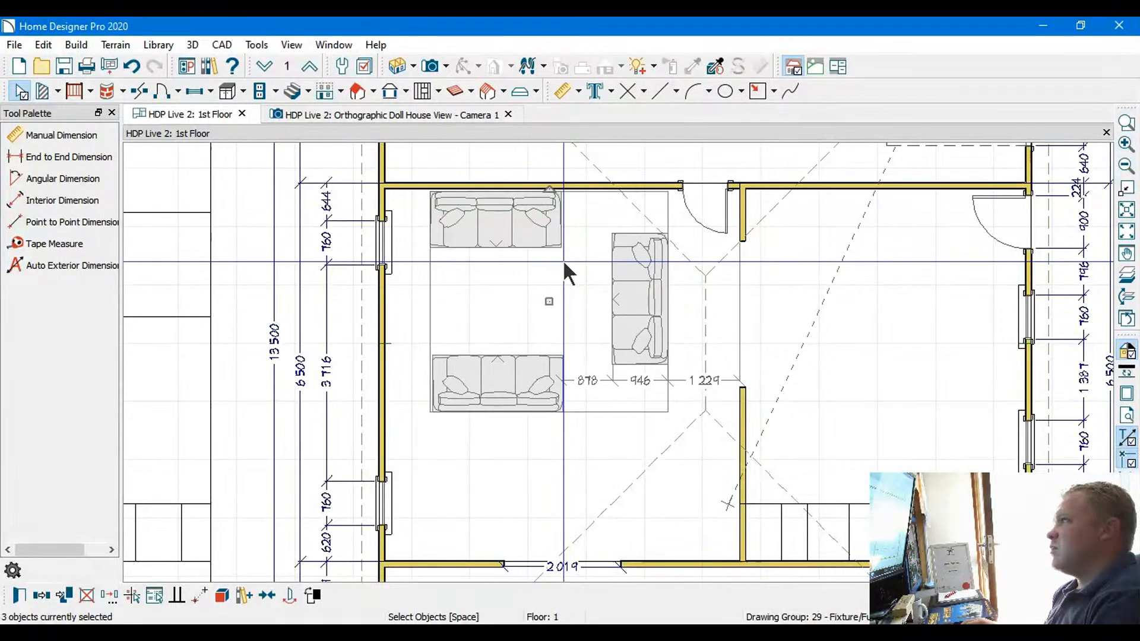
{"action": "left_click", "coordinate": [498, 303]}
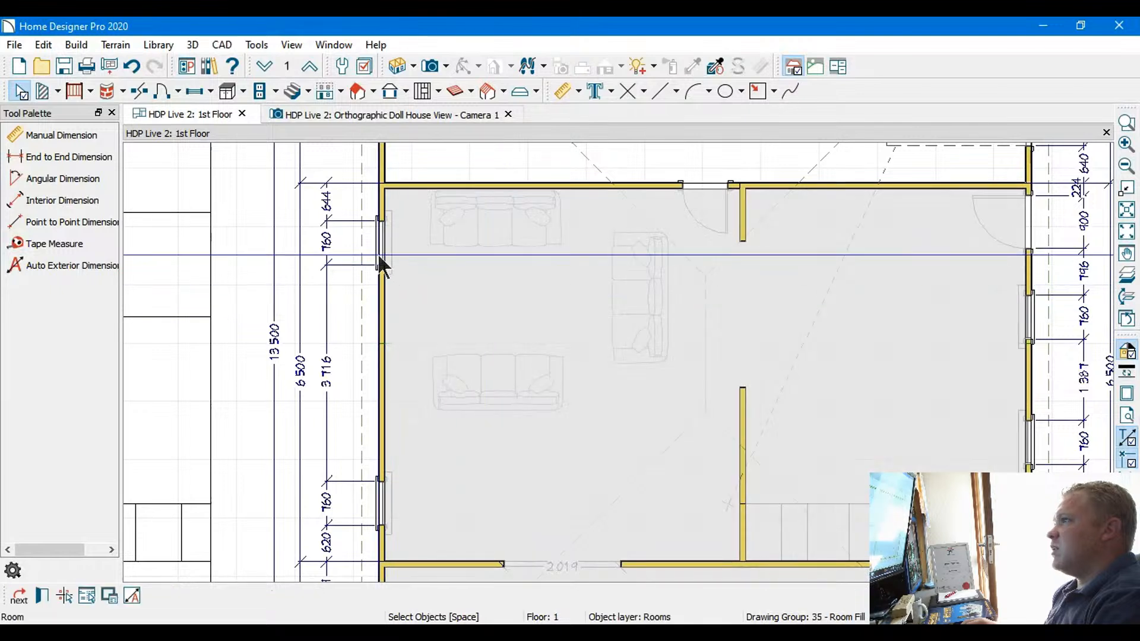
{"action": "left_click", "coordinate": [19, 94]}
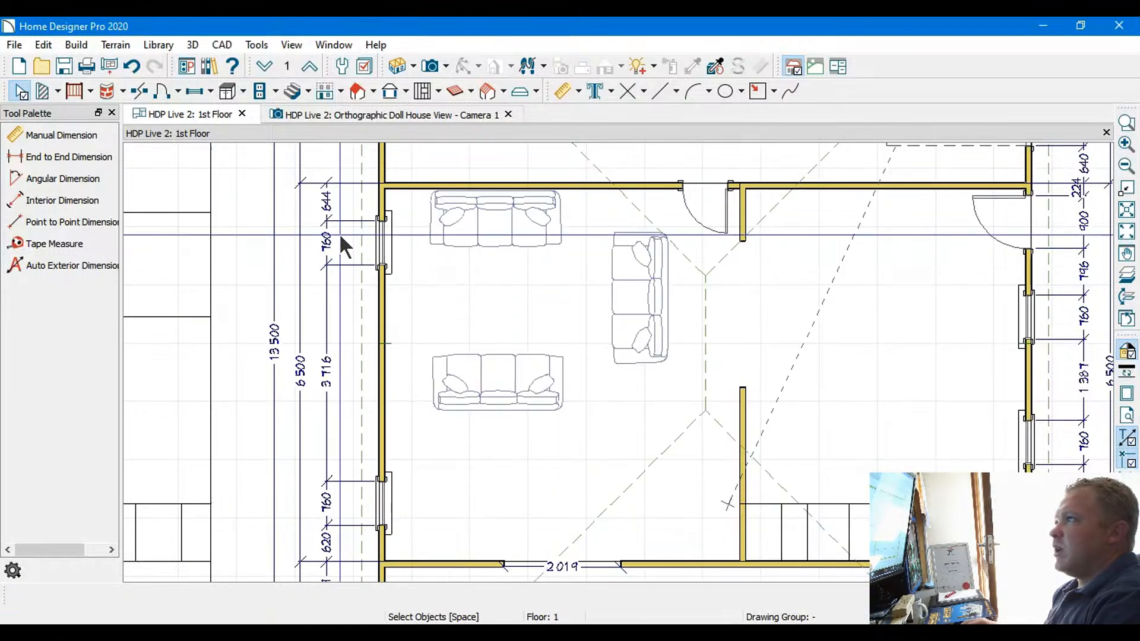
Delete the upper window in the main room's outer wall, beside the upper sofa
{"action": "left_click", "coordinate": [382, 240]}
{"action": "left_click_drag", "start_coordinate": [387, 244], "coordinate": [542, 333]}
{"action": "middle_click_drag", "start_coordinate": [601, 397], "coordinate": [570, 370]}
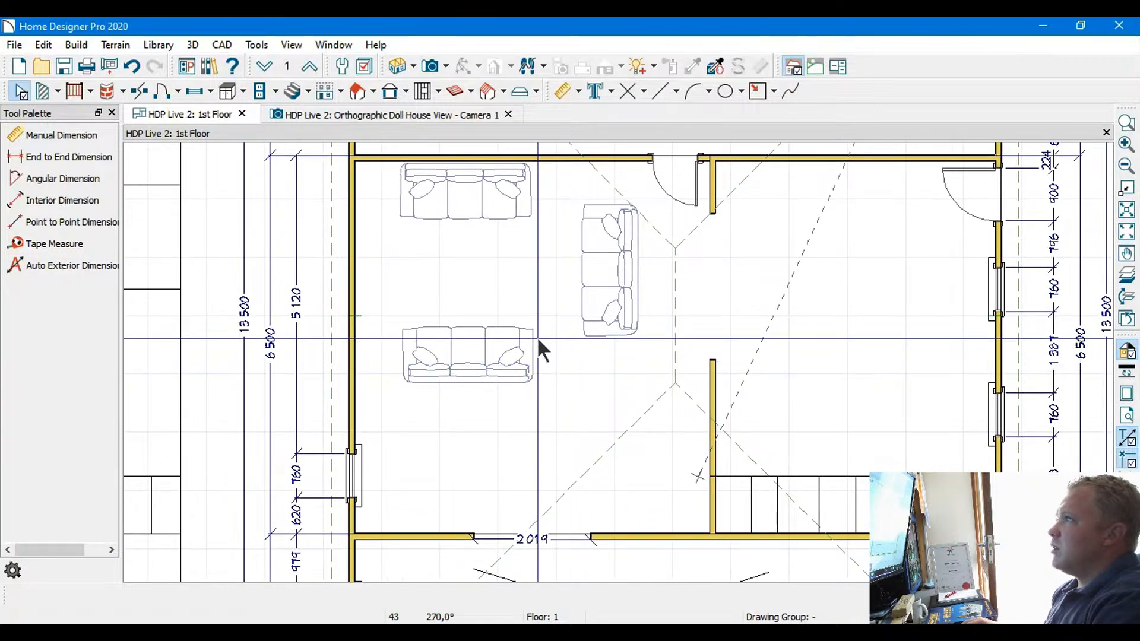
Switch to the orthographic doll house view and turn the model to show the main room's sofas from the outer-wall side
{"action": "left_click", "coordinate": [393, 116]}
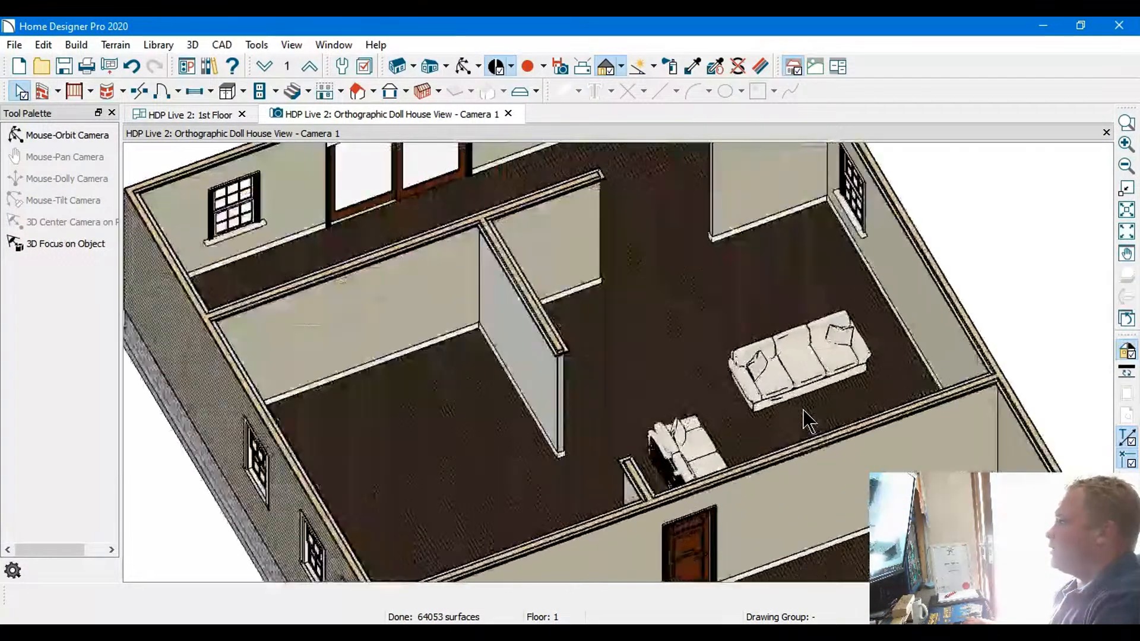
{"action": "scroll", "coordinate": [649, 381], "scroll_direction": "up", "scroll_amount": 2}
{"action": "left_click", "coordinate": [685, 388]}
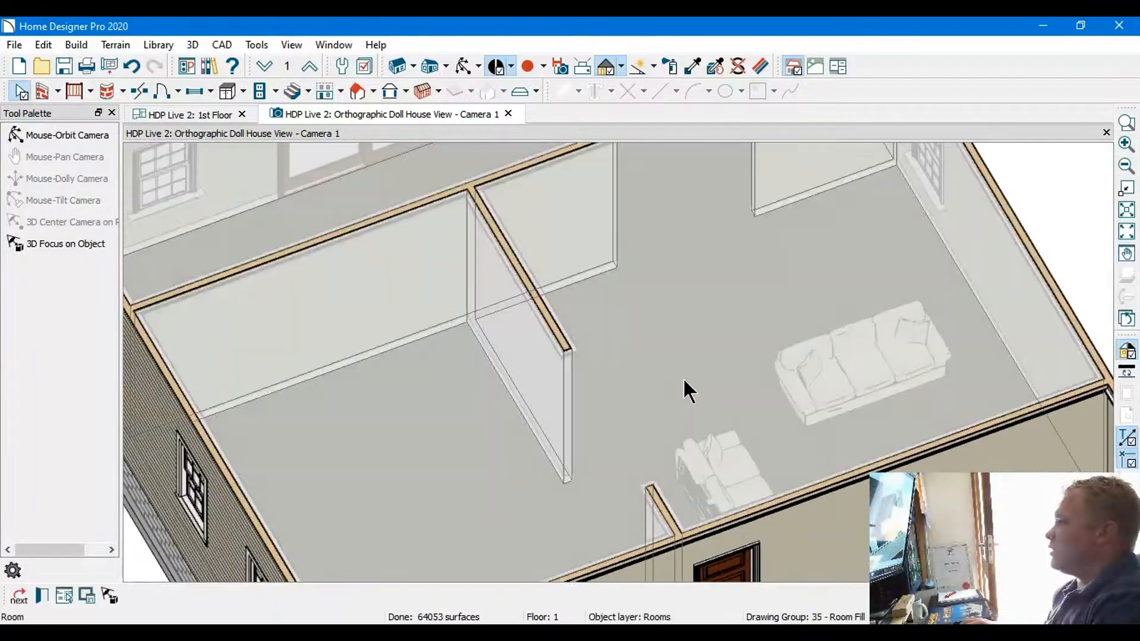
{"action": "left_click", "coordinate": [1063, 216]}
{"action": "middle_click_drag", "start_coordinate": [976, 269], "coordinate": [440, 323]}
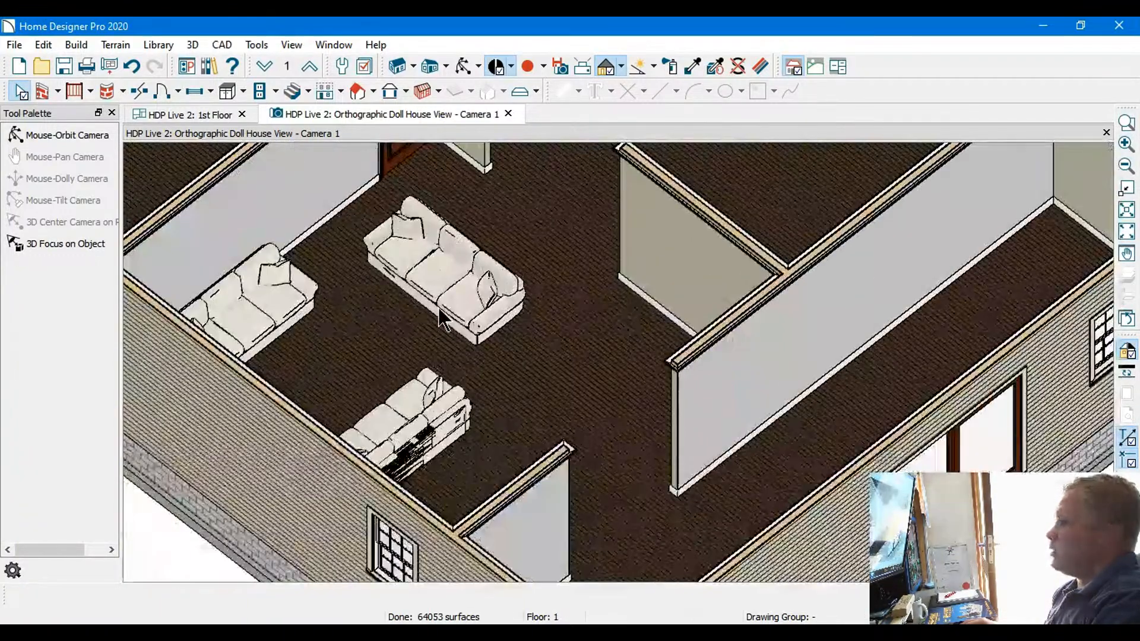
Examine the three sofas up close in 3D, including the back of the lower one and their spacing from the walls
{"action": "left_click", "coordinate": [444, 288]}
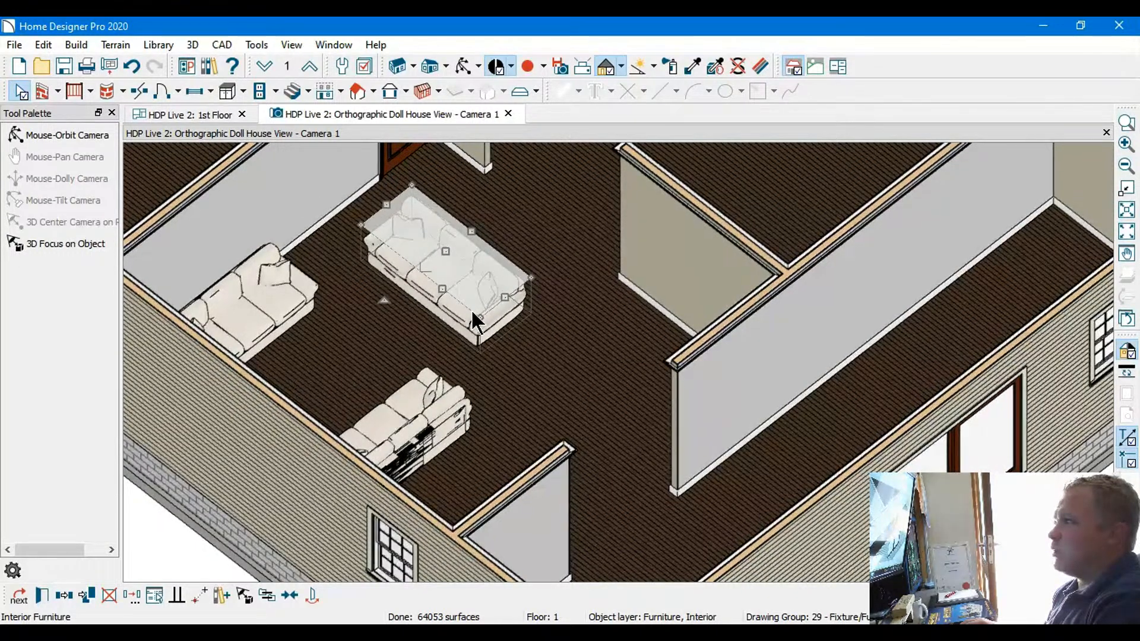
{"action": "scroll", "coordinate": [445, 339], "scroll_direction": "up", "scroll_amount": 3}
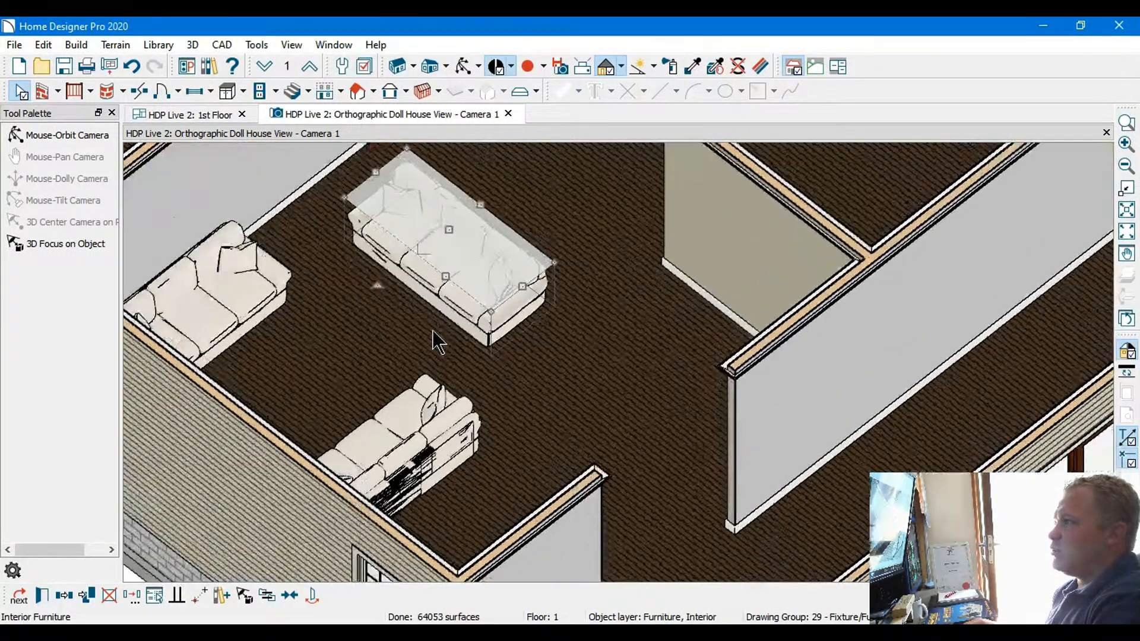
{"action": "middle_click_drag", "start_coordinate": [407, 326], "coordinate": [598, 344]}
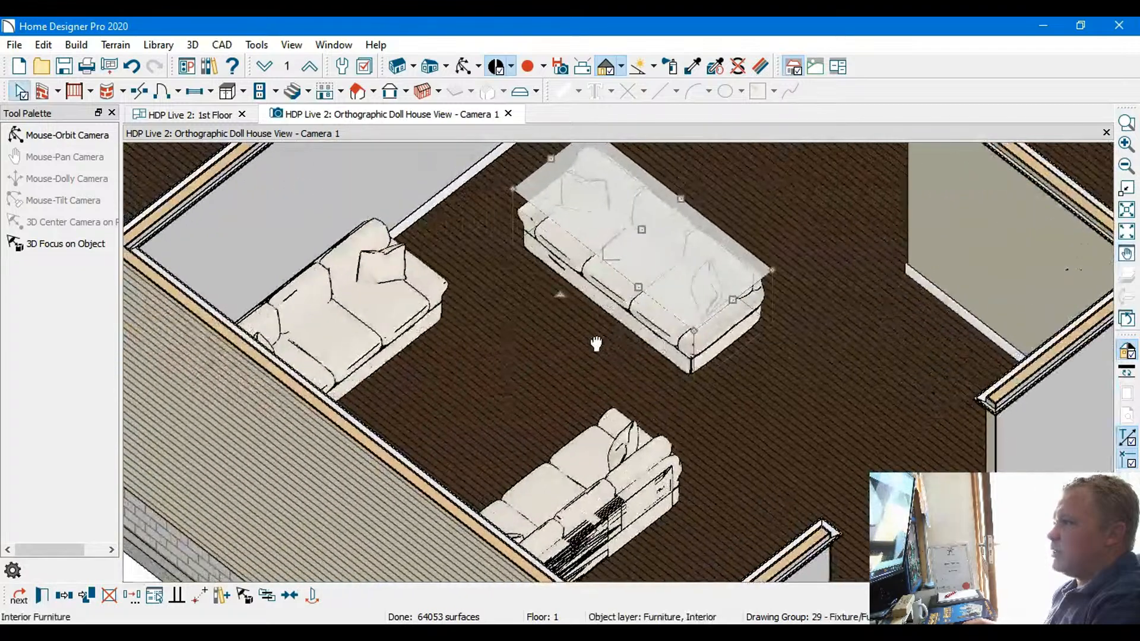
{"action": "scroll", "coordinate": [631, 513], "scroll_direction": "up", "scroll_amount": 2}
{"action": "middle_click_drag", "start_coordinate": [631, 508], "coordinate": [630, 505]}
{"action": "scroll", "coordinate": [627, 475], "scroll_direction": "down", "scroll_amount": 2}
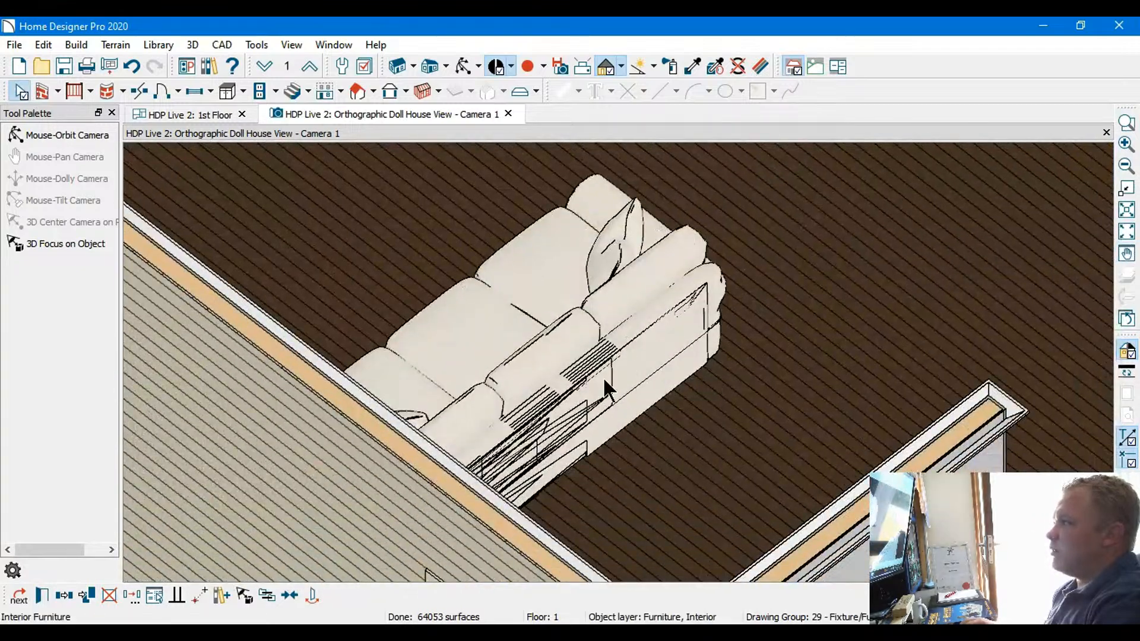
{"action": "scroll", "coordinate": [619, 433], "scroll_direction": "down", "scroll_amount": 3}
{"action": "middle_click_drag", "start_coordinate": [559, 329], "coordinate": [543, 416]}
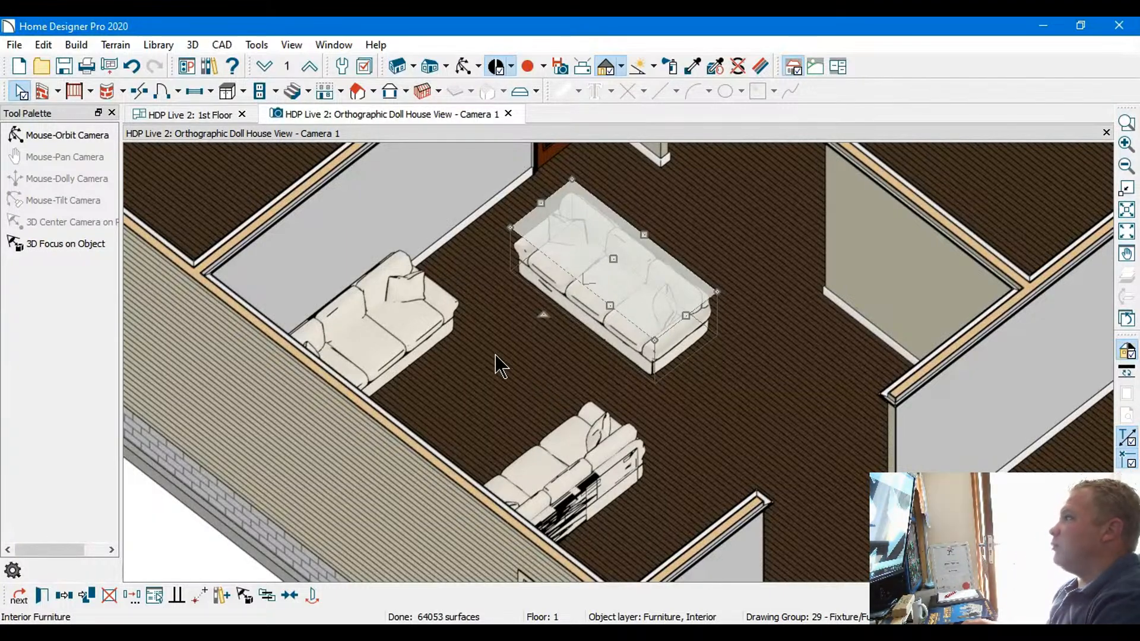
{"action": "middle_click_drag", "start_coordinate": [499, 364], "coordinate": [476, 437]}
{"action": "middle_click_drag", "start_coordinate": [534, 275], "coordinate": [516, 420]}
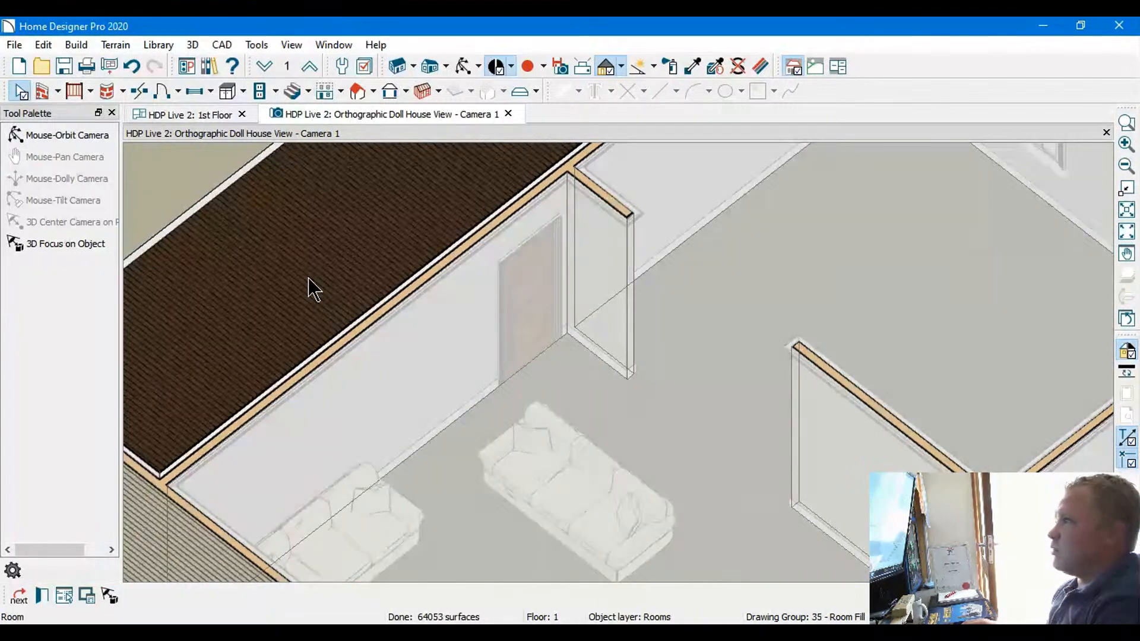
Examine the three sofas and the open floor beside the inner partition walls in 3D from several sides
{"action": "key", "text": "Escape"}
{"action": "scroll", "coordinate": [632, 441], "scroll_direction": "down", "scroll_amount": 2}
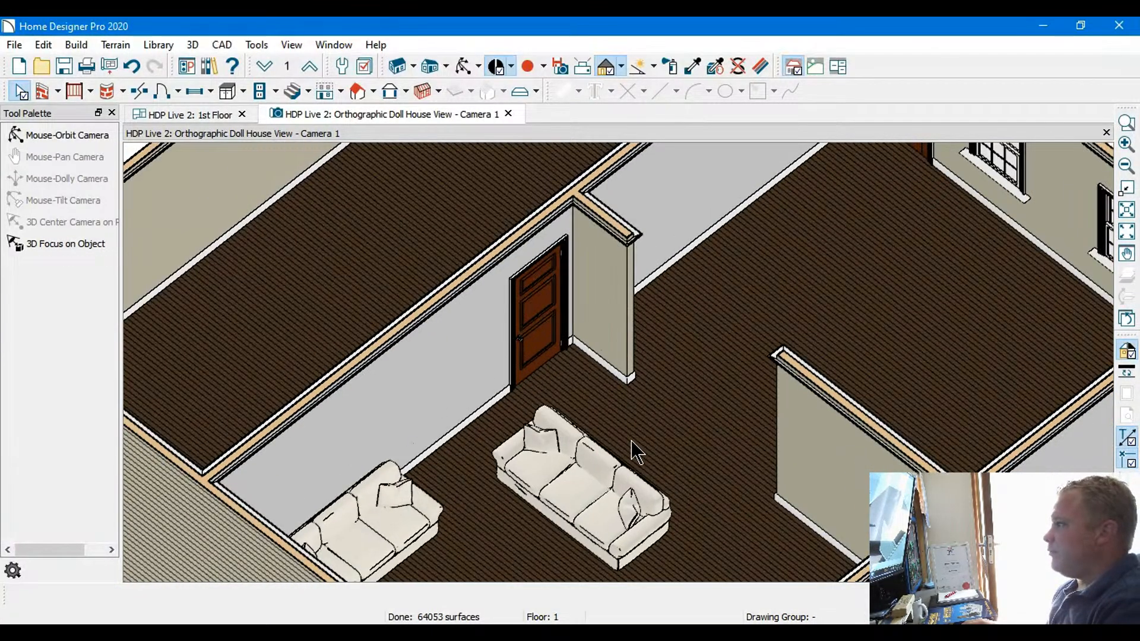
{"action": "scroll", "coordinate": [637, 454], "scroll_direction": "down", "scroll_amount": 2}
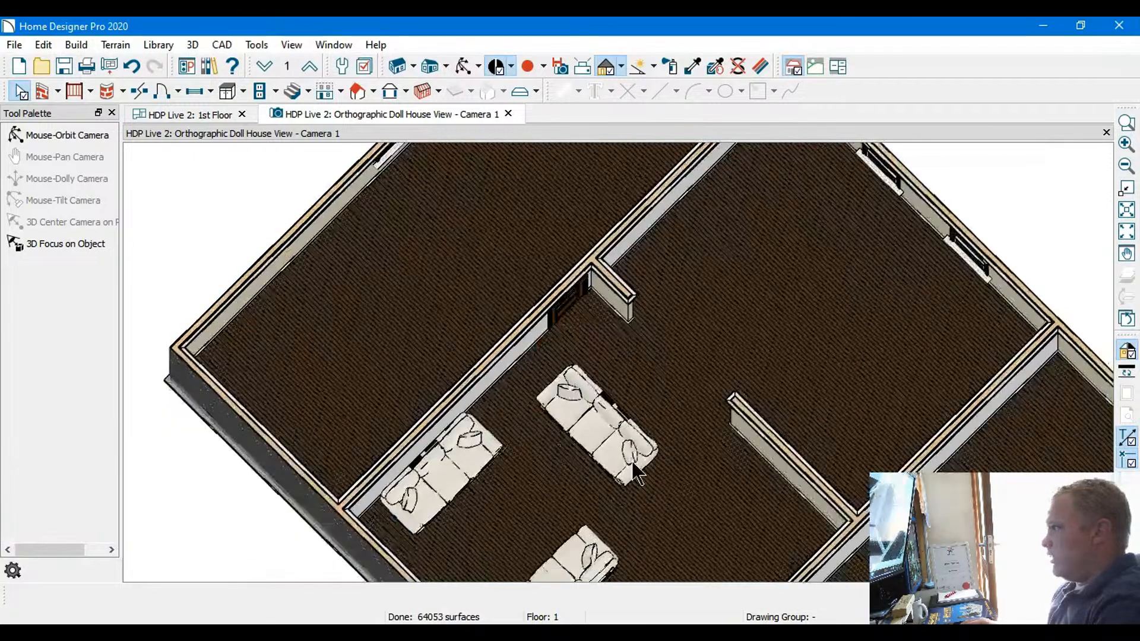
{"action": "key", "text": "Right"}
{"action": "key", "text": "Right"}
{"action": "key", "text": "Right"}
{"action": "key", "text": "Right"}
{"action": "key", "text": "Right"}
{"action": "key", "text": "Right"}
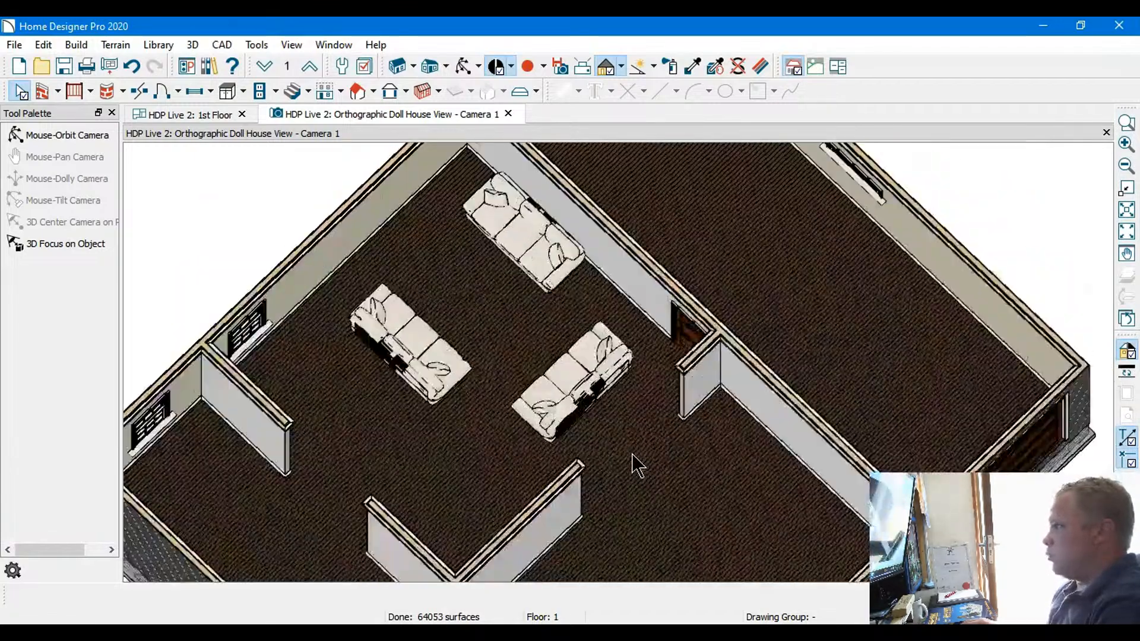
{"action": "key", "text": "Down"}
{"action": "key", "text": "Down"}
{"action": "key", "text": "Up"}
{"action": "middle_click_drag", "start_coordinate": [533, 466], "coordinate": [596, 395]}
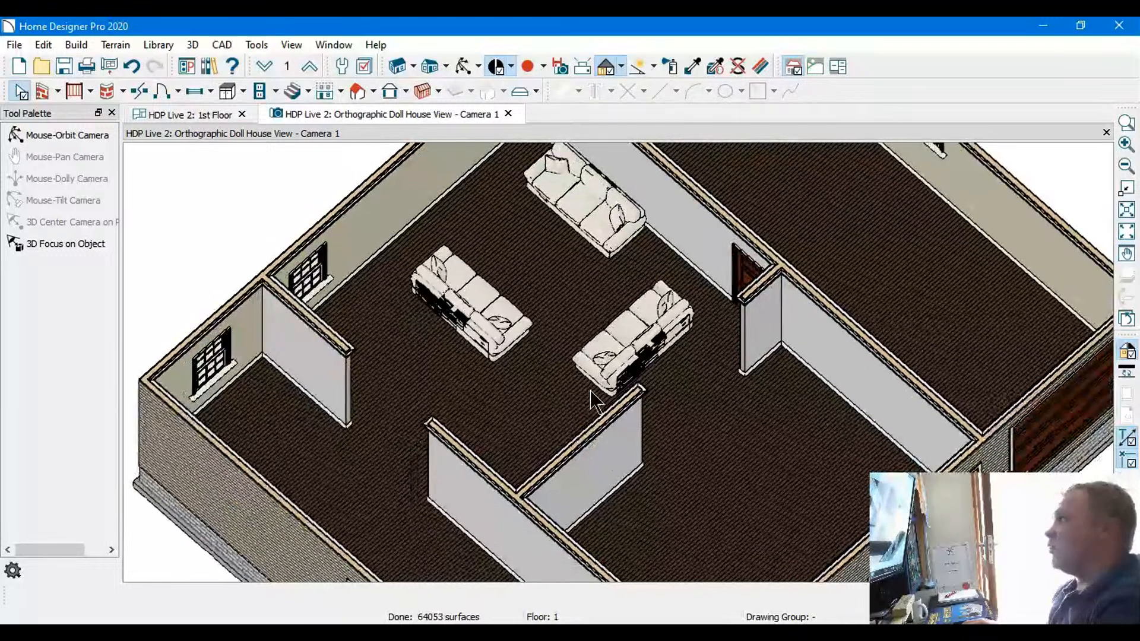
{"action": "middle_click_drag", "start_coordinate": [448, 390], "coordinate": [383, 460]}
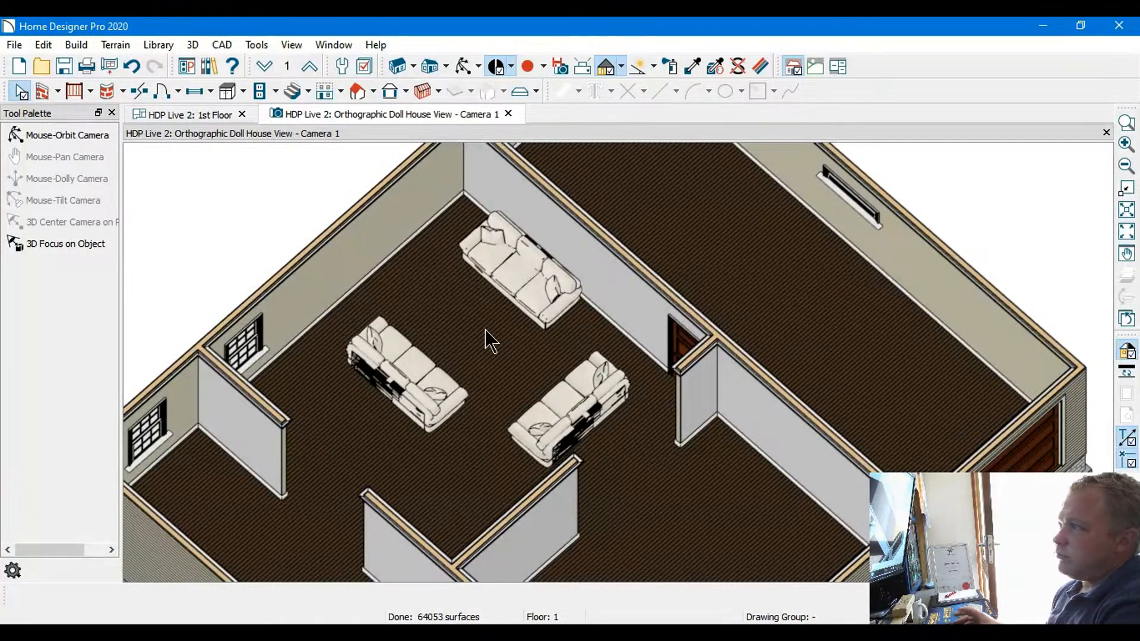
{"action": "middle_click_drag", "start_coordinate": [426, 436], "coordinate": [460, 289]}
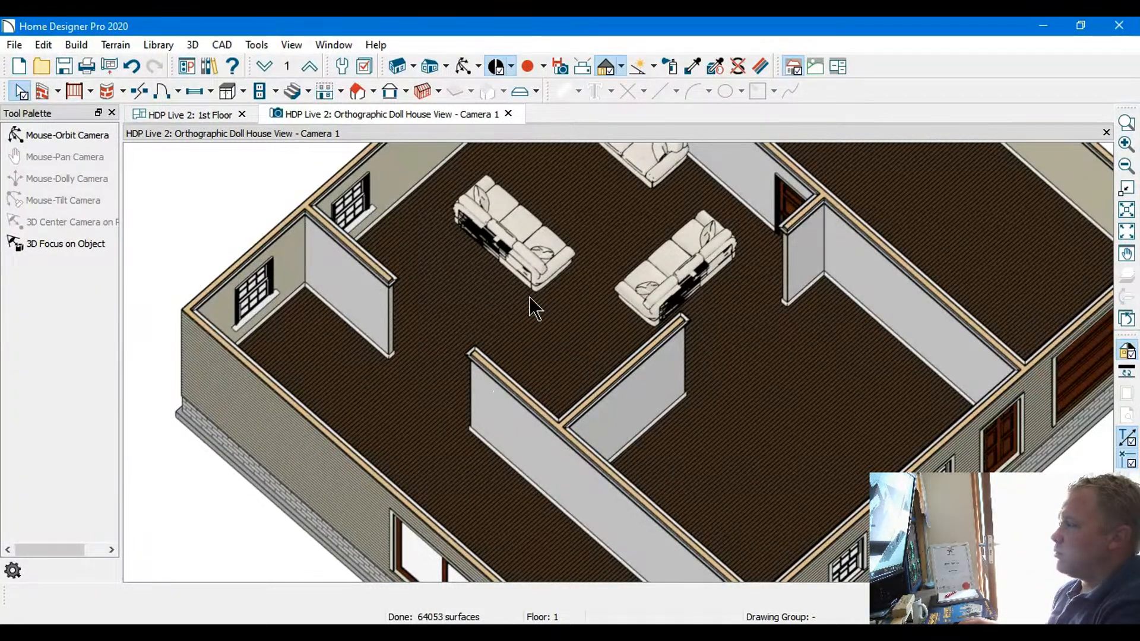
Return to the first-floor plan, open the specification of the short inner wall beside the stairs, and close it again
{"action": "left_click", "coordinate": [208, 114]}
{"action": "middle_click_drag", "start_coordinate": [554, 383], "coordinate": [445, 309]}
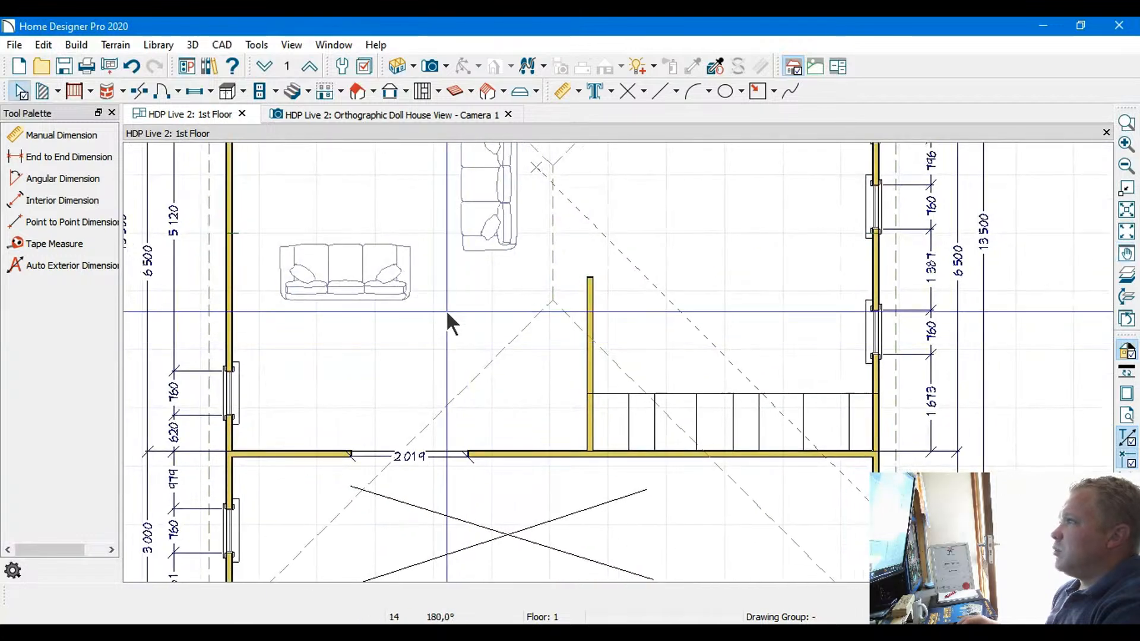
{"action": "left_click", "coordinate": [57, 90]}
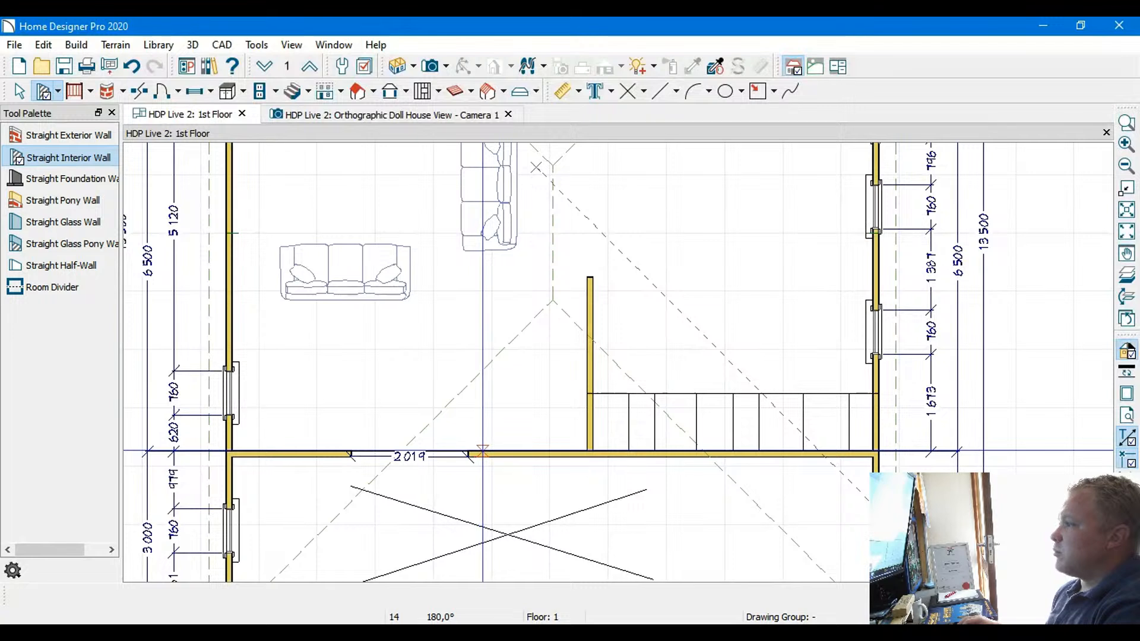
{"action": "left_click", "coordinate": [586, 305]}
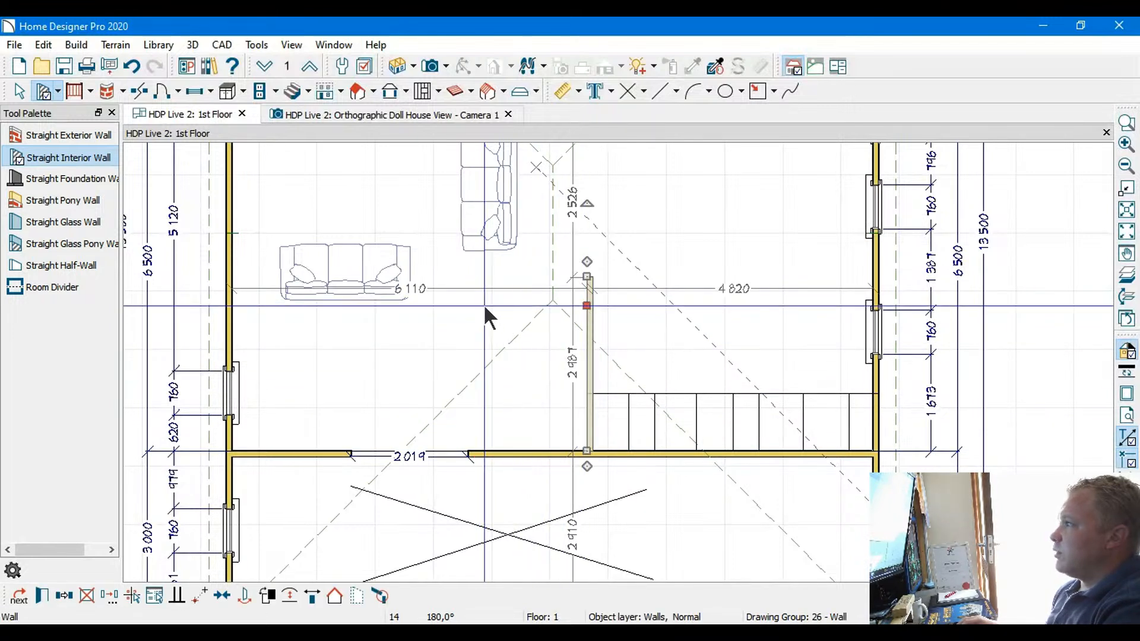
{"action": "key", "text": "ctrl+e"}
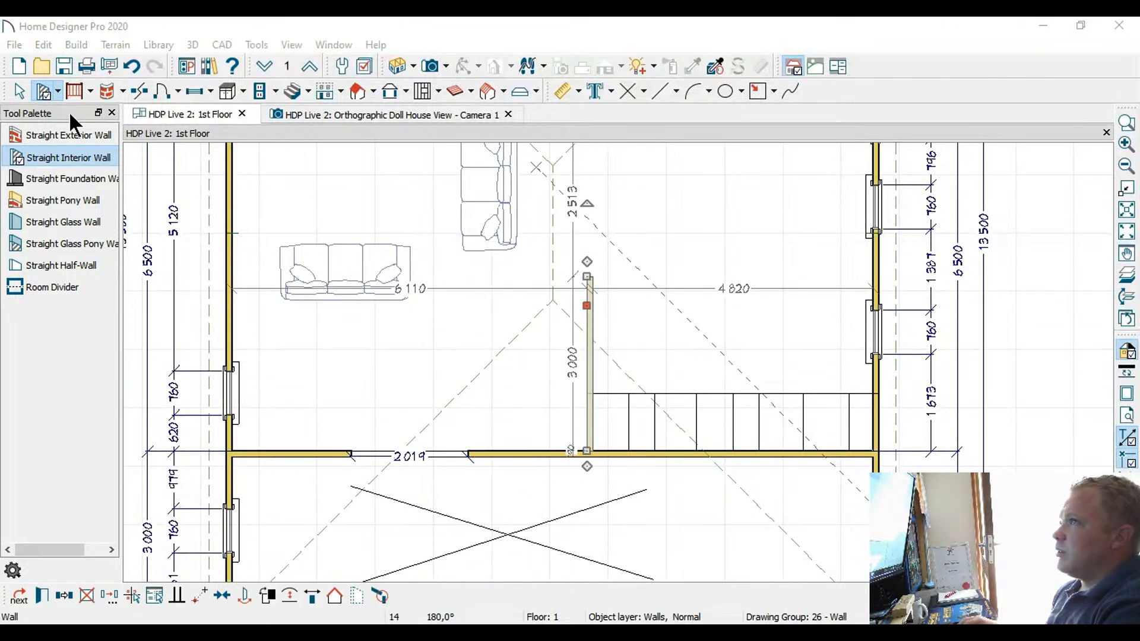
{"action": "left_click", "coordinate": [828, 572]}
Draw a straight interior wall about 1 510 mm long from the wall beside the stairs toward the main room's outer wall
{"action": "left_click", "coordinate": [47, 89]}
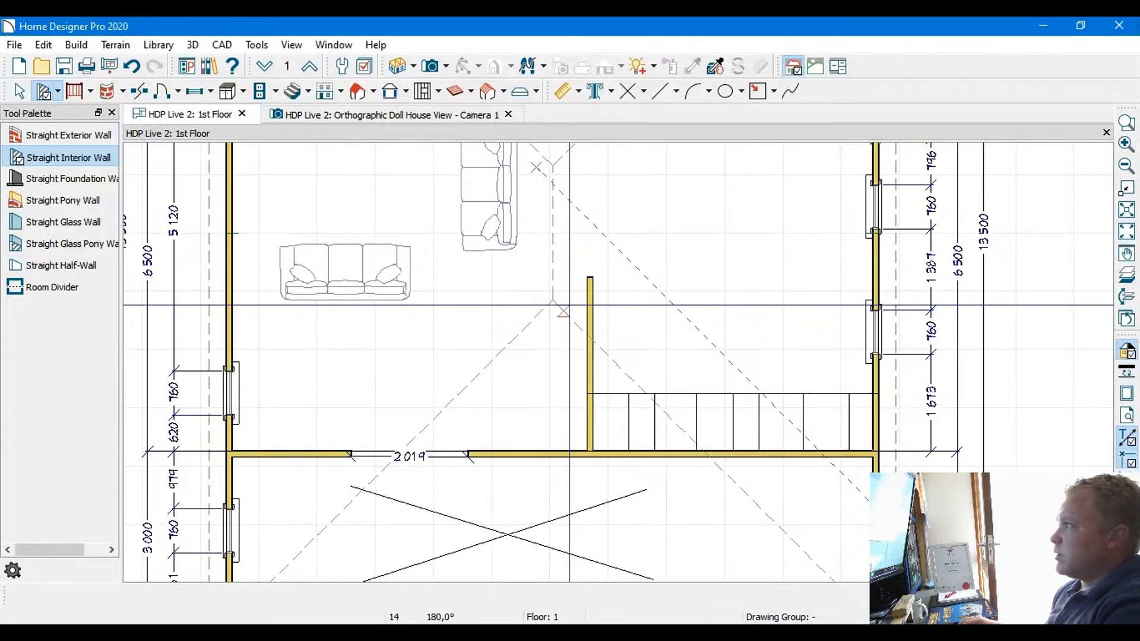
{"action": "left_click_drag", "start_coordinate": [587, 297], "coordinate": [499, 301]}
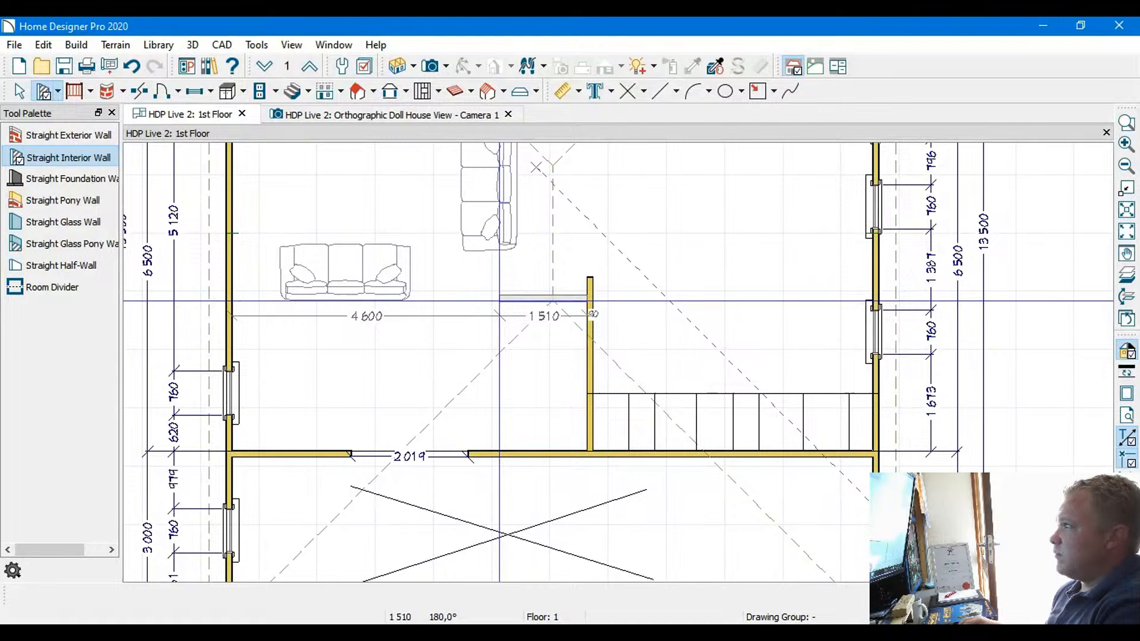
{"action": "left_click_drag", "start_coordinate": [499, 301], "coordinate": [499, 453]}
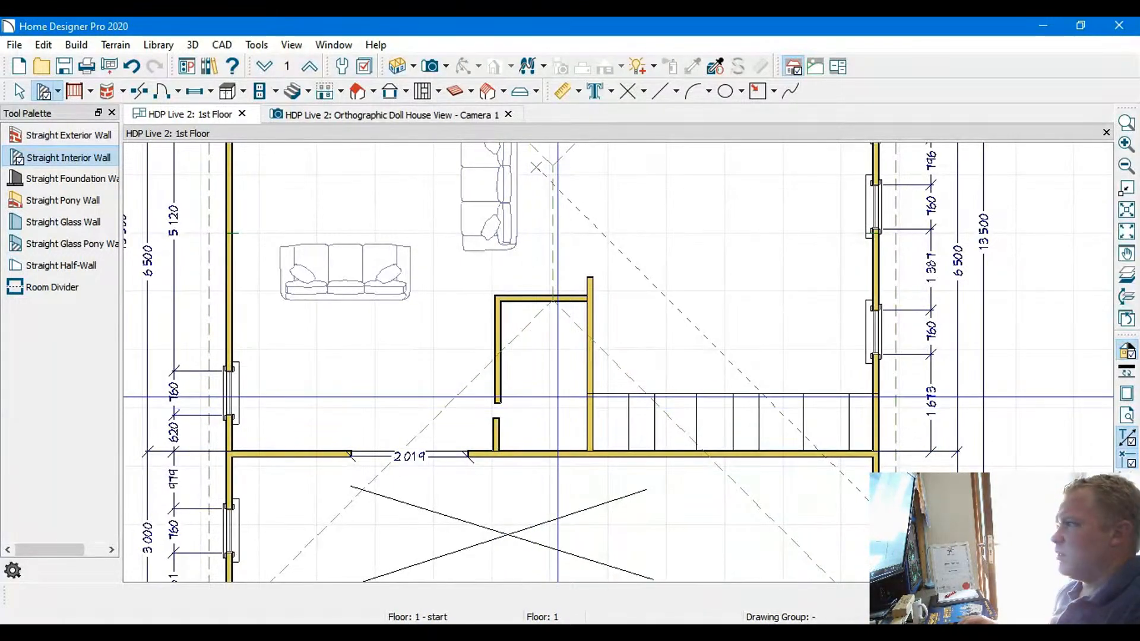
{"action": "key", "text": "ctrl+z"}
{"action": "key", "text": "ctrl+z"}
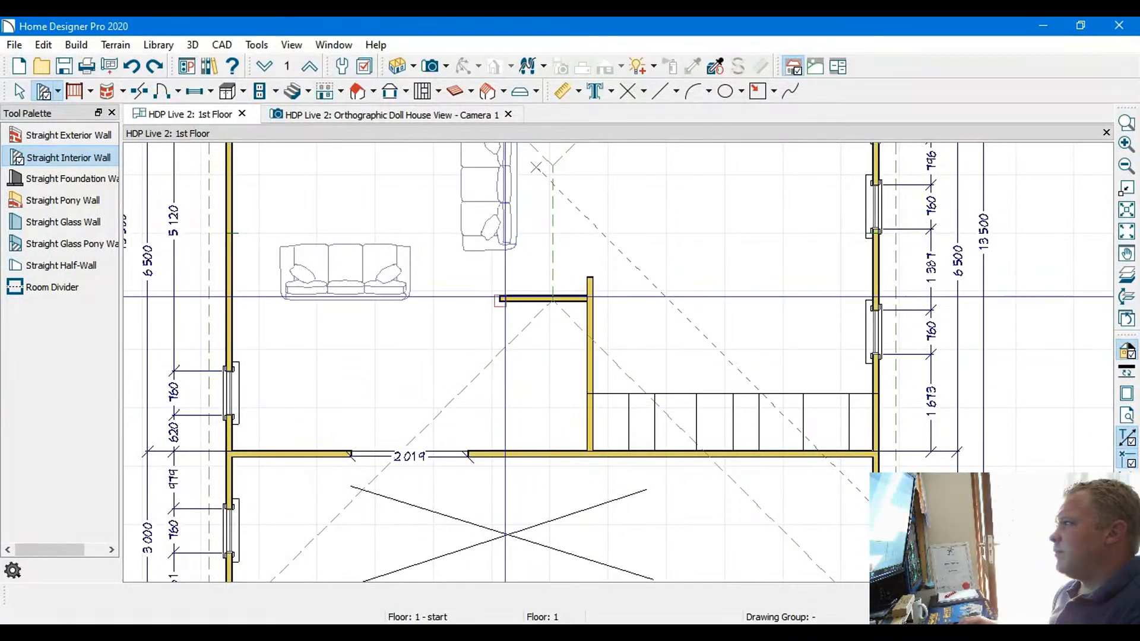
Draw a straight interior wall from the free end of the new wall down to the lower wall, enclosing a small room
{"action": "left_click_drag", "start_coordinate": [501, 299], "coordinate": [497, 454]}
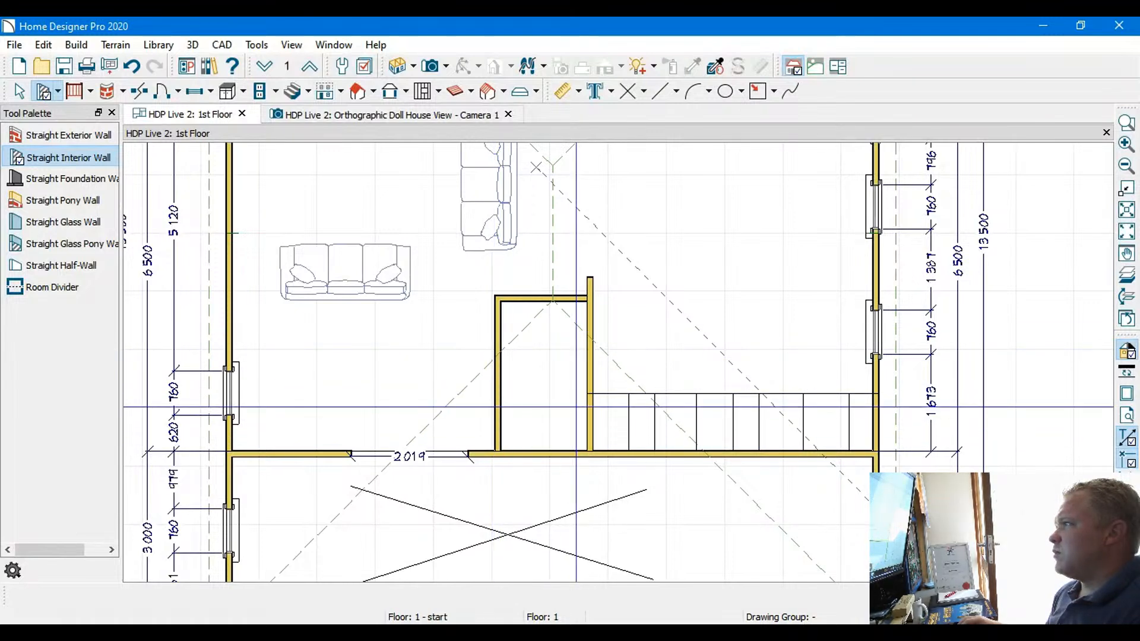
{"action": "scroll", "coordinate": [576, 406], "scroll_direction": "up", "scroll_amount": 3}
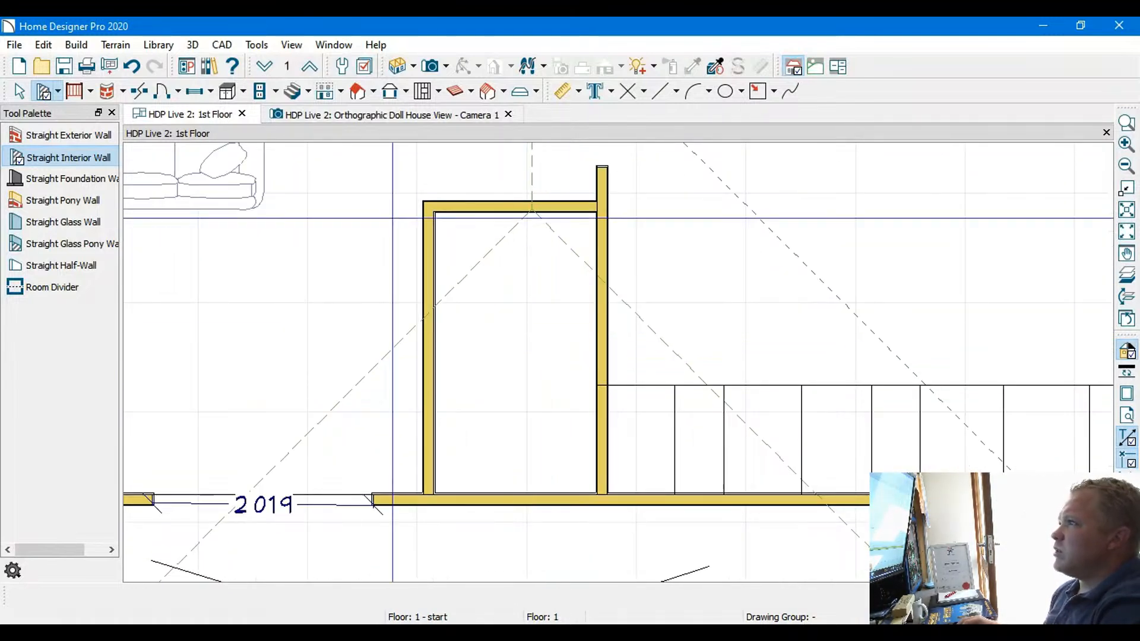
Examine the enclosed small room in the orthographic doll house view, checking its spacing from the sofas and surrounding walls
{"action": "left_click", "coordinate": [304, 118]}
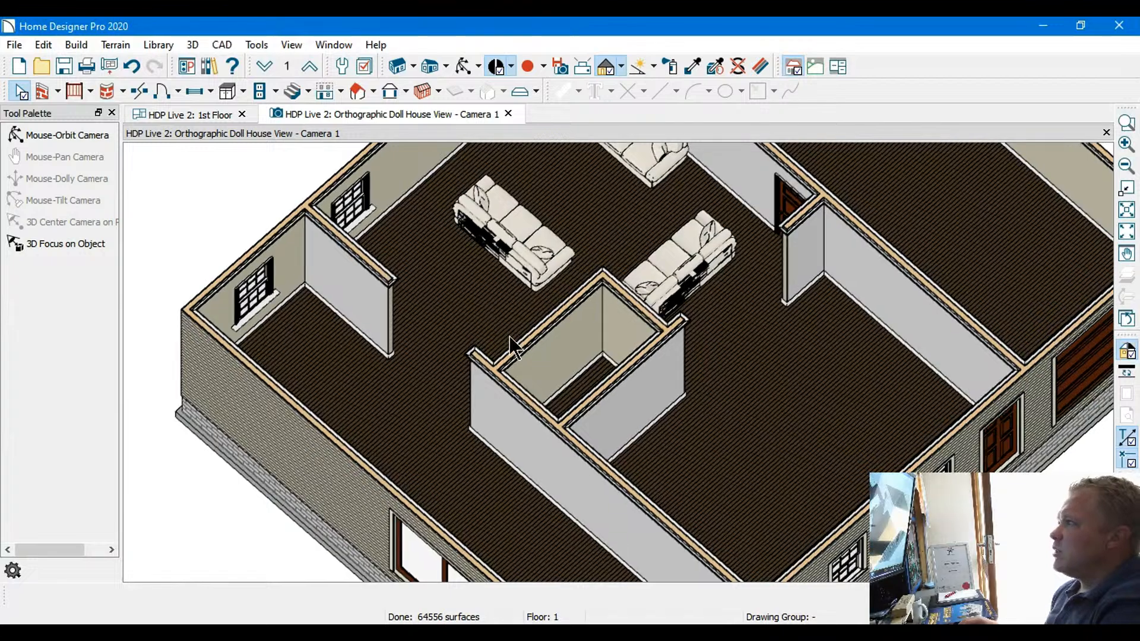
{"action": "scroll", "coordinate": [550, 374], "scroll_direction": "up", "scroll_amount": 3}
{"action": "scroll", "coordinate": [548, 371], "scroll_direction": "up", "scroll_amount": 2}
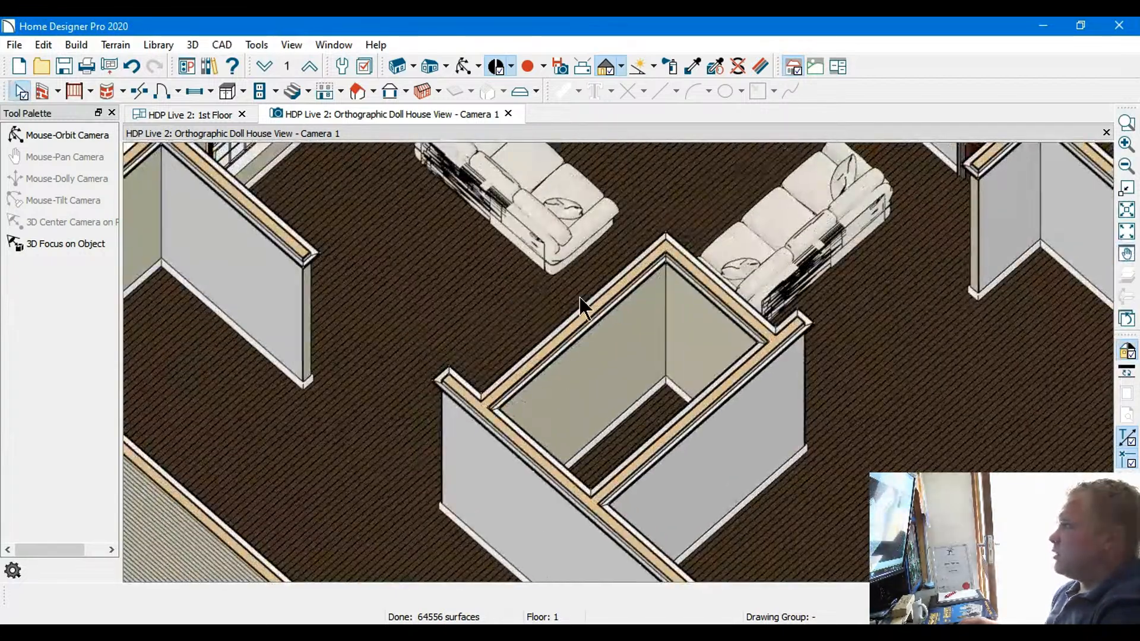
{"action": "scroll", "coordinate": [638, 257], "scroll_direction": "down", "scroll_amount": 4}
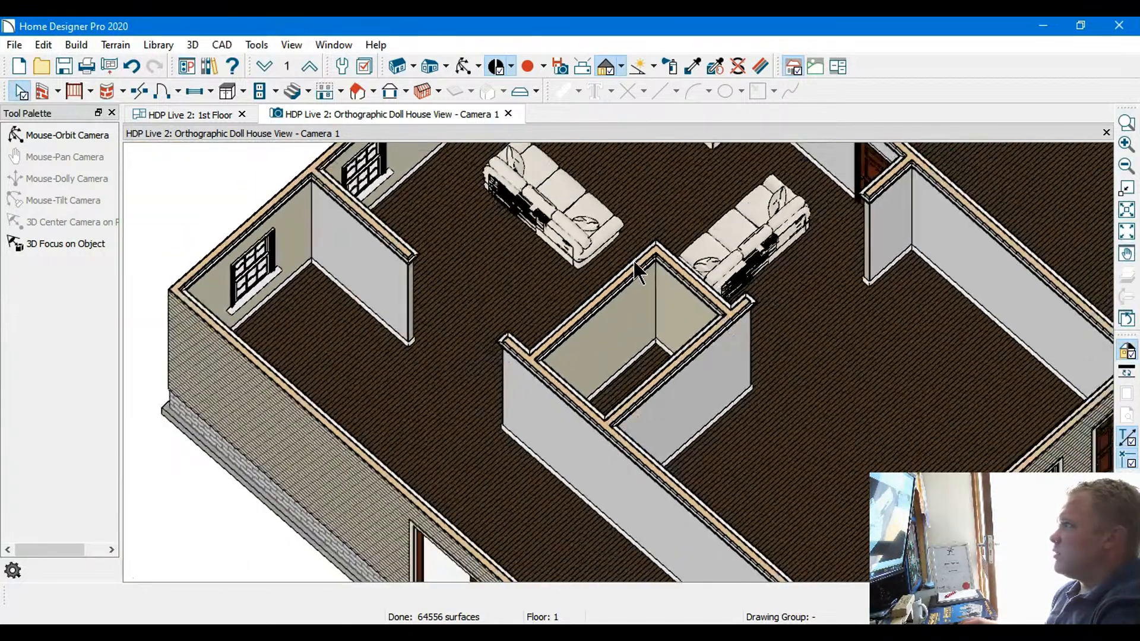
{"action": "middle_click_drag", "start_coordinate": [638, 259], "coordinate": [733, 423]}
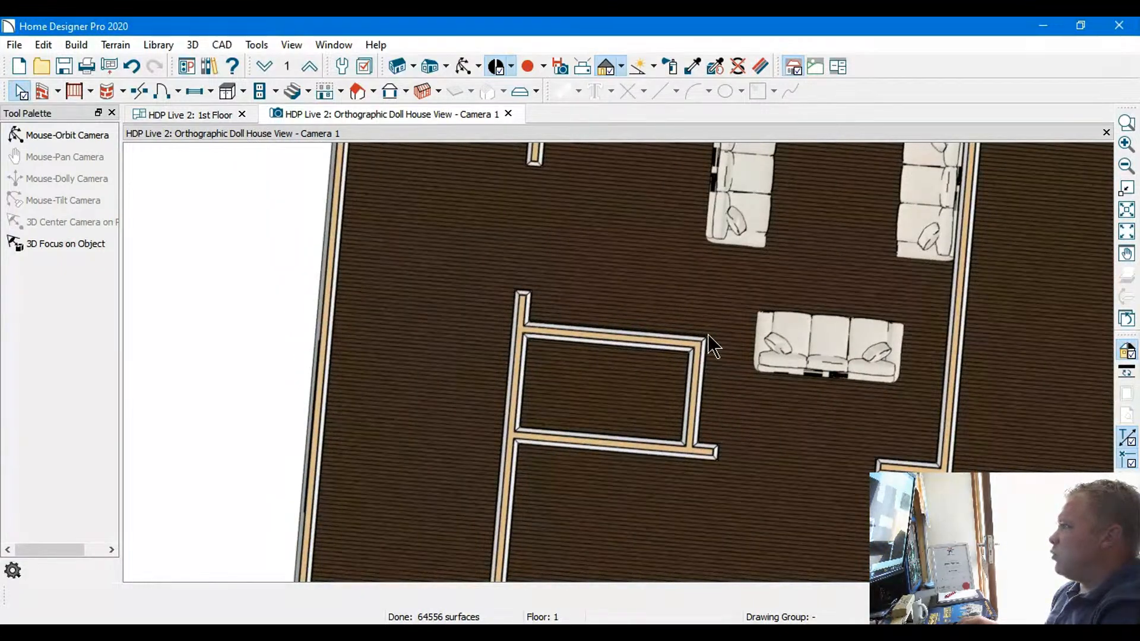
{"action": "middle_click_drag", "start_coordinate": [717, 364], "coordinate": [663, 319]}
{"action": "scroll", "coordinate": [638, 329], "scroll_direction": "up", "scroll_amount": 2}
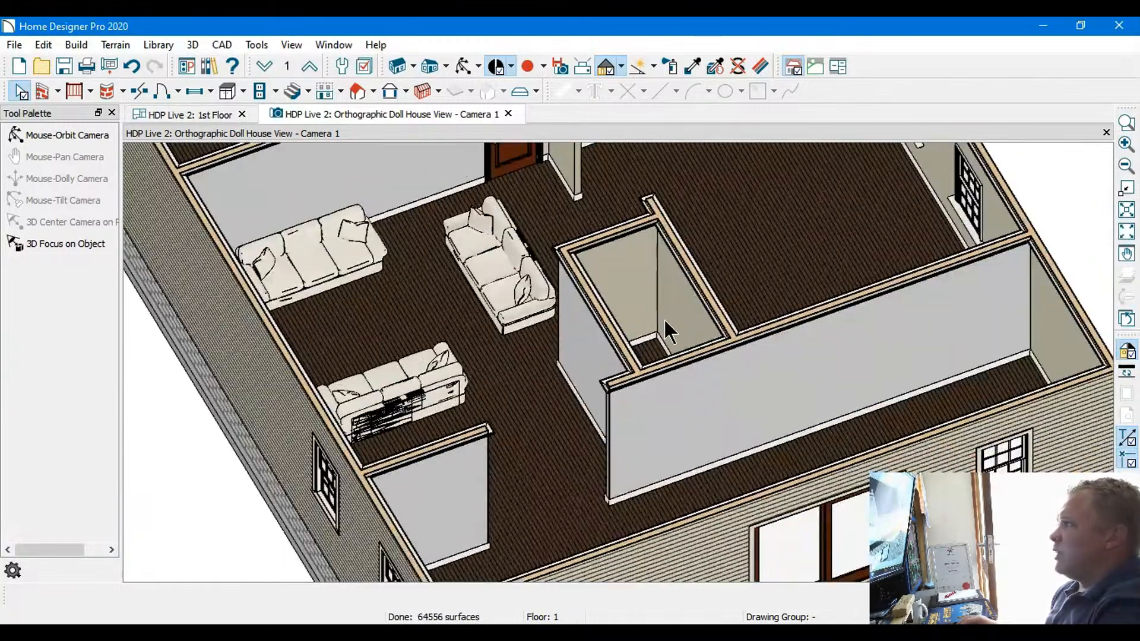
In the first-floor plan, place an inward-opening hinged door in the small room's wall facing the main room, near the lower wall
{"action": "left_click", "coordinate": [184, 113]}
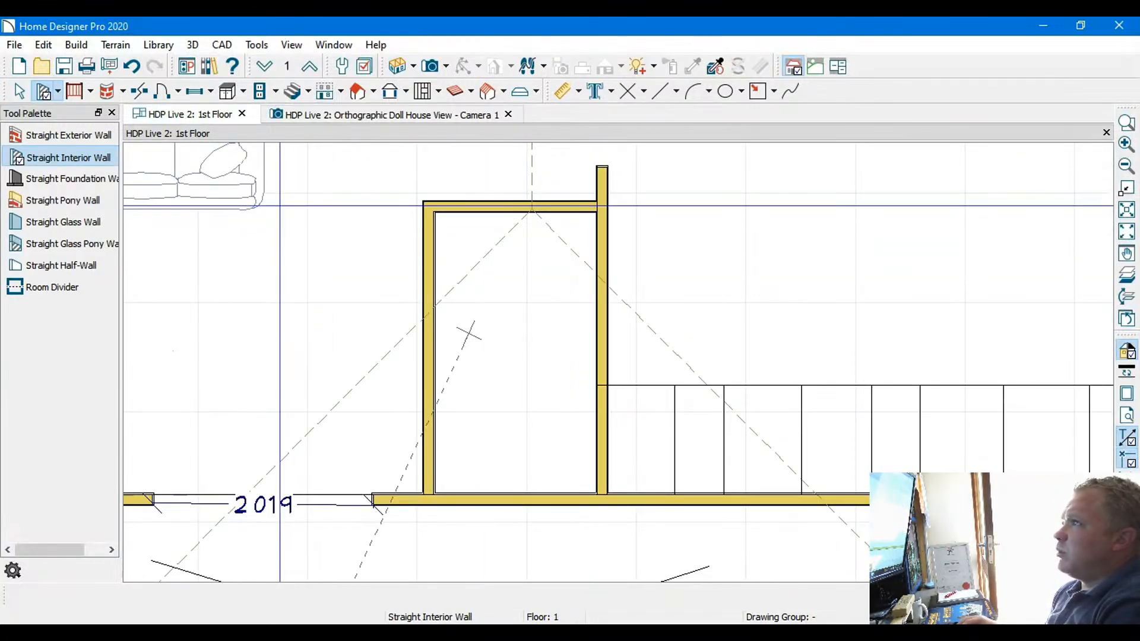
{"action": "left_click", "coordinate": [161, 91]}
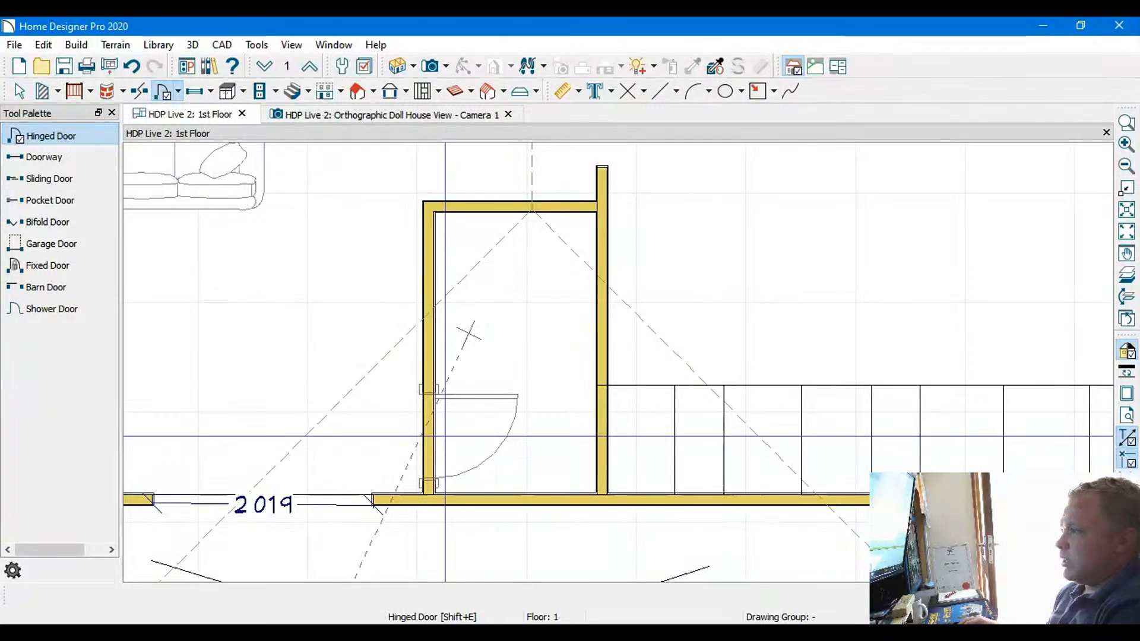
{"action": "left_click", "coordinate": [448, 432]}
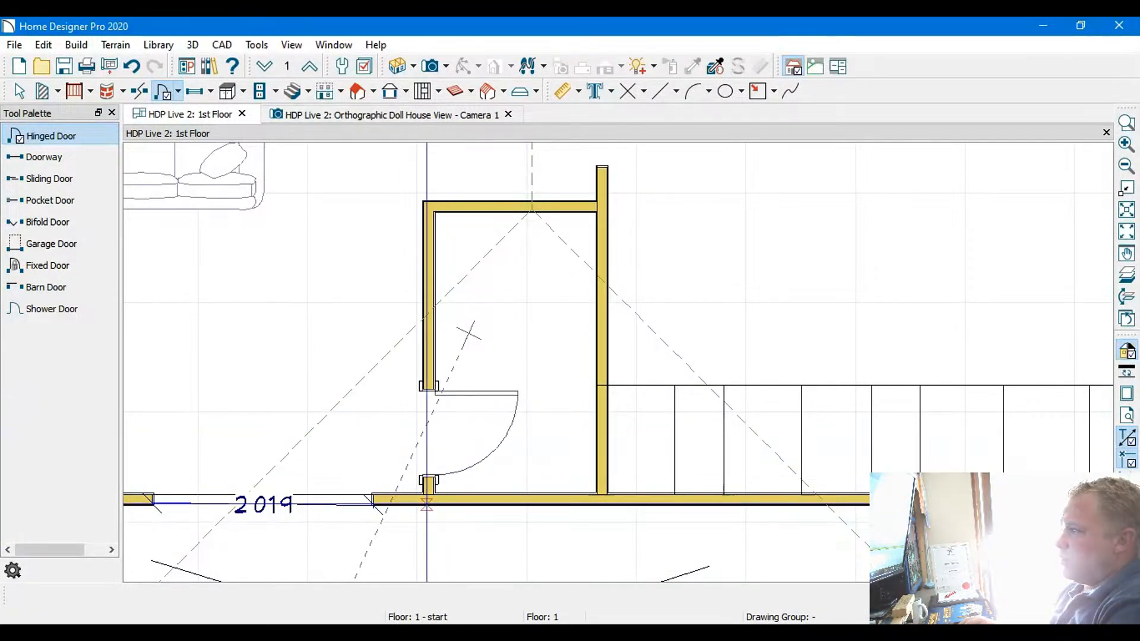
{"action": "left_click", "coordinate": [16, 92]}
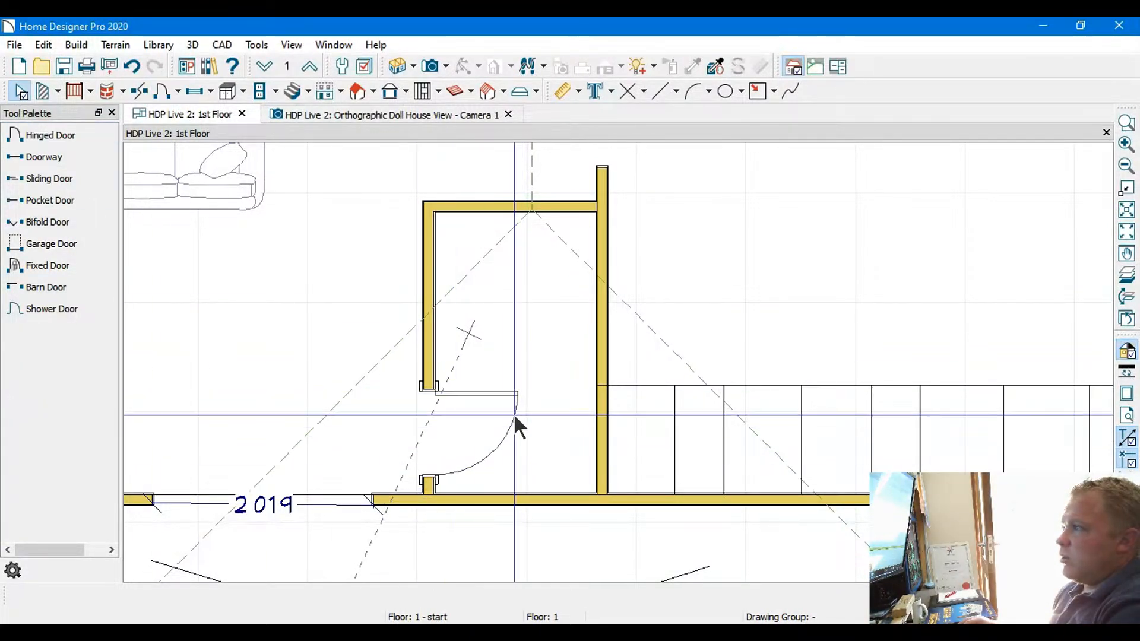
{"action": "left_click", "coordinate": [162, 92]}
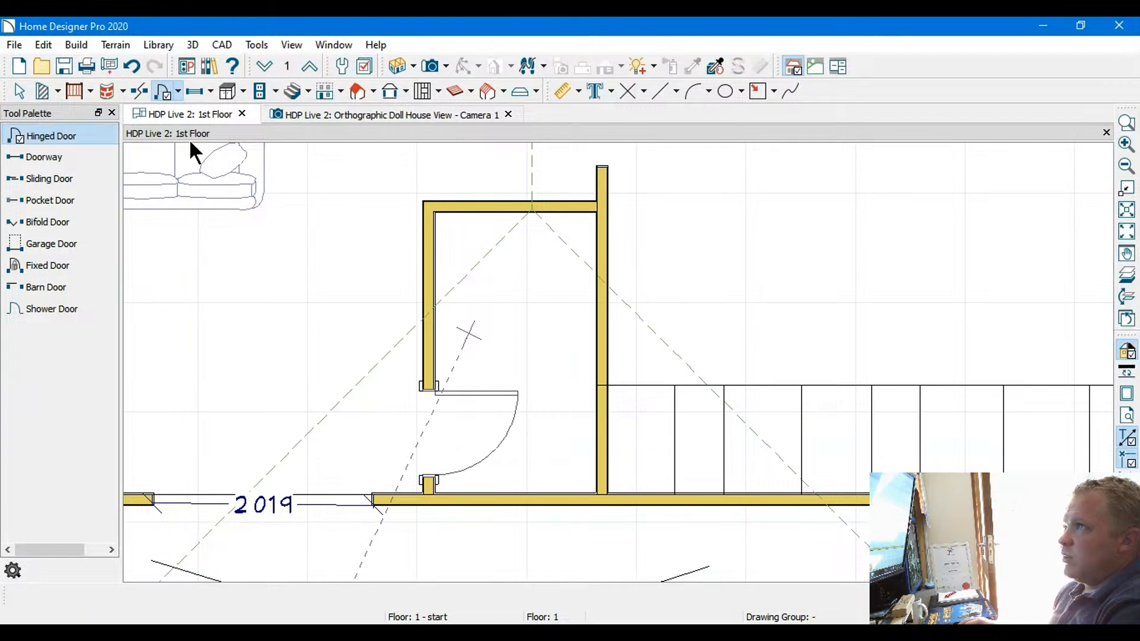
{"action": "left_click", "coordinate": [420, 336]}
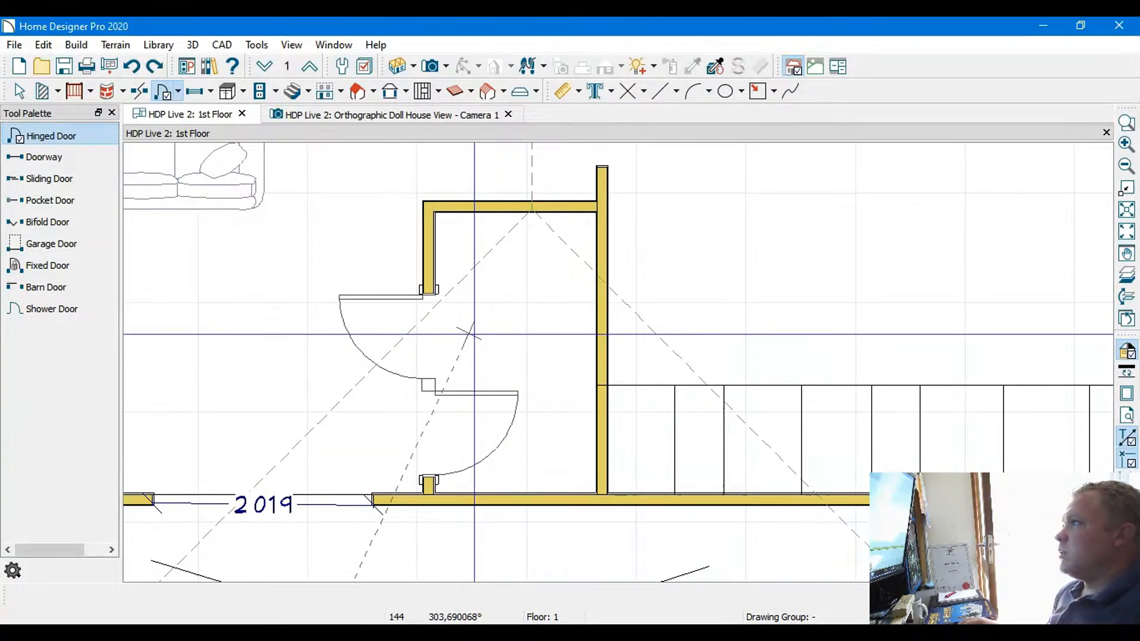
{"action": "key", "text": "ctrl+z"}
Switch the small room's door to hinge on the side next to the lower wall, then deselect it
{"action": "left_click", "coordinate": [19, 93]}
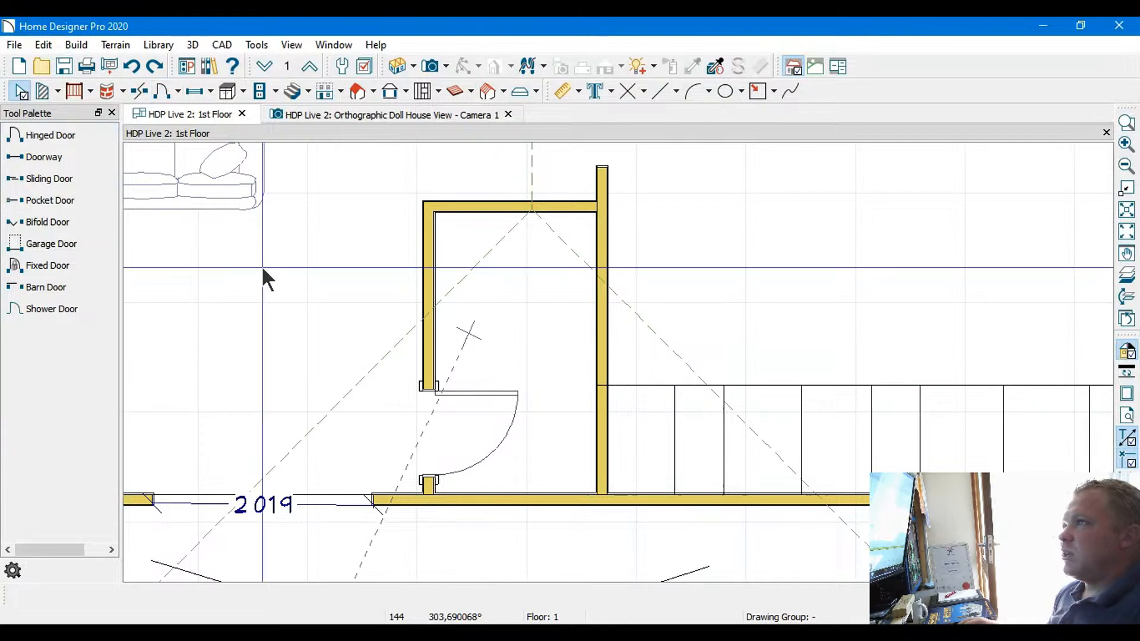
{"action": "left_click", "coordinate": [511, 405]}
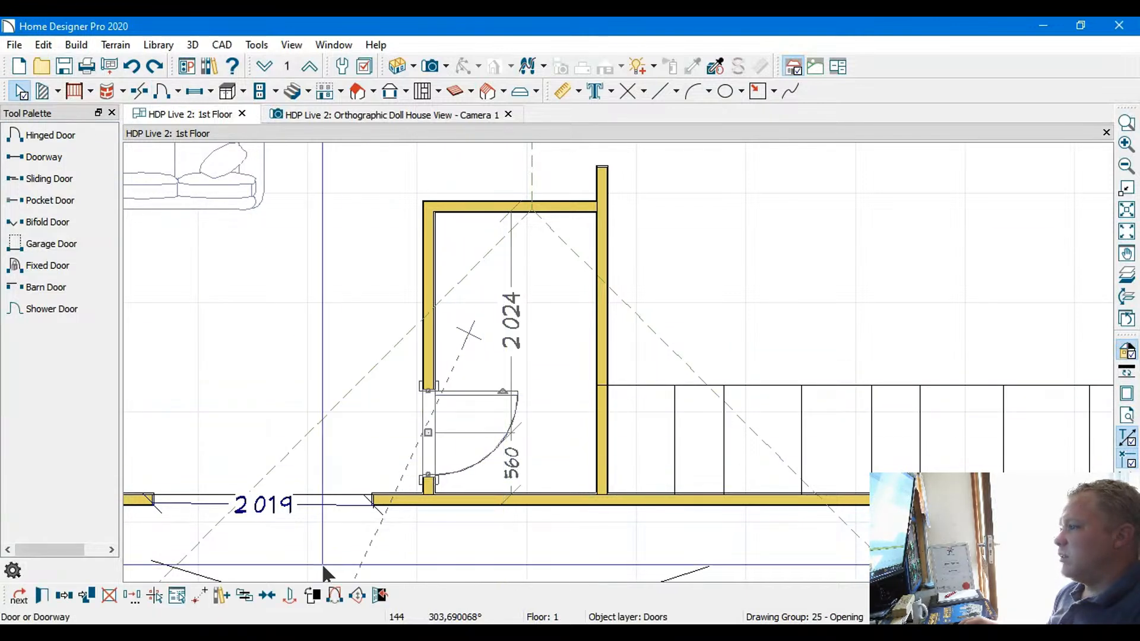
{"action": "left_click", "coordinate": [331, 595]}
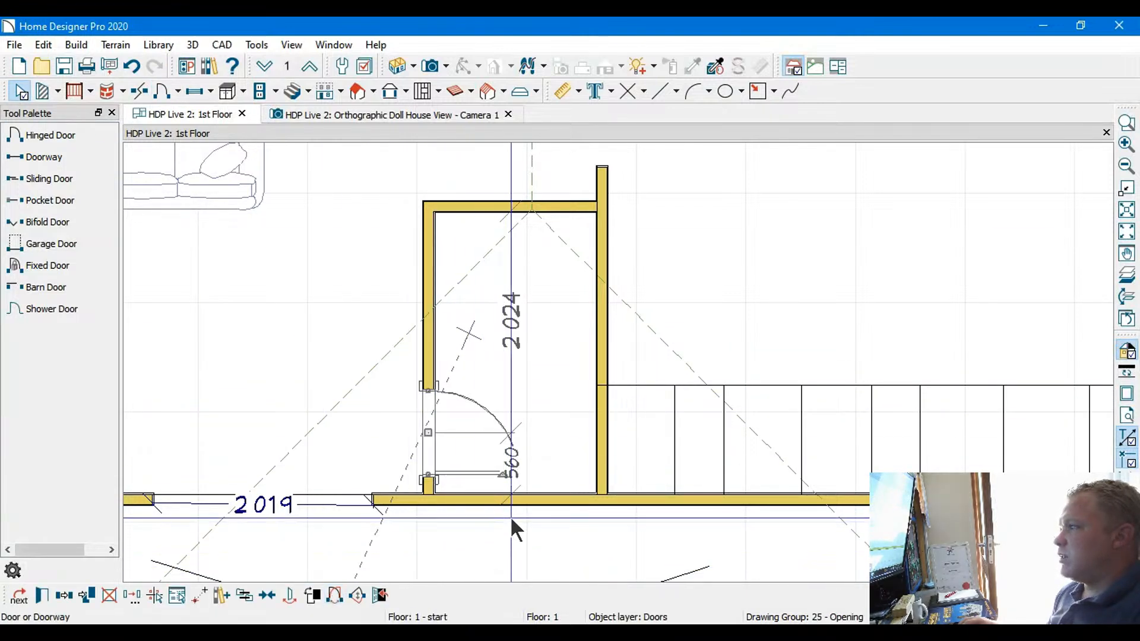
{"action": "left_click", "coordinate": [13, 95]}
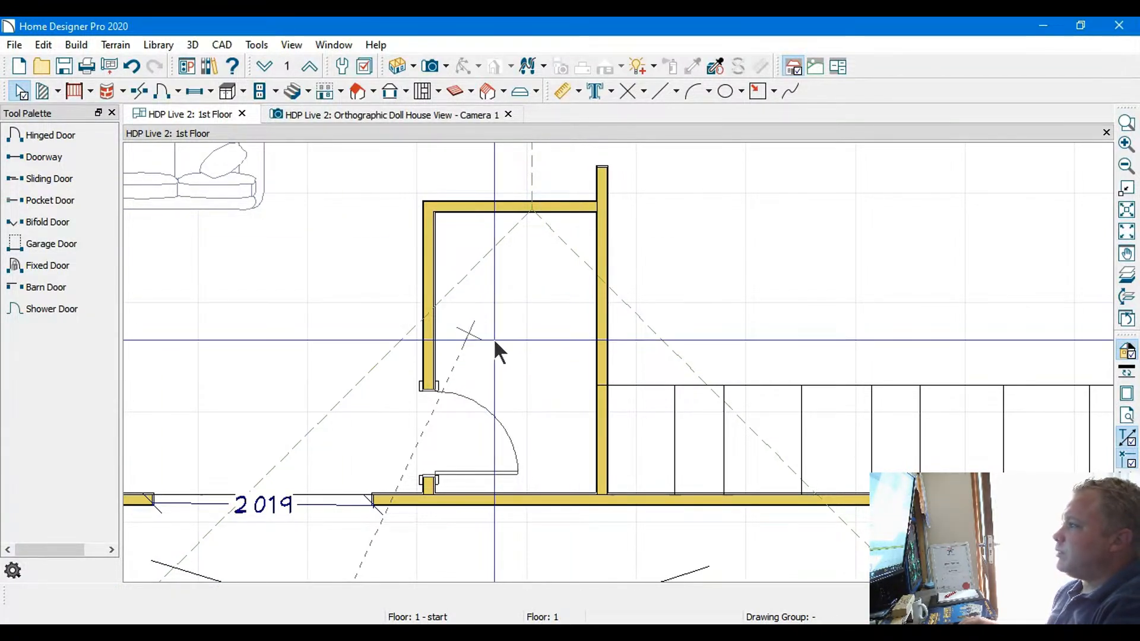
{"action": "middle_click_drag", "start_coordinate": [493, 339], "coordinate": [428, 330]}
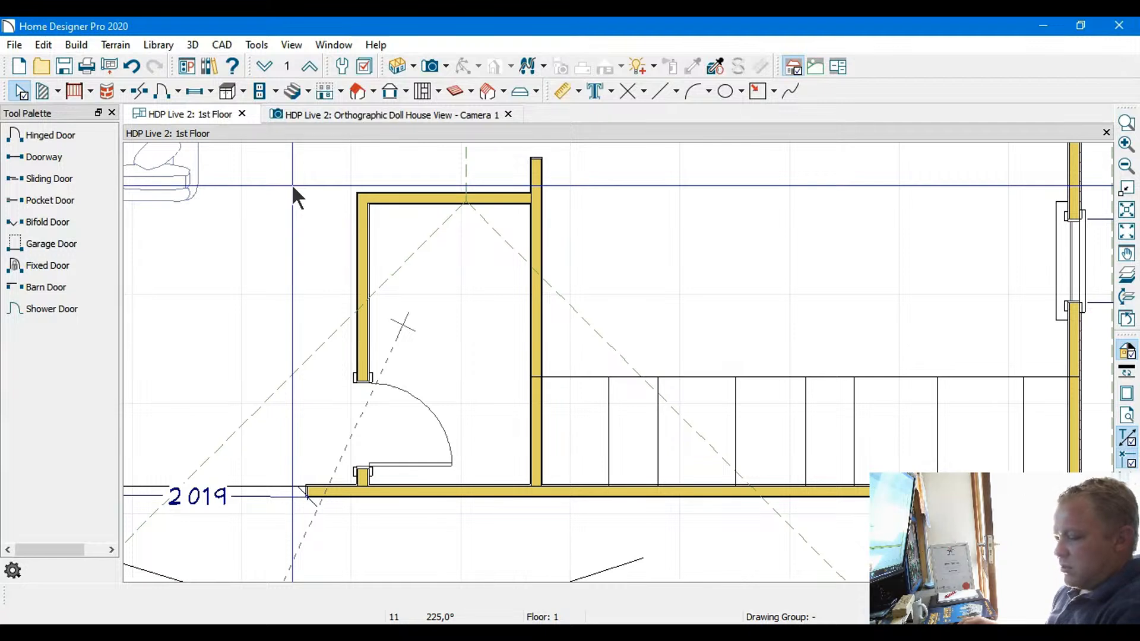
Open the library browser and replace the sofas search with a search for "toilet"
{"action": "key", "text": "ctrl+l"}
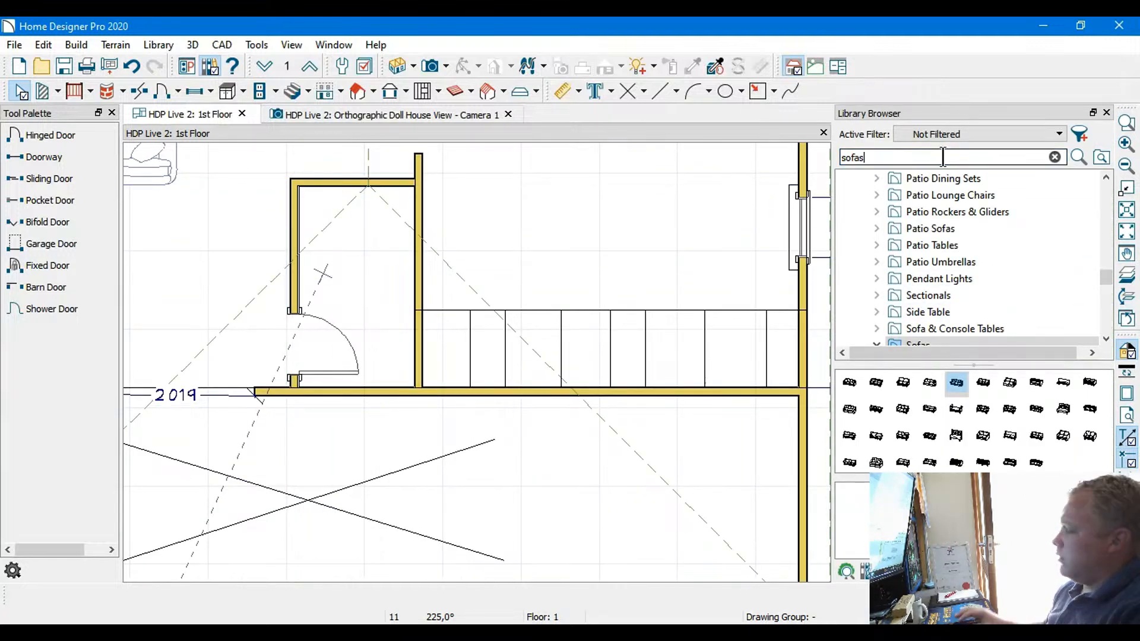
{"action": "key", "text": "BackSpace"}
{"action": "key", "text": "BackSpace"}
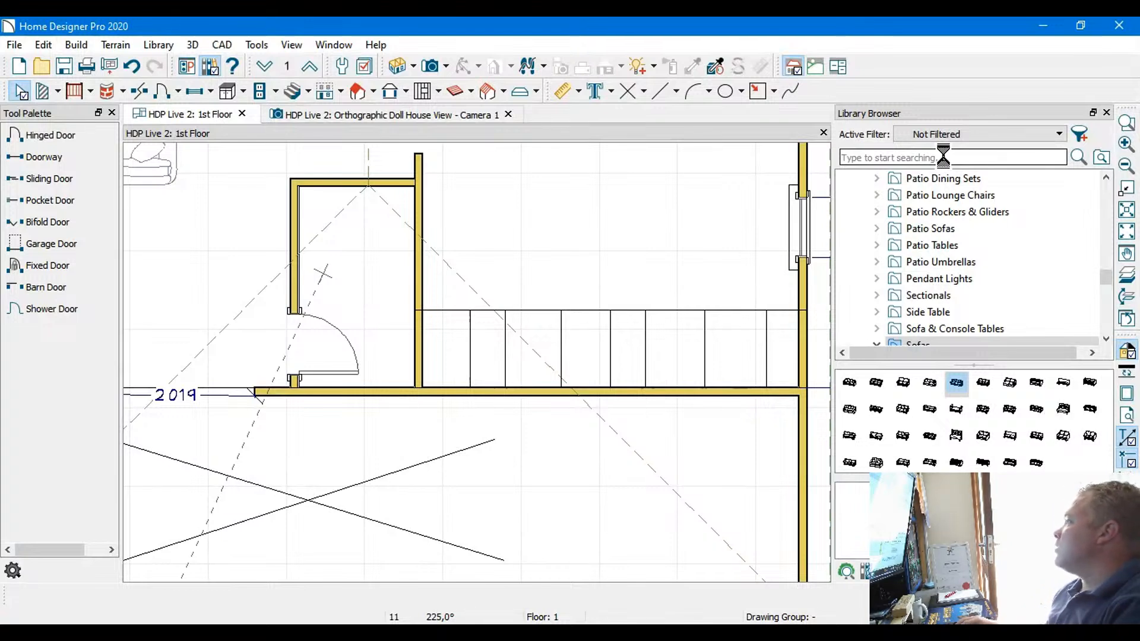
{"action": "type", "text": "toilet"}
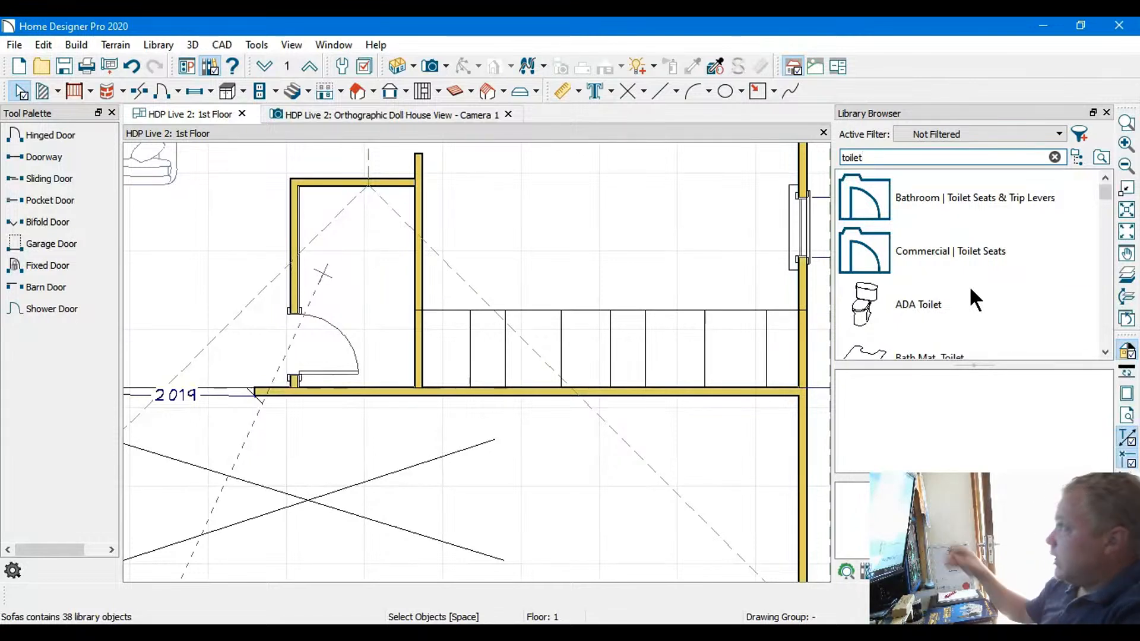
Choose the K-10493 Memoirs, Classic Comfort Height toilet from the library and try out its position inside the small room
{"action": "scroll", "coordinate": [966, 283], "scroll_direction": "down", "scroll_amount": 1}
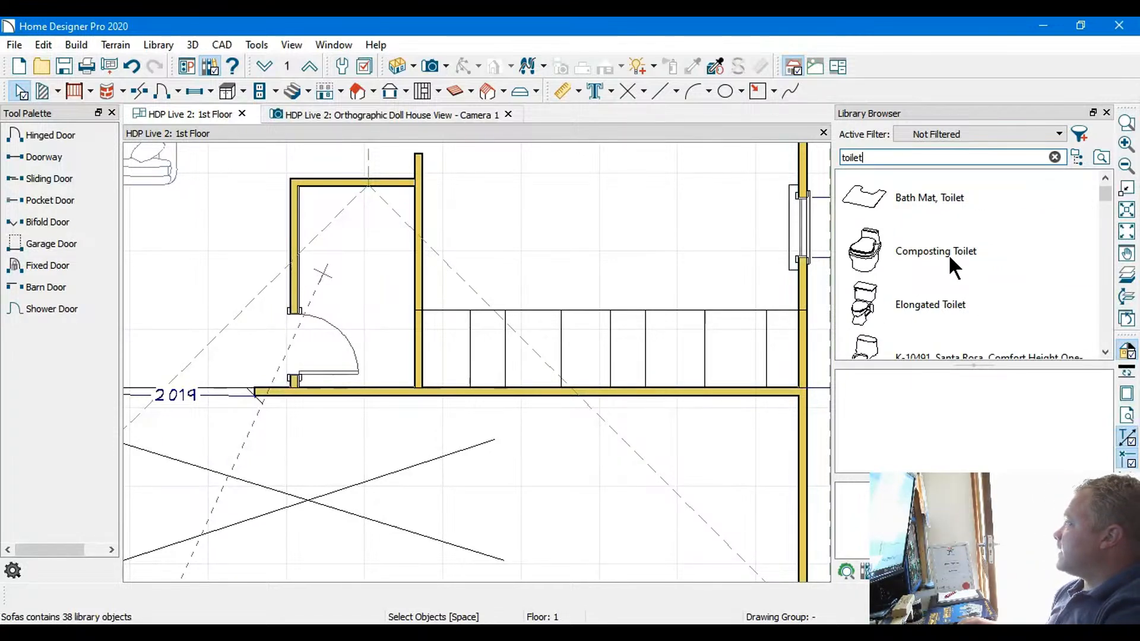
{"action": "scroll", "coordinate": [948, 254], "scroll_direction": "down", "scroll_amount": 2}
{"action": "scroll", "coordinate": [949, 254], "scroll_direction": "up", "scroll_amount": 1}
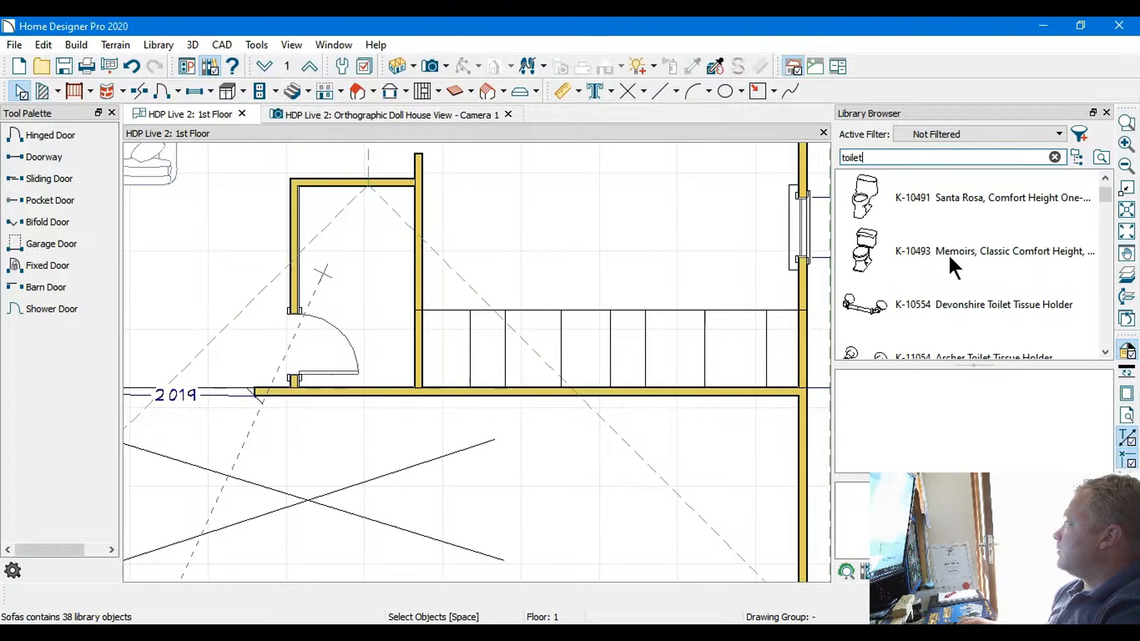
{"action": "scroll", "coordinate": [949, 254], "scroll_direction": "up", "scroll_amount": 1}
{"action": "scroll", "coordinate": [949, 254], "scroll_direction": "down", "scroll_amount": 1}
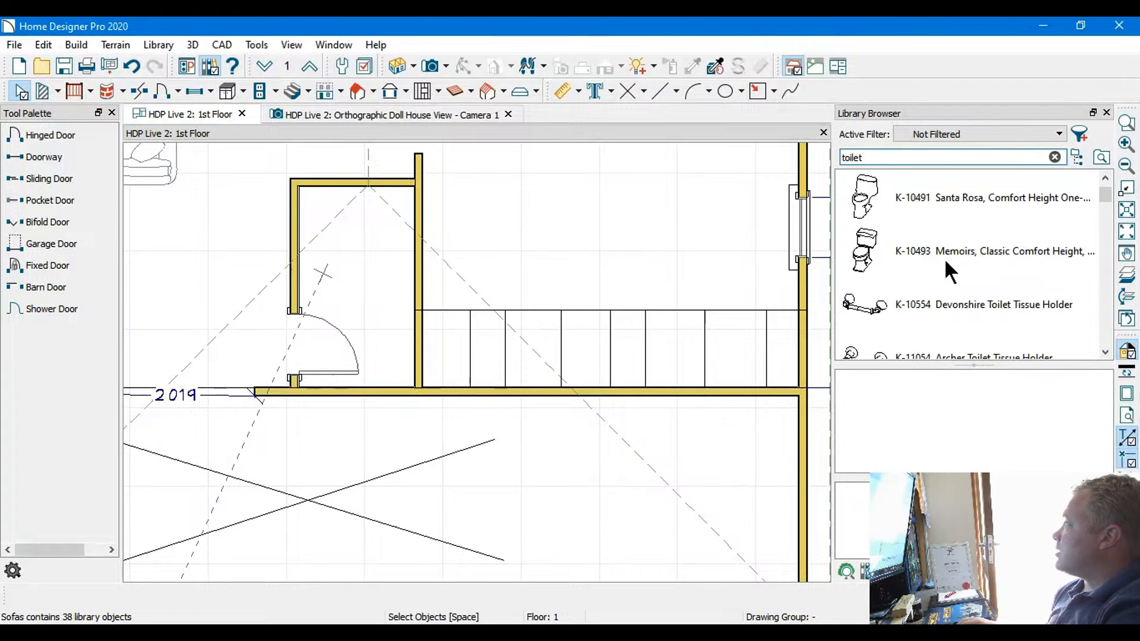
{"action": "left_click", "coordinate": [862, 257]}
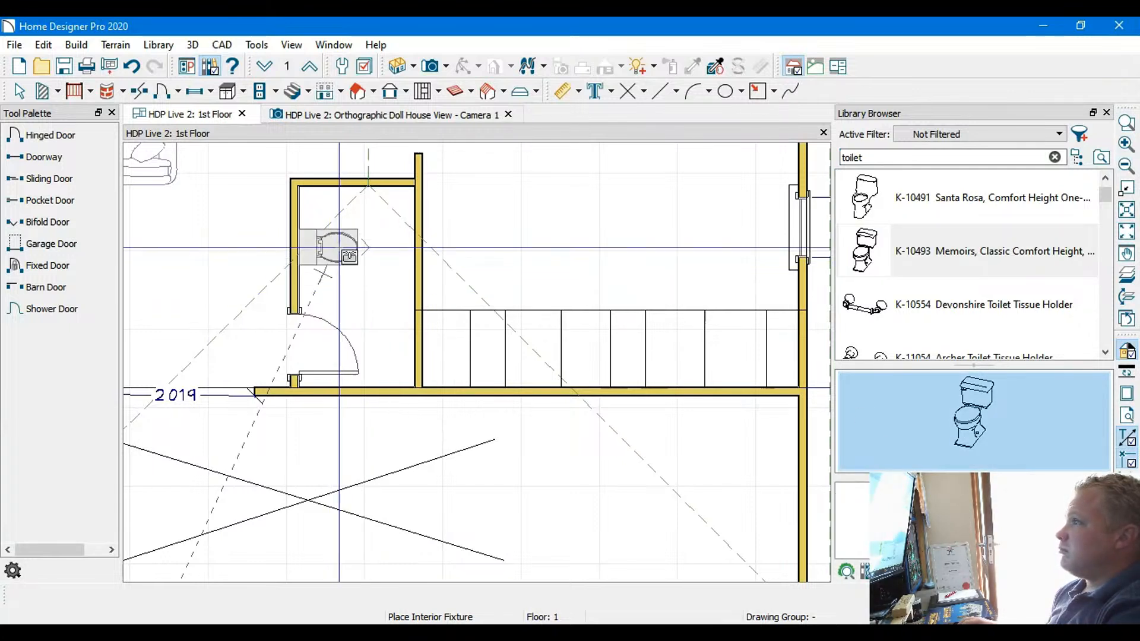
{"action": "scroll", "coordinate": [339, 247], "scroll_direction": "up", "scroll_amount": 3}
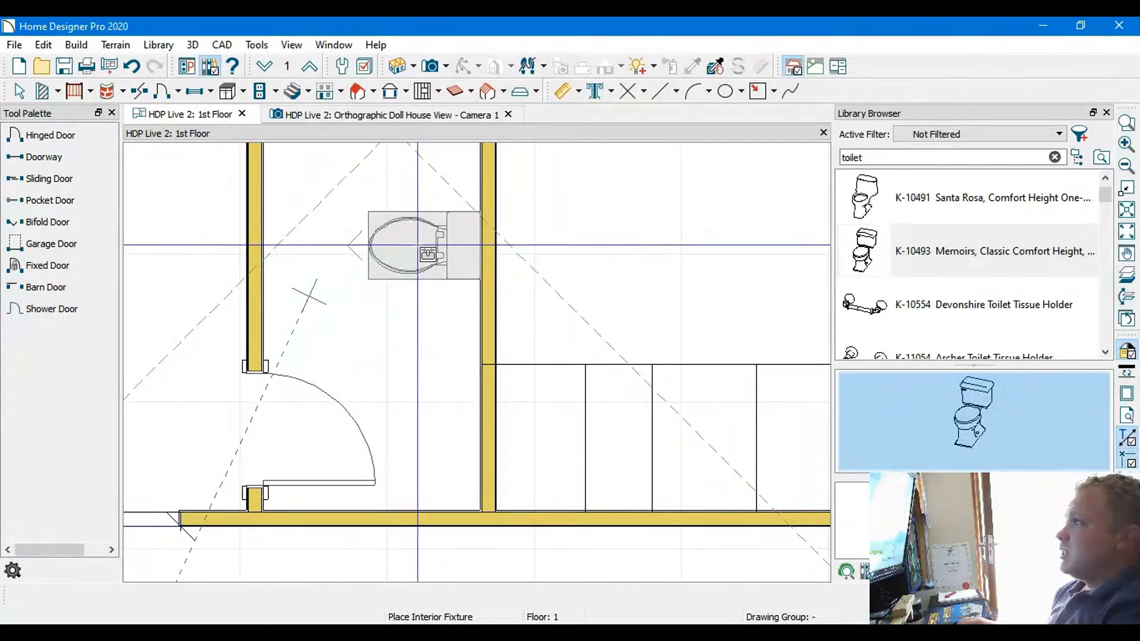
{"action": "middle_click_drag", "start_coordinate": [378, 258], "coordinate": [404, 316]}
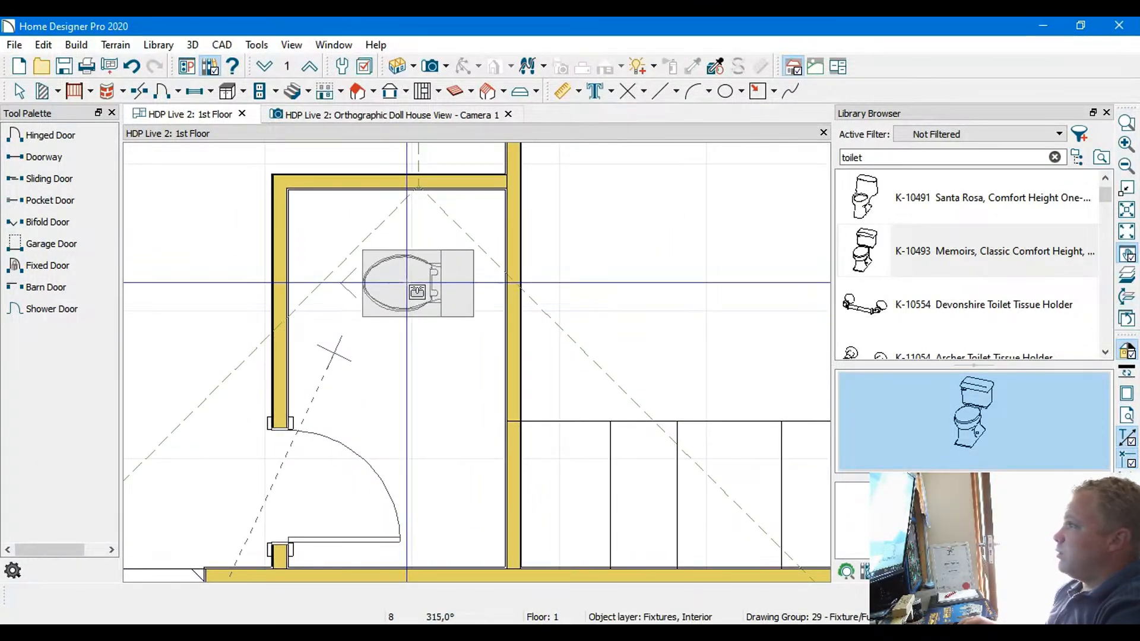
{"action": "scroll", "coordinate": [454, 284], "scroll_direction": "down", "scroll_amount": 4}
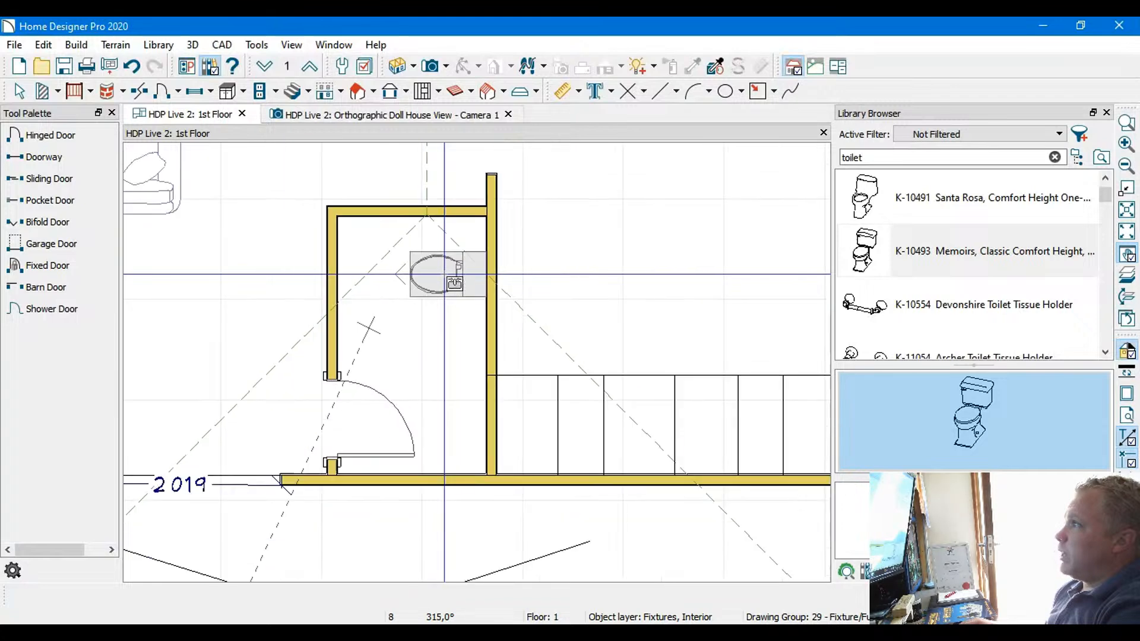
{"action": "middle_click_drag", "start_coordinate": [454, 284], "coordinate": [379, 447]}
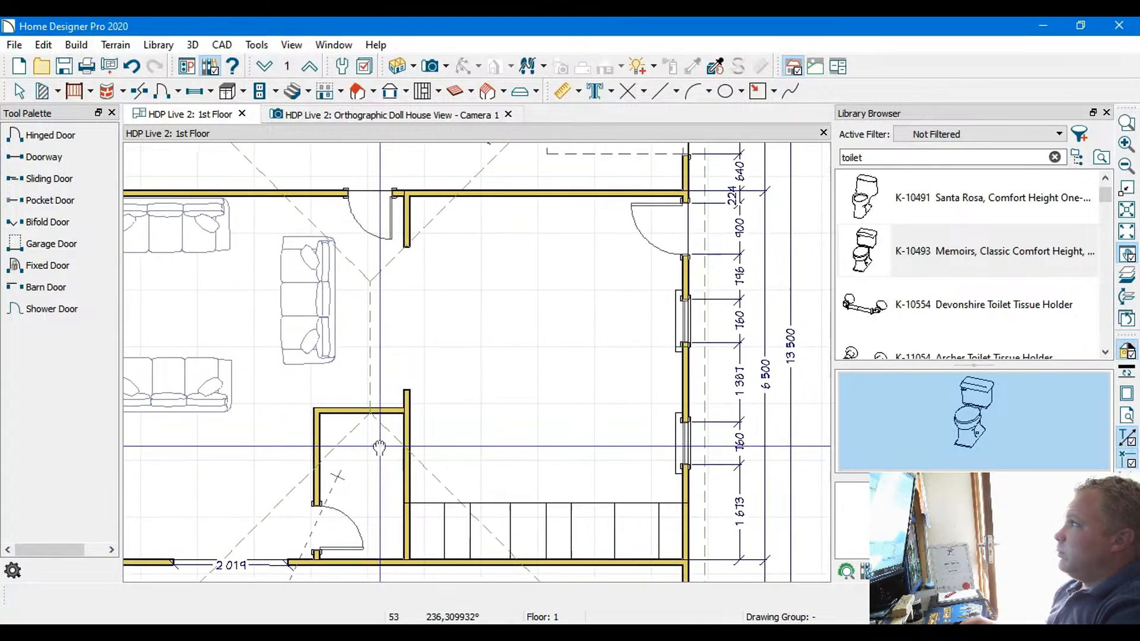
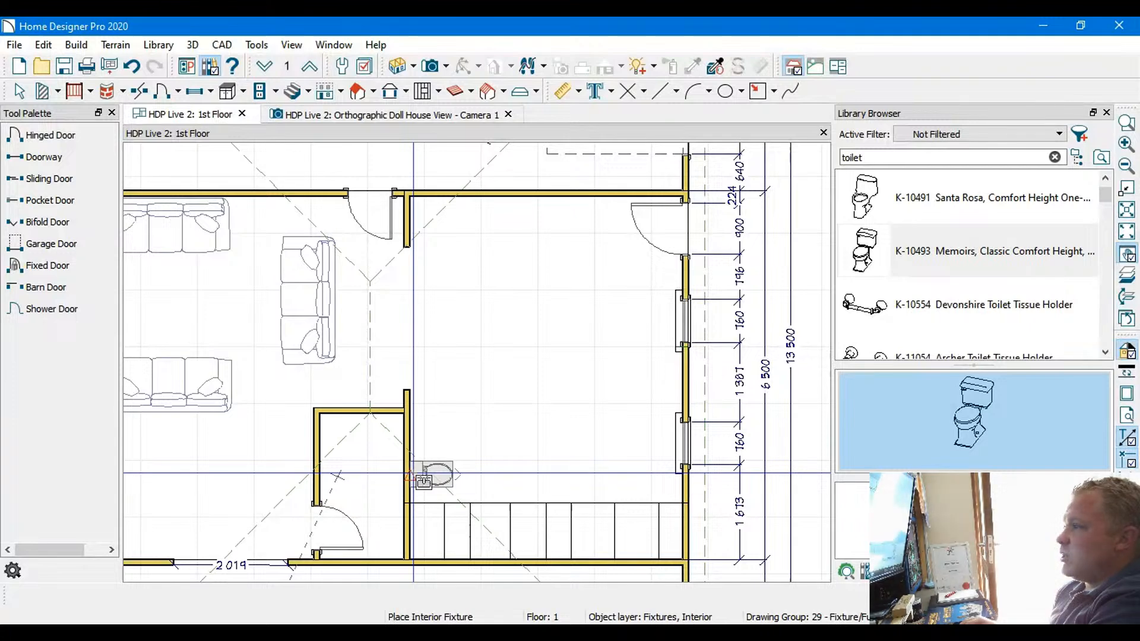
Place the Memoirs toilet in the small room against the wall opposite the door, facing into the room
{"action": "scroll", "coordinate": [372, 474], "scroll_direction": "up", "scroll_amount": 3}
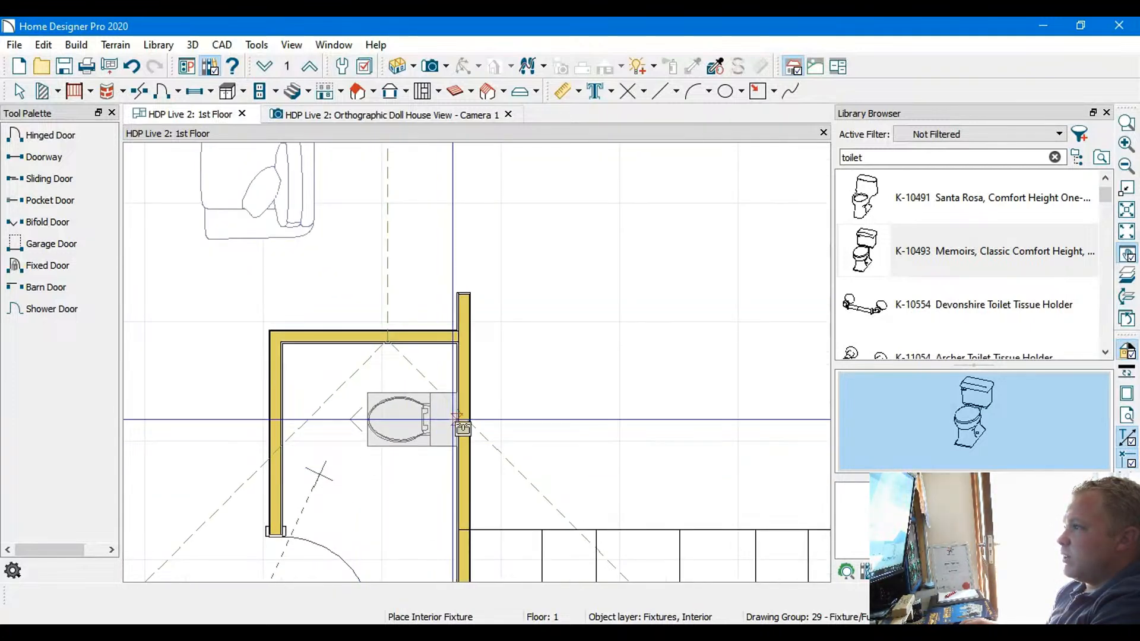
{"action": "scroll", "coordinate": [434, 440], "scroll_direction": "up", "scroll_amount": 1}
{"action": "middle_click_drag", "start_coordinate": [435, 441], "coordinate": [520, 291]}
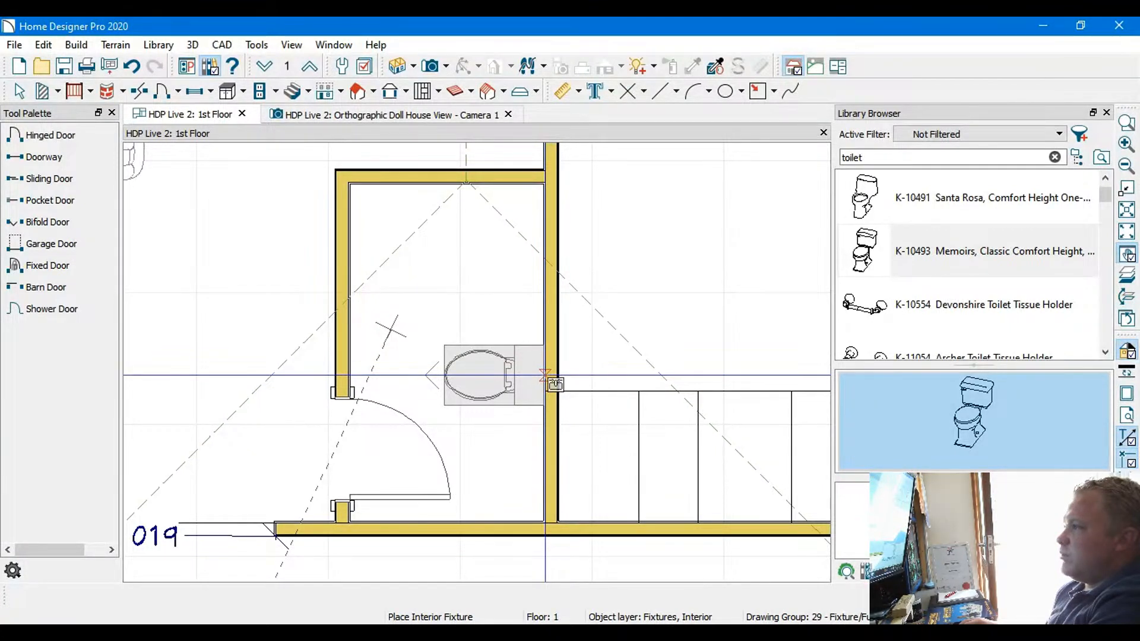
{"action": "left_click", "coordinate": [552, 381]}
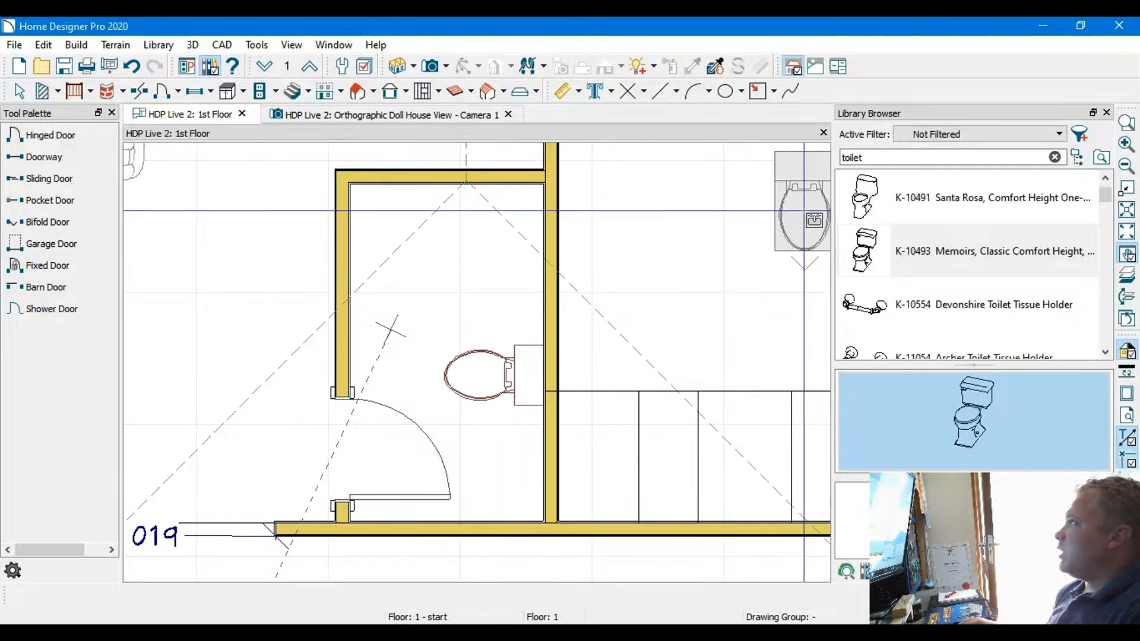
Replace the toilet search in the library with a search for "shower"
{"action": "left_click", "coordinate": [888, 164]}
{"action": "key", "text": "BackSpace"}
{"action": "key", "text": "BackSpace"}
{"action": "key", "text": "BackSpace"}
{"action": "key", "text": "BackSpace"}
{"action": "key", "text": "BackSpace"}
{"action": "key", "text": "BackSpace"}
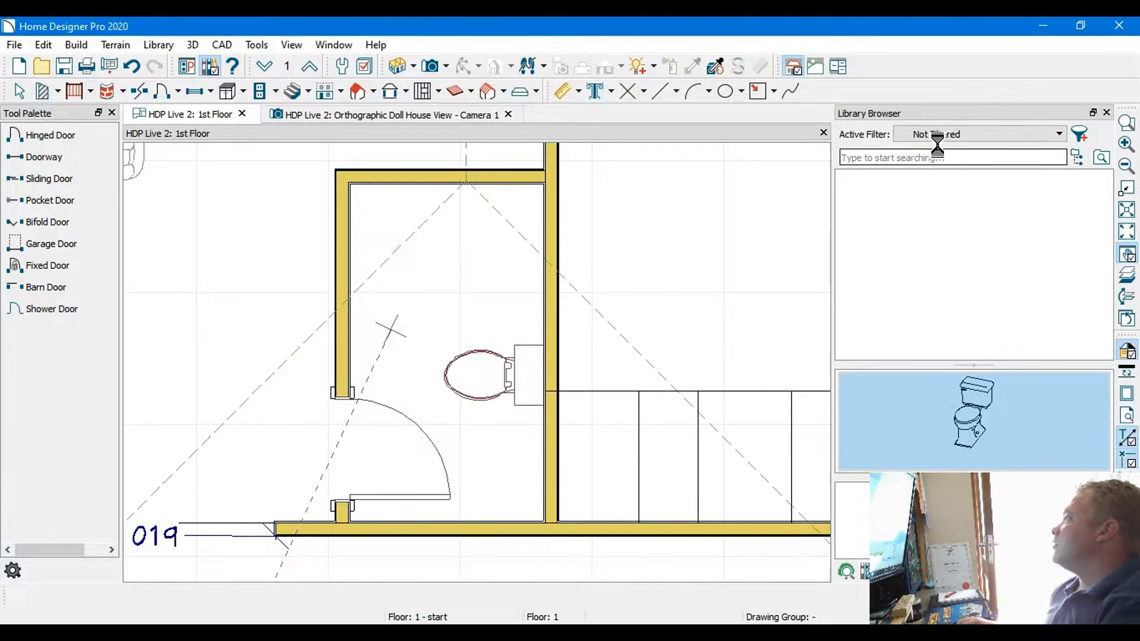
{"action": "type", "text": "shower"}
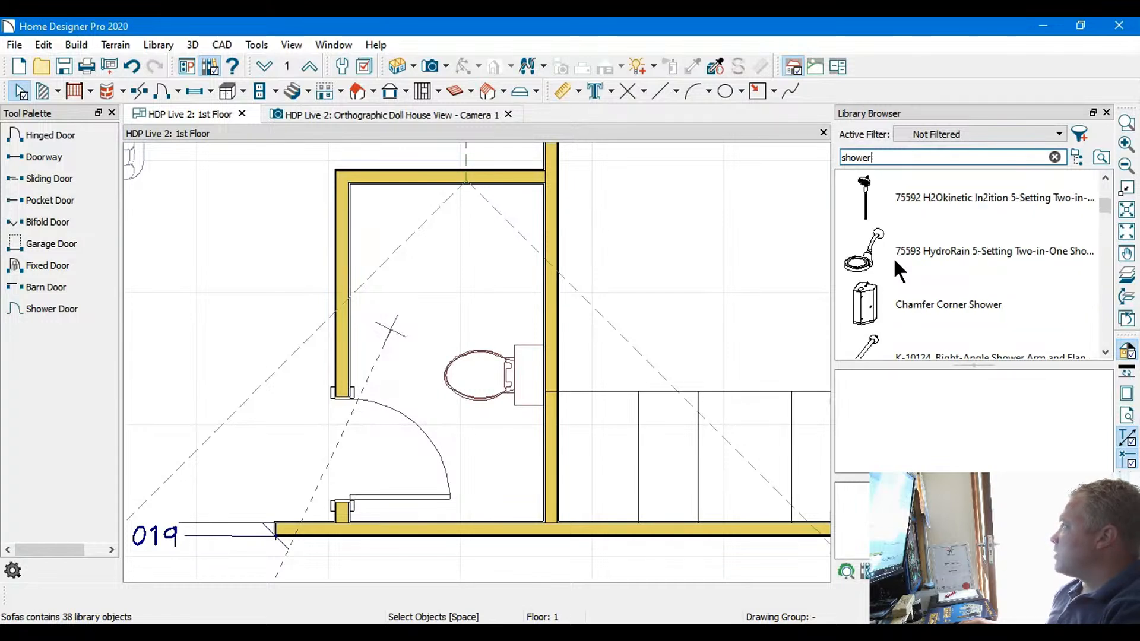
Place a Chamfer Corner Shower in the small room's upper corner on the toilet's wall, and leave placement mode
{"action": "left_click", "coordinate": [868, 305]}
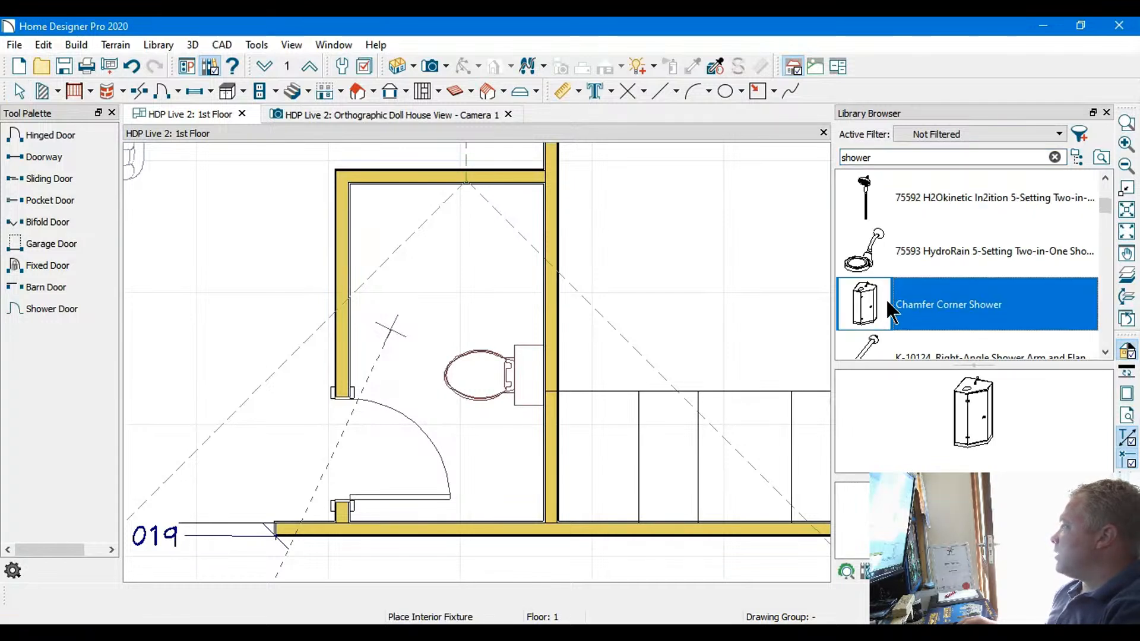
{"action": "left_click_drag", "start_coordinate": [968, 443], "coordinate": [410, 243]}
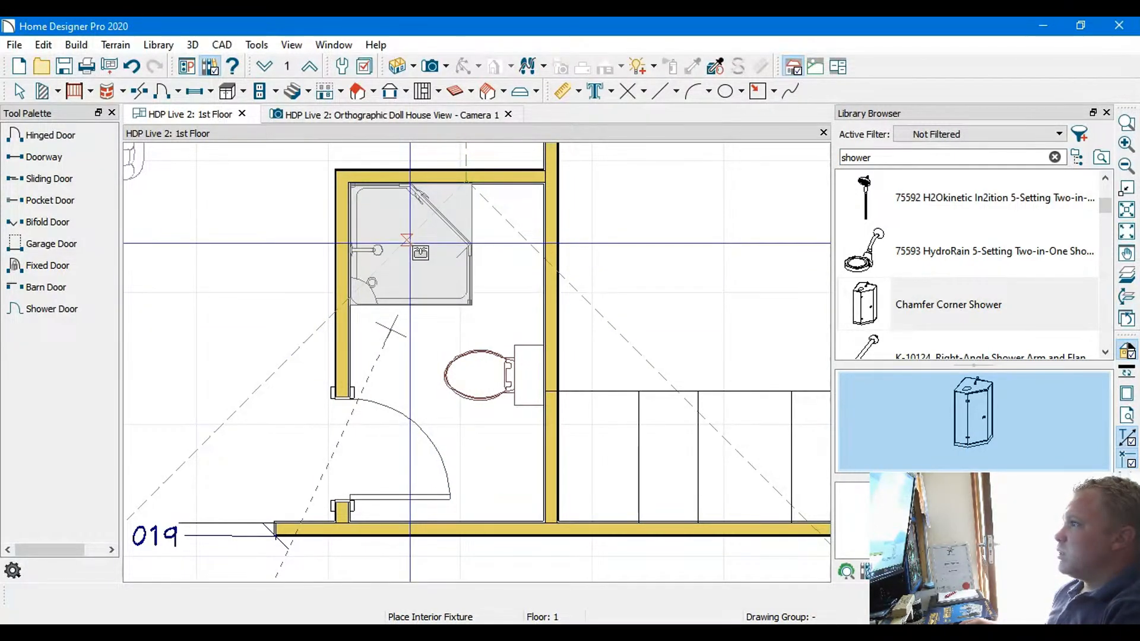
{"action": "mouse_move", "coordinate": [410, 244]}
{"action": "left_mouse_down"}
{"action": "mouse_move", "coordinate": [496, 236]}
{"action": "mouse_move", "coordinate": [486, 227]}
{"action": "left_mouse_up"}
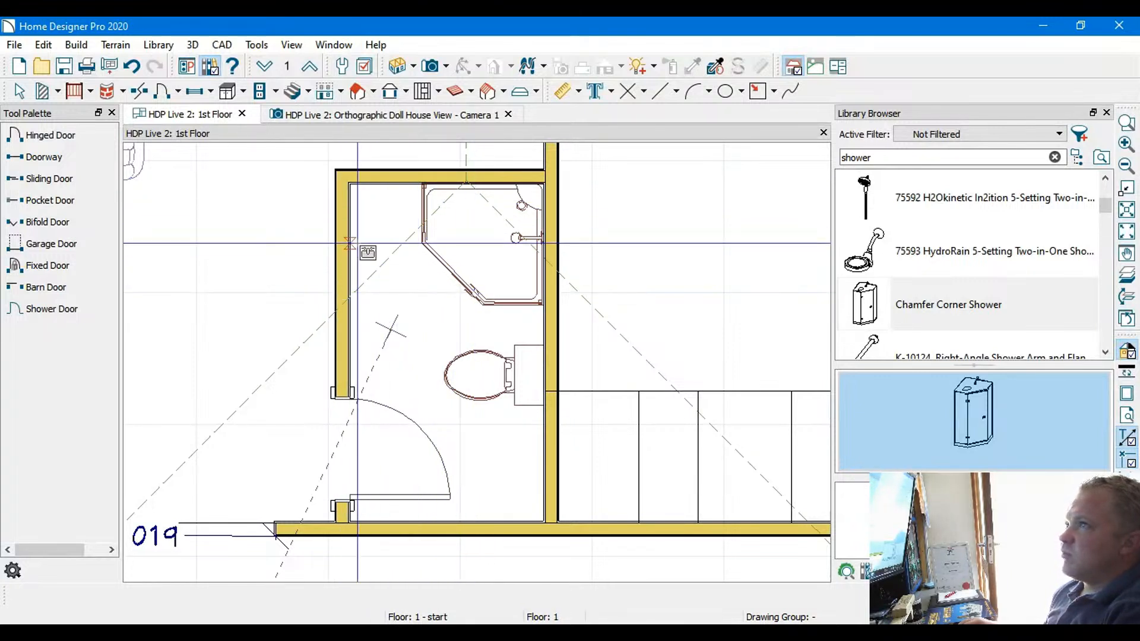
{"action": "left_click", "coordinate": [21, 92]}
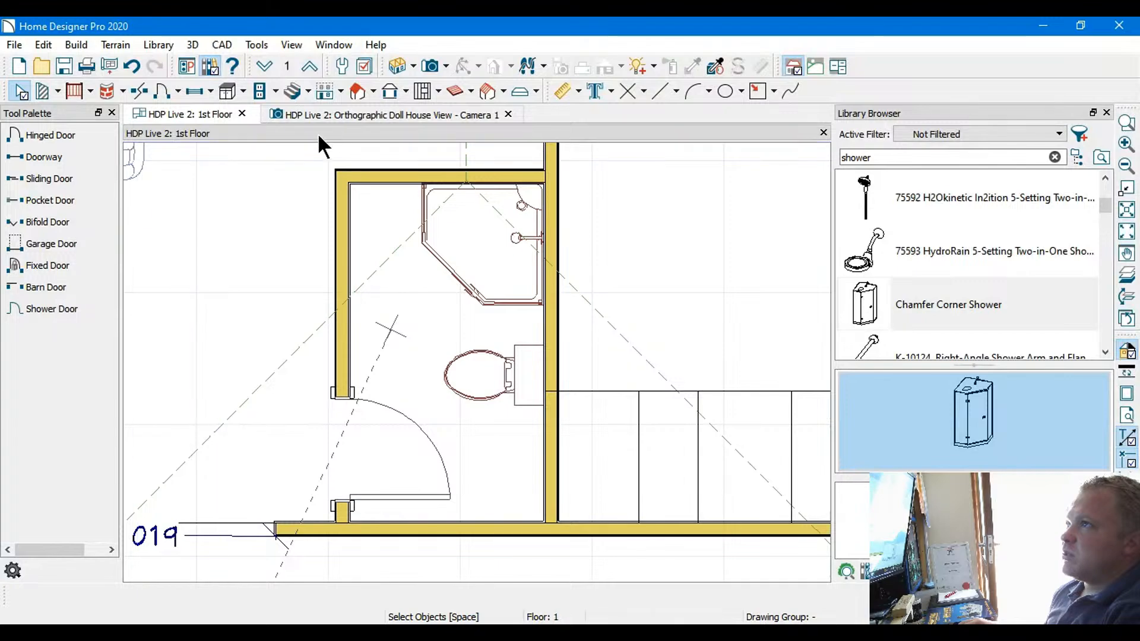
Inspect the small room's shower and toilet in the orthographic doll house view, from an angle and from above
{"action": "left_click", "coordinate": [346, 117]}
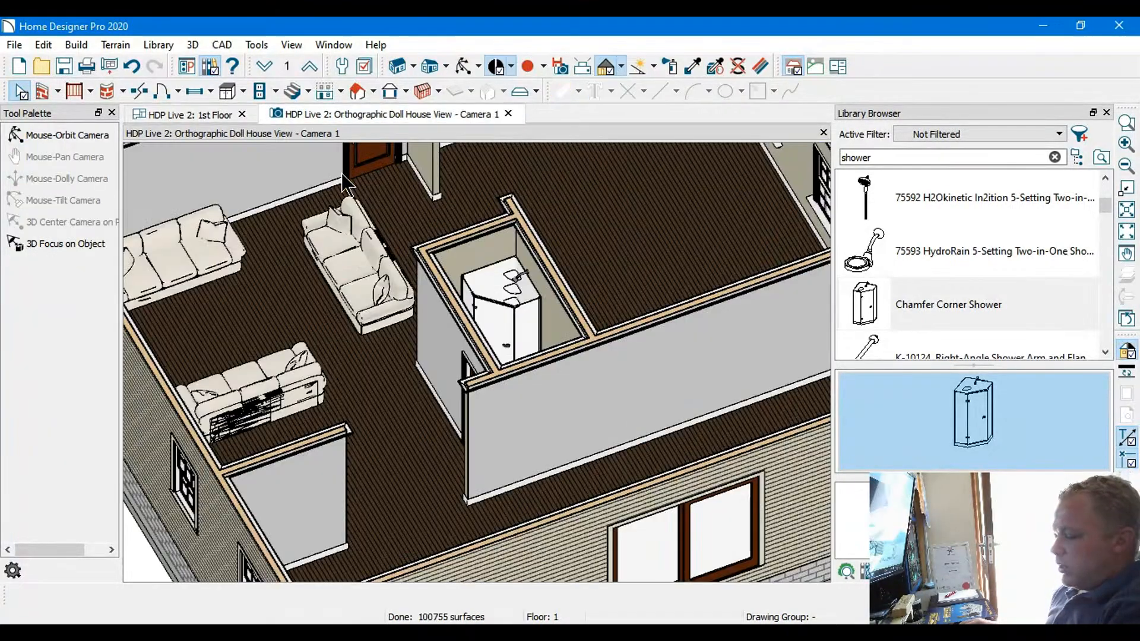
{"action": "middle_click_drag", "start_coordinate": [399, 336], "coordinate": [395, 362]}
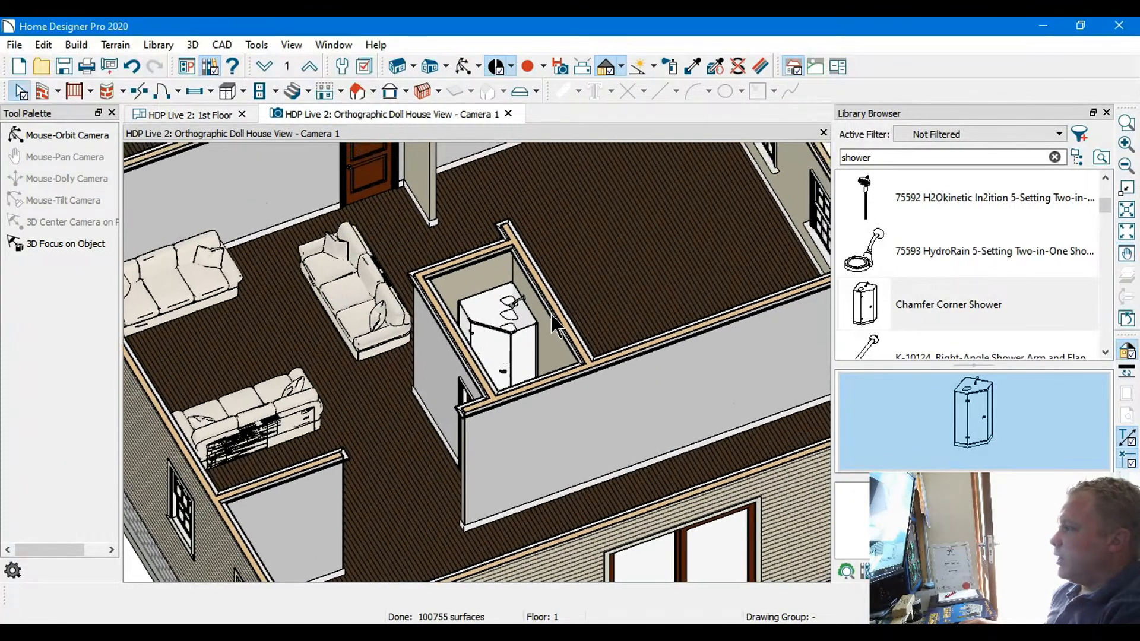
{"action": "middle_click_drag", "start_coordinate": [555, 311], "coordinate": [487, 398]}
{"action": "scroll", "coordinate": [490, 398], "scroll_direction": "up", "scroll_amount": 8}
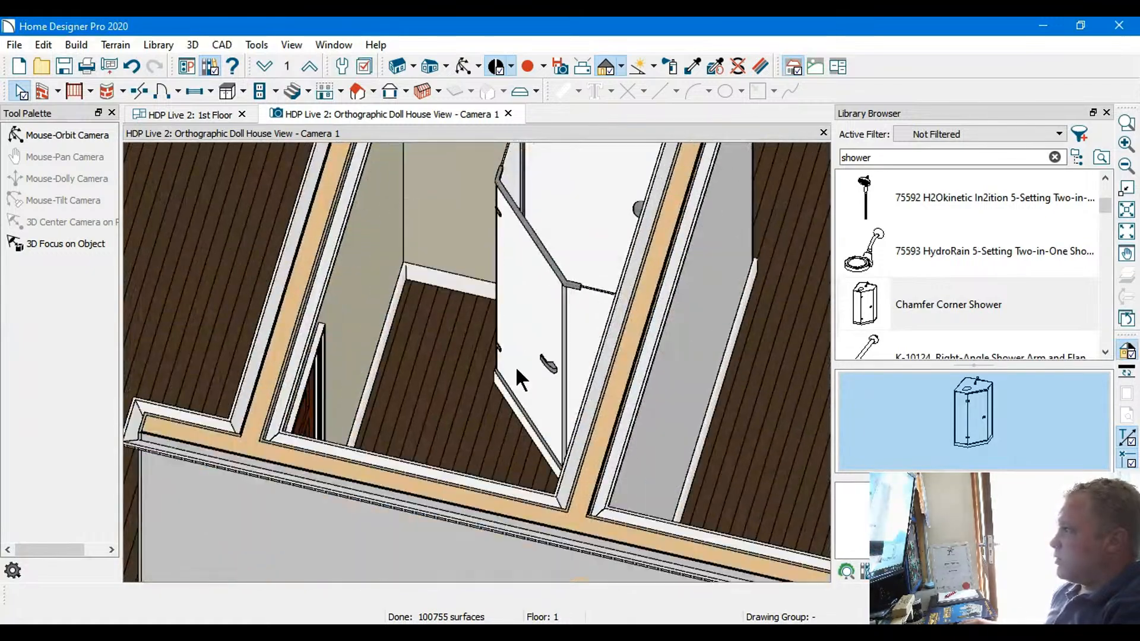
{"action": "middle_click_drag", "start_coordinate": [520, 362], "coordinate": [532, 369]}
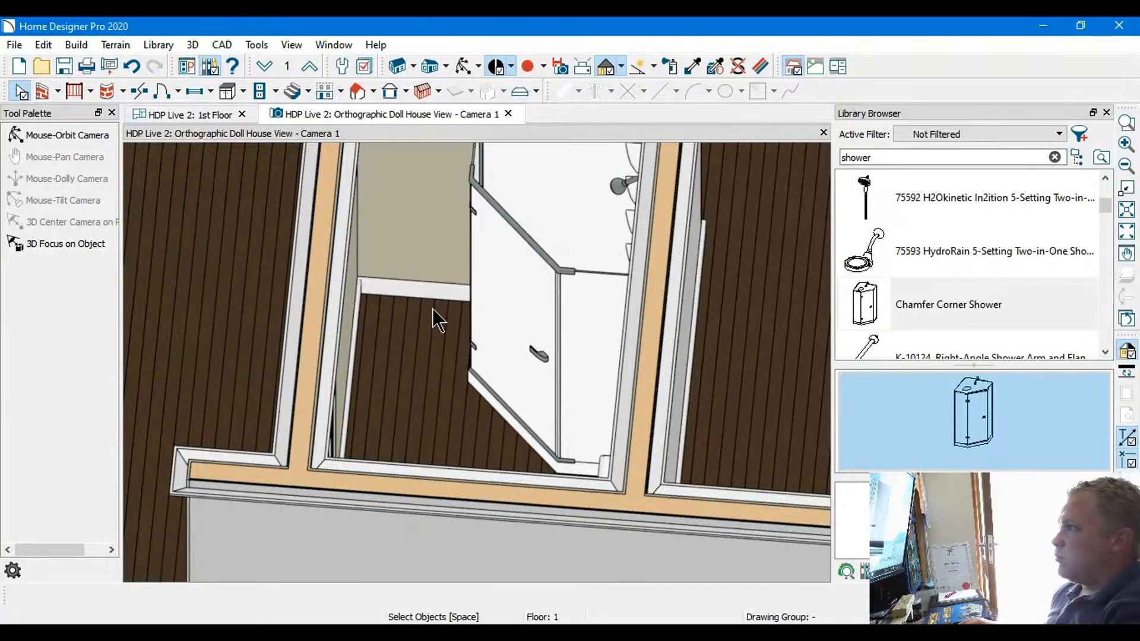
{"action": "scroll", "coordinate": [475, 336], "scroll_direction": "down", "scroll_amount": 6}
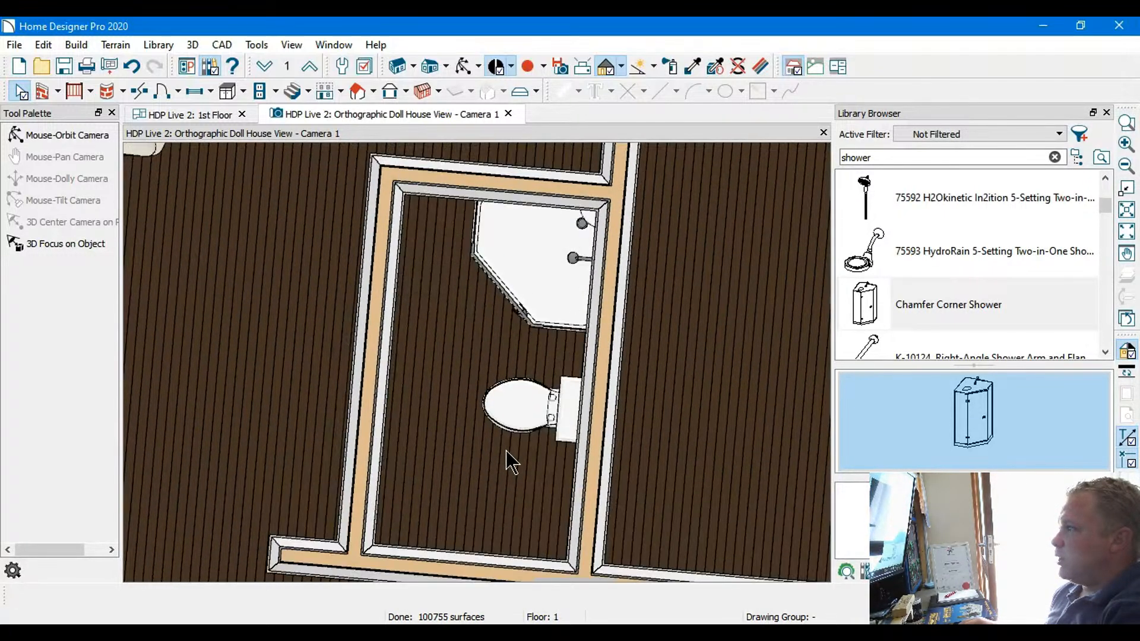
{"action": "mouse_move", "coordinate": [525, 457]}
{"action": "middle_mouse_down"}
{"action": "mouse_move", "coordinate": [544, 436]}
{"action": "mouse_move", "coordinate": [532, 448]}
{"action": "middle_mouse_up"}
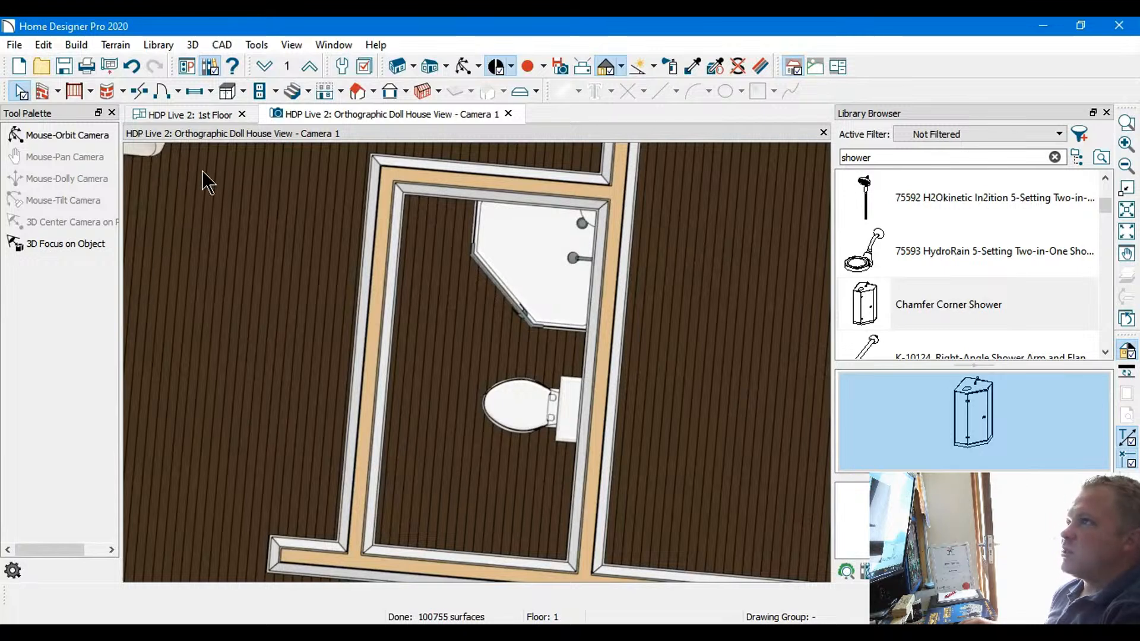
Compare the space around the toilet and shower in the first-floor plan with the doll house view, ending in the plan
{"action": "left_click", "coordinate": [198, 113]}
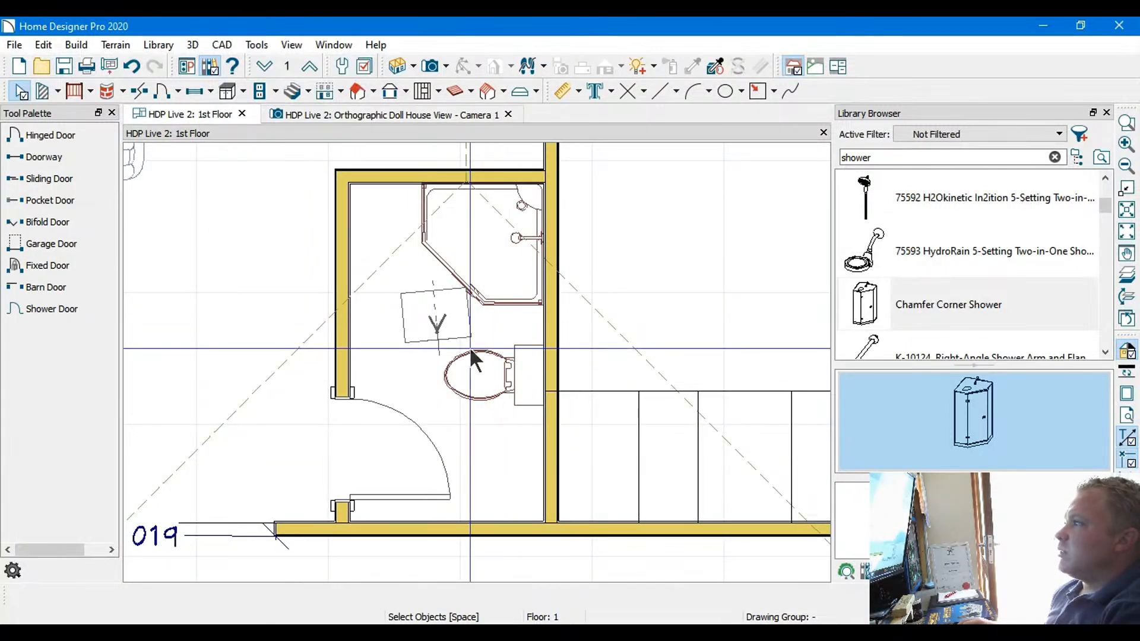
{"action": "scroll", "coordinate": [444, 336], "scroll_direction": "up", "scroll_amount": 4}
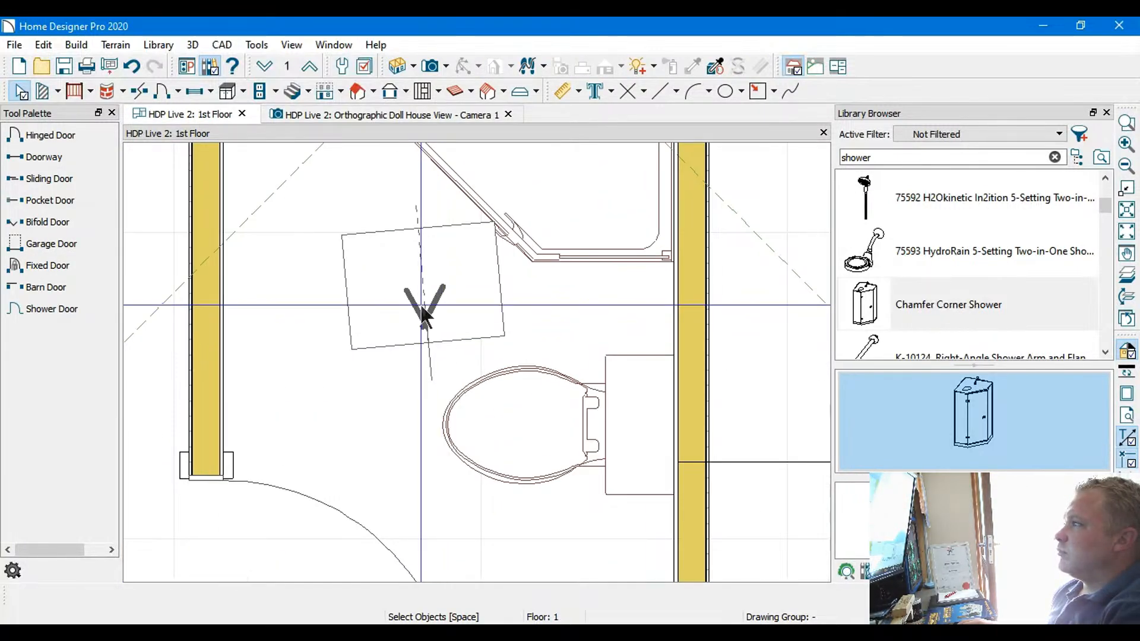
{"action": "left_click", "coordinate": [309, 114]}
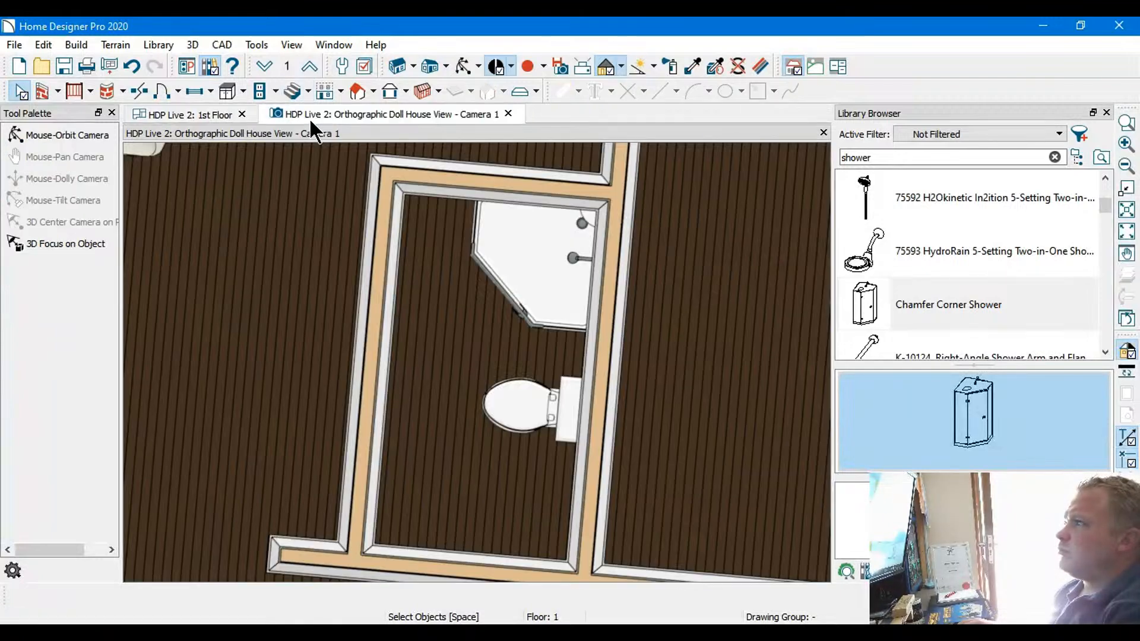
{"action": "left_click", "coordinate": [194, 115]}
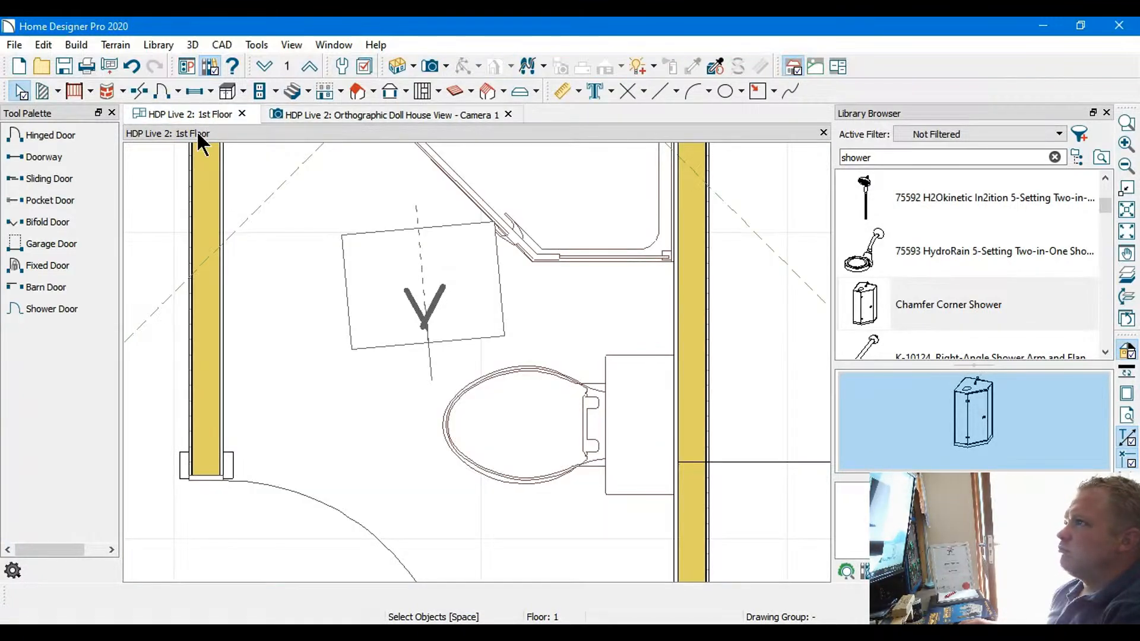
{"action": "scroll", "coordinate": [473, 393], "scroll_direction": "down", "scroll_amount": 3}
{"action": "scroll", "coordinate": [463, 380], "scroll_direction": "up", "scroll_amount": 1}
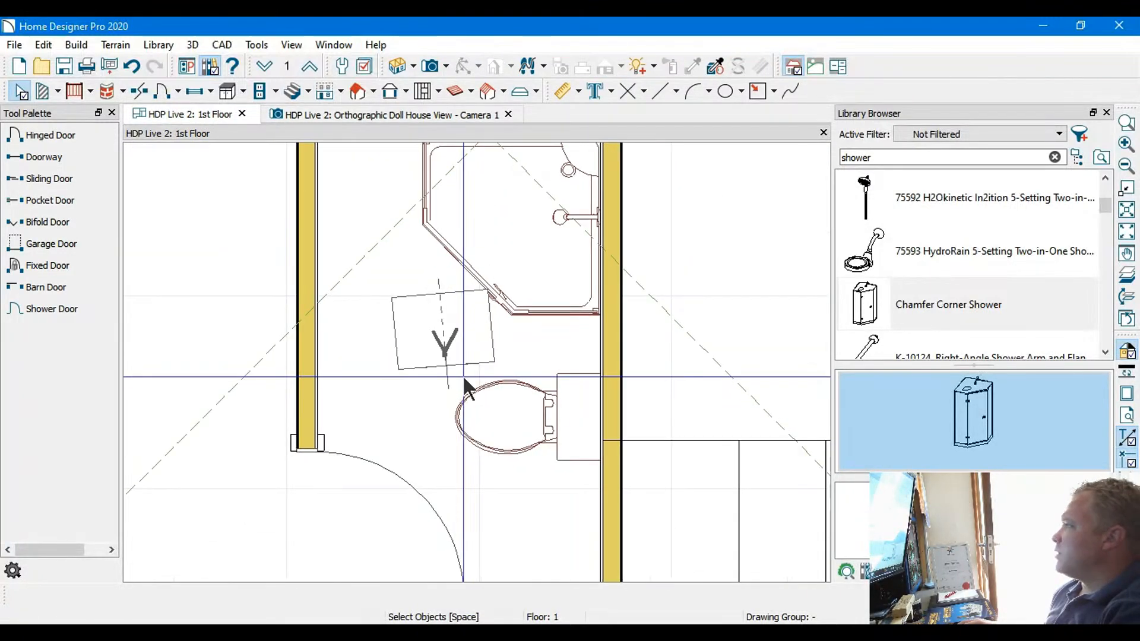
Replace the shower search in the library with a search for "cabinet"
{"action": "left_click", "coordinate": [1054, 157]}
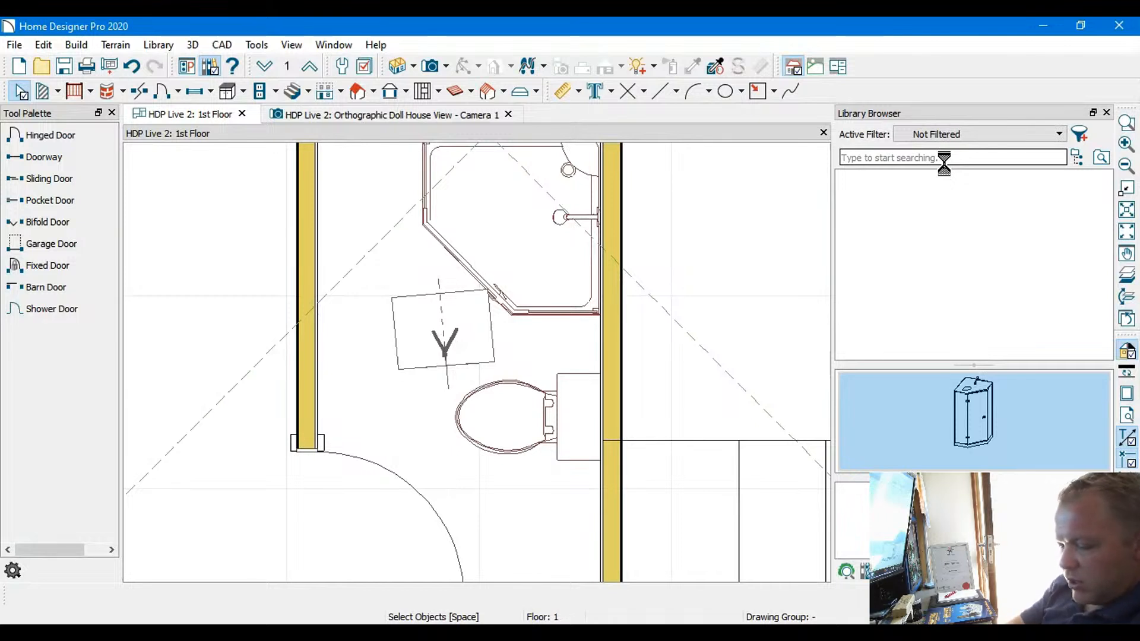
{"action": "type", "text": "cabinet"}
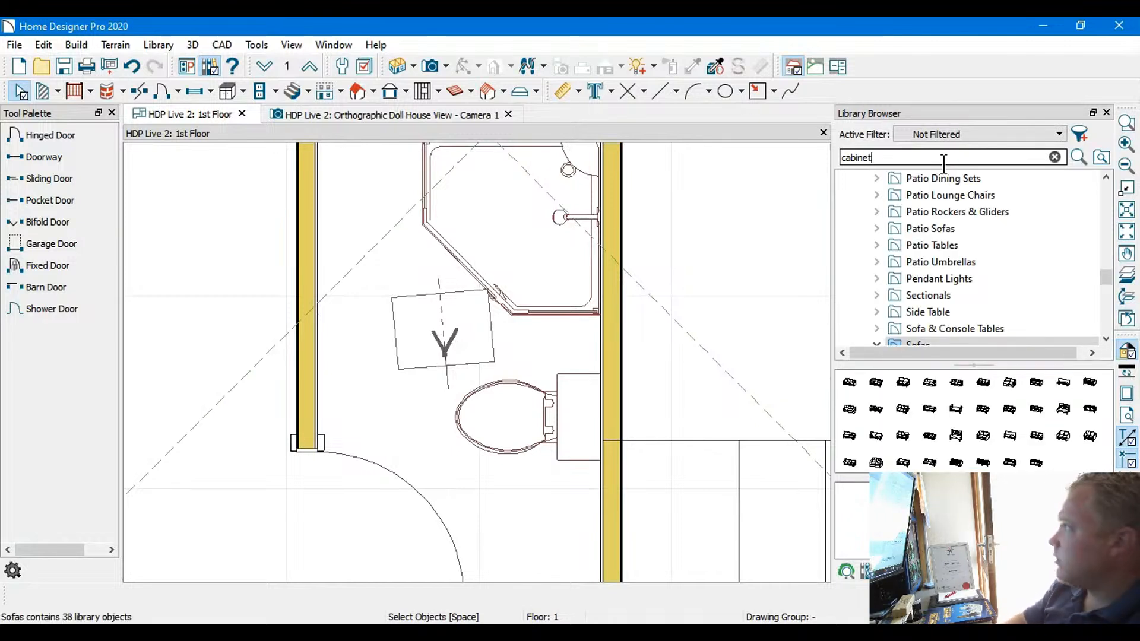
{"action": "key", "text": "Return"}
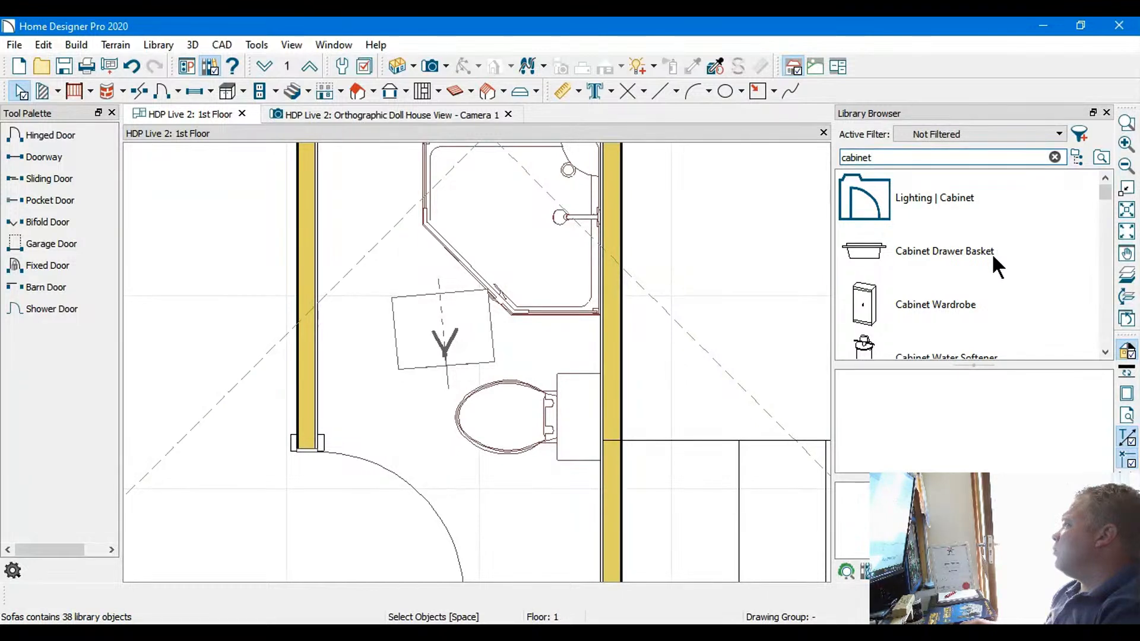
Look through the cabinet search results for a unit that suits the small room
{"action": "scroll", "coordinate": [992, 256], "scroll_direction": "down", "scroll_amount": 1}
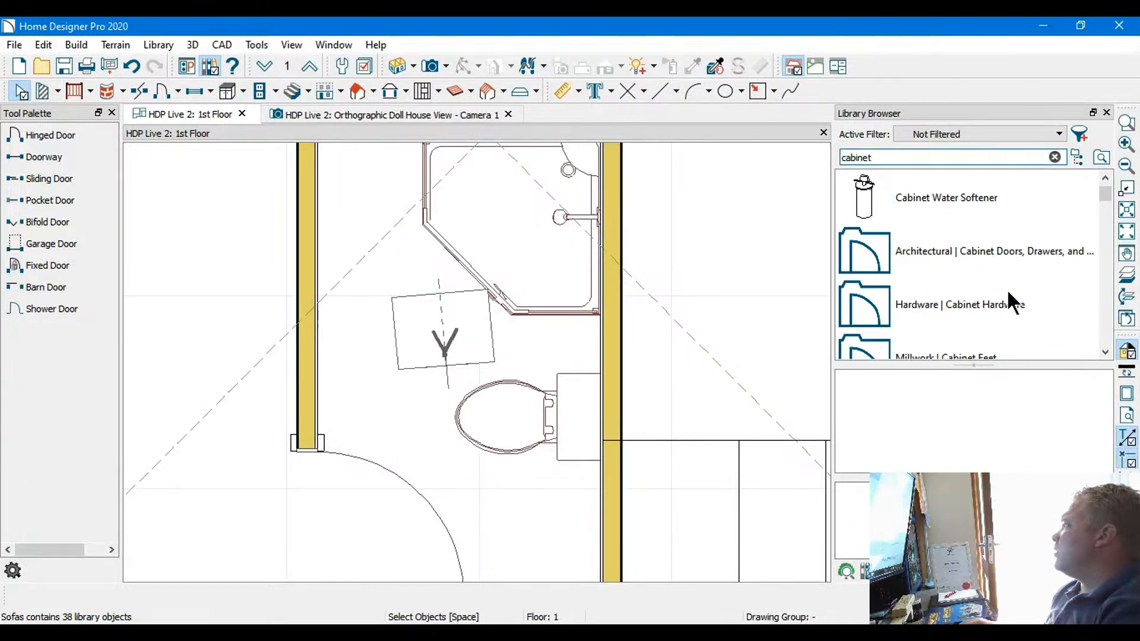
{"action": "scroll", "coordinate": [1032, 293], "scroll_direction": "down", "scroll_amount": 1}
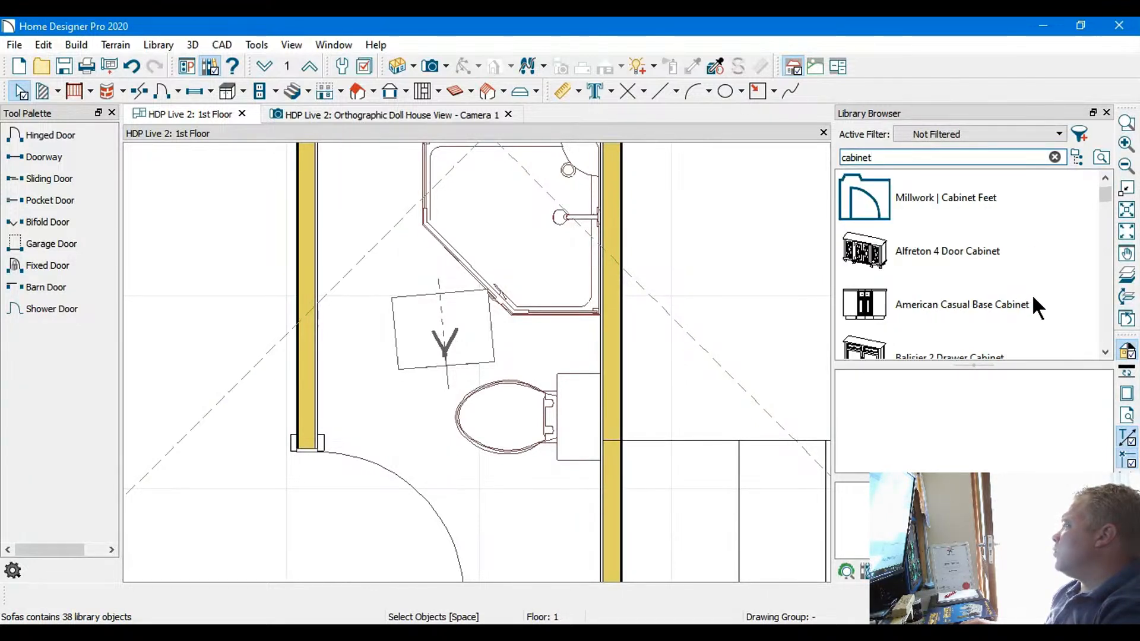
{"action": "scroll", "coordinate": [1038, 315], "scroll_direction": "down", "scroll_amount": 1}
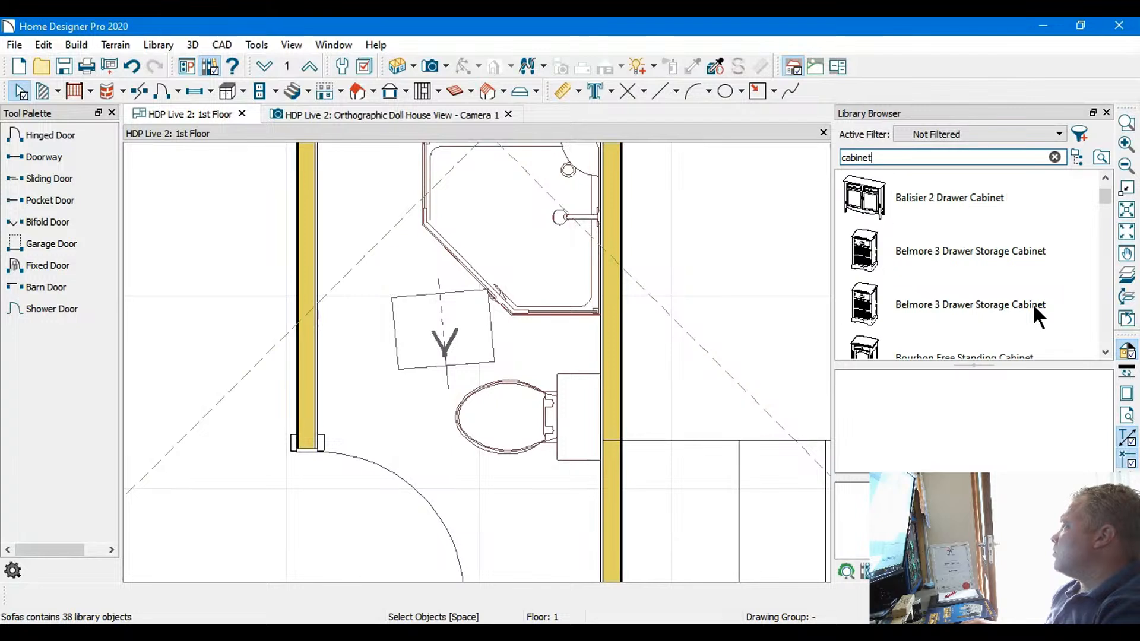
{"action": "scroll", "coordinate": [1035, 307], "scroll_direction": "down", "scroll_amount": 1}
{"action": "scroll", "coordinate": [1035, 307], "scroll_direction": "down", "scroll_amount": 1}
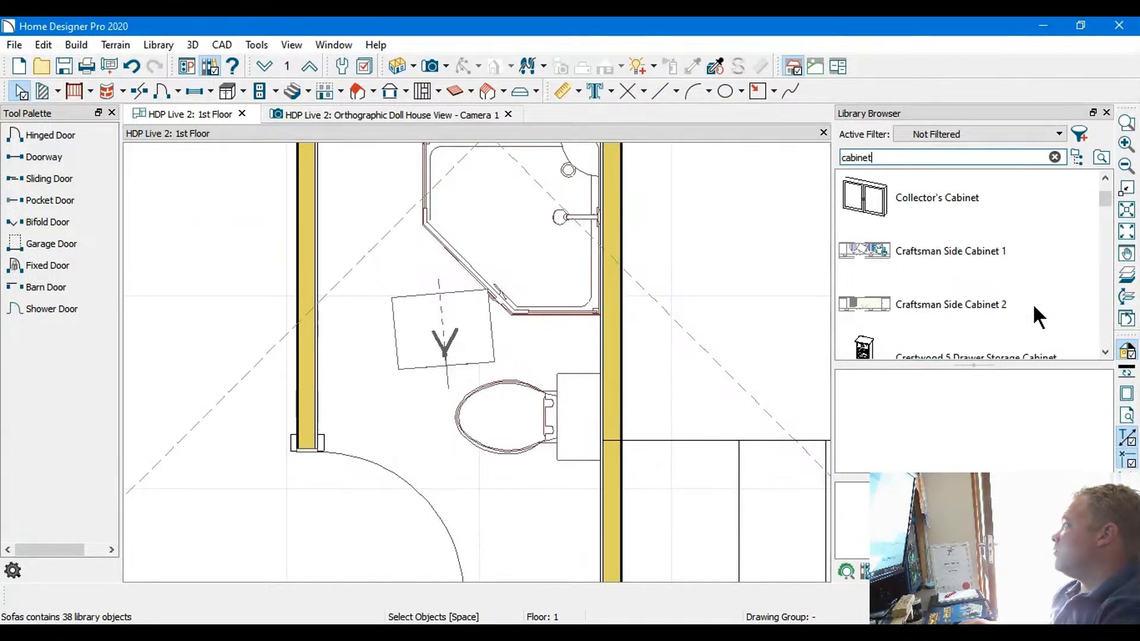
{"action": "scroll", "coordinate": [1034, 307], "scroll_direction": "down", "scroll_amount": 1}
{"action": "scroll", "coordinate": [1035, 307], "scroll_direction": "down", "scroll_amount": 1}
{"action": "scroll", "coordinate": [1035, 307], "scroll_direction": "down", "scroll_amount": 1}
{"action": "scroll", "coordinate": [1034, 307], "scroll_direction": "down", "scroll_amount": 4}
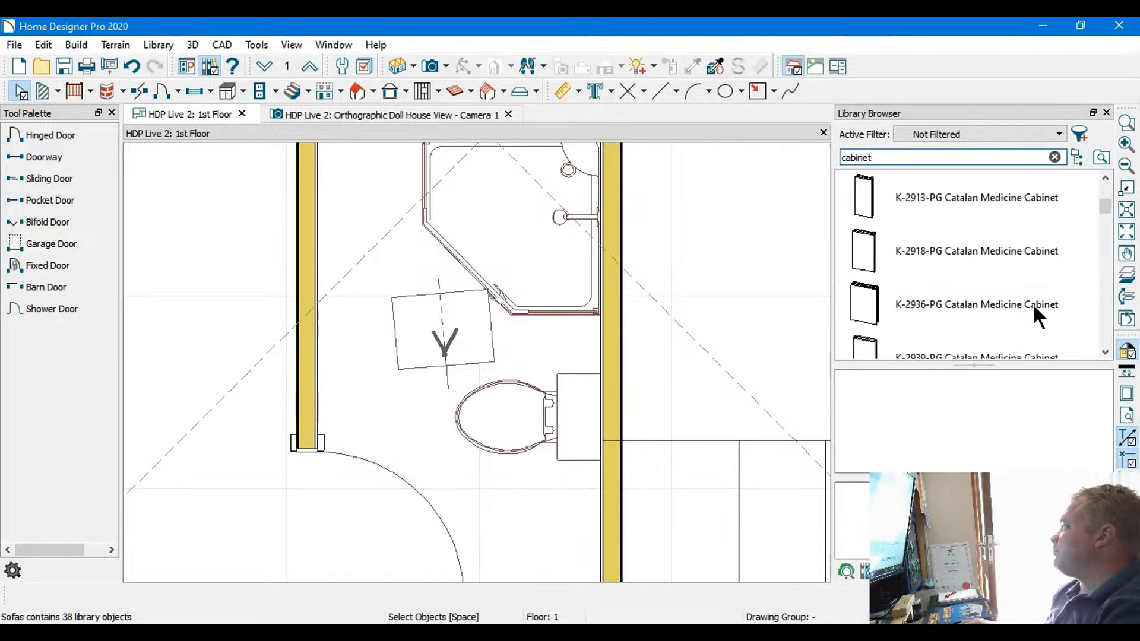
{"action": "scroll", "coordinate": [1034, 306], "scroll_direction": "down", "scroll_amount": 3}
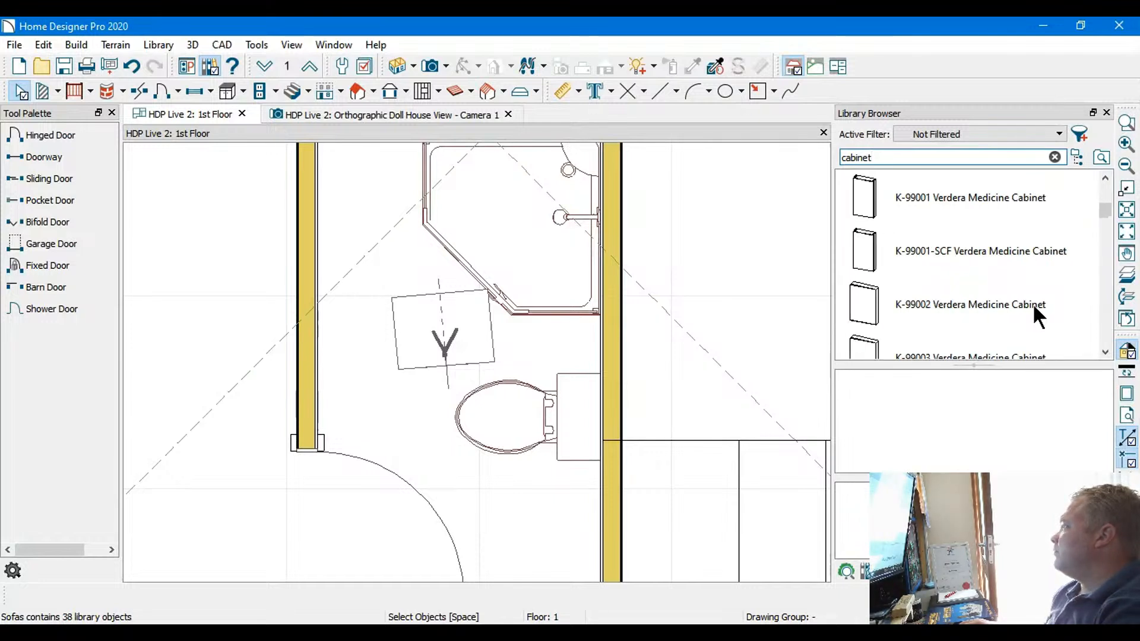
{"action": "scroll", "coordinate": [1032, 303], "scroll_direction": "up", "scroll_amount": 10}
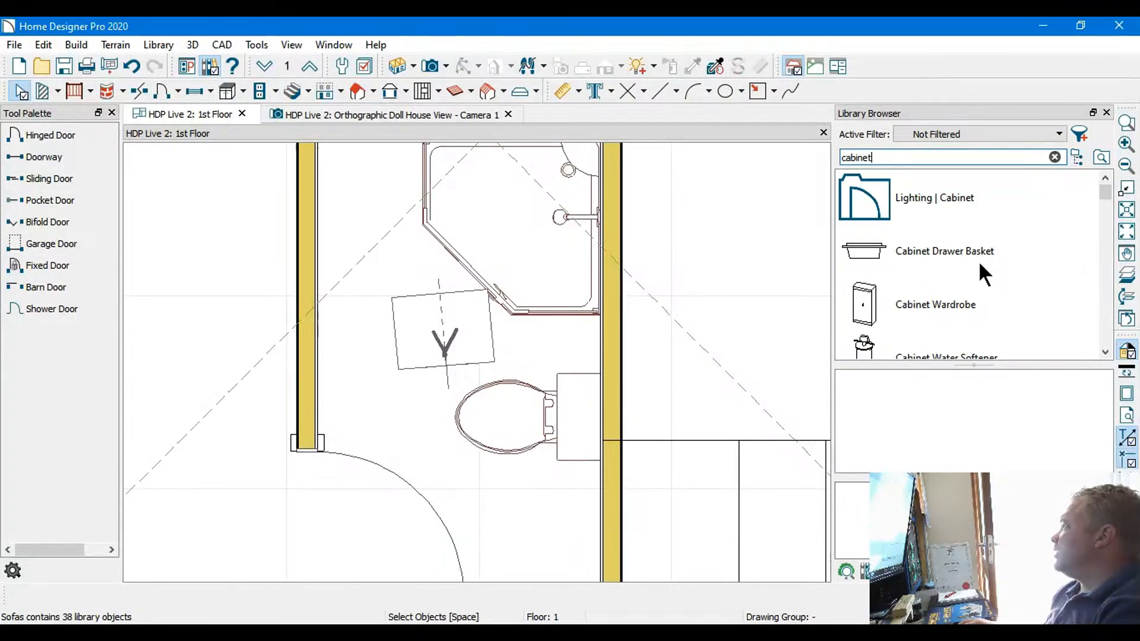
Compare the Cabinet Drawer Basket, Cabinet Wardrobe and Cabinet Water Softener in the cabinet search results
{"action": "left_click", "coordinate": [867, 246]}
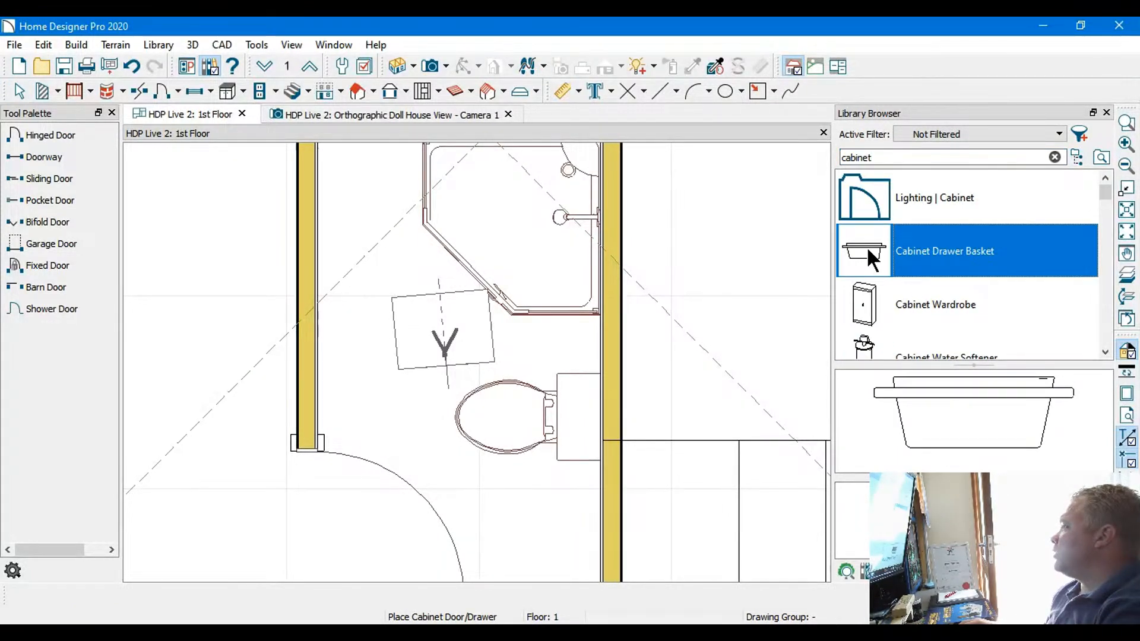
{"action": "left_click", "coordinate": [960, 309]}
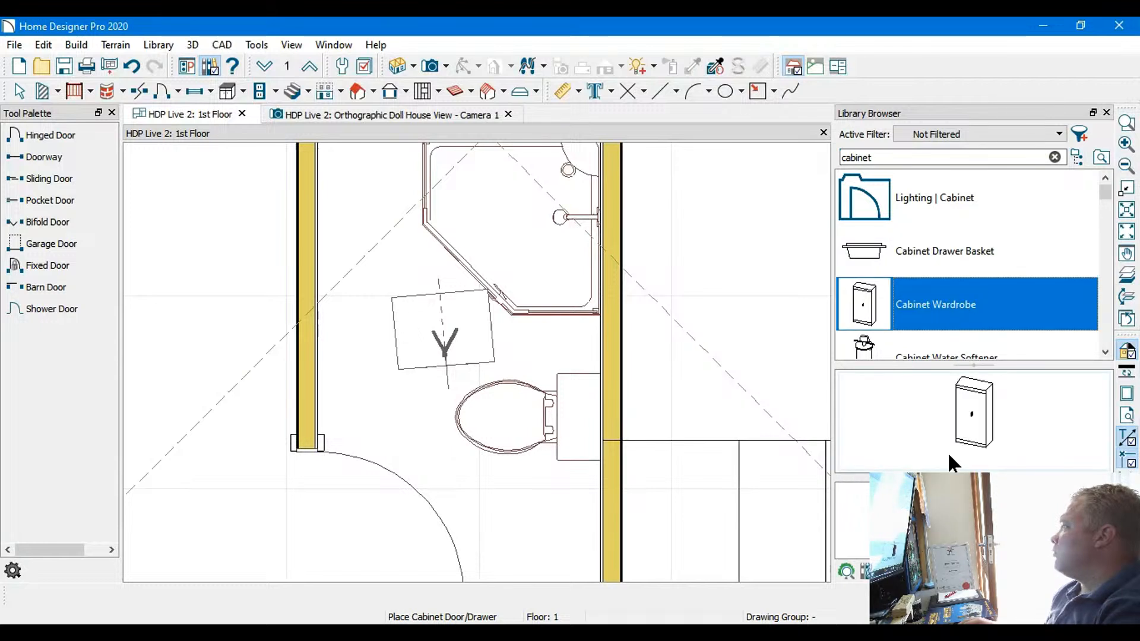
{"action": "key", "text": "Down"}
{"action": "left_click", "coordinate": [965, 414]}
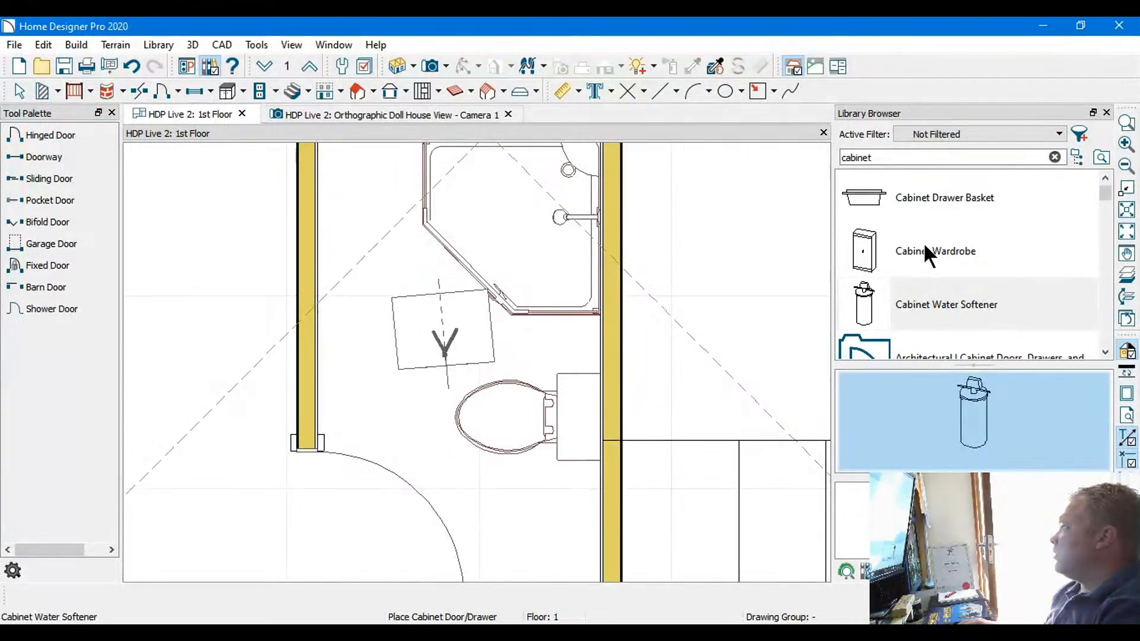
Place a Cabinet Wardrobe in the small room's corner beside the door swing, backed against the lower outer wall
{"action": "left_click", "coordinate": [924, 243]}
{"action": "left_click", "coordinate": [966, 425]}
{"action": "scroll", "coordinate": [511, 416], "scroll_direction": "down", "scroll_amount": 3}
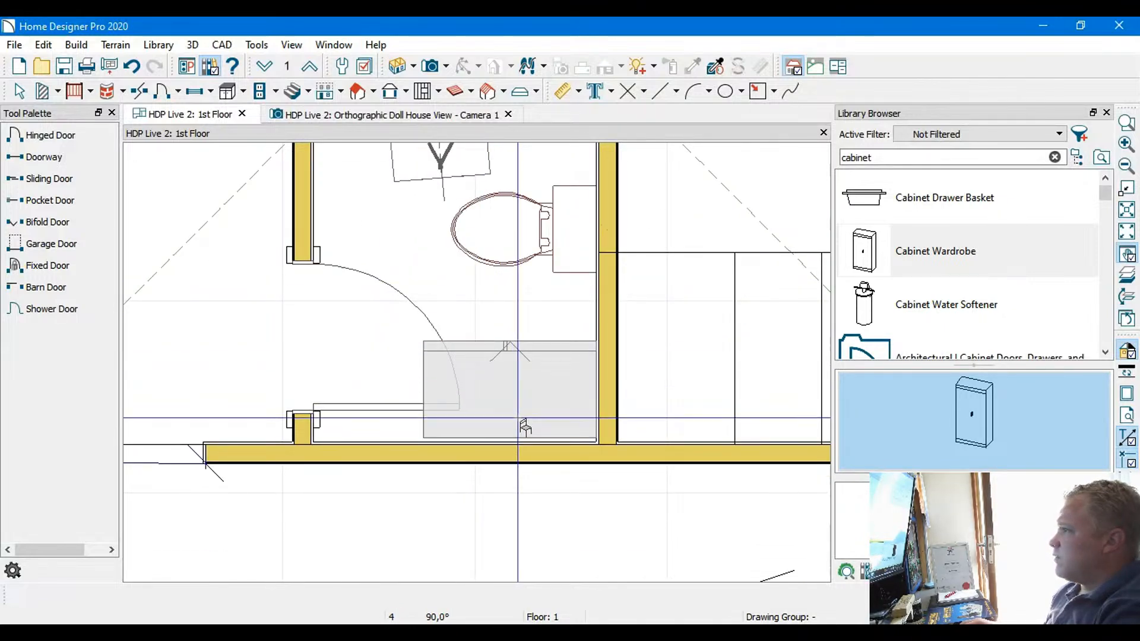
{"action": "scroll", "coordinate": [489, 482], "scroll_direction": "up", "scroll_amount": 3}
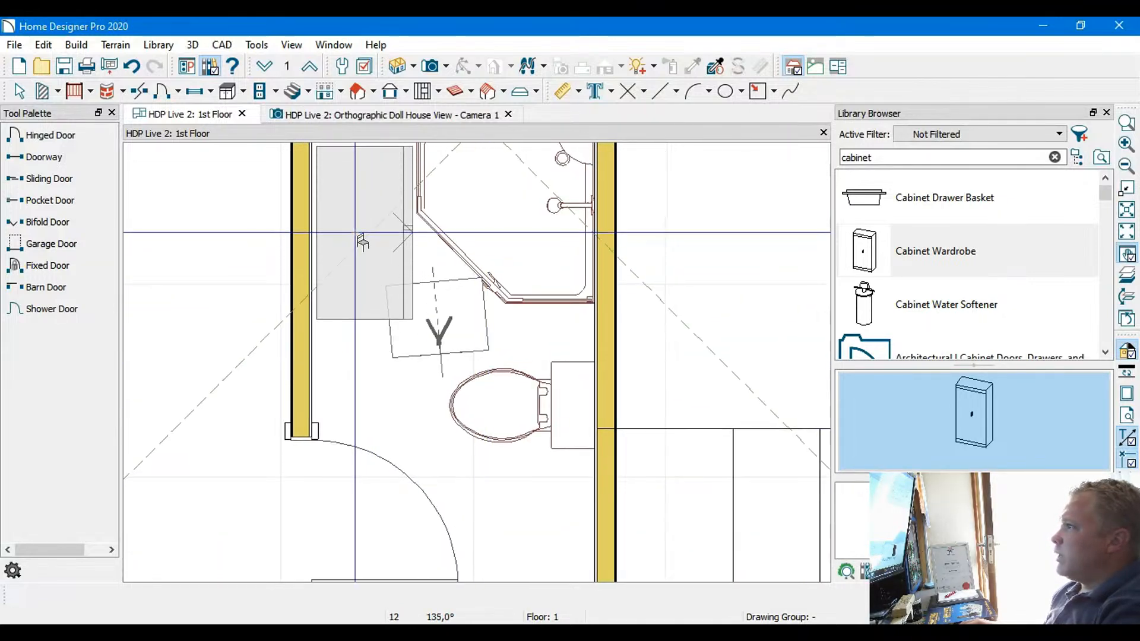
{"action": "scroll", "coordinate": [493, 458], "scroll_direction": "down", "scroll_amount": 3}
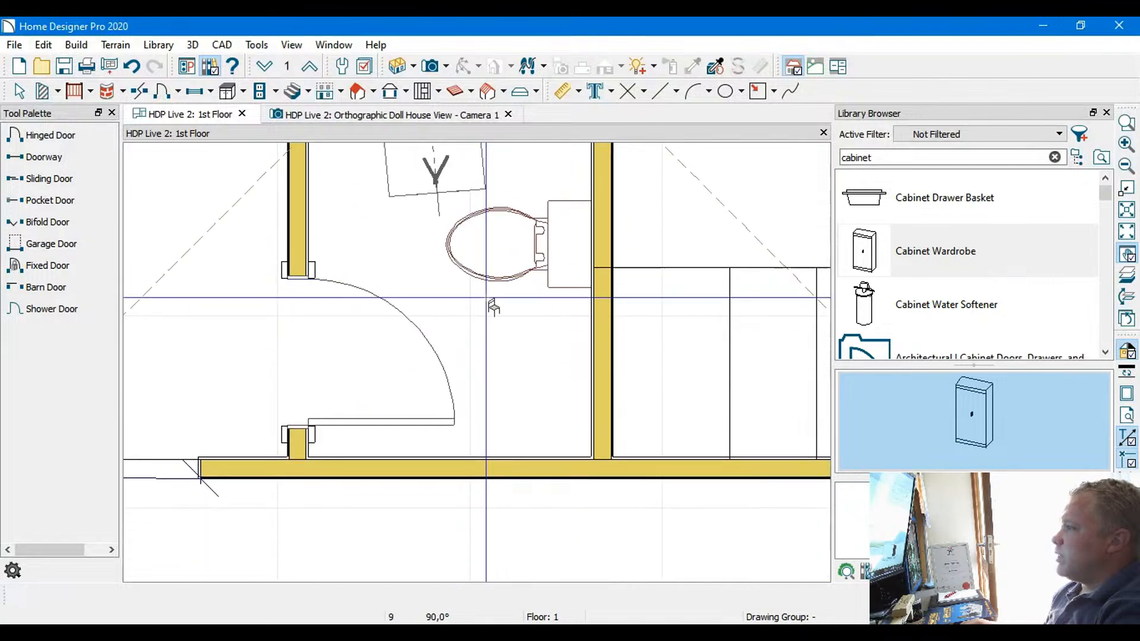
{"action": "left_click", "coordinate": [529, 438]}
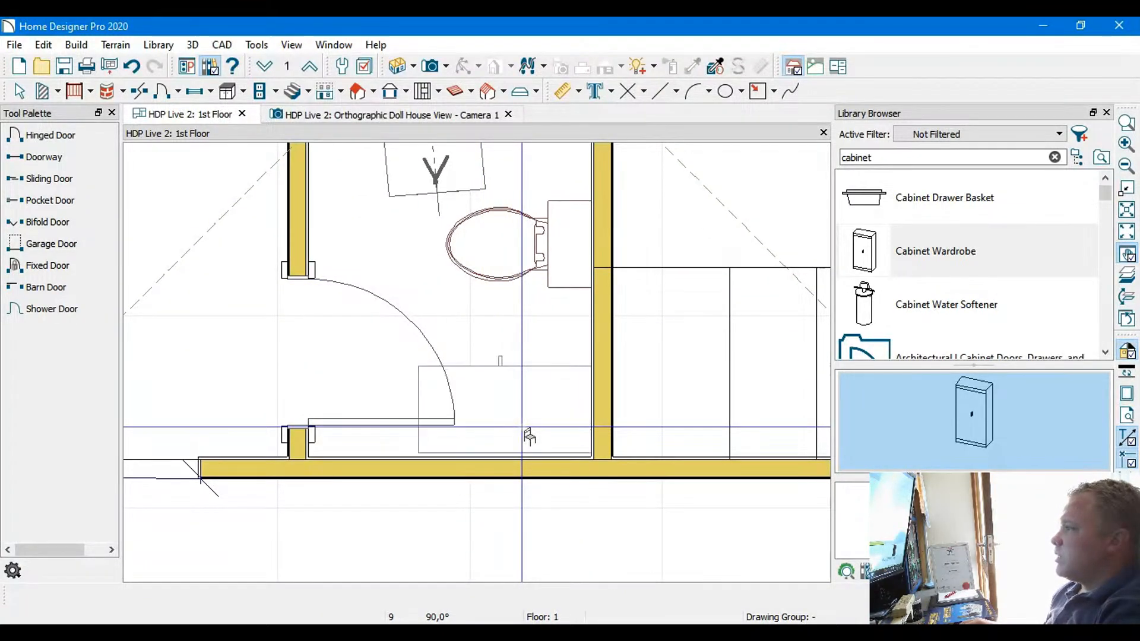
Select the placed wardrobe and reduce its width, keeping its 500 depth
{"action": "left_click", "coordinate": [20, 92]}
{"action": "left_click", "coordinate": [543, 368]}
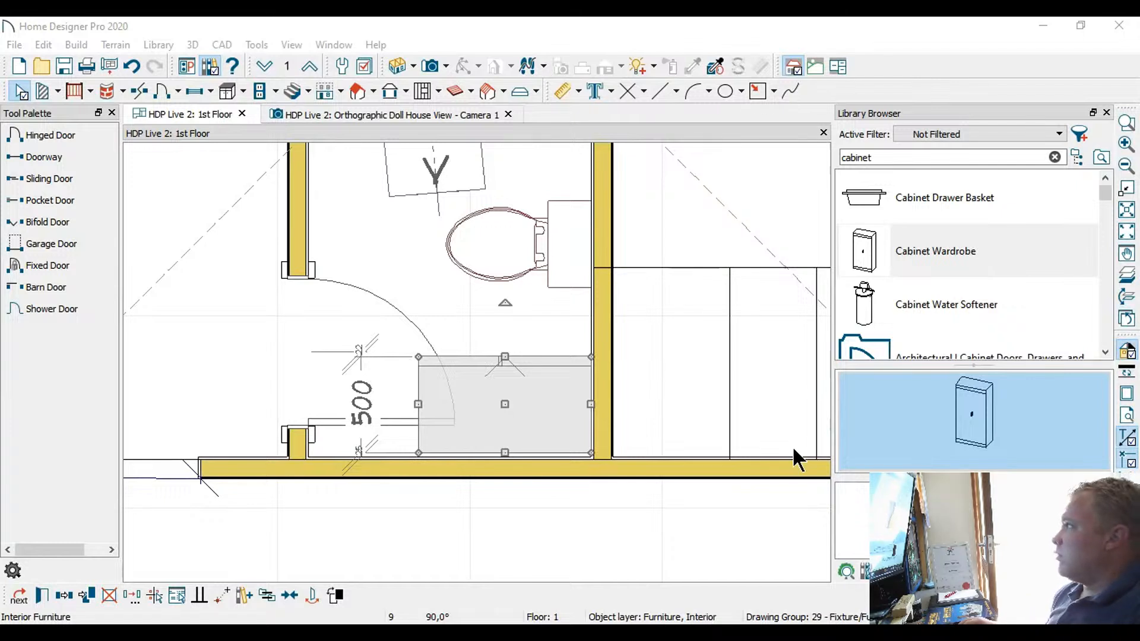
{"action": "left_click", "coordinate": [781, 498]}
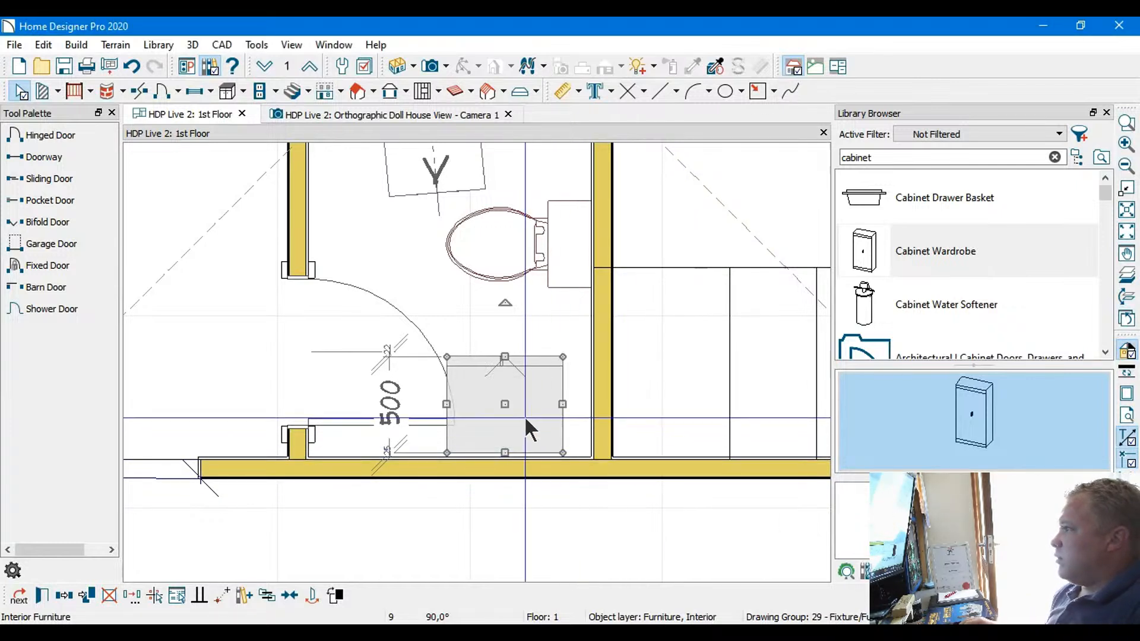
Nudge the narrowed wardrobe into the room corner, flush against both the side wall and the lower outer wall
{"action": "scroll", "coordinate": [524, 414], "scroll_direction": "up", "scroll_amount": 2}
{"action": "scroll", "coordinate": [522, 412], "scroll_direction": "up", "scroll_amount": 1}
{"action": "key", "text": "Right"}
{"action": "key", "text": "Right"}
{"action": "key", "text": "Right"}
{"action": "key", "text": "Right"}
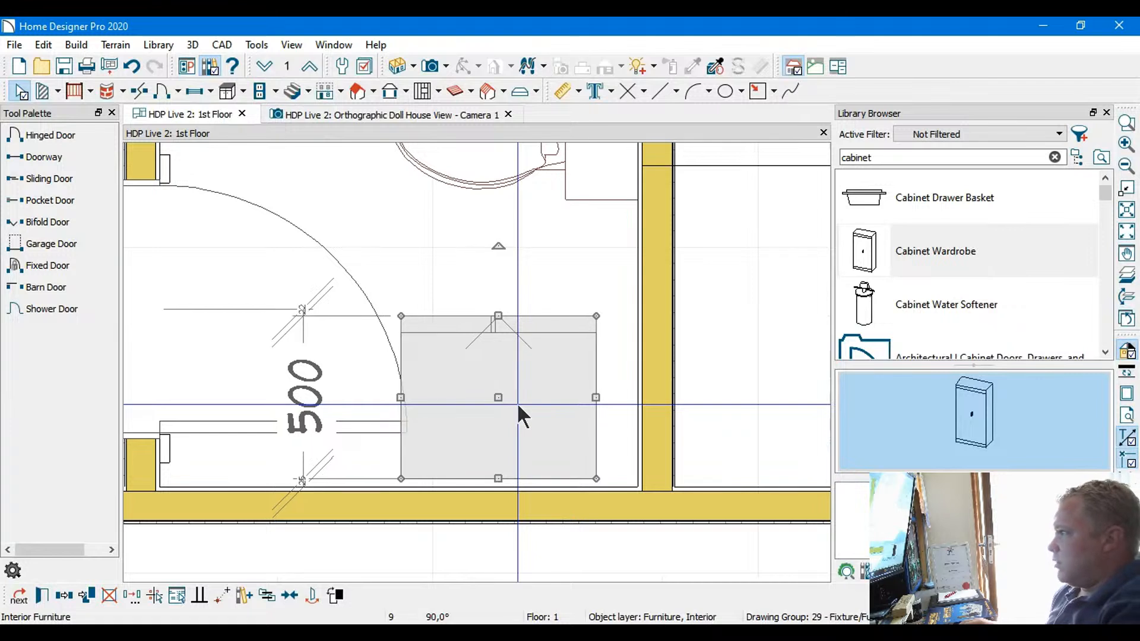
{"action": "key", "text": "Right"}
{"action": "key", "text": "Right"}
{"action": "key", "text": "Right"}
{"action": "key", "text": "Right"}
{"action": "key", "text": "Right"}
{"action": "key", "text": "Right"}
{"action": "key", "text": "Right"}
{"action": "key", "text": "Right"}
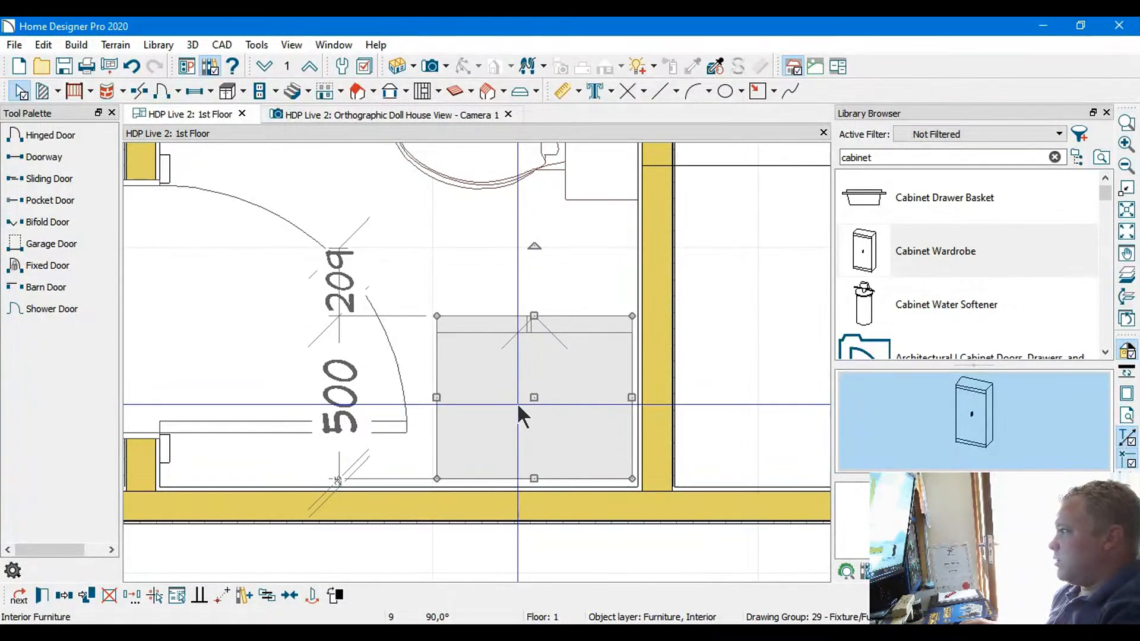
{"action": "key", "text": "Down"}
{"action": "key", "text": "Down"}
{"action": "key", "text": "Down"}
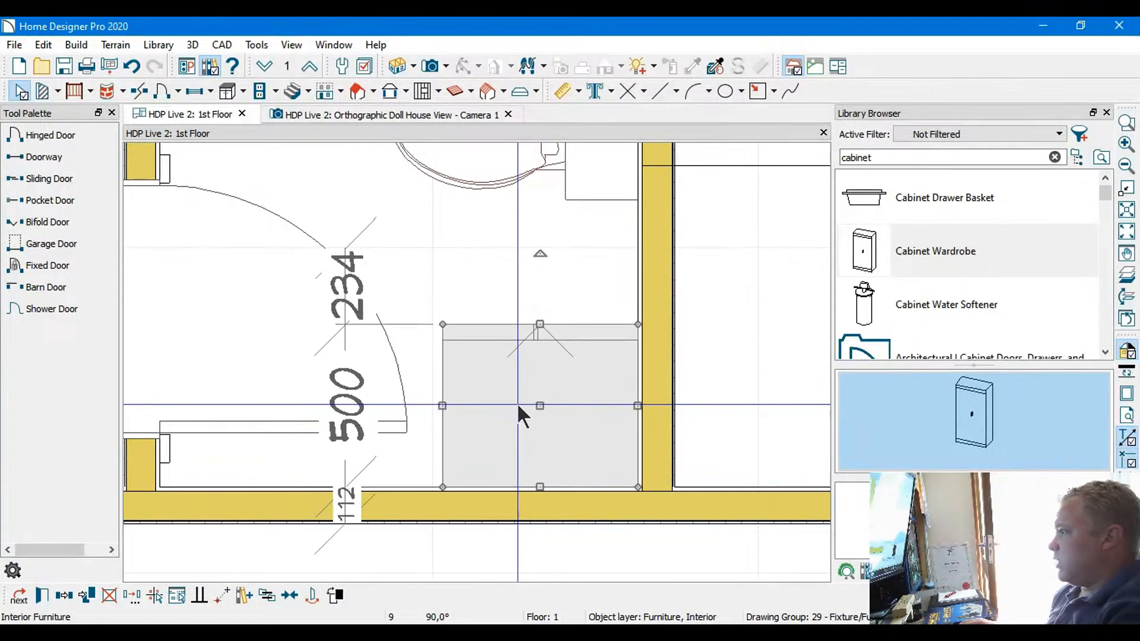
Examine the wardrobe's fit beside the toilet in the orthographic doll house view, from above and from several directions
{"action": "scroll", "coordinate": [424, 270], "scroll_direction": "down", "scroll_amount": 2}
{"action": "middle_click_drag", "start_coordinate": [420, 257], "coordinate": [508, 405]}
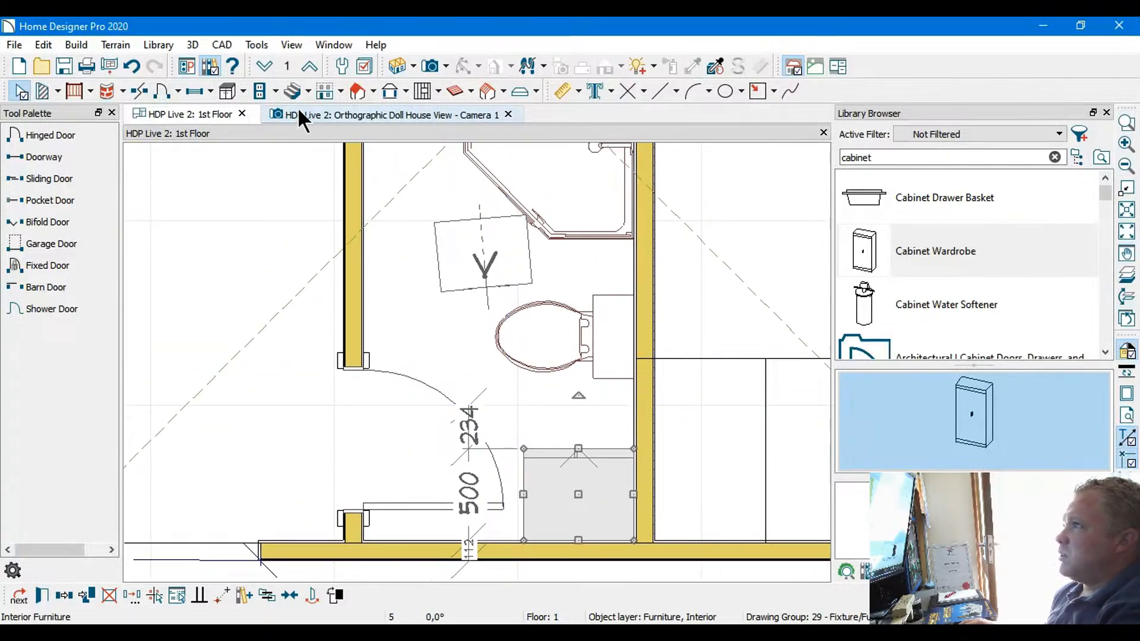
{"action": "left_click", "coordinate": [319, 115]}
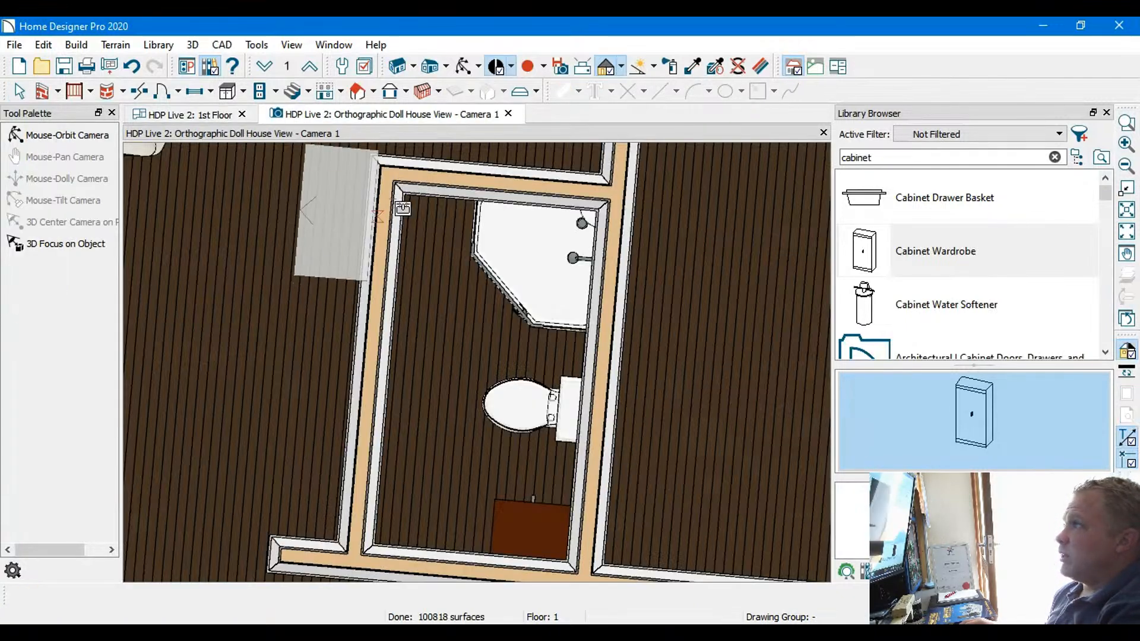
{"action": "scroll", "coordinate": [535, 456], "scroll_direction": "up", "scroll_amount": 1}
{"action": "middle_click_drag", "start_coordinate": [484, 404], "coordinate": [501, 376]}
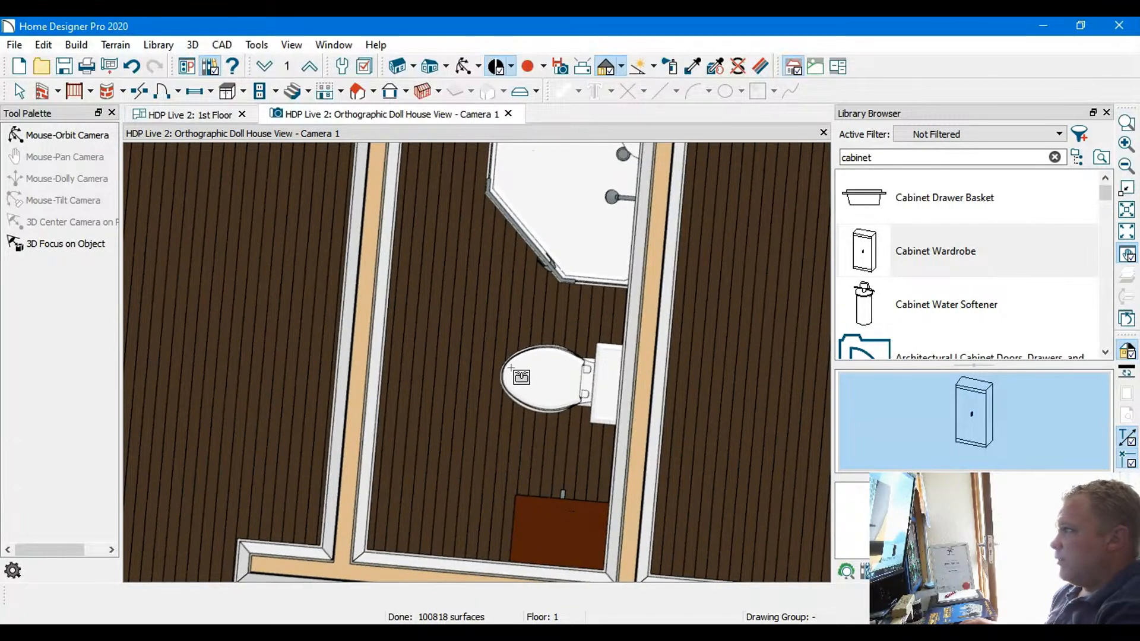
{"action": "key", "text": "Left"}
{"action": "key", "text": "Left"}
{"action": "key", "text": "Left"}
{"action": "key", "text": "Left"}
{"action": "key", "text": "Left"}
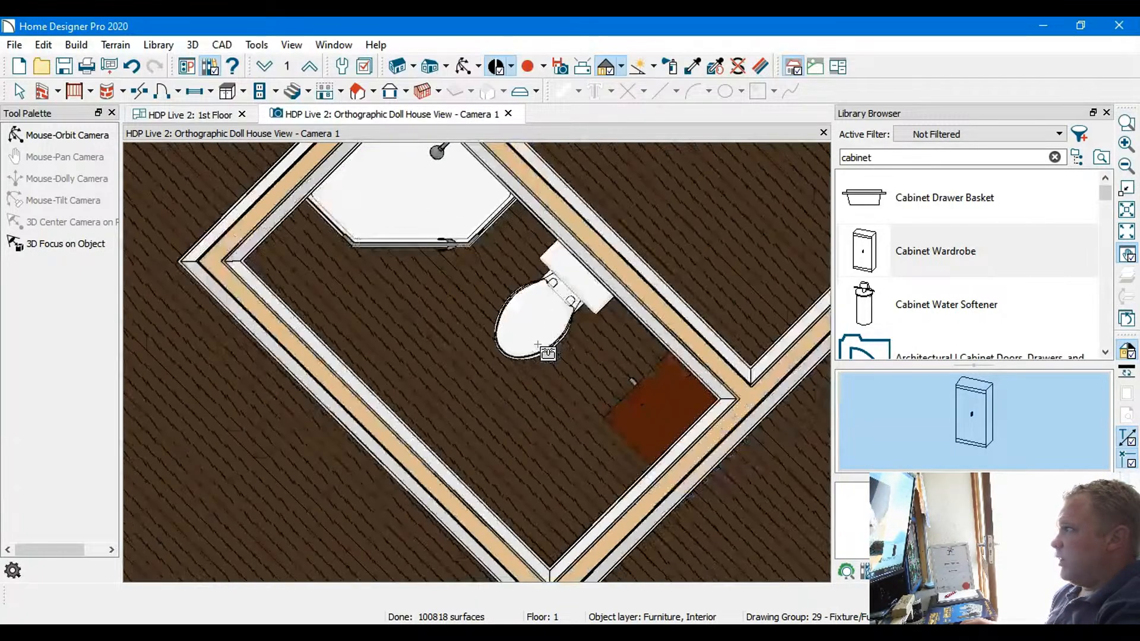
{"action": "key", "text": "Left"}
{"action": "key", "text": "Left"}
{"action": "key", "text": "Left"}
{"action": "key", "text": "Left"}
{"action": "key", "text": "Left"}
{"action": "key", "text": "Left"}
{"action": "key", "text": "Left"}
Inspect the wardrobe's front and height from an angle in the doll house view, ending with a view from above
{"action": "key", "text": "Down"}
{"action": "key", "text": "Down"}
{"action": "key", "text": "Down"}
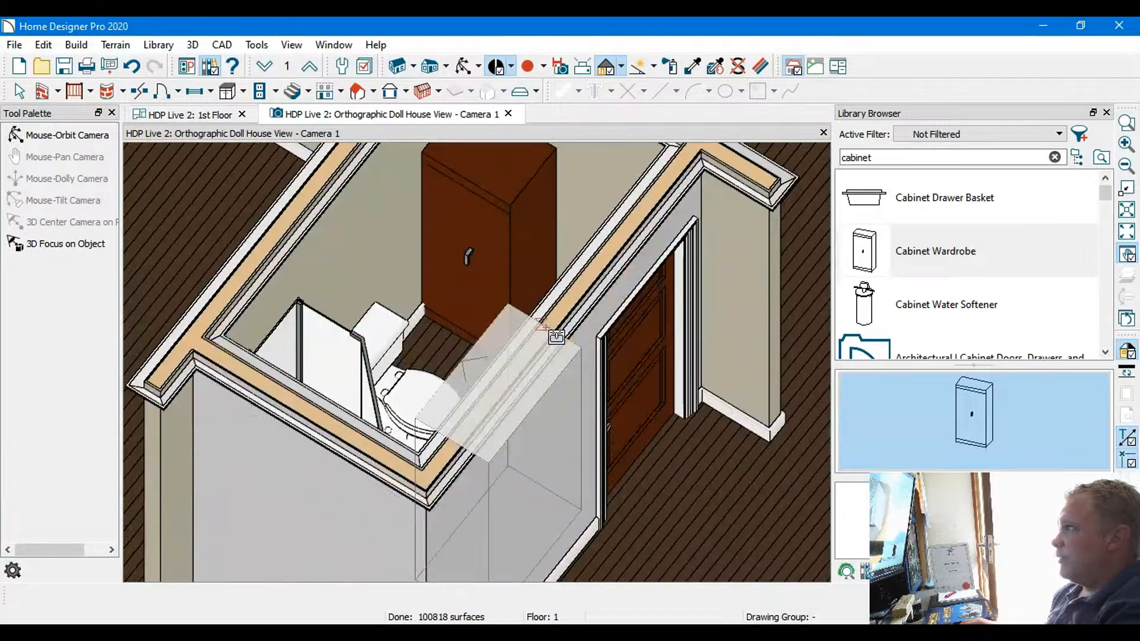
{"action": "key", "text": "Left"}
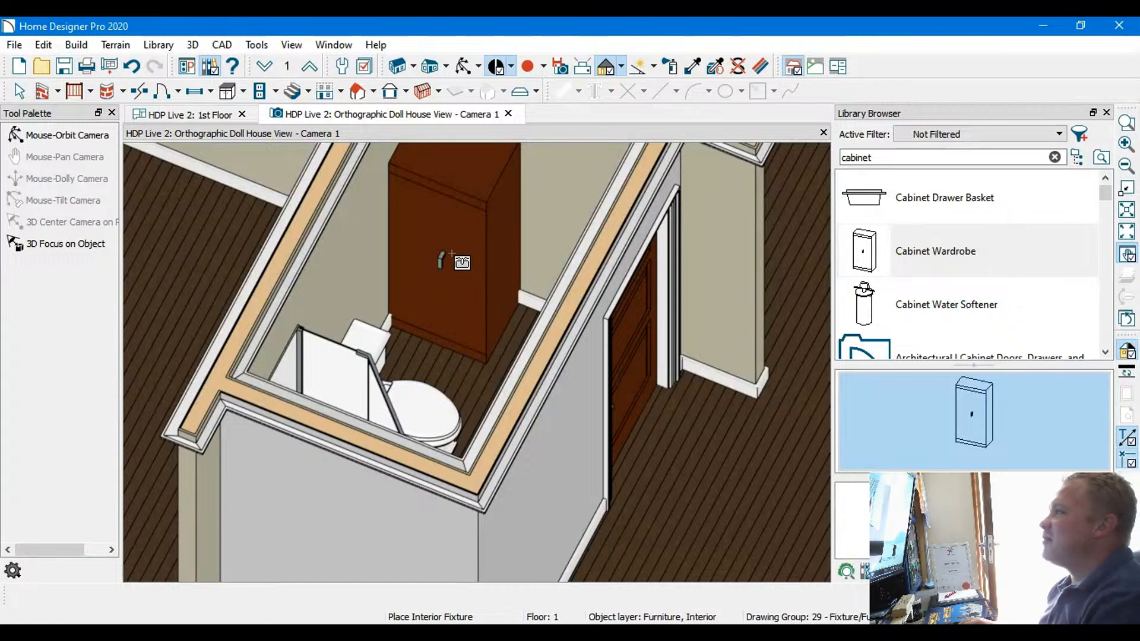
{"action": "key", "text": "Up"}
{"action": "key", "text": "Up"}
{"action": "key", "text": "Up"}
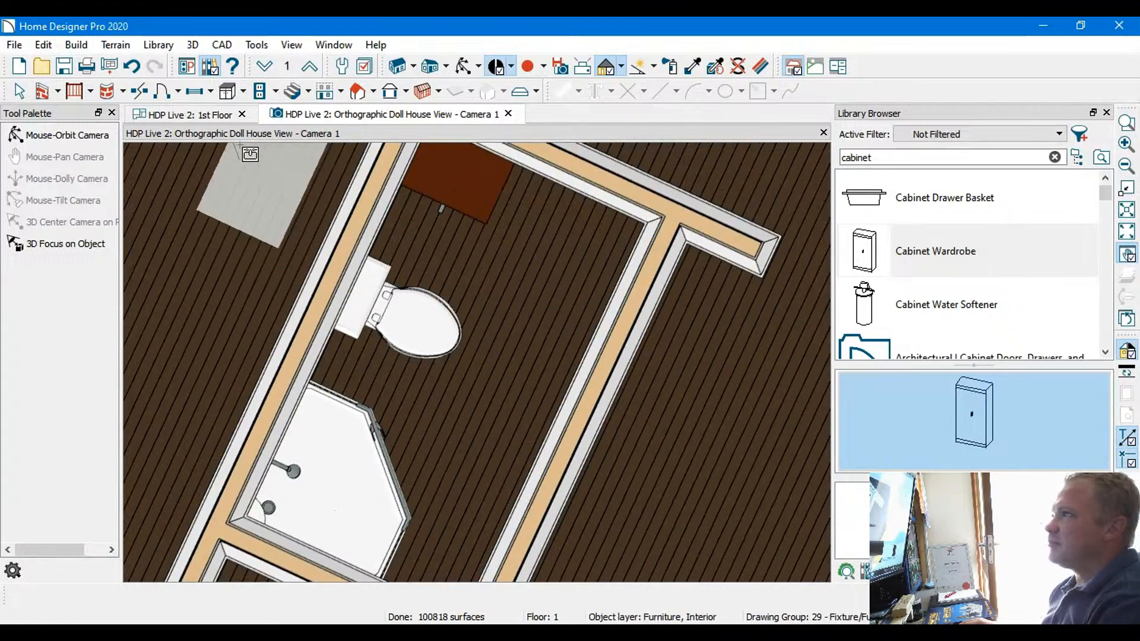
Return to the first-floor plan and replace the cabinet search in the library with "bathroom"
{"action": "left_click", "coordinate": [194, 114]}
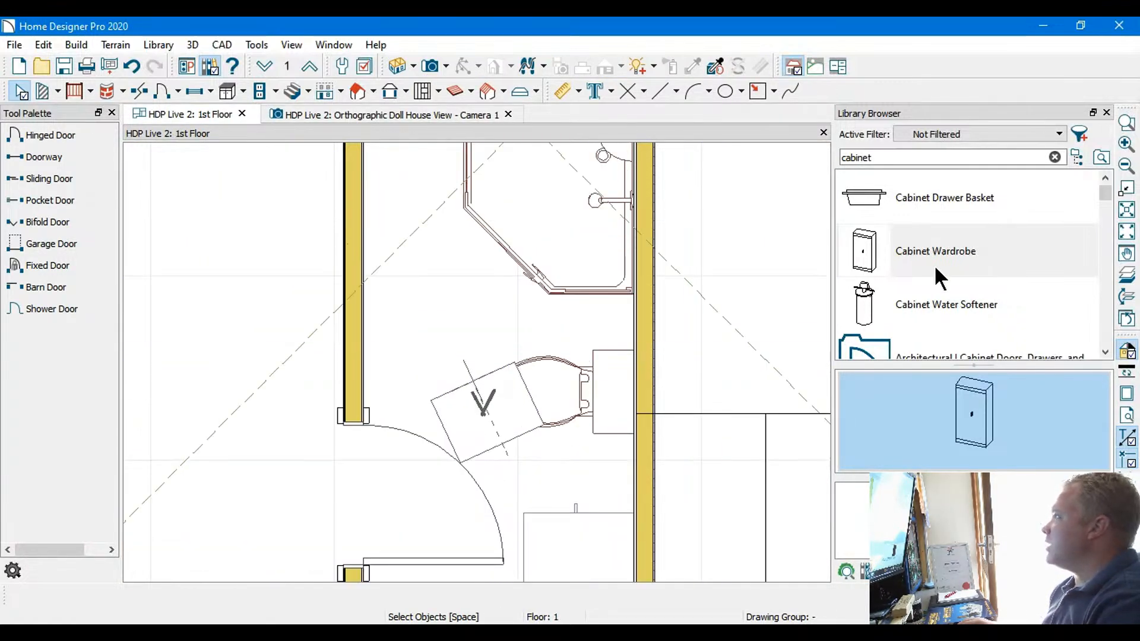
{"action": "key", "text": "BackSpace"}
{"action": "key", "text": "BackSpace"}
{"action": "key", "text": "BackSpace"}
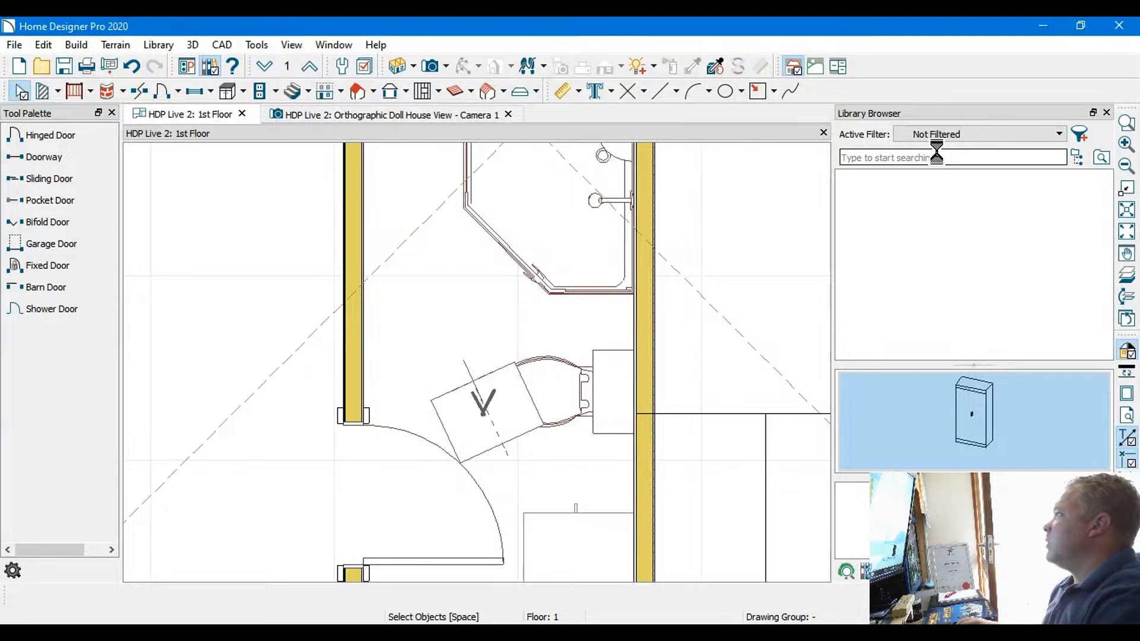
{"action": "type", "text": "bathroom"}
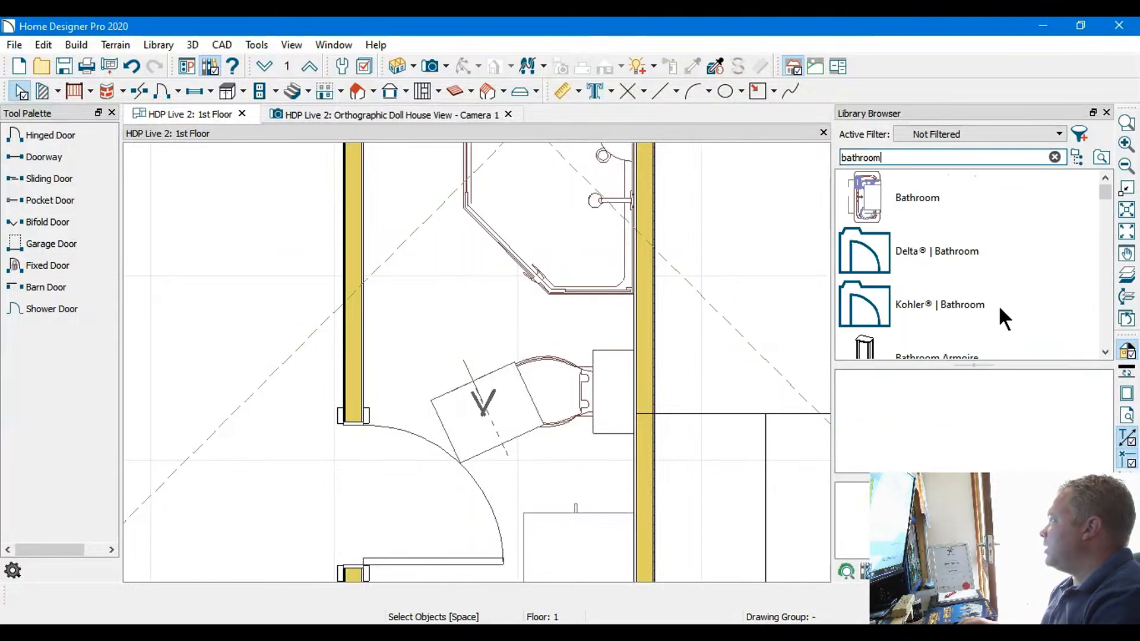
Look through the bathroom search results for a suitable sink and preview the K-12643 Greenwich wall-mount sink
{"action": "scroll", "coordinate": [1009, 268], "scroll_direction": "down", "scroll_amount": 2}
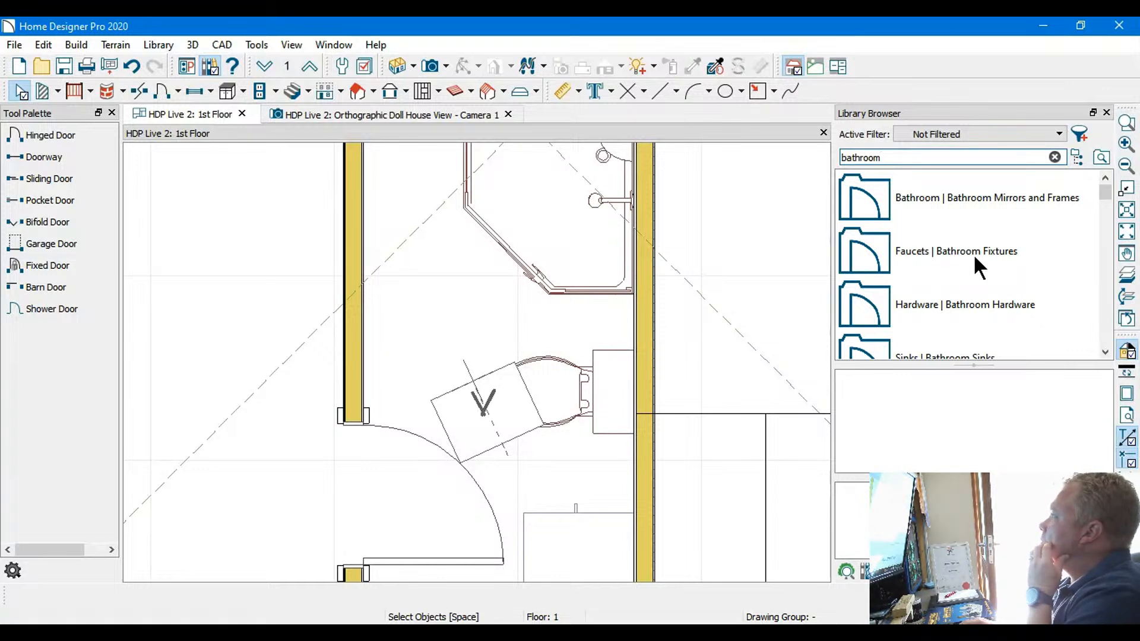
{"action": "scroll", "coordinate": [974, 254], "scroll_direction": "down", "scroll_amount": 1}
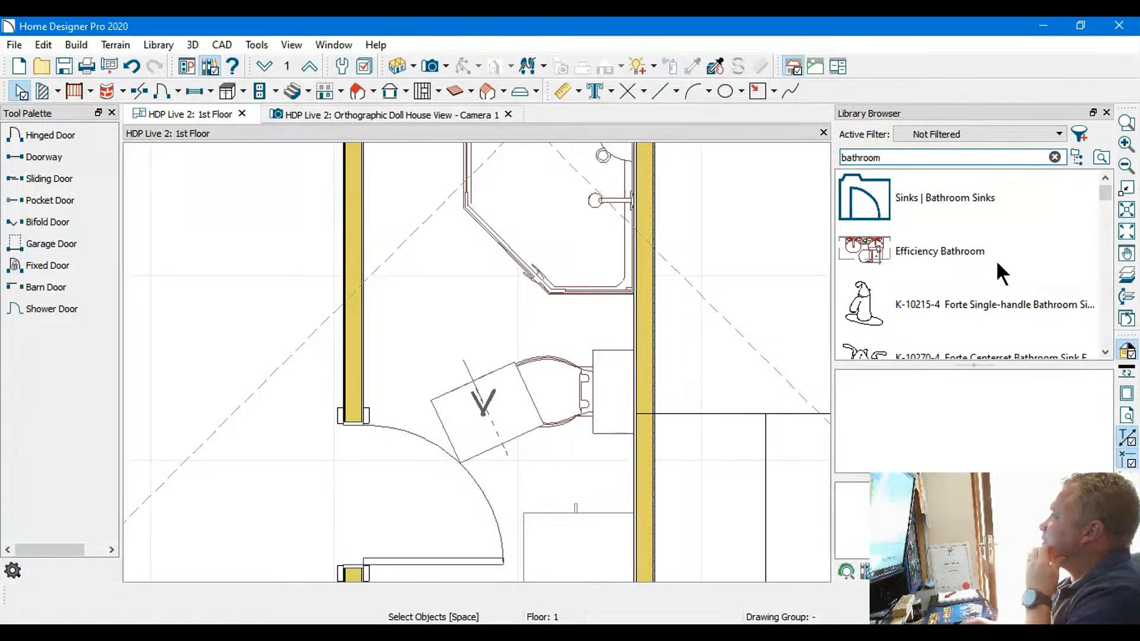
{"action": "scroll", "coordinate": [998, 273], "scroll_direction": "down", "scroll_amount": 1}
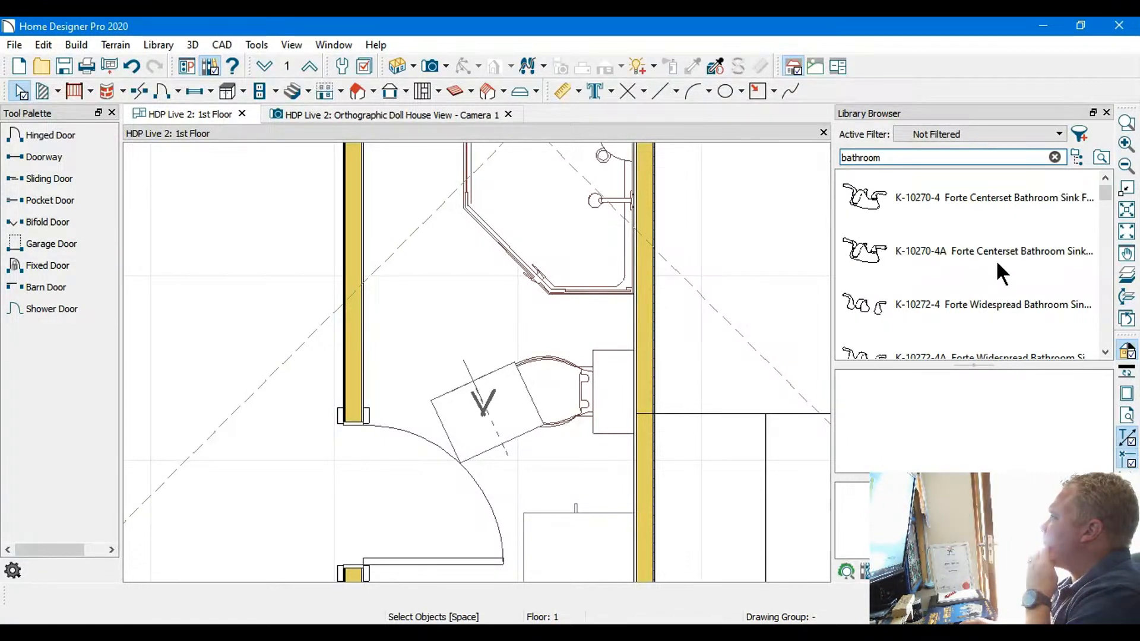
{"action": "scroll", "coordinate": [996, 259], "scroll_direction": "down", "scroll_amount": 1}
{"action": "scroll", "coordinate": [996, 259], "scroll_direction": "down", "scroll_amount": 1}
{"action": "scroll", "coordinate": [996, 259], "scroll_direction": "down", "scroll_amount": 1}
{"action": "scroll", "coordinate": [996, 259], "scroll_direction": "down", "scroll_amount": 1}
{"action": "scroll", "coordinate": [996, 259], "scroll_direction": "down", "scroll_amount": 1}
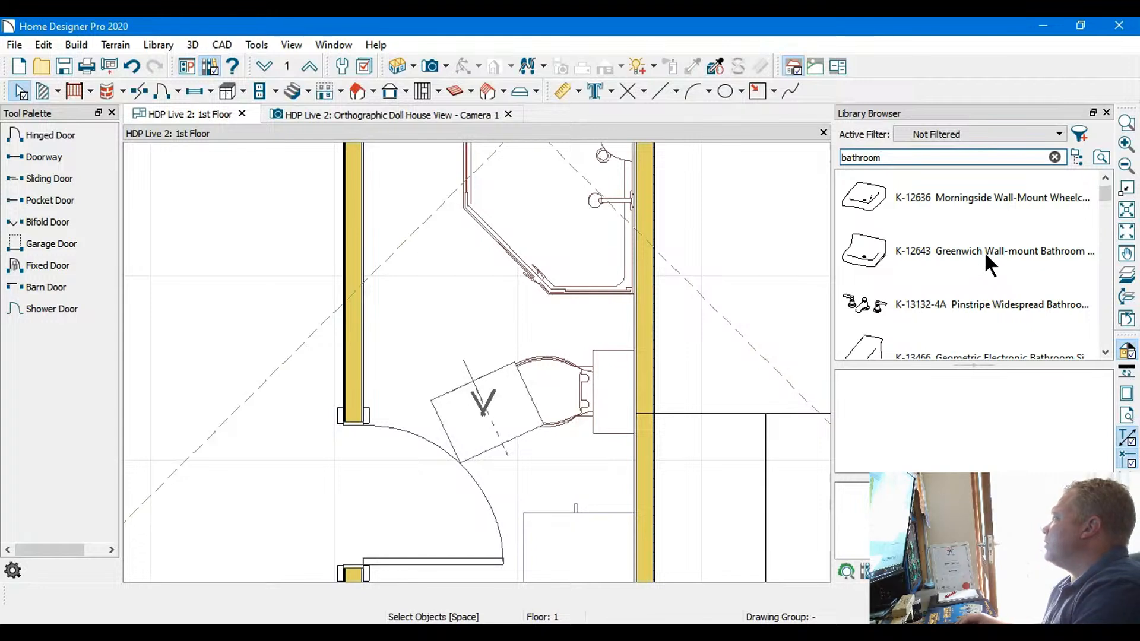
{"action": "left_click", "coordinate": [963, 258]}
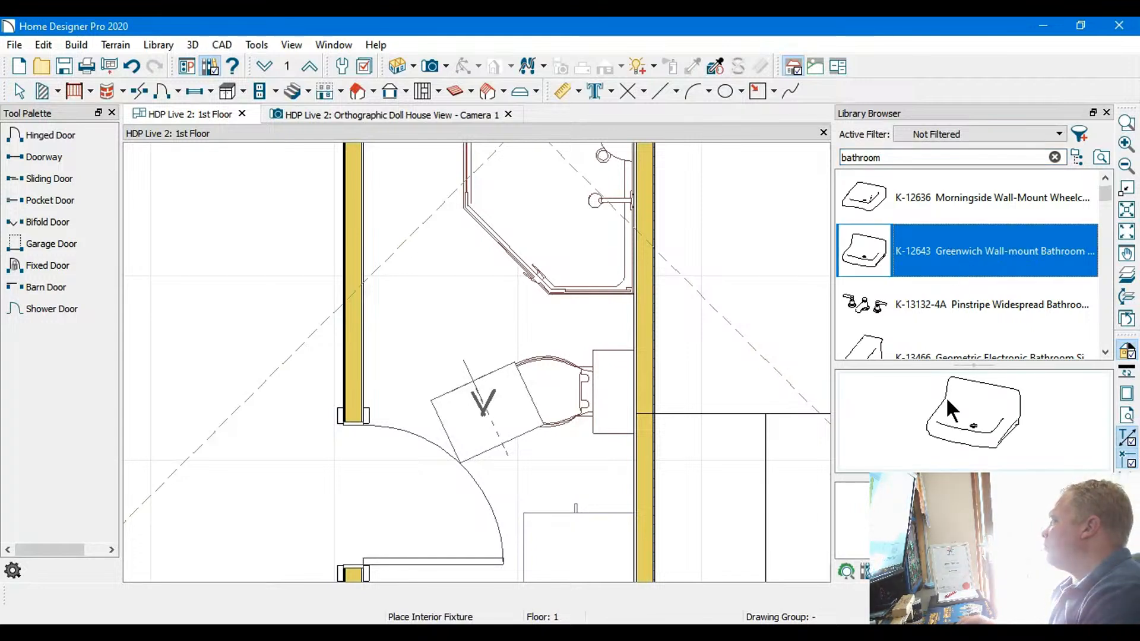
{"action": "left_click", "coordinate": [957, 421]}
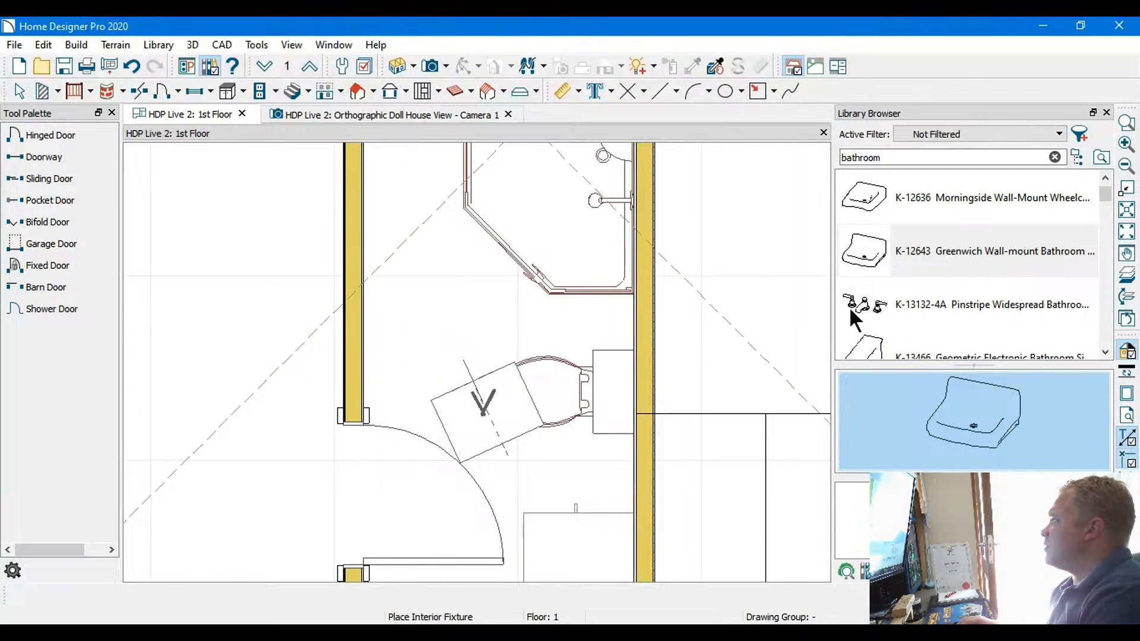
Try to find a wall position in the bathroom for the K-12636 Morningside wall-mount sink
{"action": "left_click", "coordinate": [901, 199]}
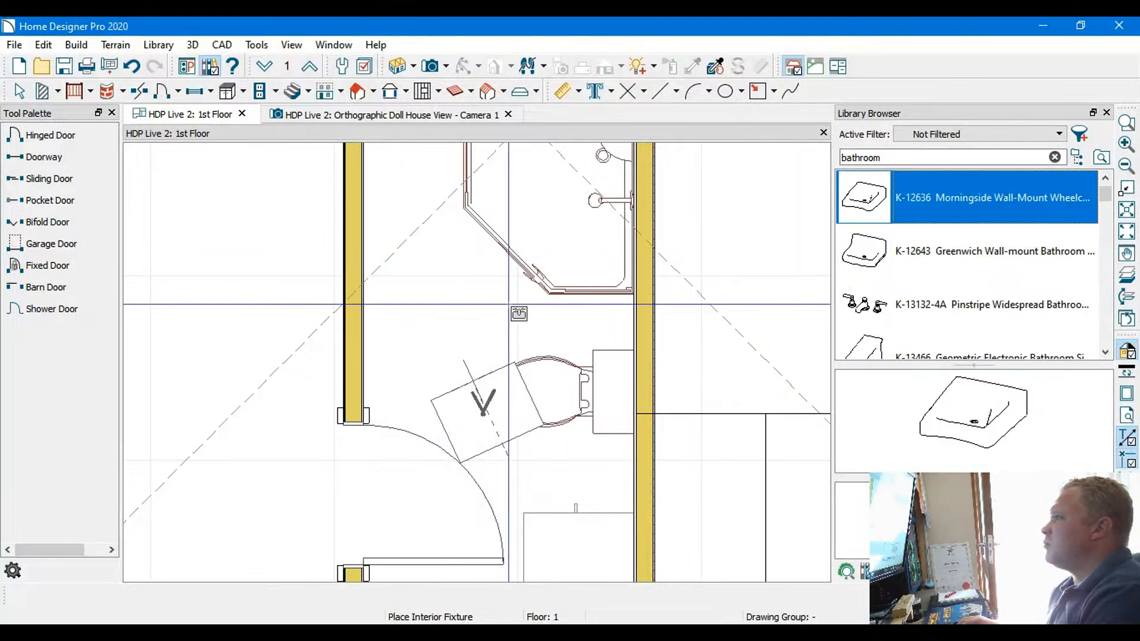
{"action": "left_click", "coordinate": [950, 400]}
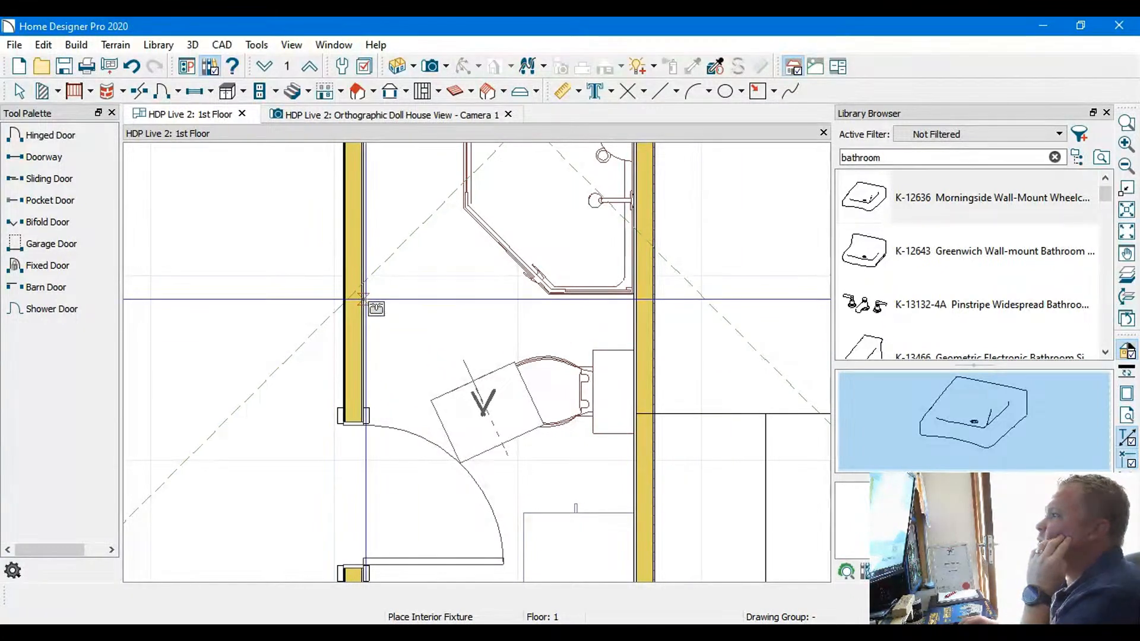
{"action": "middle_click_drag", "start_coordinate": [413, 260], "coordinate": [434, 312]}
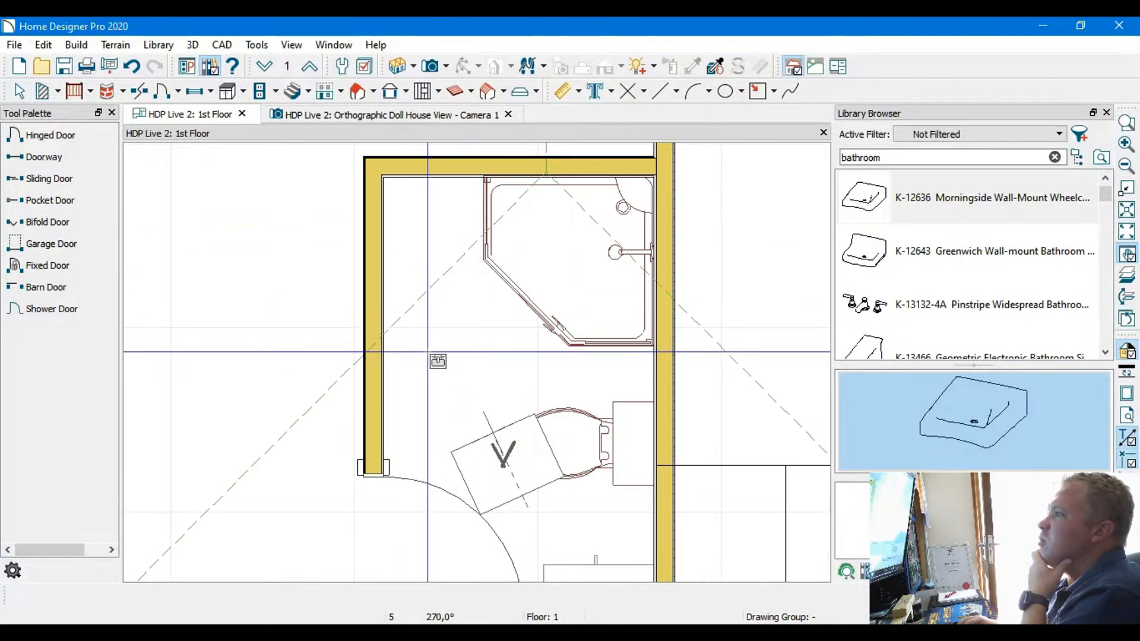
{"action": "middle_click_drag", "start_coordinate": [467, 370], "coordinate": [486, 259]}
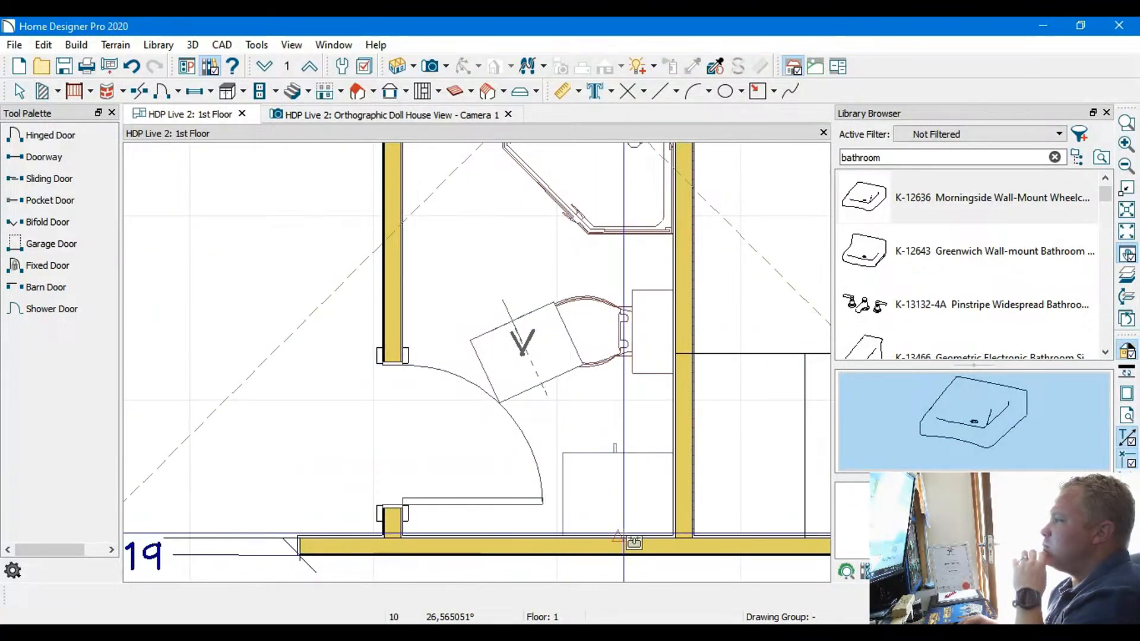
{"action": "middle_click_drag", "start_coordinate": [643, 334], "coordinate": [584, 406]}
{"action": "scroll", "coordinate": [591, 426], "scroll_direction": "down", "scroll_amount": 1}
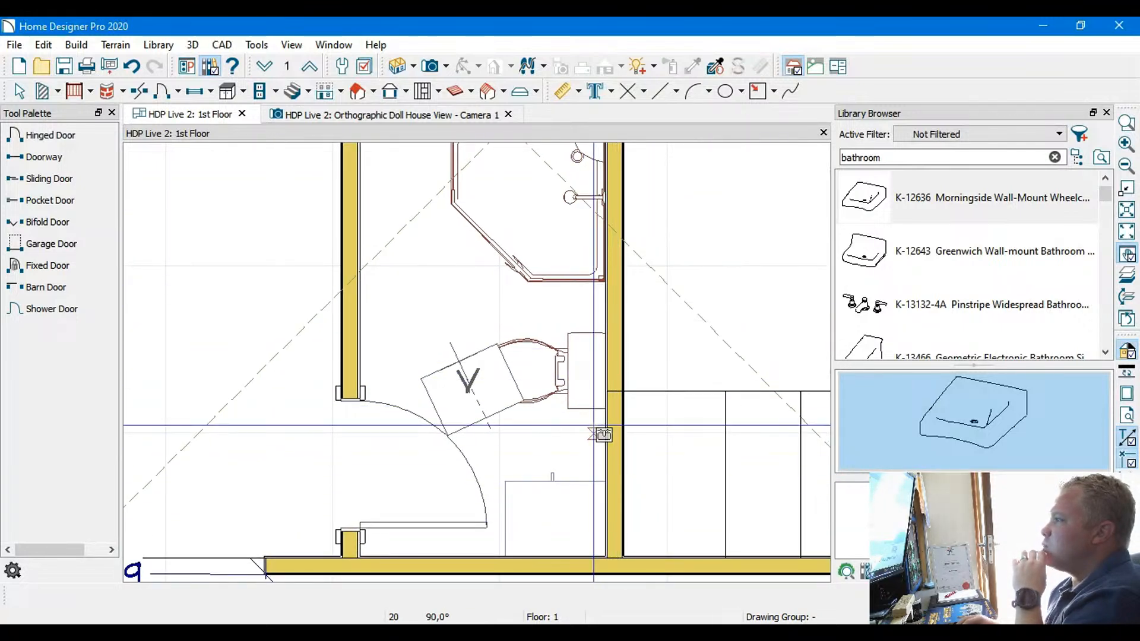
{"action": "middle_click_drag", "start_coordinate": [620, 459], "coordinate": [468, 396]}
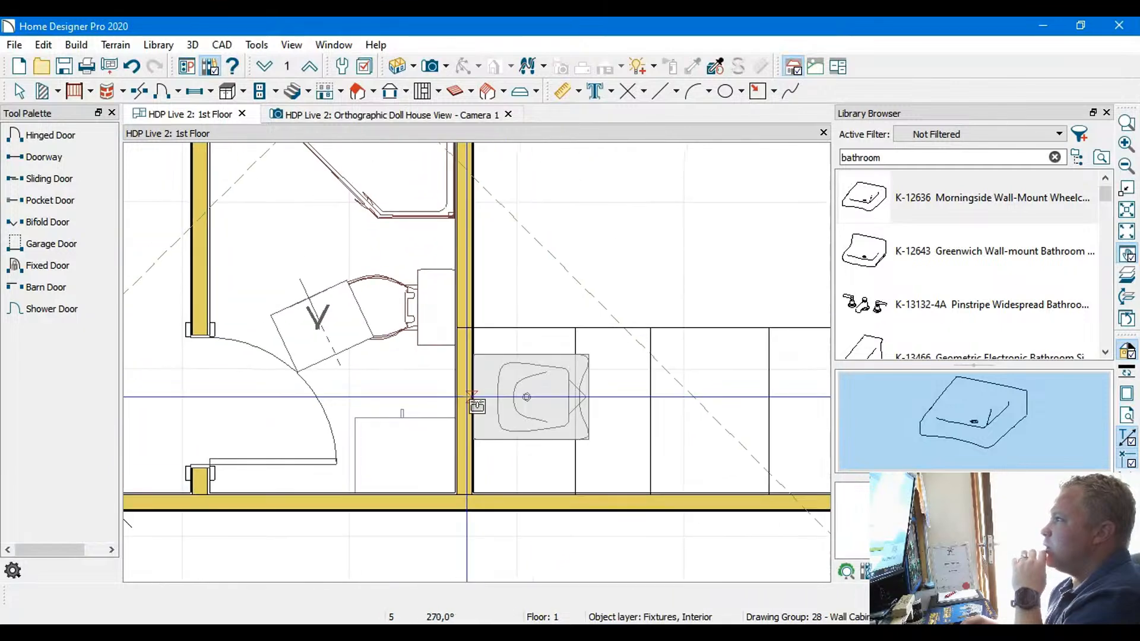
{"action": "middle_click_drag", "start_coordinate": [472, 355], "coordinate": [639, 333]}
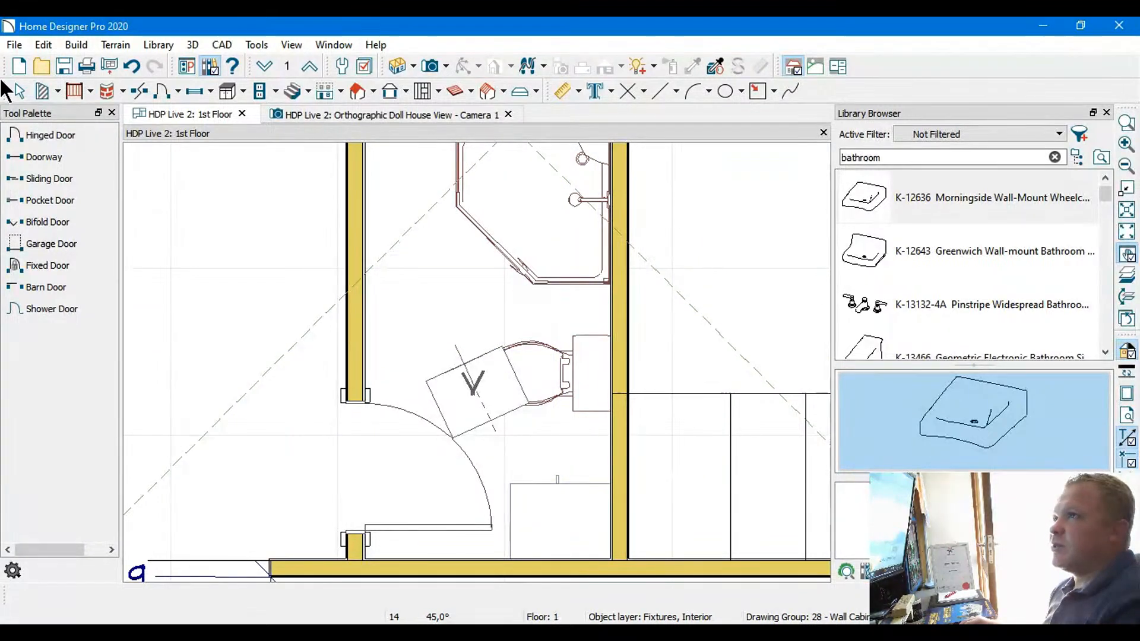
Delete the cabinet standing in the bathroom corner between the toilet and the exterior wall
{"action": "left_click", "coordinate": [18, 92]}
{"action": "left_click", "coordinate": [551, 510]}
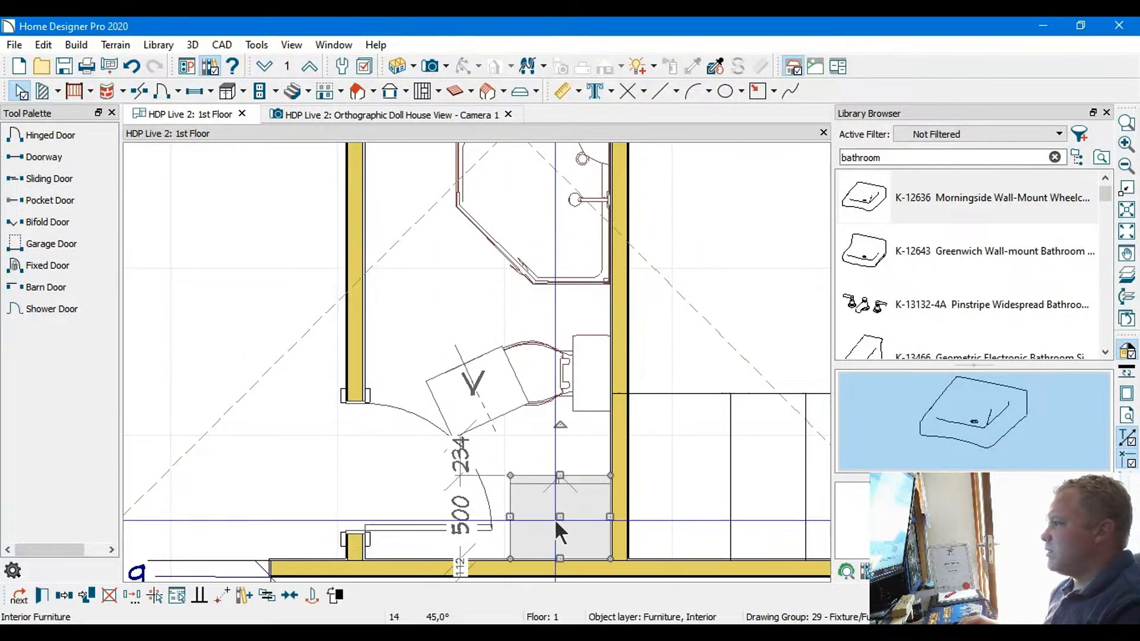
{"action": "left_click_drag", "start_coordinate": [560, 517], "coordinate": [466, 309]}
{"action": "key", "text": "Delete"}
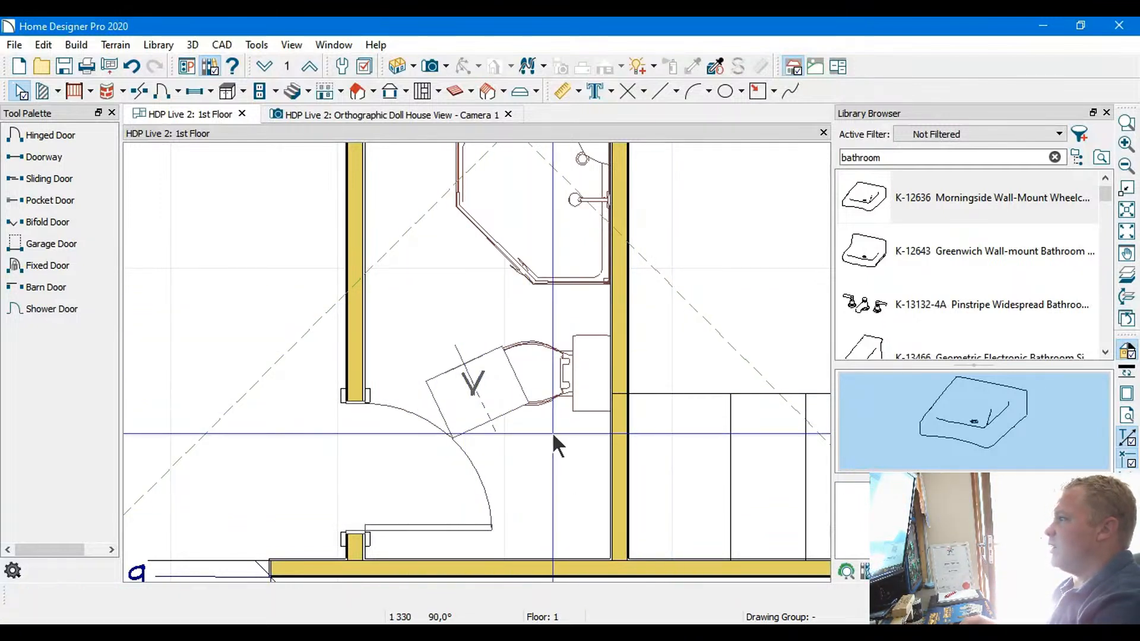
Place the K-12643 Greenwich wall-mount sink against the exterior wall in the bathroom corner beside the toilet
{"action": "middle_click_drag", "start_coordinate": [561, 439], "coordinate": [544, 364]}
{"action": "left_click", "coordinate": [881, 259]}
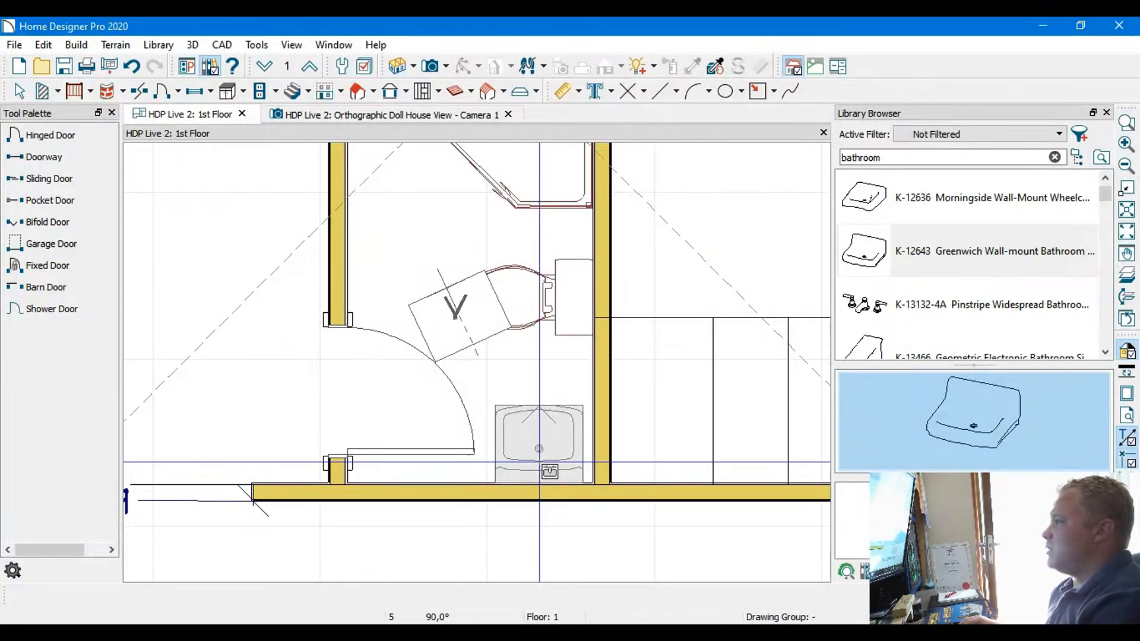
{"action": "left_click", "coordinate": [539, 462]}
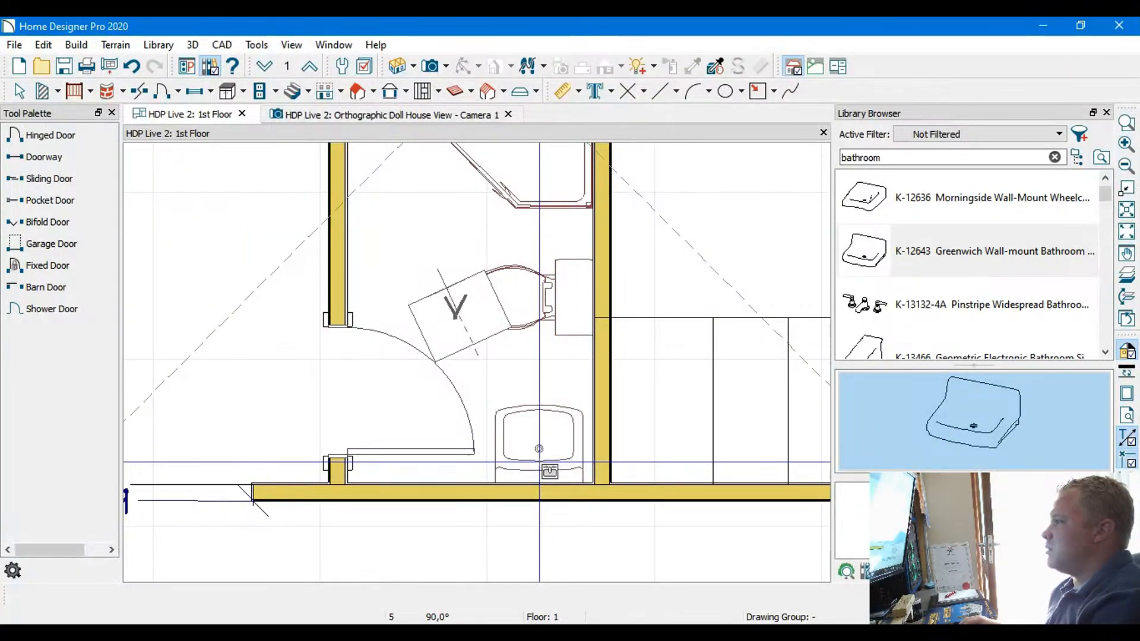
Add a manual dimension line across the bathroom from the door-side wall through the sink to the opposite wall
{"action": "left_click", "coordinate": [572, 91]}
{"action": "scroll", "coordinate": [466, 454], "scroll_direction": "up", "scroll_amount": 3}
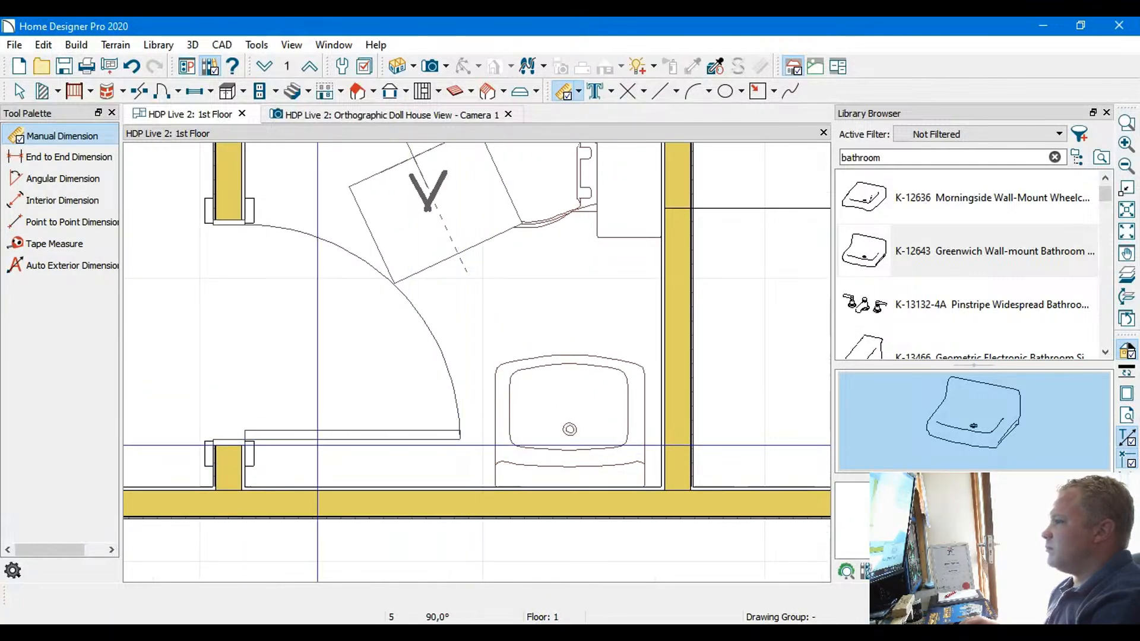
{"action": "left_click_drag", "start_coordinate": [237, 446], "coordinate": [462, 440]}
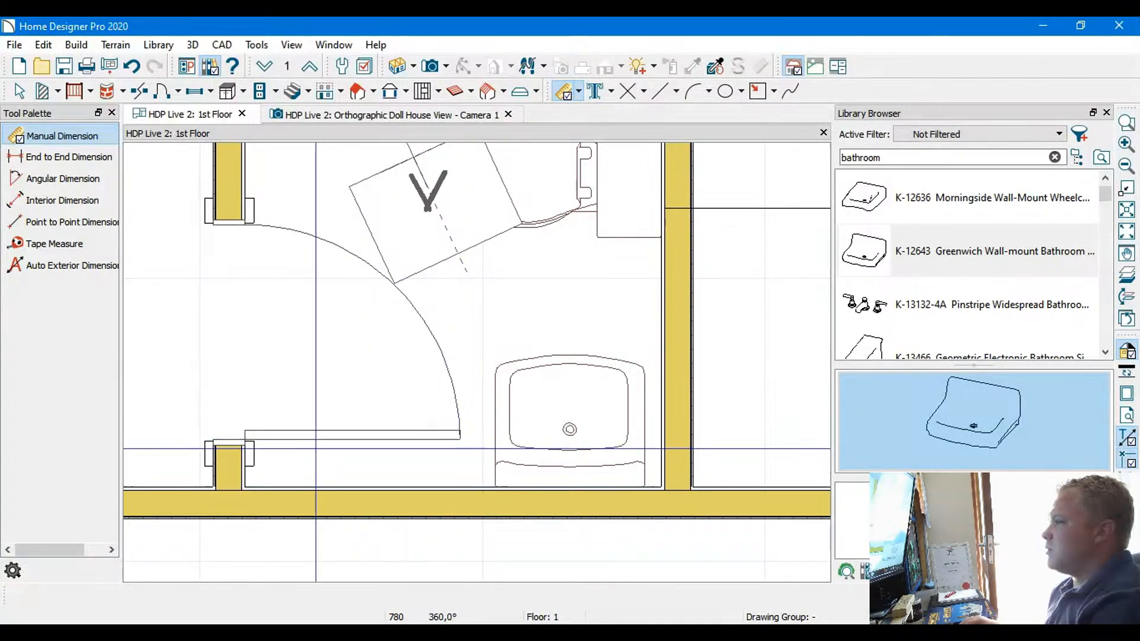
{"action": "left_click_drag", "start_coordinate": [243, 448], "coordinate": [660, 446]}
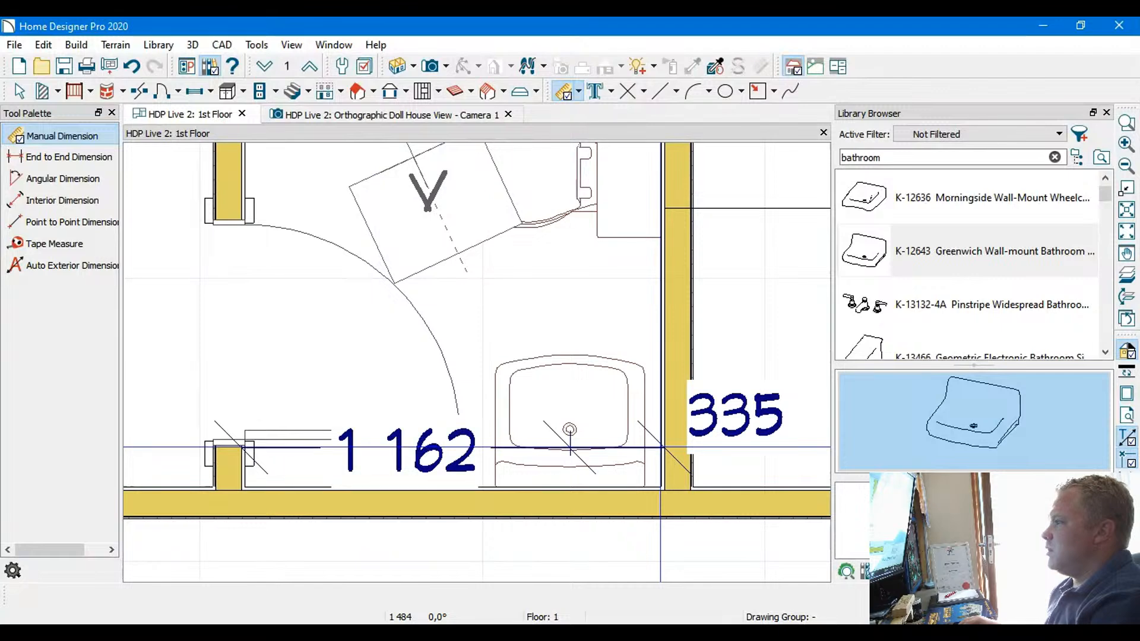
Show the bathroom door open in the orthographic doll house view
{"action": "scroll", "coordinate": [635, 329], "scroll_direction": "down", "scroll_amount": 2}
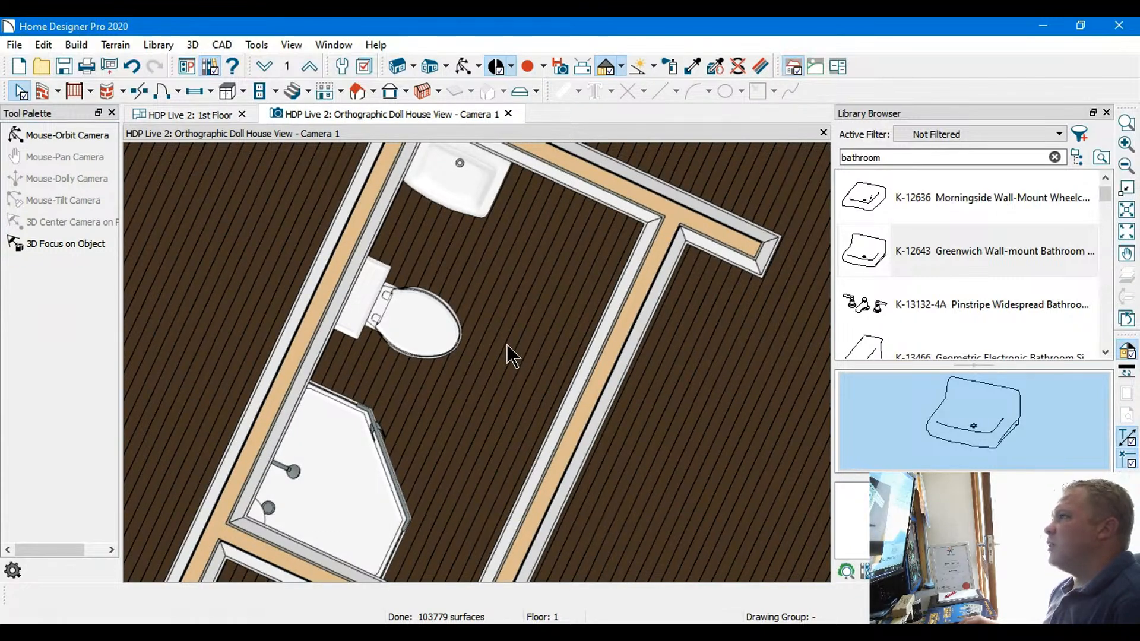
{"action": "scroll", "coordinate": [507, 344], "scroll_direction": "down", "scroll_amount": 2}
{"action": "scroll", "coordinate": [507, 344], "scroll_direction": "down", "scroll_amount": 2}
{"action": "middle_click_drag", "start_coordinate": [536, 355], "coordinate": [515, 293]}
{"action": "key", "text": "Down"}
{"action": "key", "text": "Down"}
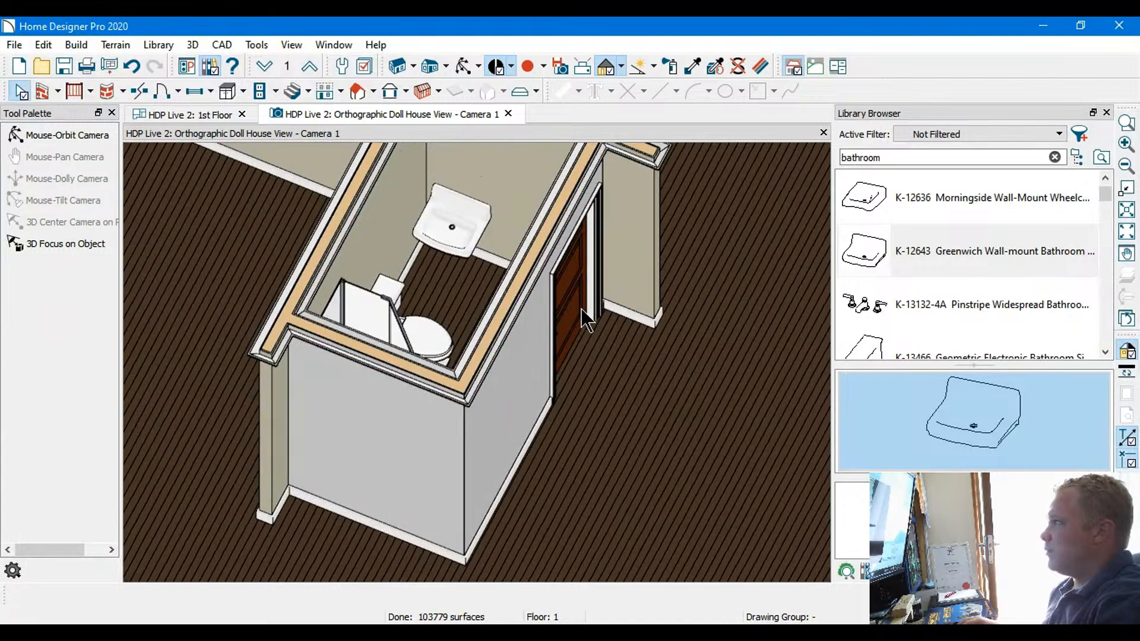
{"action": "left_click", "coordinate": [581, 310]}
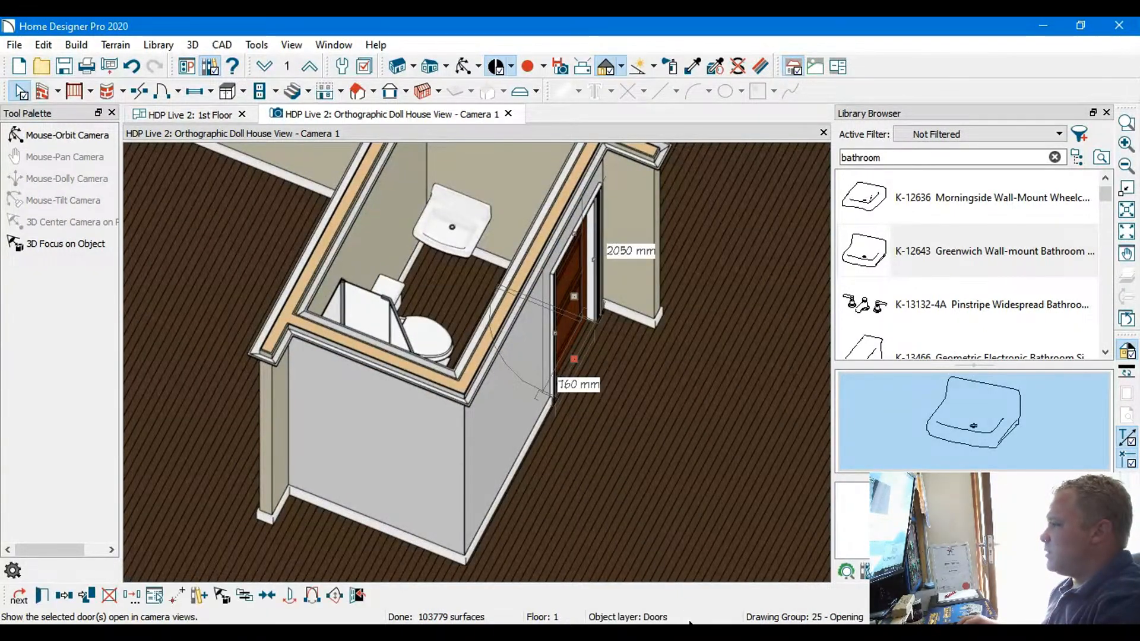
{"action": "middle_click_drag", "start_coordinate": [441, 288], "coordinate": [481, 492]}
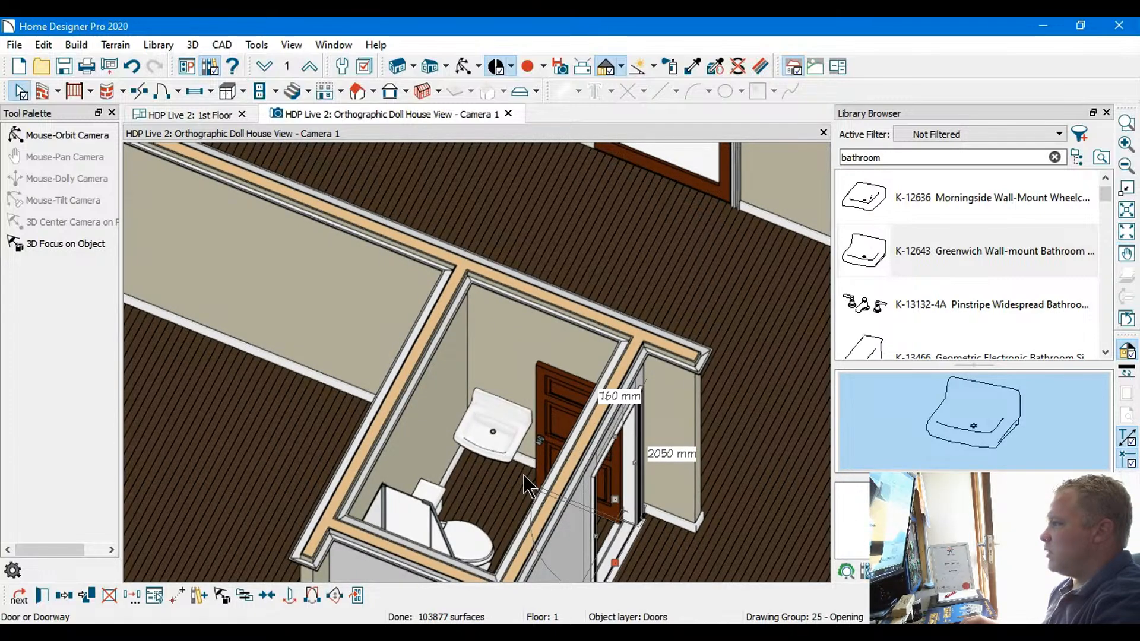
{"action": "middle_click_drag", "start_coordinate": [522, 475], "coordinate": [522, 354]}
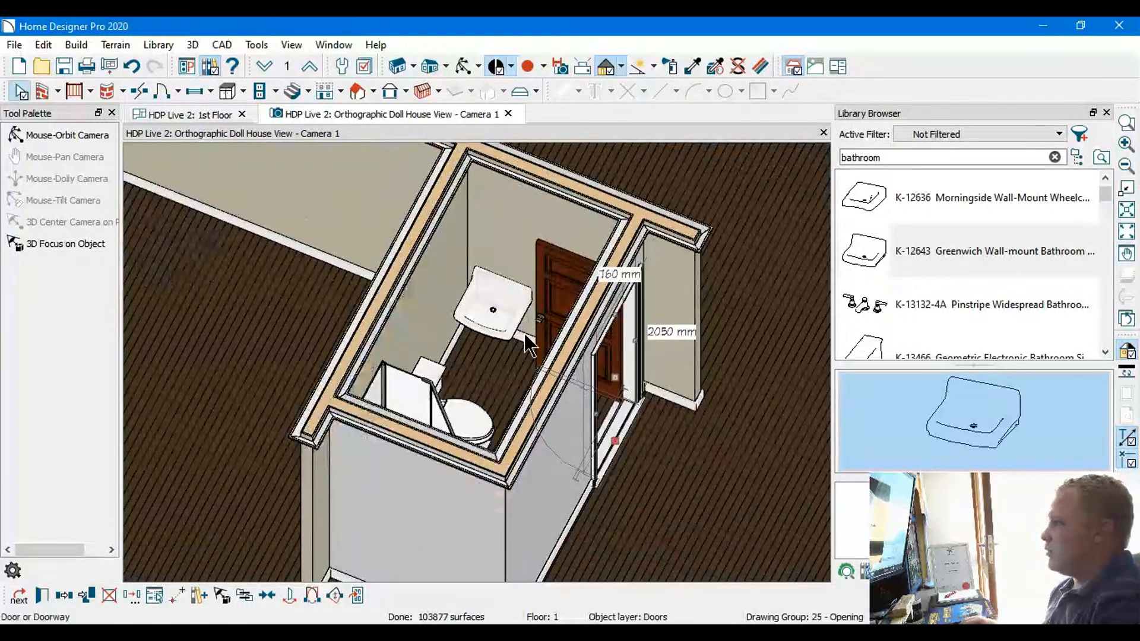
{"action": "left_click", "coordinate": [19, 89]}
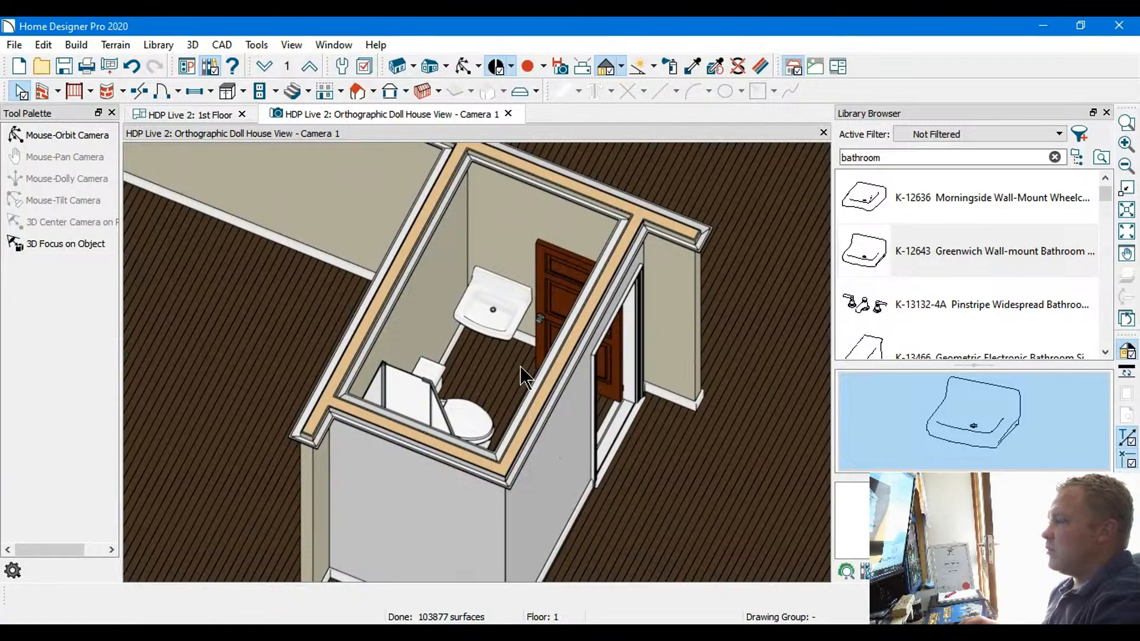
Examine the sink, toilet, shower and open door clearances in the doll house view from several directions and heights
{"action": "key", "text": "Up"}
{"action": "key", "text": "Up"}
{"action": "middle_click_drag", "start_coordinate": [521, 361], "coordinate": [522, 361]}
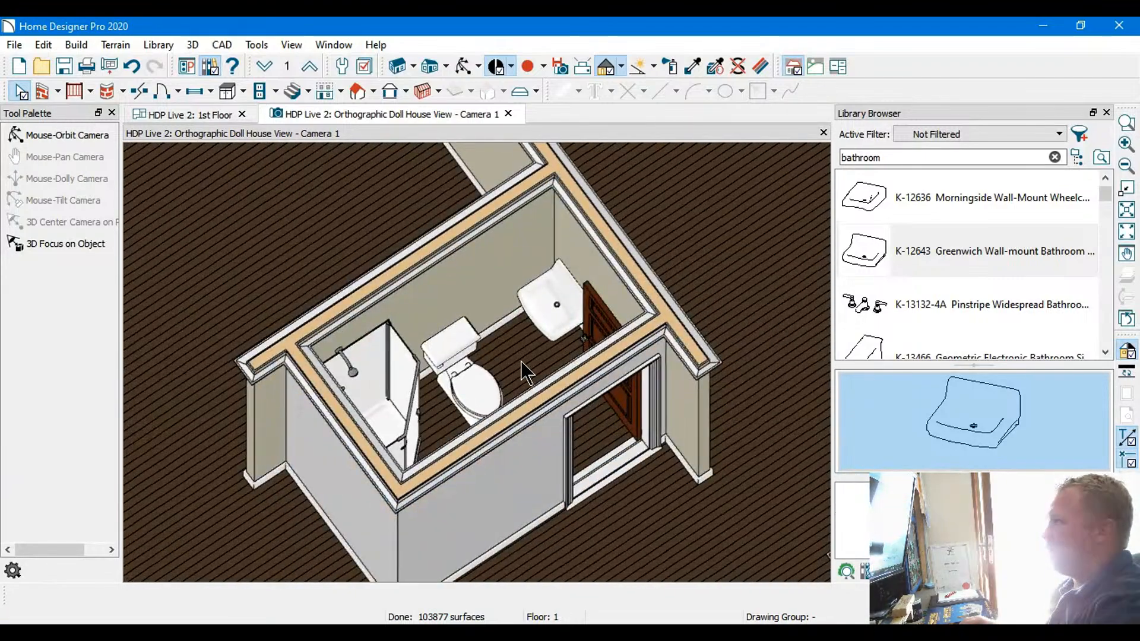
{"action": "key", "text": "Down"}
{"action": "key", "text": "Down"}
{"action": "key", "text": "Up"}
{"action": "key", "text": "Up"}
{"action": "key", "text": "Left"}
{"action": "key", "text": "Left"}
{"action": "key", "text": "Left"}
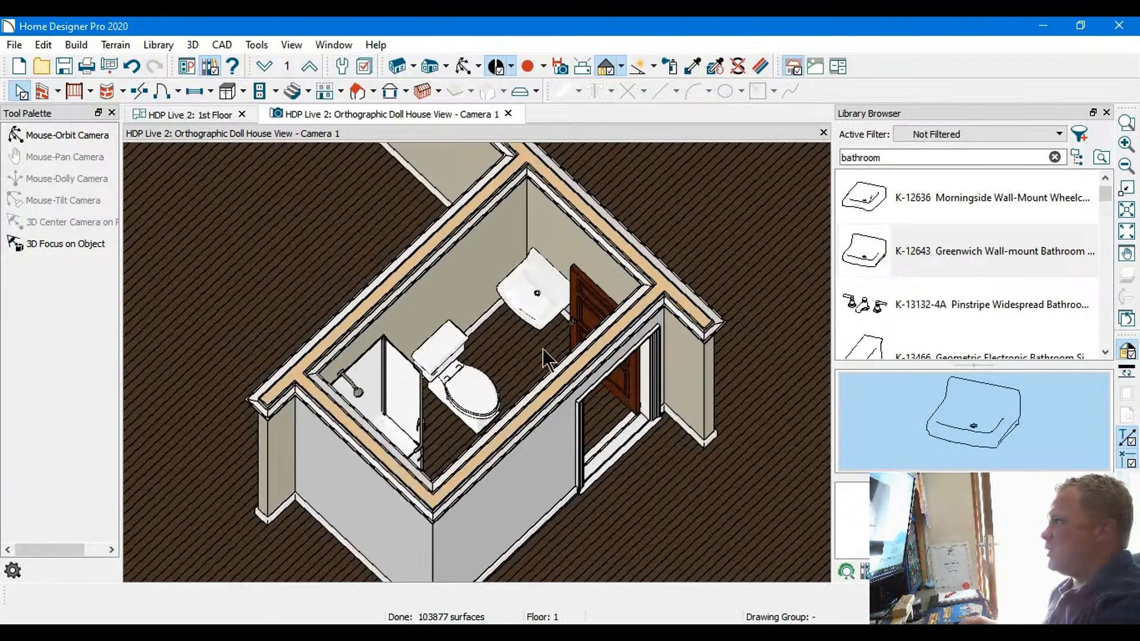
{"action": "key", "text": "Right"}
{"action": "key", "text": "Right"}
{"action": "key", "text": "Right"}
{"action": "key", "text": "Right"}
{"action": "key", "text": "Right"}
{"action": "key", "text": "Right"}
{"action": "key", "text": "Right"}
{"action": "key", "text": "Right"}
{"action": "key", "text": "Right"}
{"action": "key", "text": "Right"}
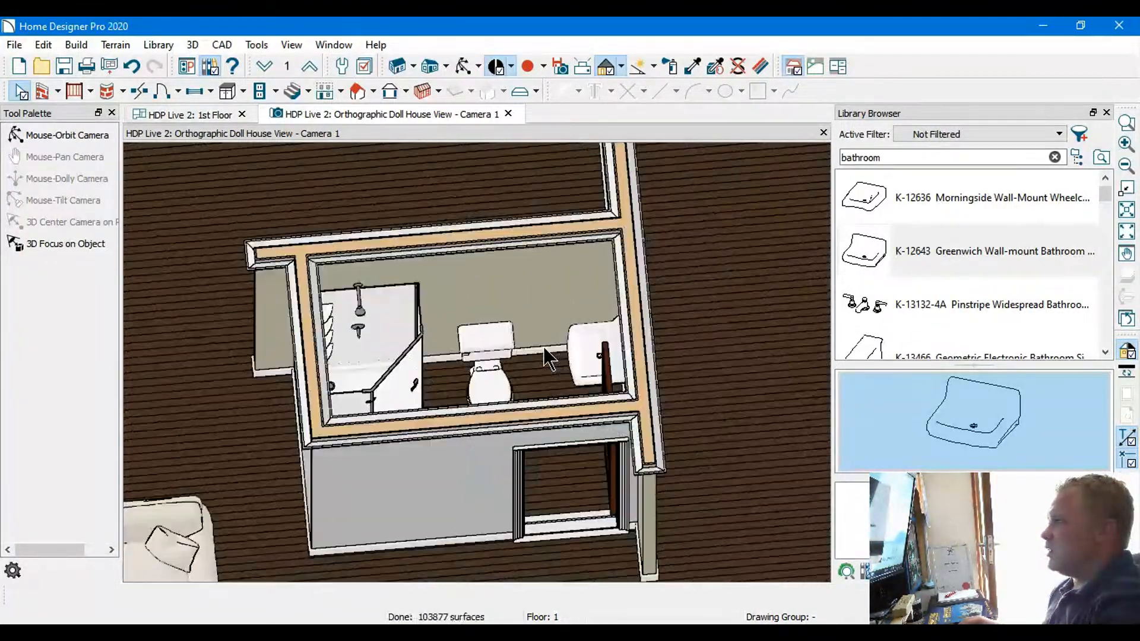
{"action": "key", "text": "Right"}
{"action": "key", "text": "Right"}
{"action": "key", "text": "Right"}
{"action": "key", "text": "Right"}
{"action": "key", "text": "Right"}
{"action": "key", "text": "Right"}
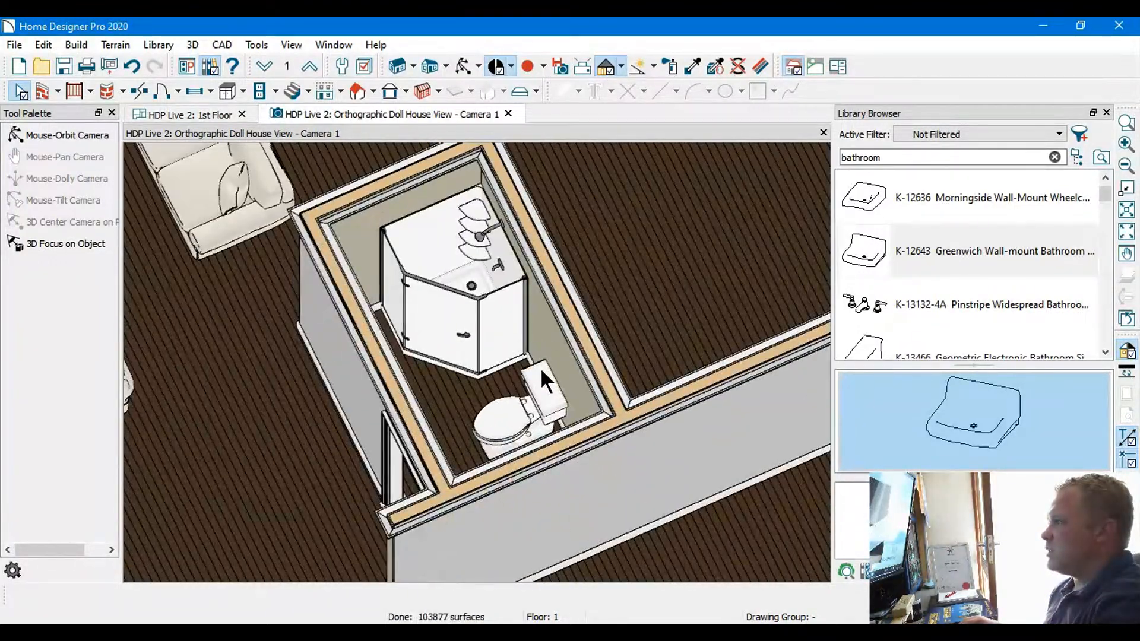
{"action": "key", "text": "Right"}
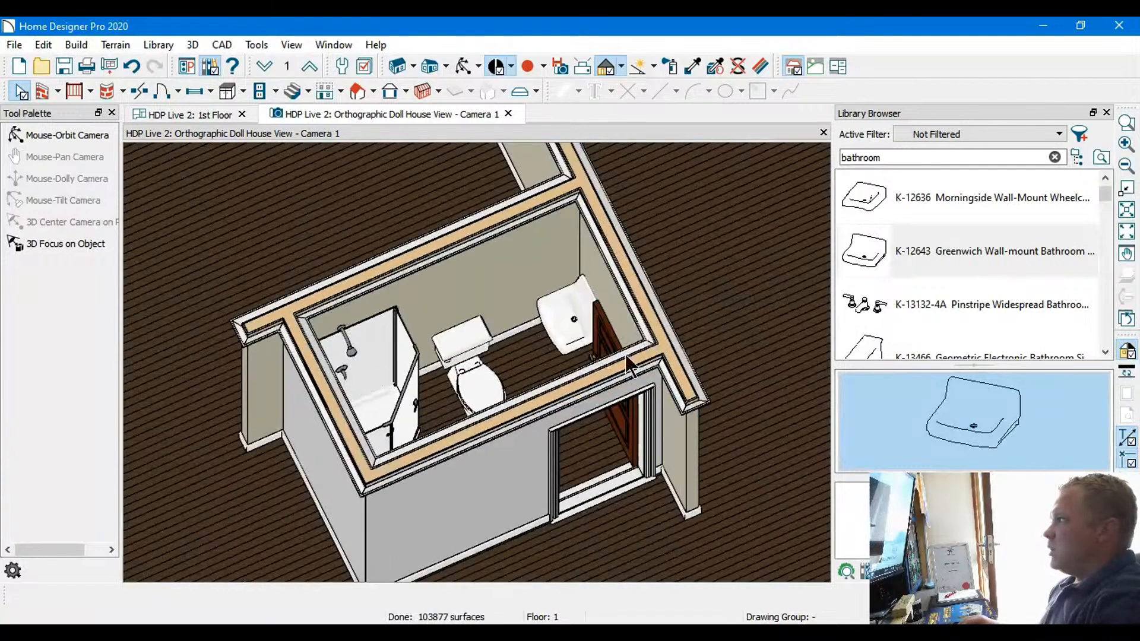
Choose the K-13467 Geometric Electronic bathroom sink faucet from the library and place it at the sink
{"action": "left_click", "coordinate": [869, 304]}
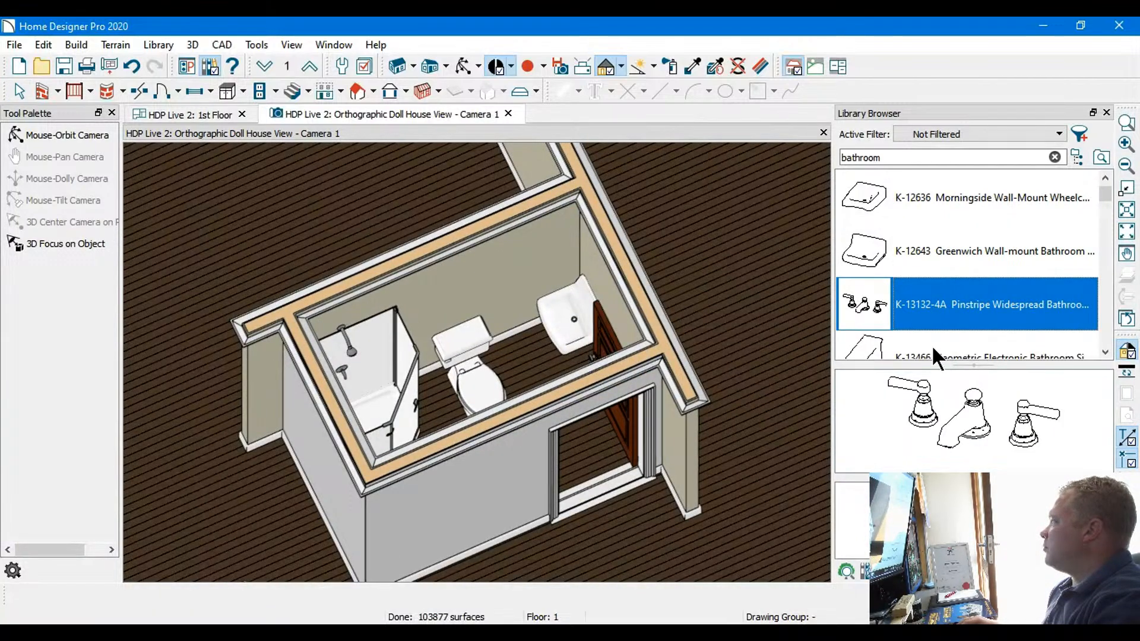
{"action": "scroll", "coordinate": [933, 351], "scroll_direction": "down", "scroll_amount": 3}
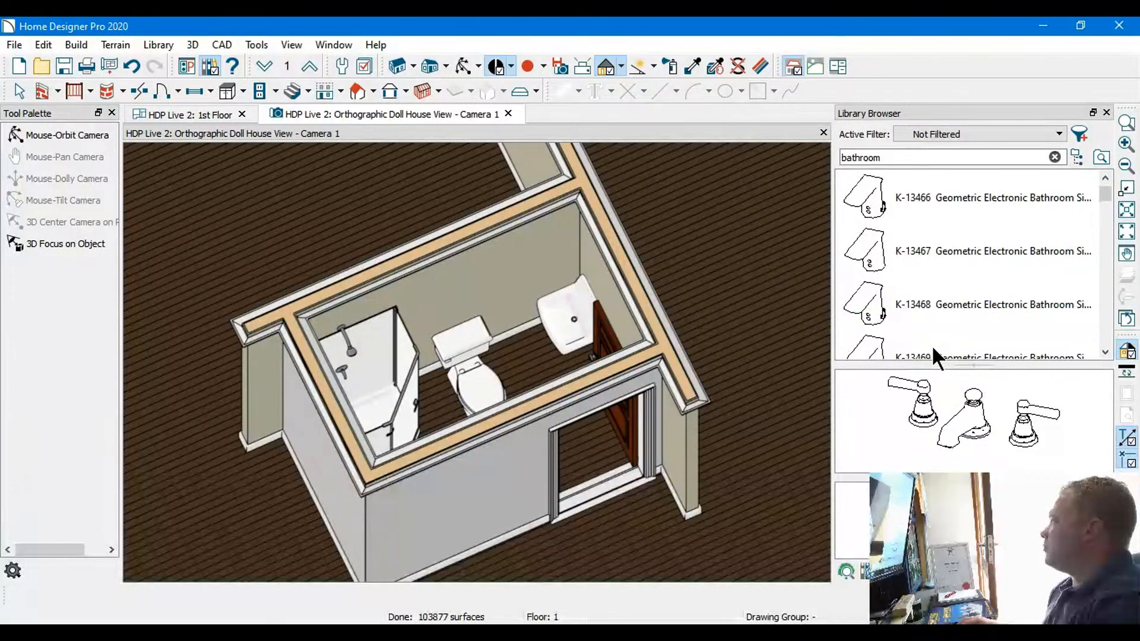
{"action": "left_click", "coordinate": [920, 246]}
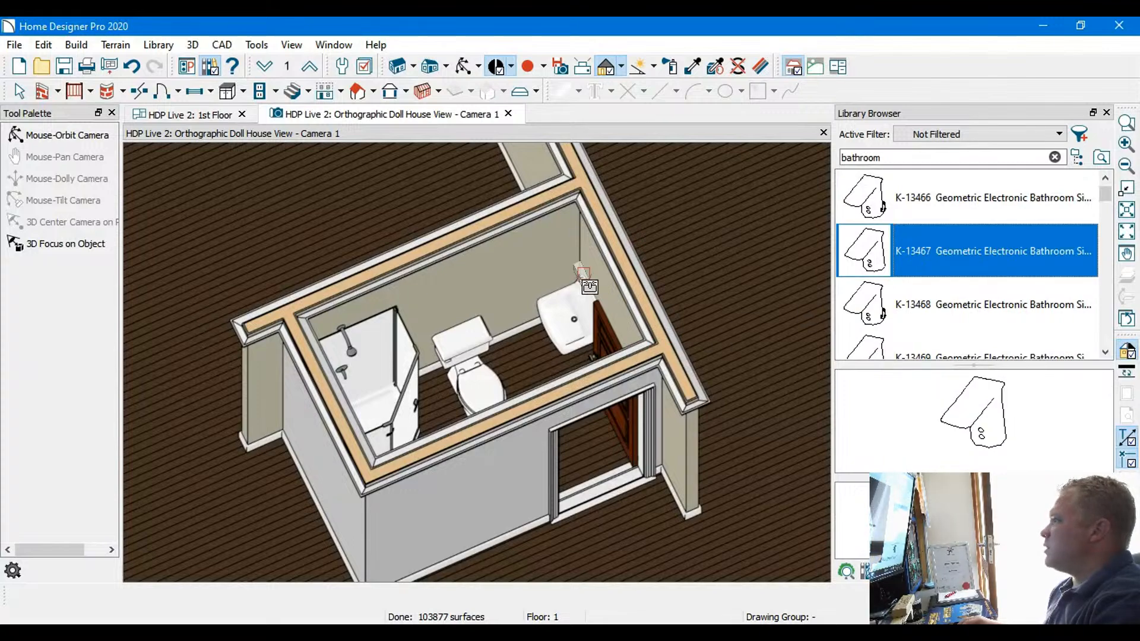
{"action": "scroll", "coordinate": [587, 286], "scroll_direction": "up", "scroll_amount": 5}
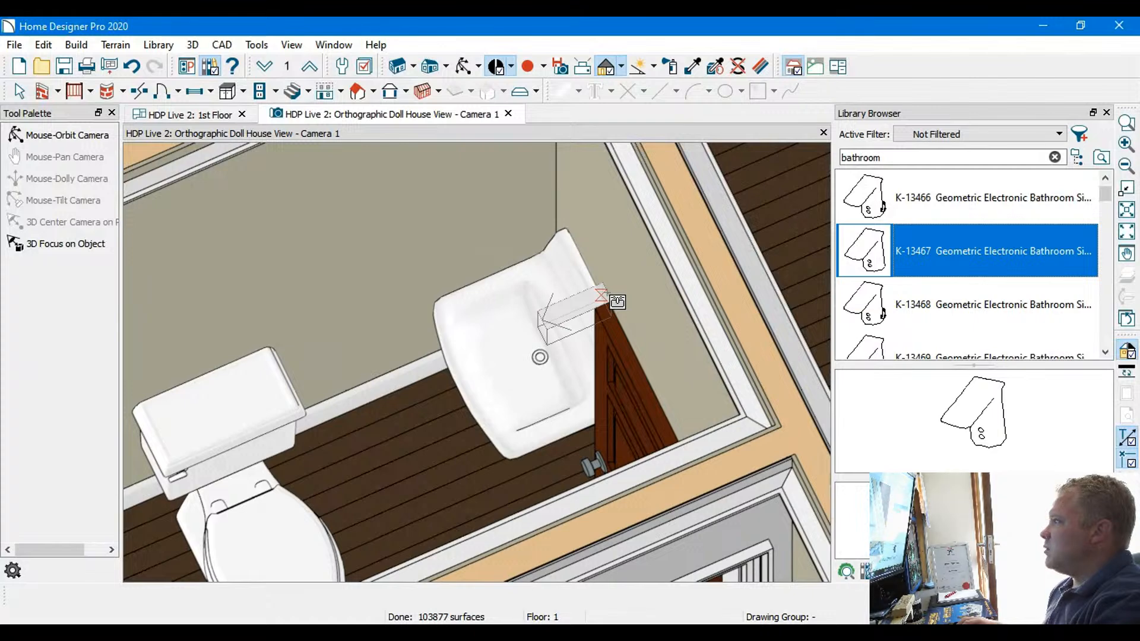
{"action": "left_click", "coordinate": [220, 116]}
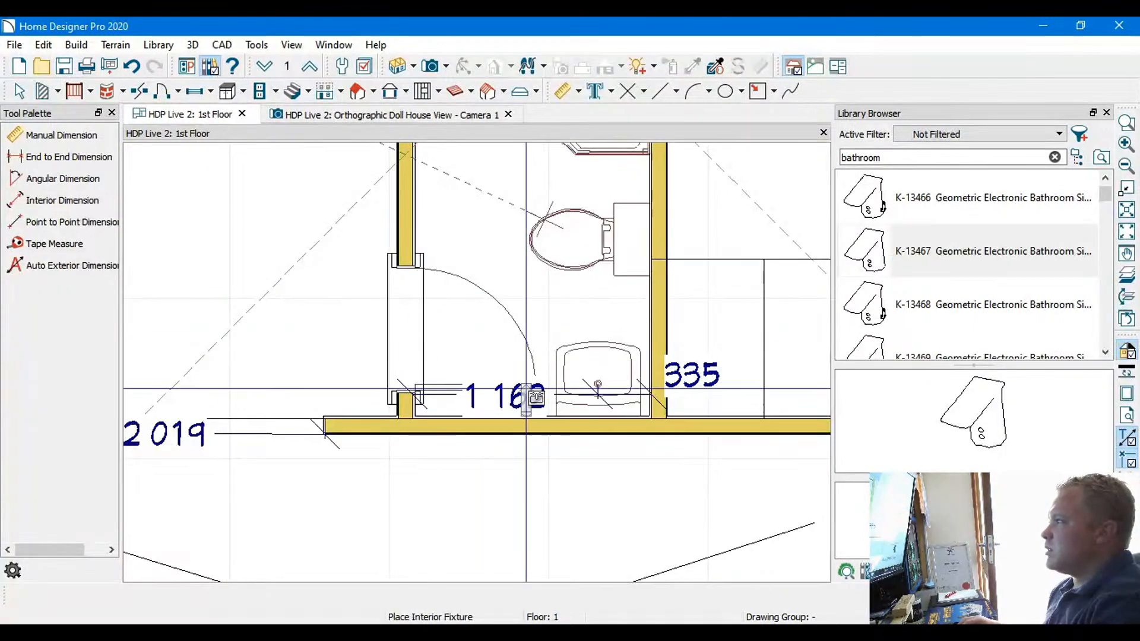
{"action": "scroll", "coordinate": [599, 415], "scroll_direction": "up", "scroll_amount": 3}
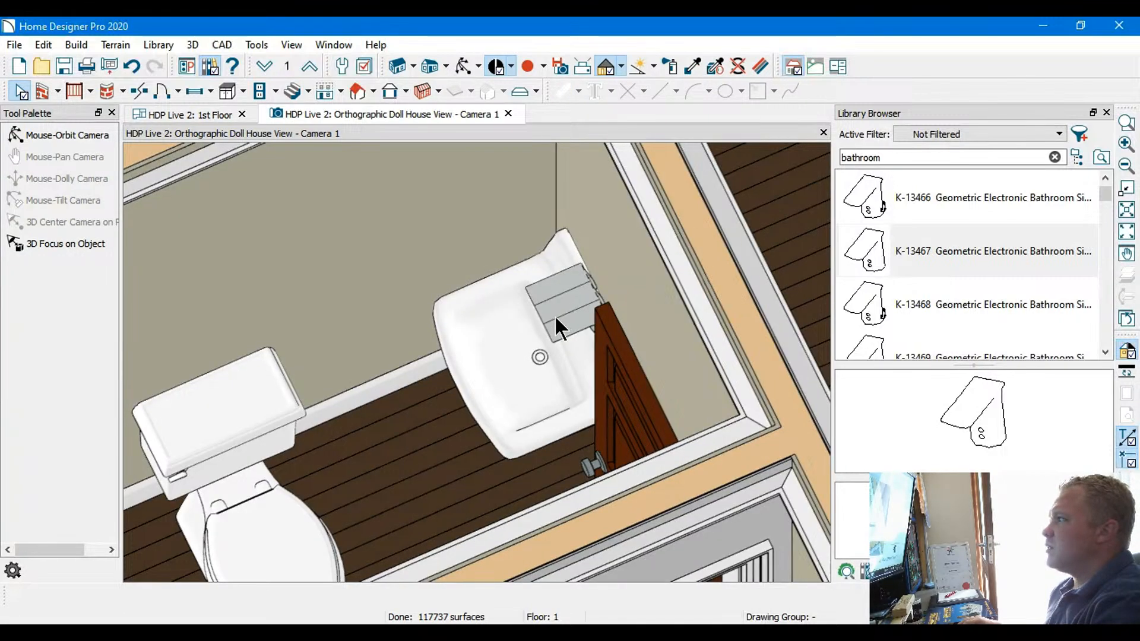
{"action": "scroll", "coordinate": [555, 317], "scroll_direction": "up", "scroll_amount": 4}
{"action": "middle_click_drag", "start_coordinate": [555, 317], "coordinate": [571, 319]}
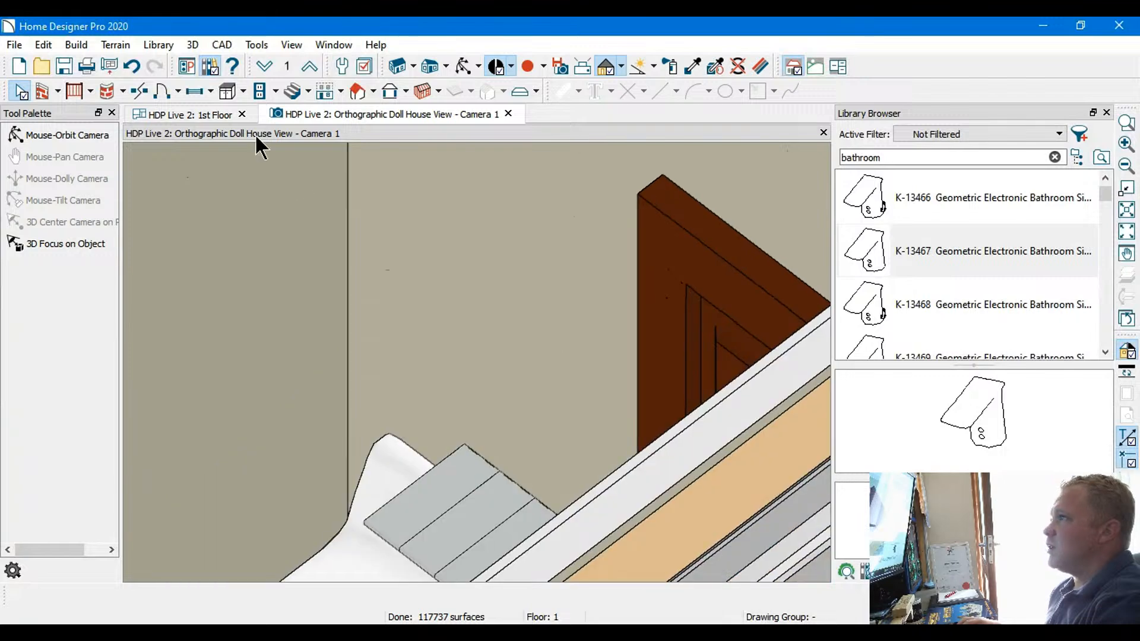
Stop placing fixtures, select the faucet at the sink in the doll house view, and close that view
{"action": "left_click", "coordinate": [225, 113]}
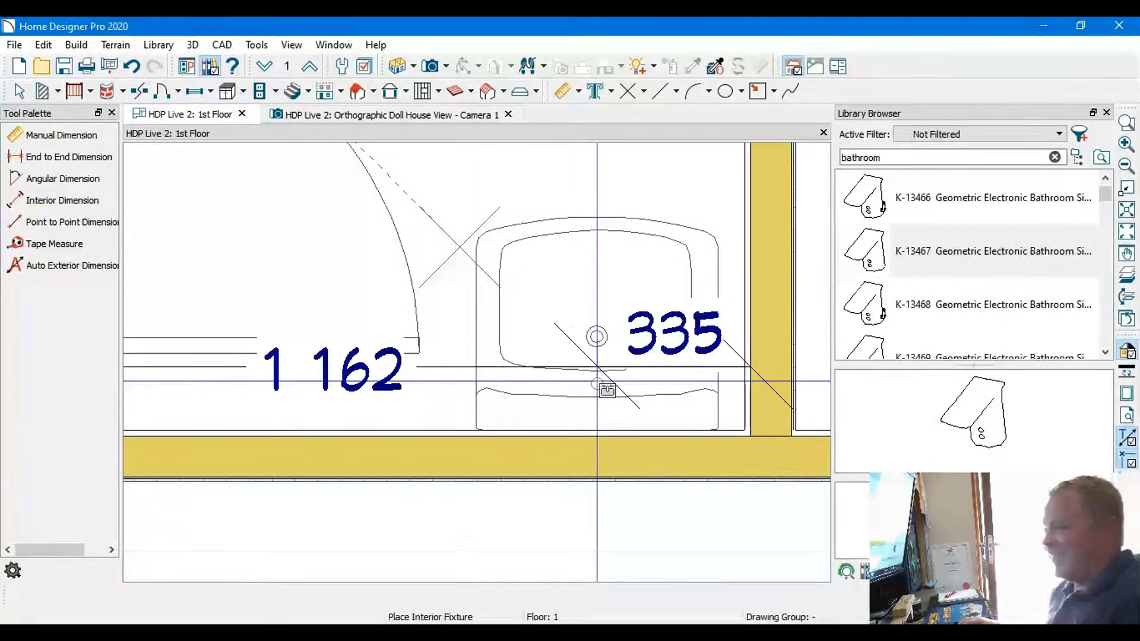
{"action": "left_click", "coordinate": [22, 95]}
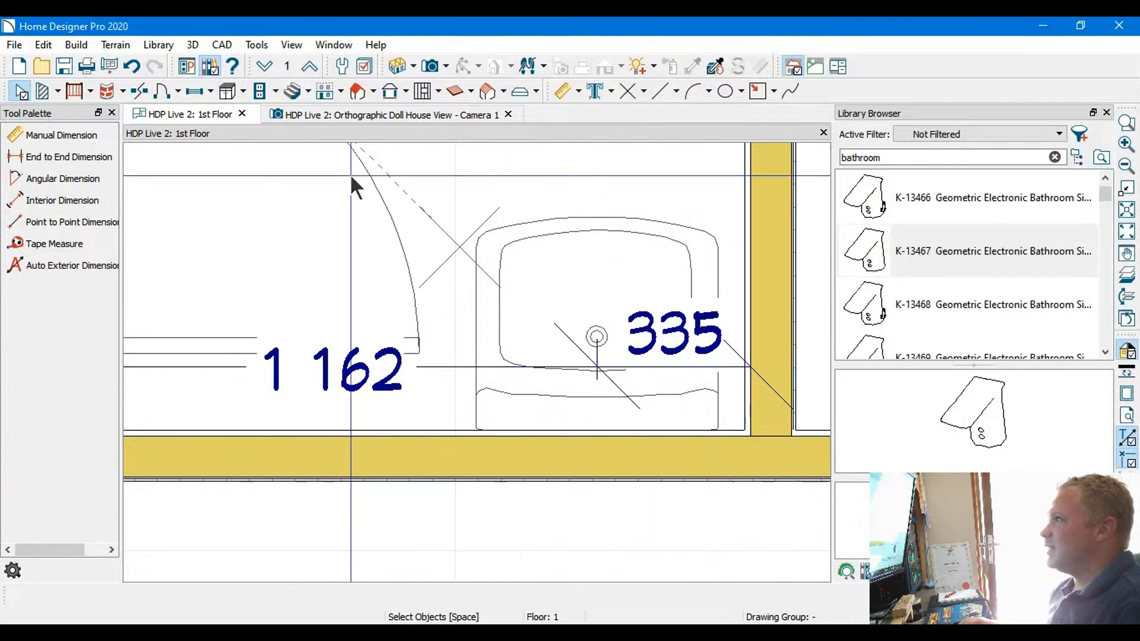
{"action": "left_click", "coordinate": [285, 116]}
{"action": "left_click", "coordinate": [465, 480]}
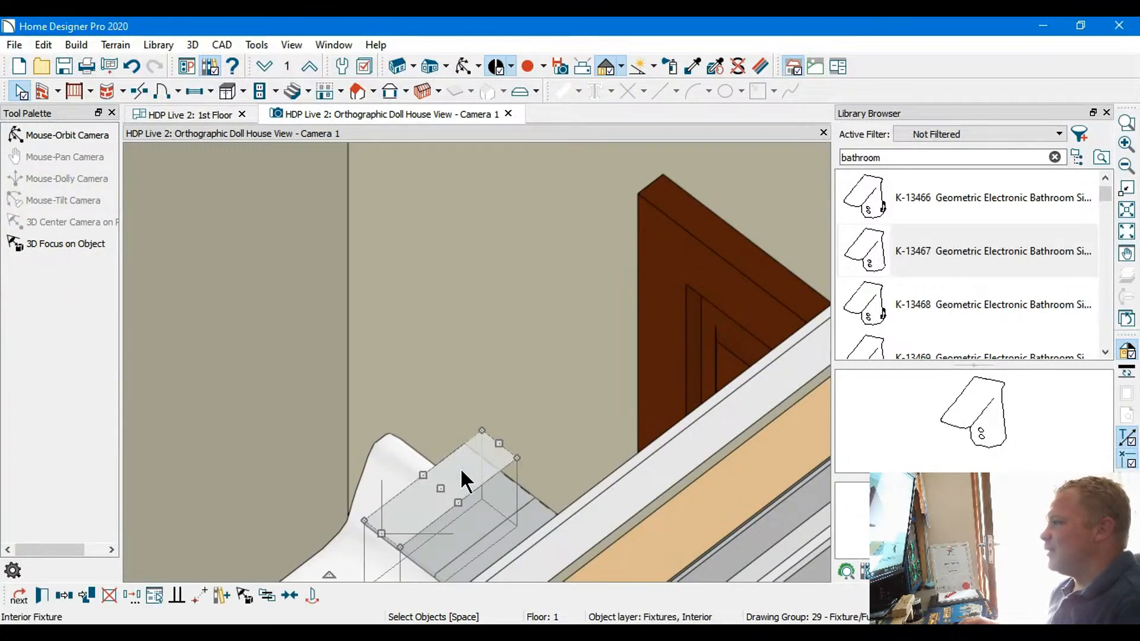
{"action": "key", "text": "ctrl+w"}
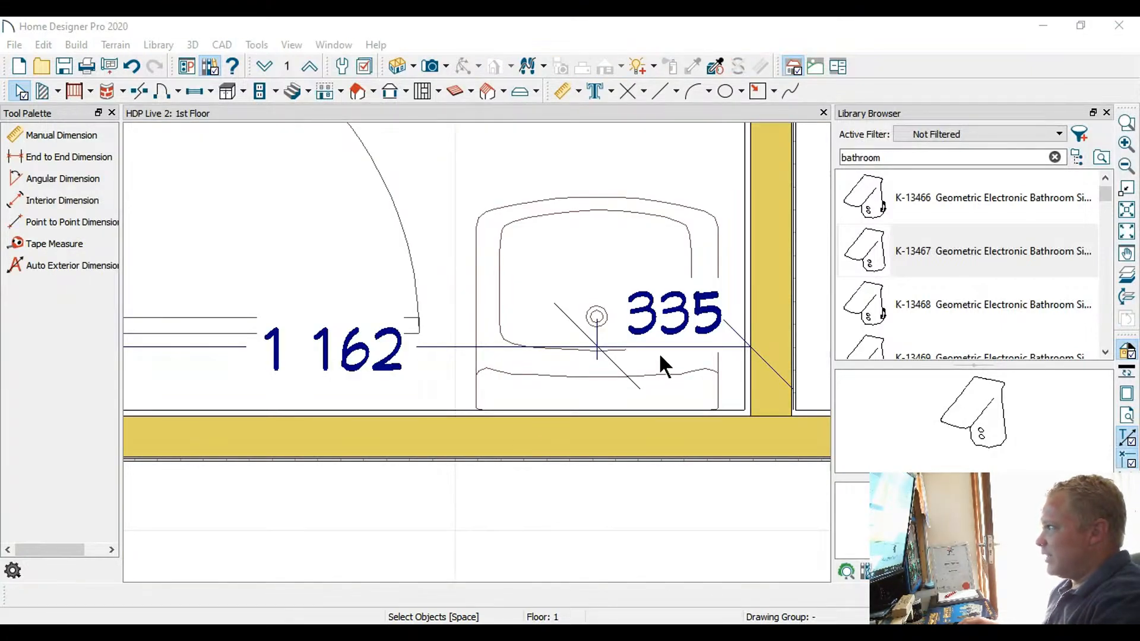
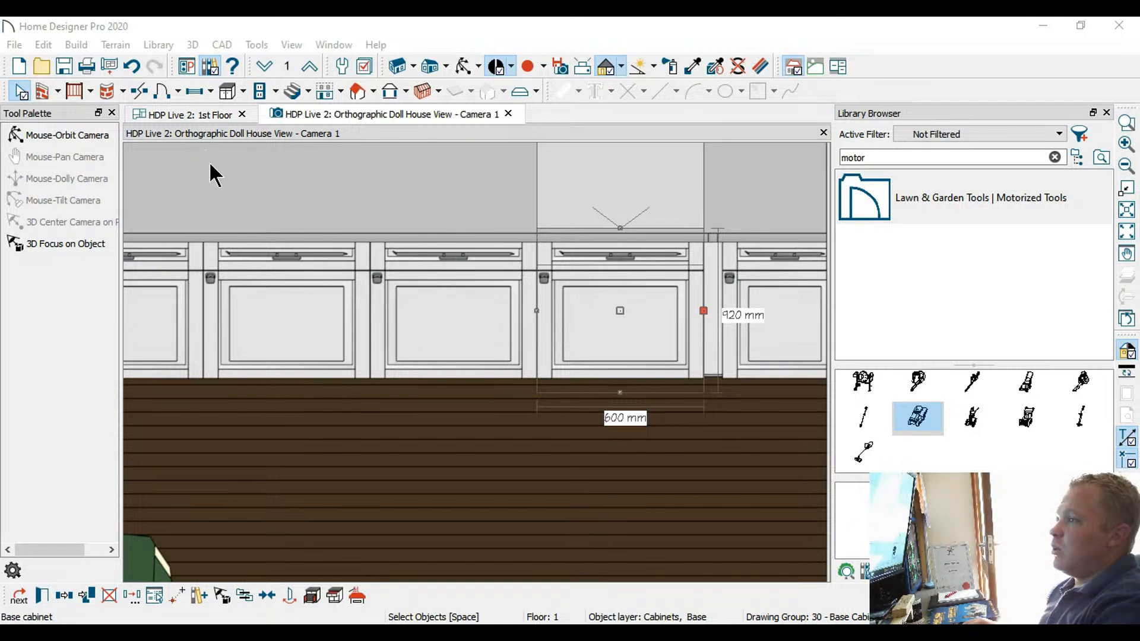
Build a materials list for the selected 600 mm base cabinet, look it over and close it
{"action": "left_click", "coordinate": [595, 321]}
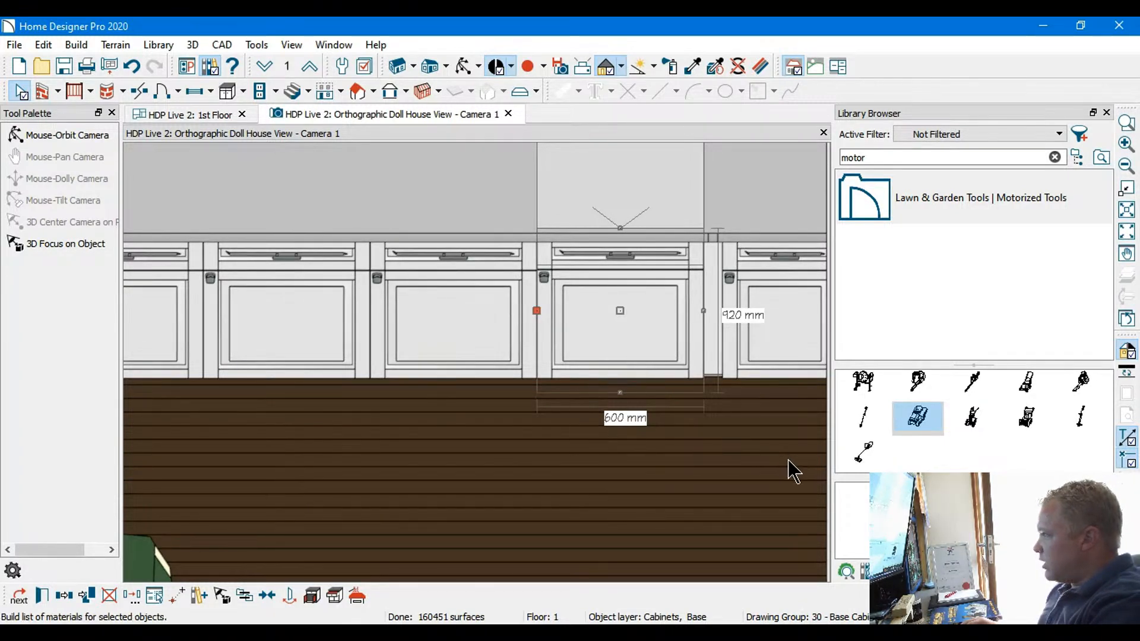
{"action": "left_click", "coordinate": [696, 468]}
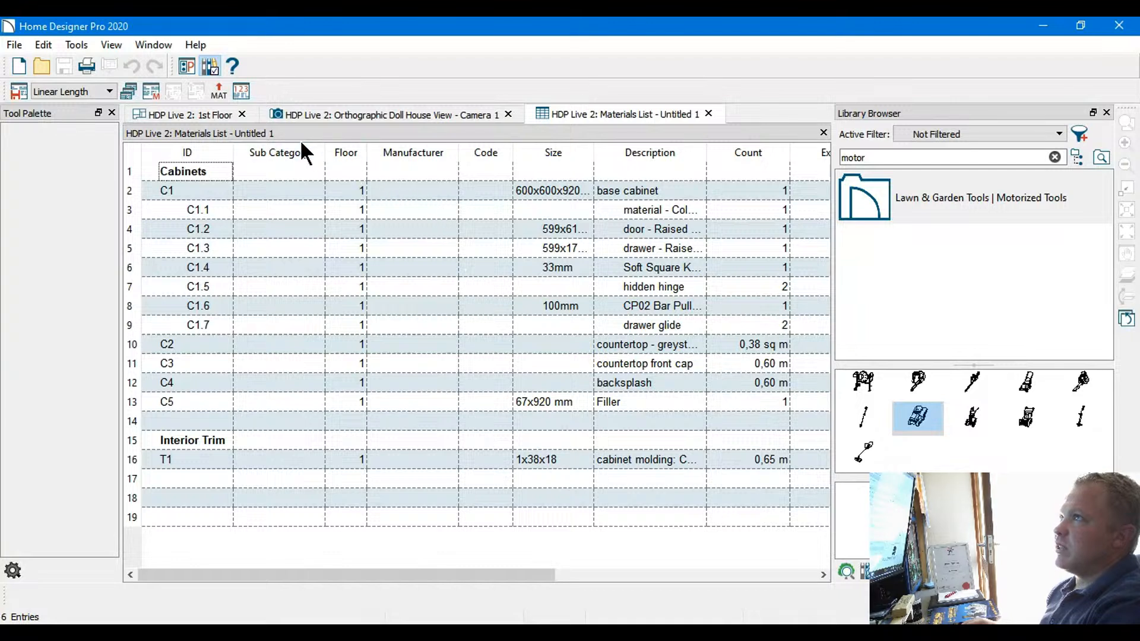
{"action": "left_click", "coordinate": [711, 113]}
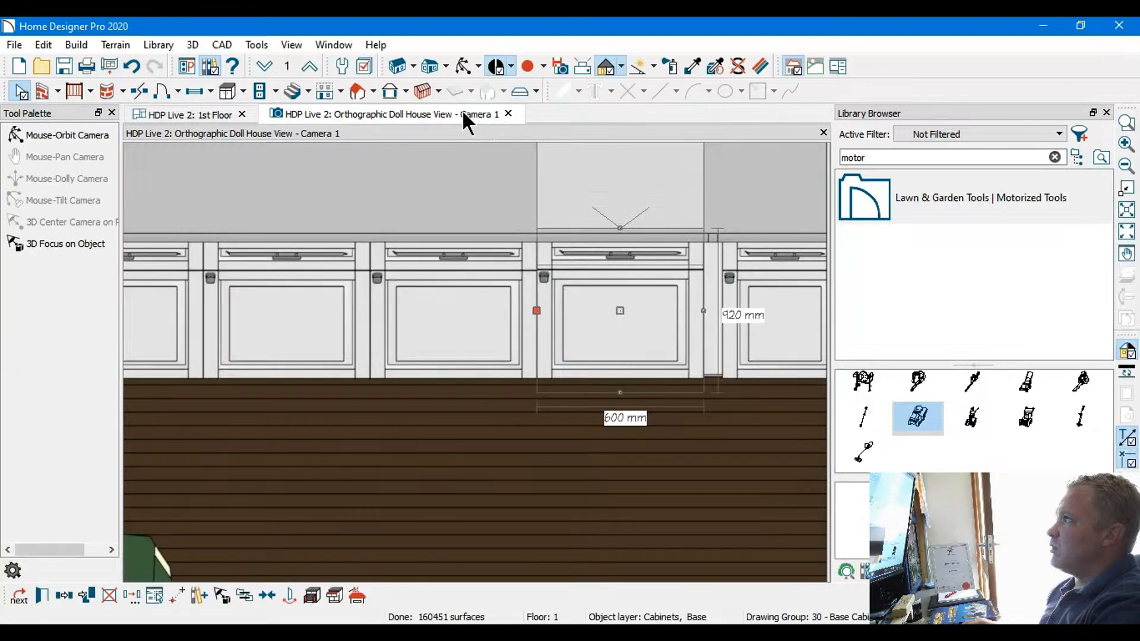
In the 1st Floor plan, place three adjoining wall cabinets above the short counter run and a fourth around the corner on the long wall
{"action": "scroll", "coordinate": [558, 383], "scroll_direction": "down", "scroll_amount": 4}
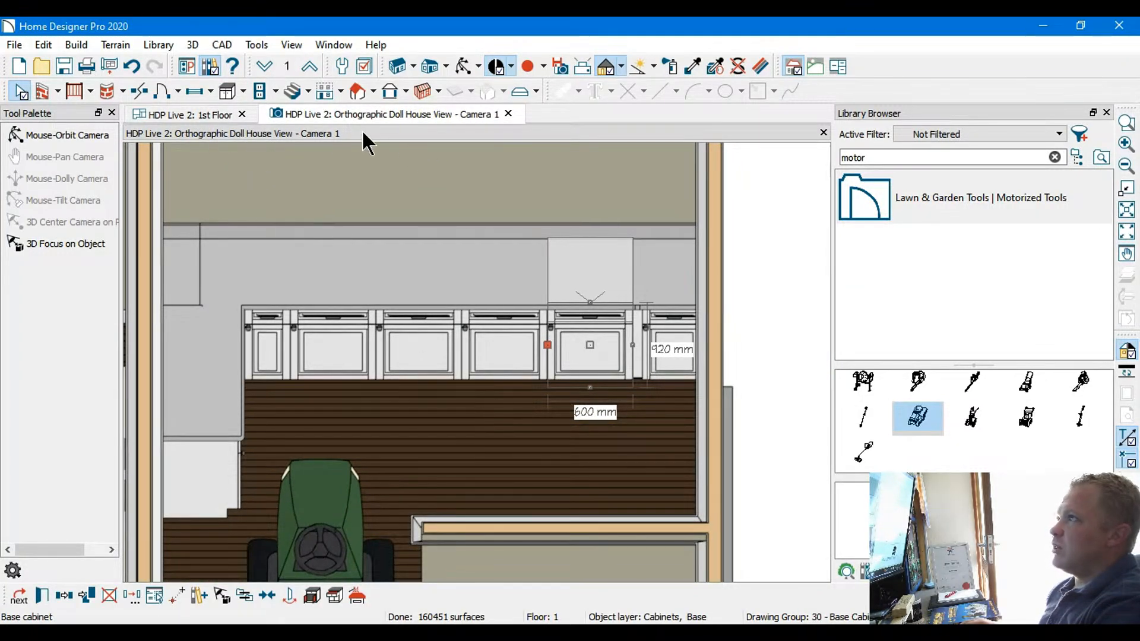
{"action": "left_click", "coordinate": [202, 114]}
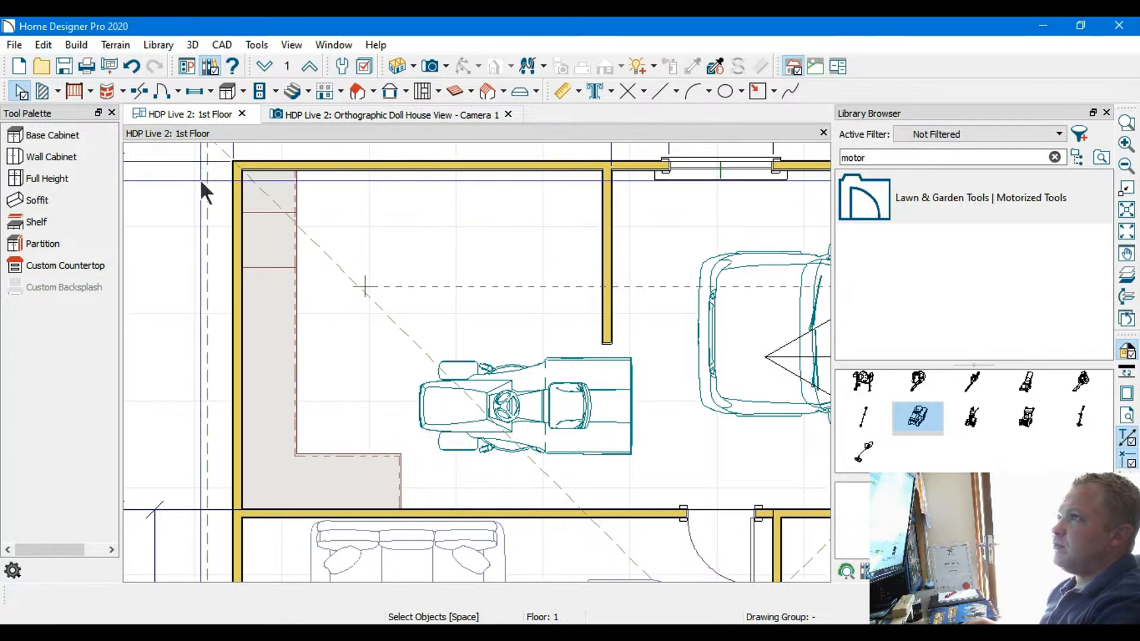
{"action": "middle_click_drag", "start_coordinate": [174, 194], "coordinate": [228, 183]}
{"action": "left_click", "coordinate": [244, 88]}
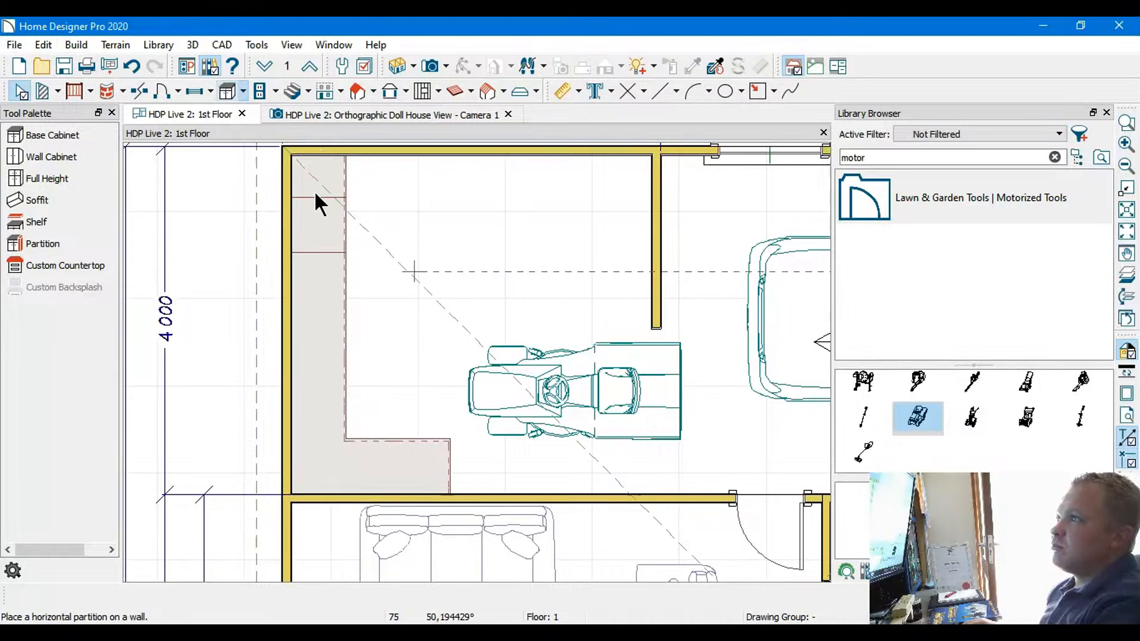
{"action": "left_click", "coordinate": [315, 133]}
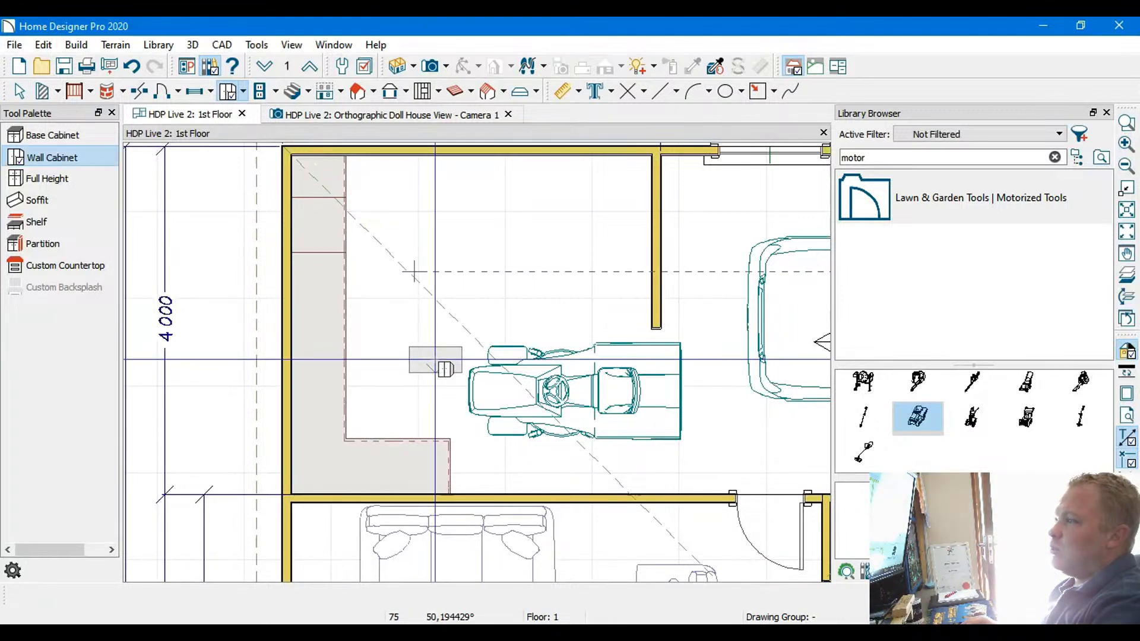
{"action": "scroll", "coordinate": [415, 493], "scroll_direction": "up", "scroll_amount": 3}
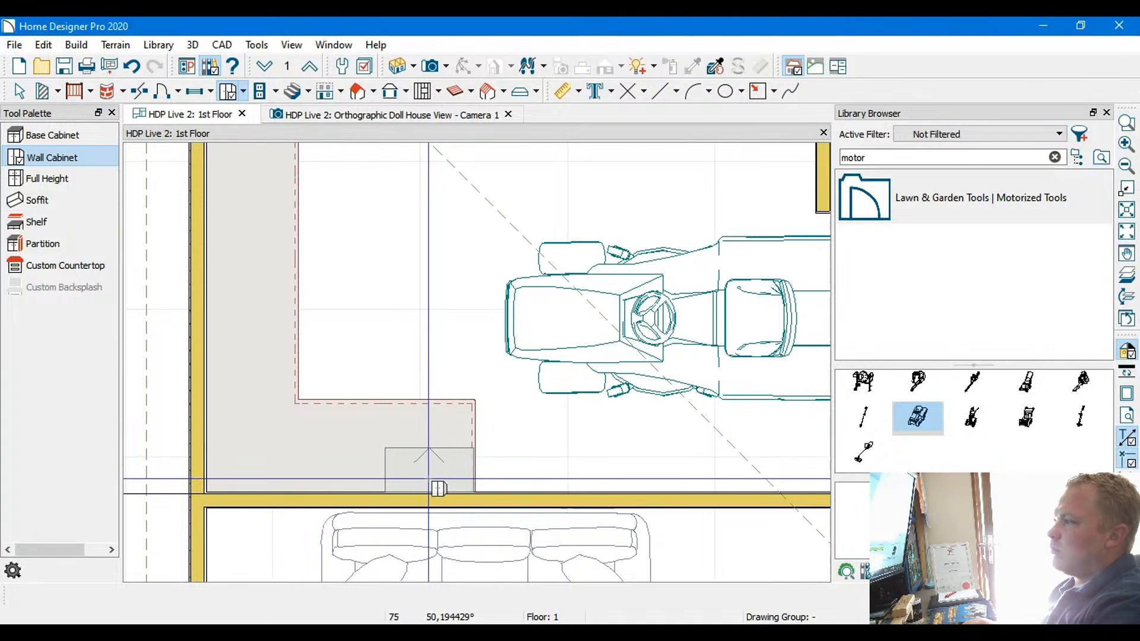
{"action": "left_click", "coordinate": [440, 488]}
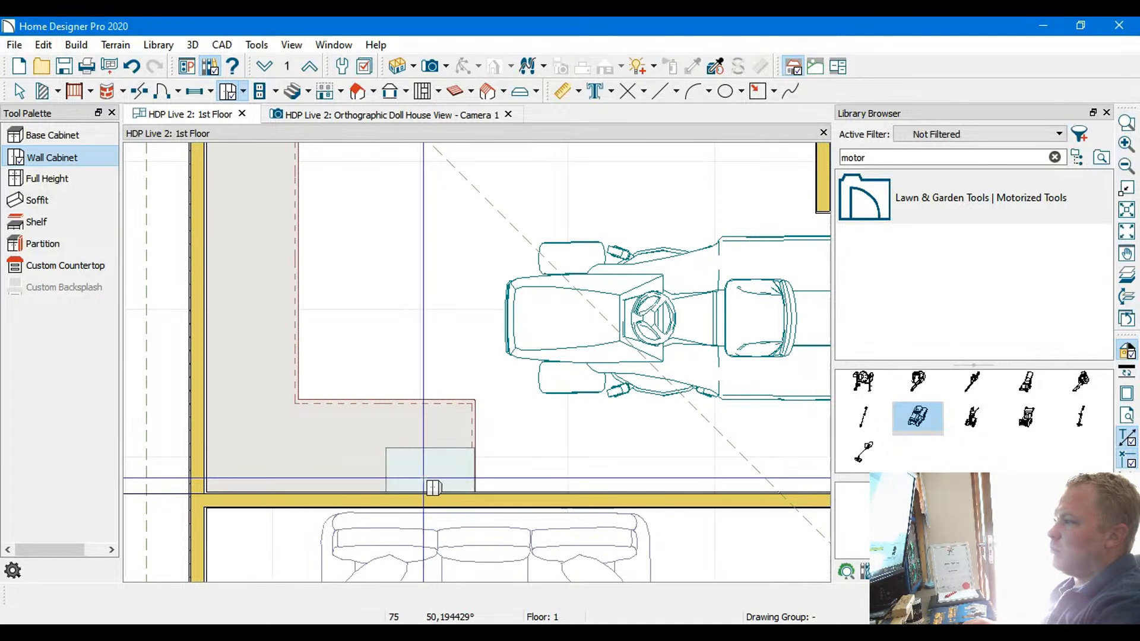
{"action": "left_click", "coordinate": [353, 487]}
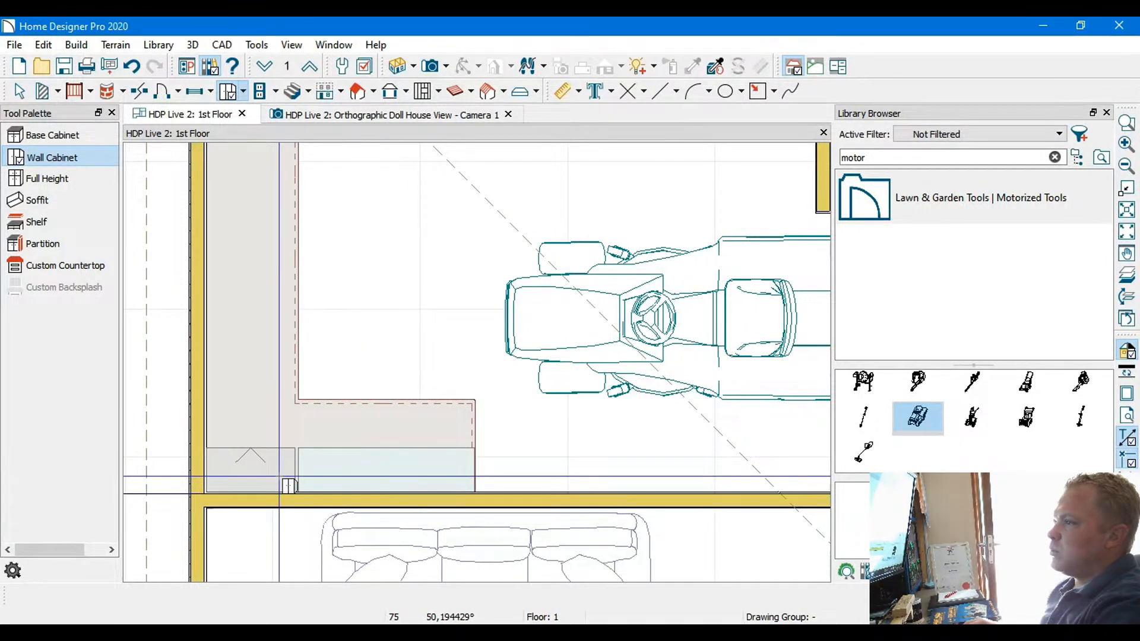
{"action": "left_click", "coordinate": [283, 481]}
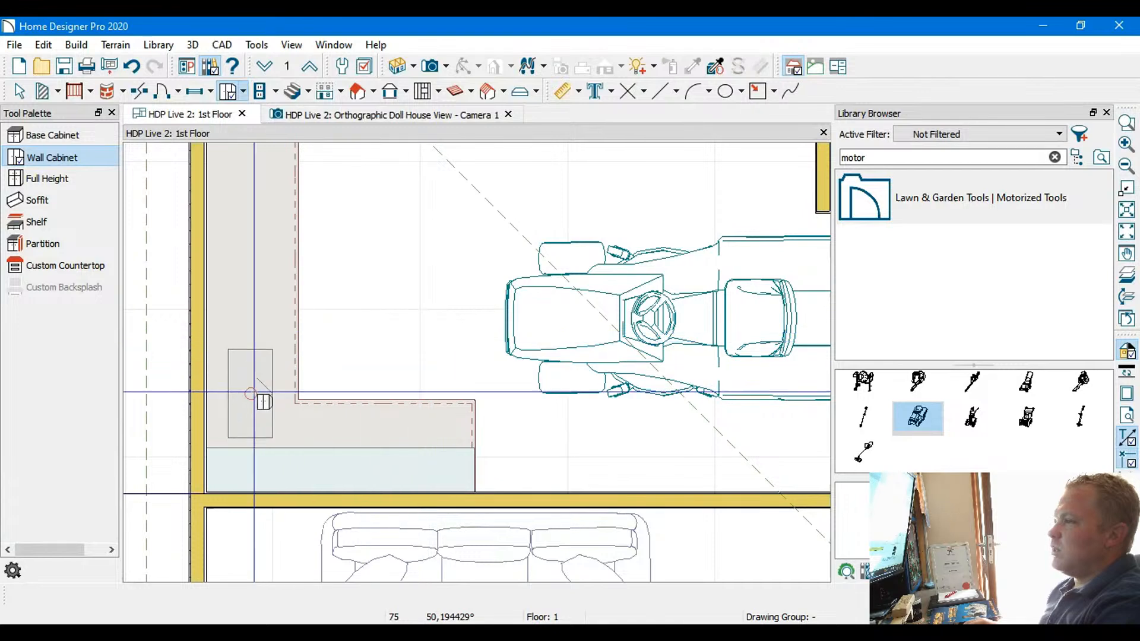
{"action": "left_click", "coordinate": [230, 408]}
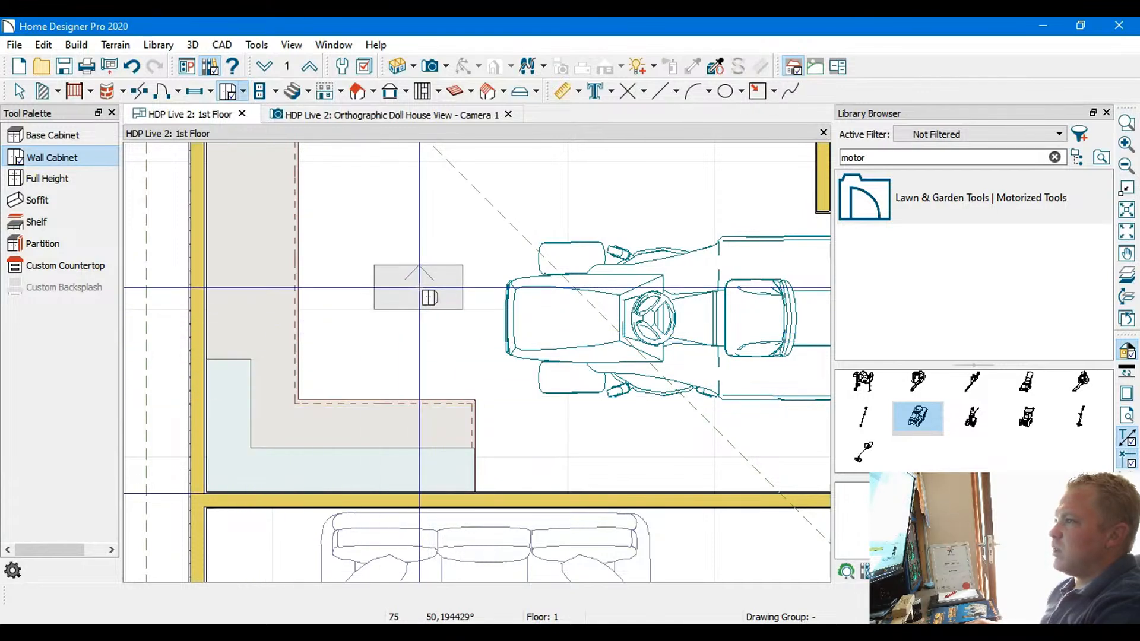
{"action": "scroll", "coordinate": [420, 278], "scroll_direction": "down", "scroll_amount": 1}
{"action": "middle_click_drag", "start_coordinate": [419, 277], "coordinate": [437, 367]}
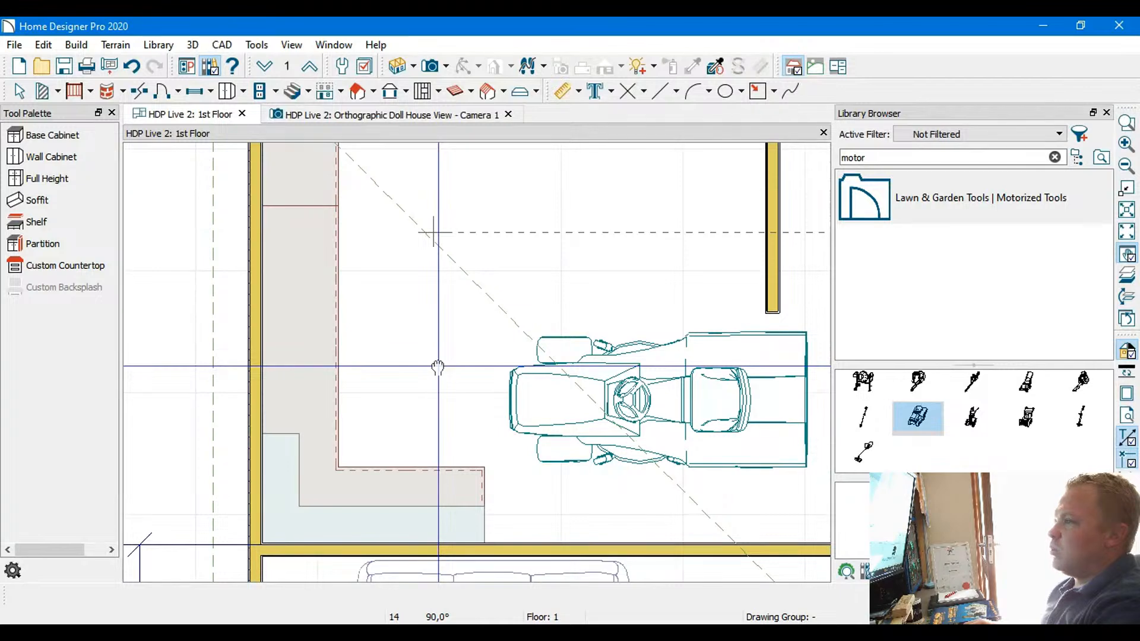
Select a base cabinet on the long wall in the doll house view, and undo the changes made to it
{"action": "left_click", "coordinate": [404, 115]}
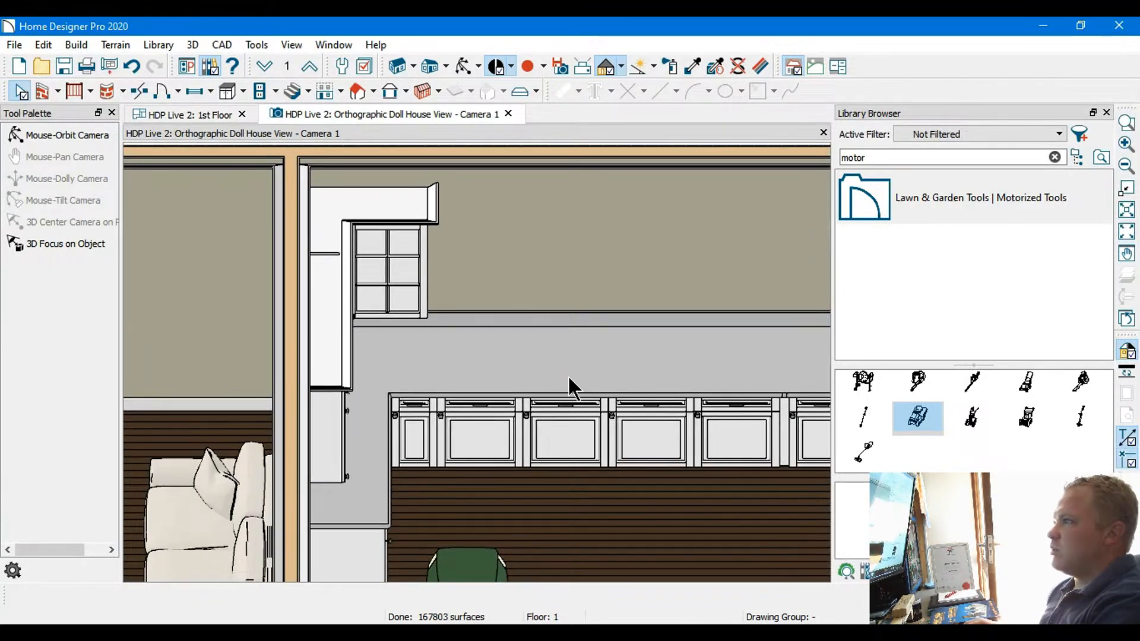
{"action": "left_click", "coordinate": [528, 354]}
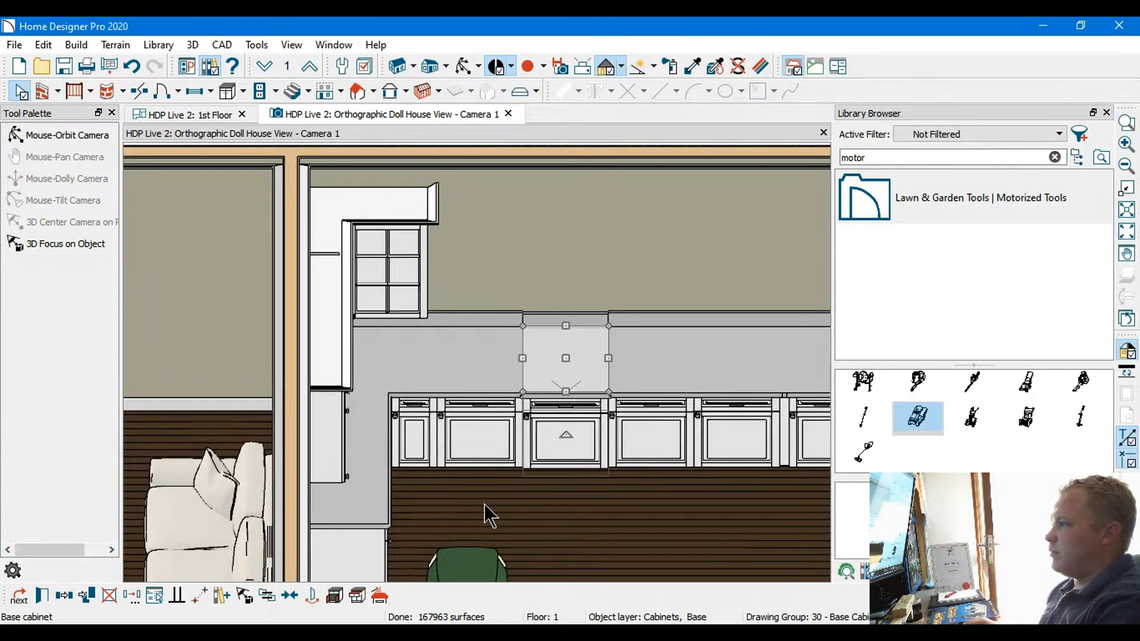
{"action": "key", "text": "Escape"}
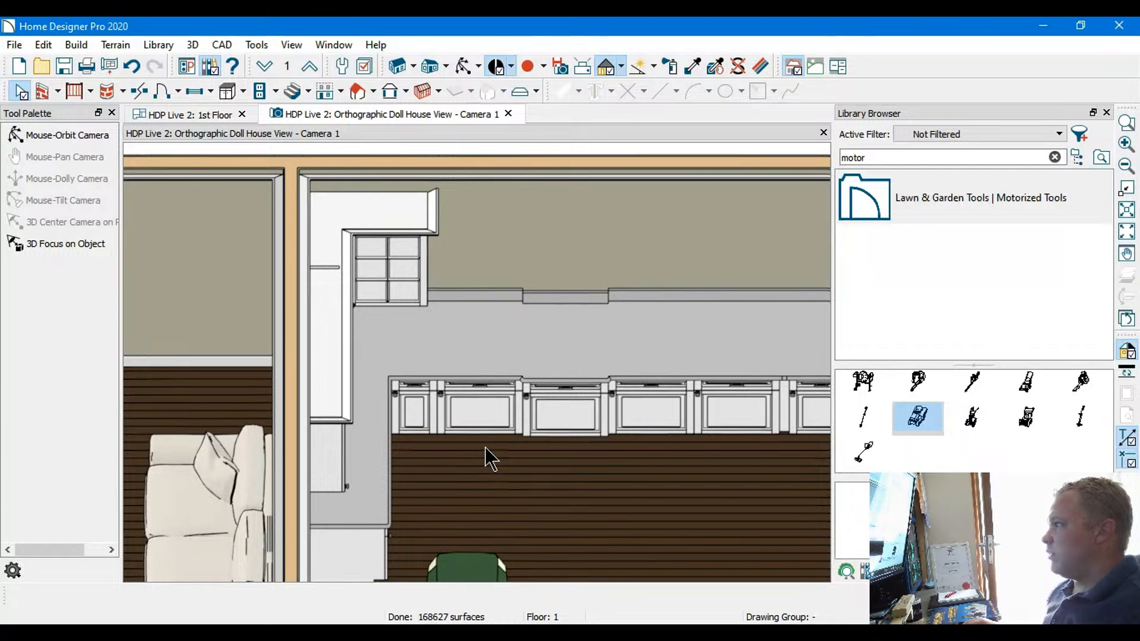
{"action": "key", "text": "ctrl+z"}
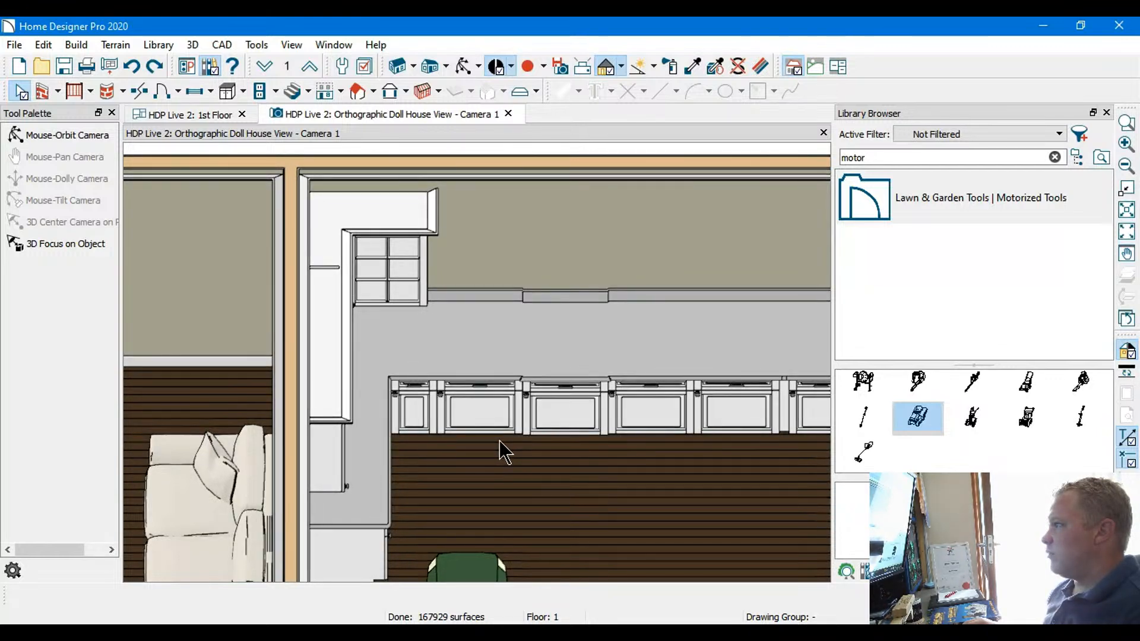
{"action": "key", "text": "ctrl+z"}
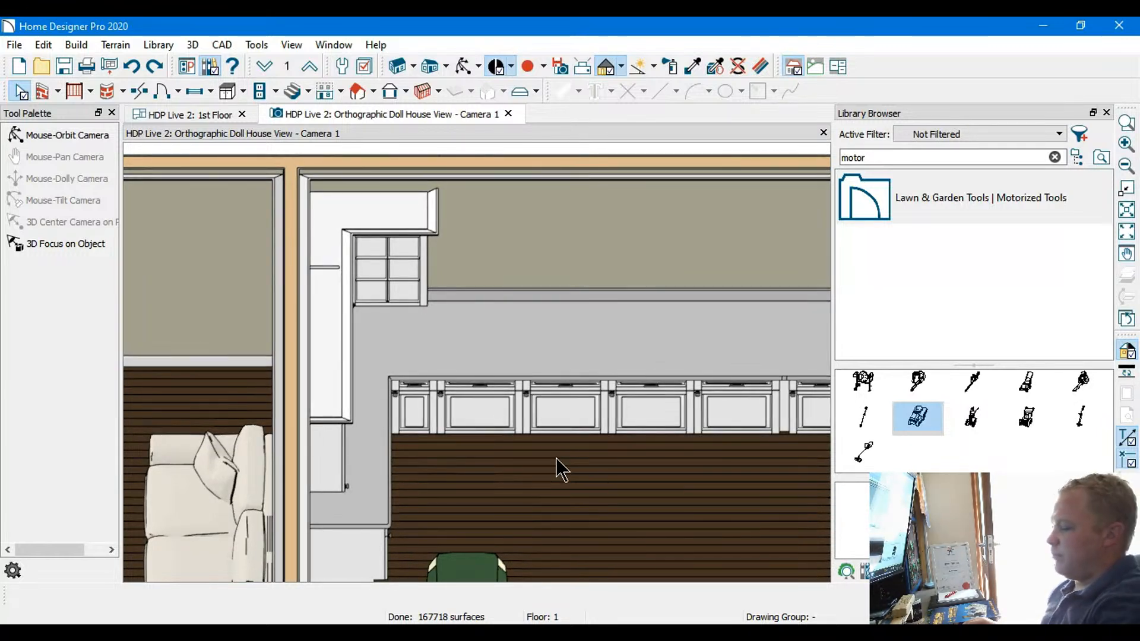
Examine the corner wall cabinets, countertop and base cabinets in the doll house view from several directions
{"action": "left_click_drag", "start_coordinate": [557, 458], "coordinate": [450, 442]}
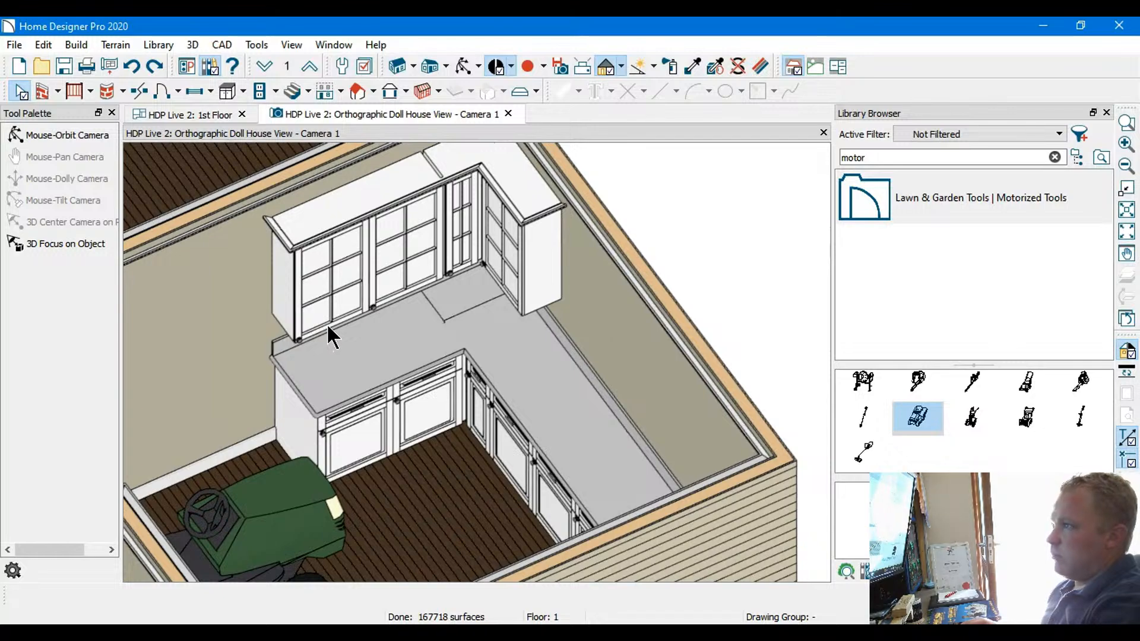
{"action": "left_click_drag", "start_coordinate": [326, 331], "coordinate": [451, 410]}
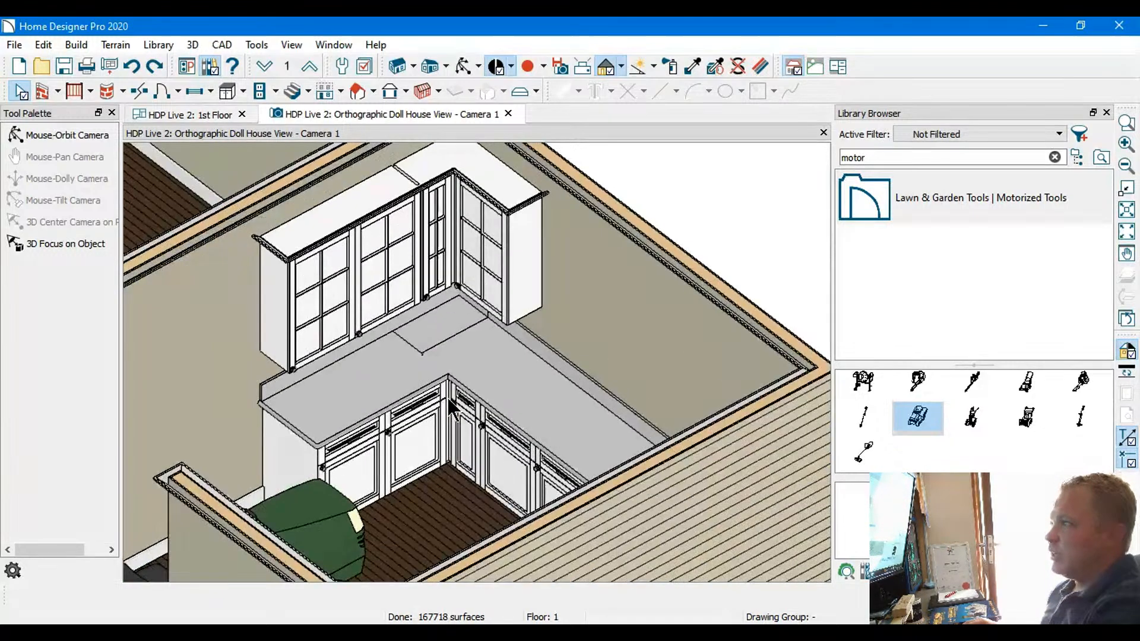
{"action": "middle_click_drag", "start_coordinate": [448, 412], "coordinate": [464, 381]}
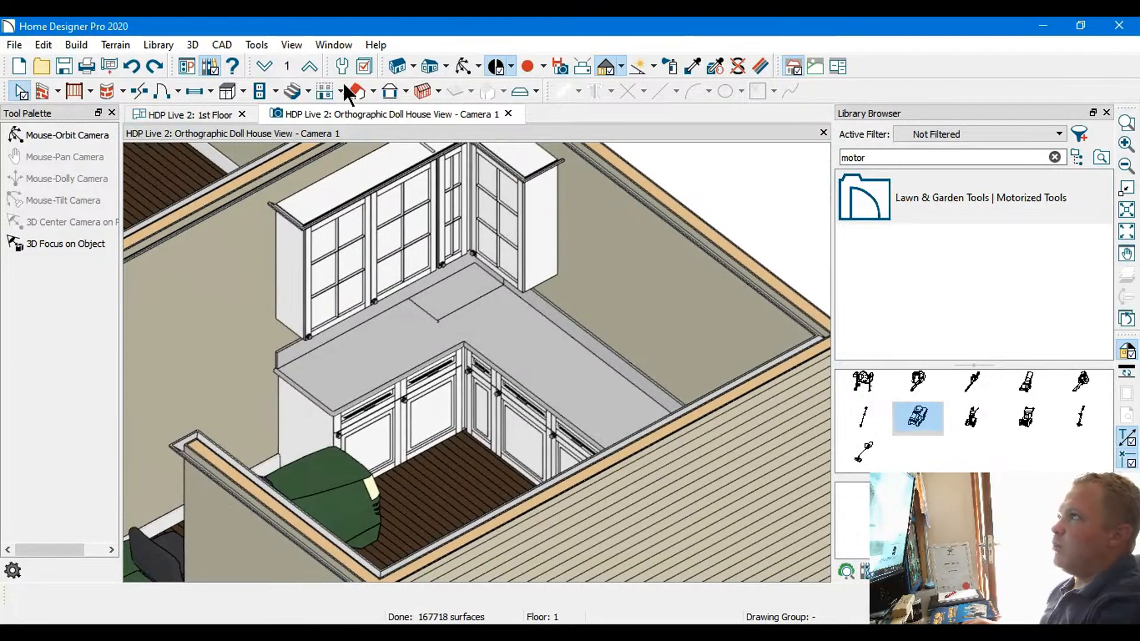
{"action": "left_click", "coordinate": [244, 92]}
{"action": "left_click", "coordinate": [428, 477]}
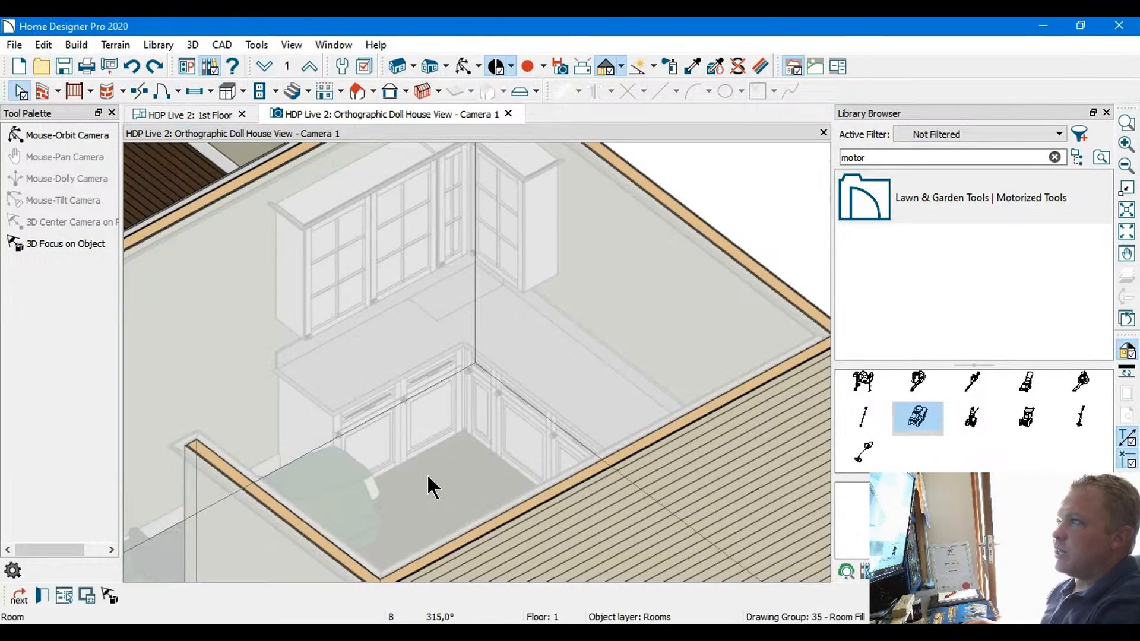
{"action": "left_click", "coordinate": [753, 201]}
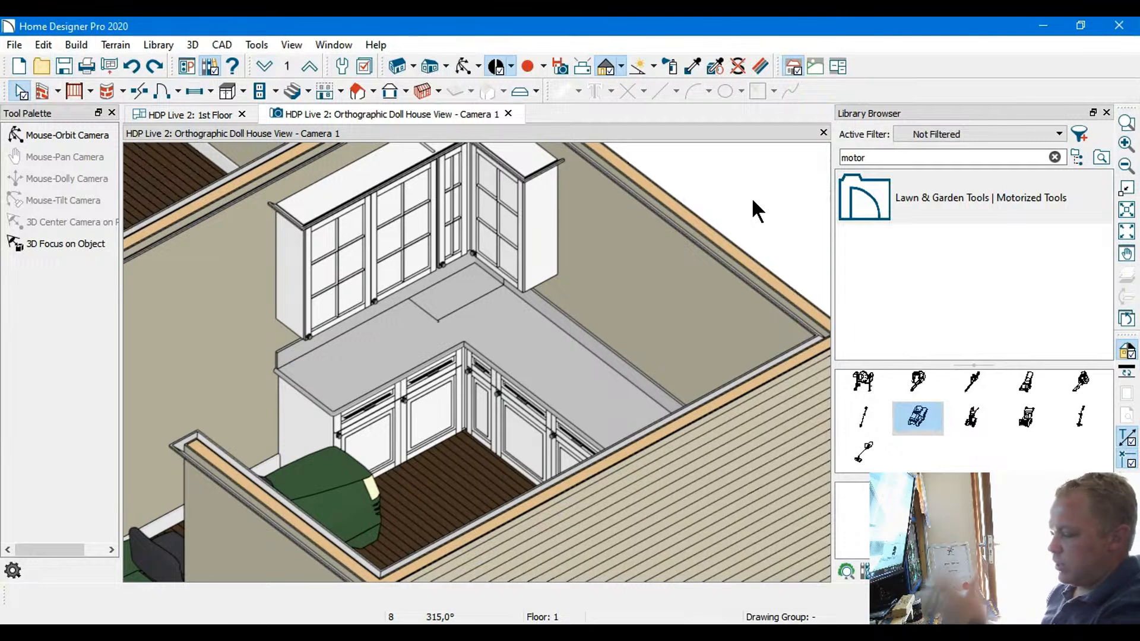
{"action": "left_click_drag", "start_coordinate": [735, 206], "coordinate": [522, 237]}
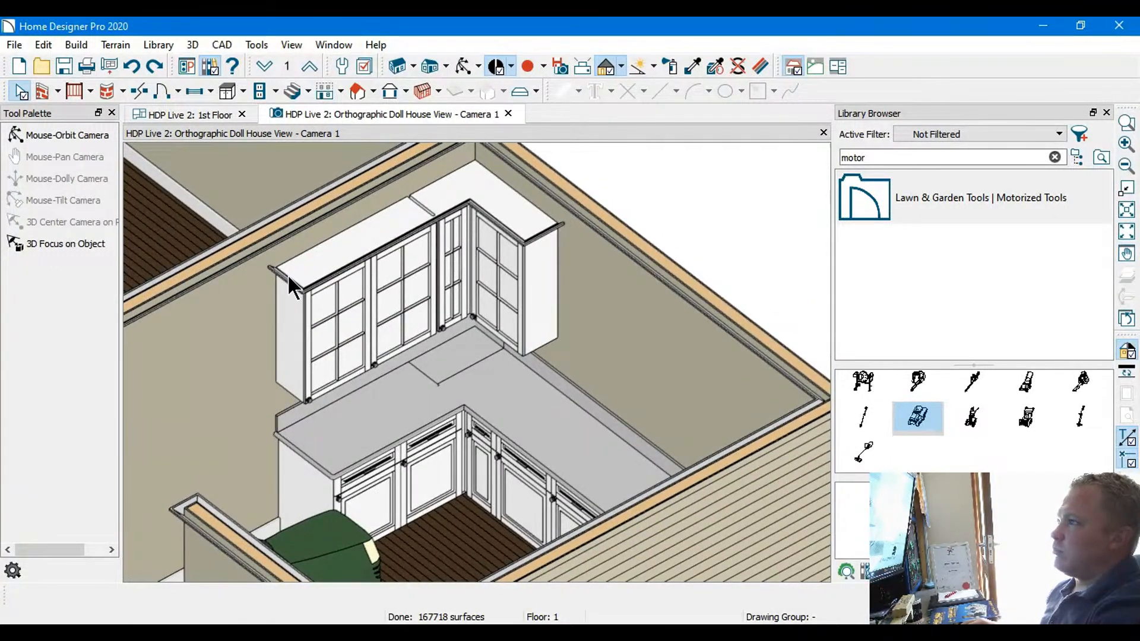
{"action": "left_click_drag", "start_coordinate": [403, 209], "coordinate": [600, 244]}
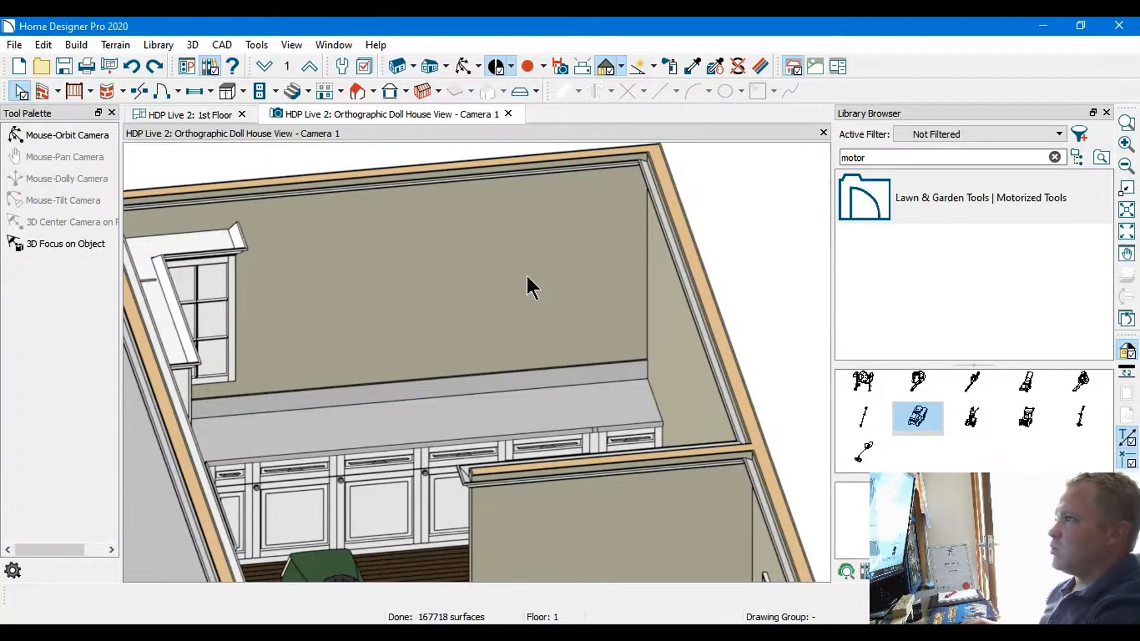
{"action": "left_click_drag", "start_coordinate": [529, 285], "coordinate": [586, 351]}
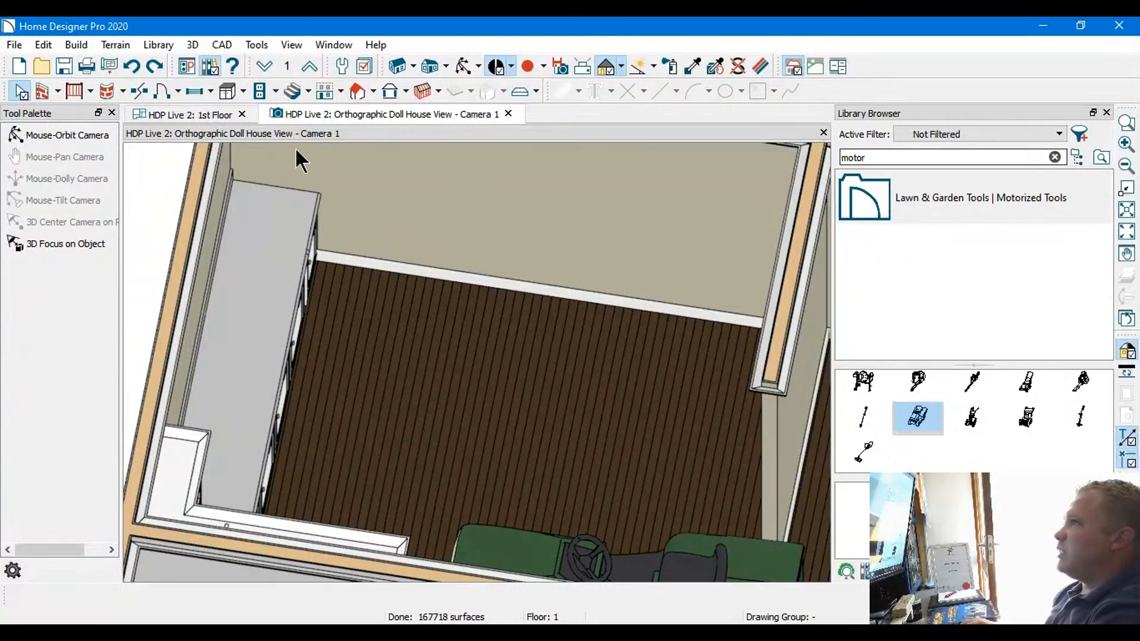
Return to the 1st Floor plan and search the library for "bench"
{"action": "left_click", "coordinate": [210, 114]}
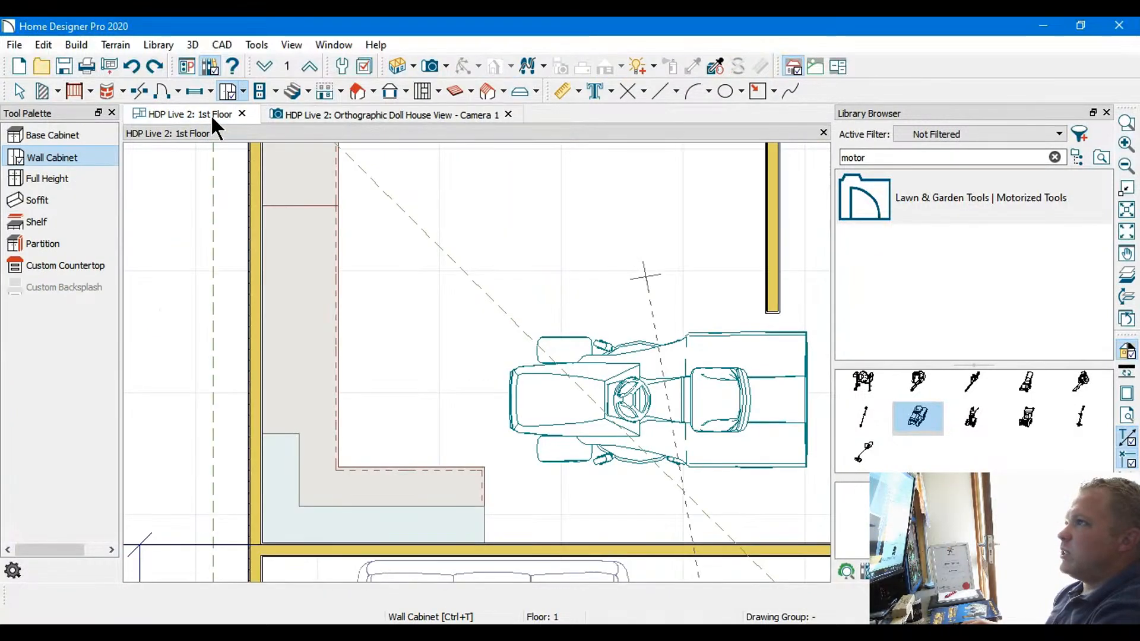
{"action": "left_click", "coordinate": [918, 158]}
{"action": "key", "text": "BackSpace"}
{"action": "key", "text": "BackSpace"}
{"action": "key", "text": "BackSpace"}
{"action": "key", "text": "BackSpace"}
{"action": "key", "text": "BackSpace"}
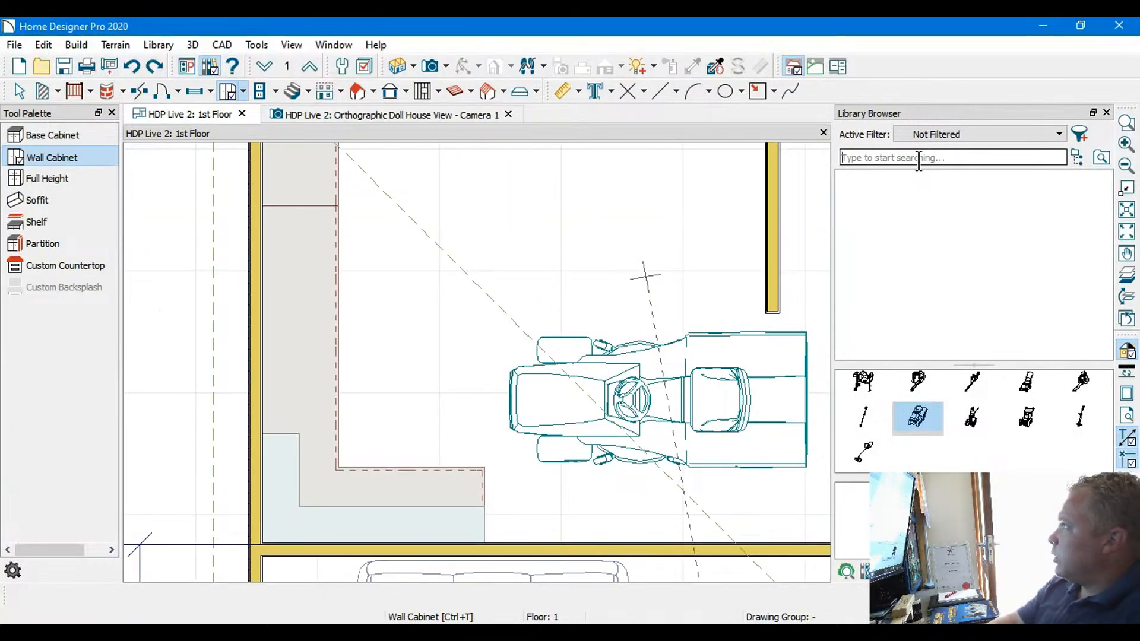
{"action": "type", "text": "b"}
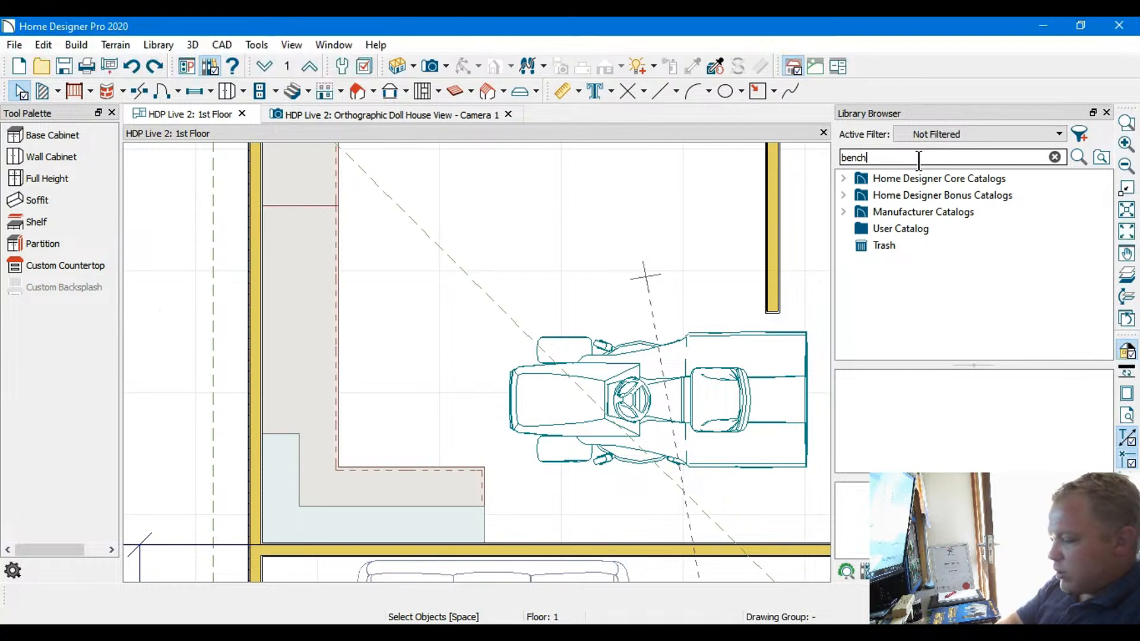
{"action": "type", "text": "ench"}
Look through the library's bench search results for a bench that suits the garage, including the Garage Bench and Wall Mount Bench
{"action": "scroll", "coordinate": [945, 240], "scroll_direction": "down", "scroll_amount": 3}
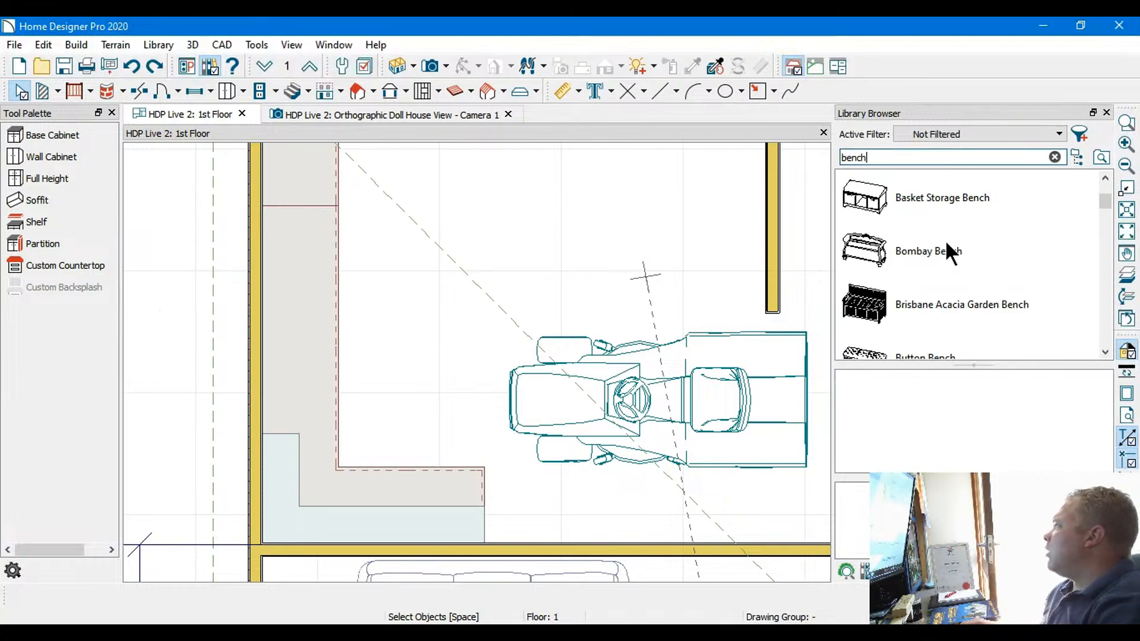
{"action": "scroll", "coordinate": [1068, 239], "scroll_direction": "up", "scroll_amount": 3}
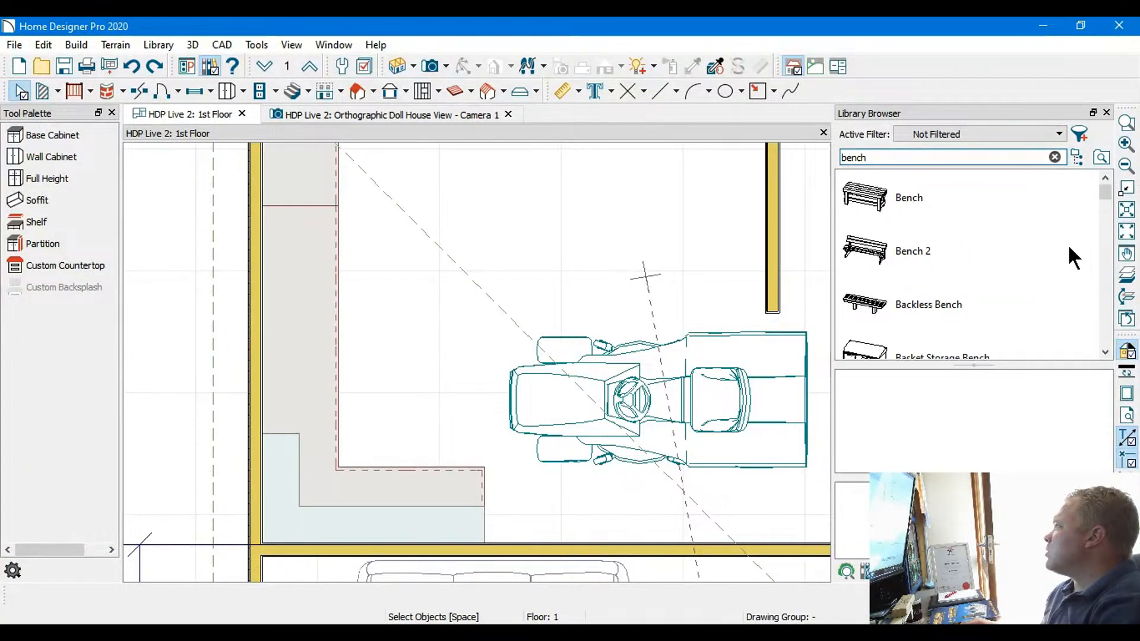
{"action": "left_click", "coordinate": [1106, 352]}
{"action": "left_click", "coordinate": [1106, 352]}
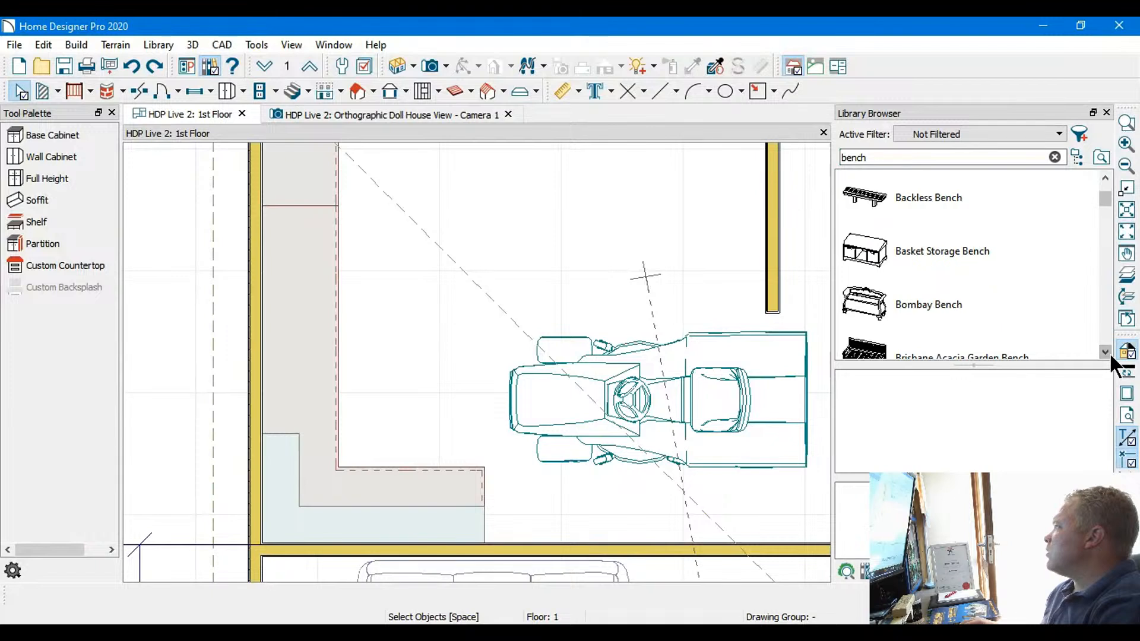
{"action": "left_click", "coordinate": [1106, 352]}
{"action": "left_click", "coordinate": [1106, 352]}
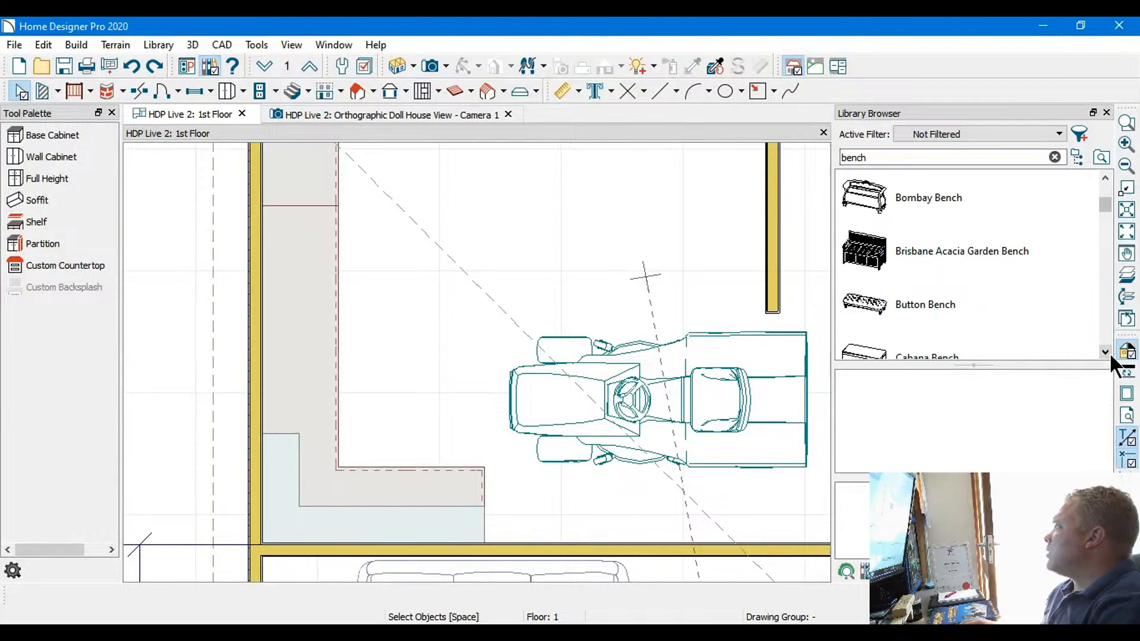
{"action": "left_click", "coordinate": [1108, 353]}
{"action": "left_click", "coordinate": [1108, 352]}
{"action": "left_click", "coordinate": [1108, 353]}
{"action": "left_click", "coordinate": [1107, 352]}
{"action": "left_click", "coordinate": [1107, 353]}
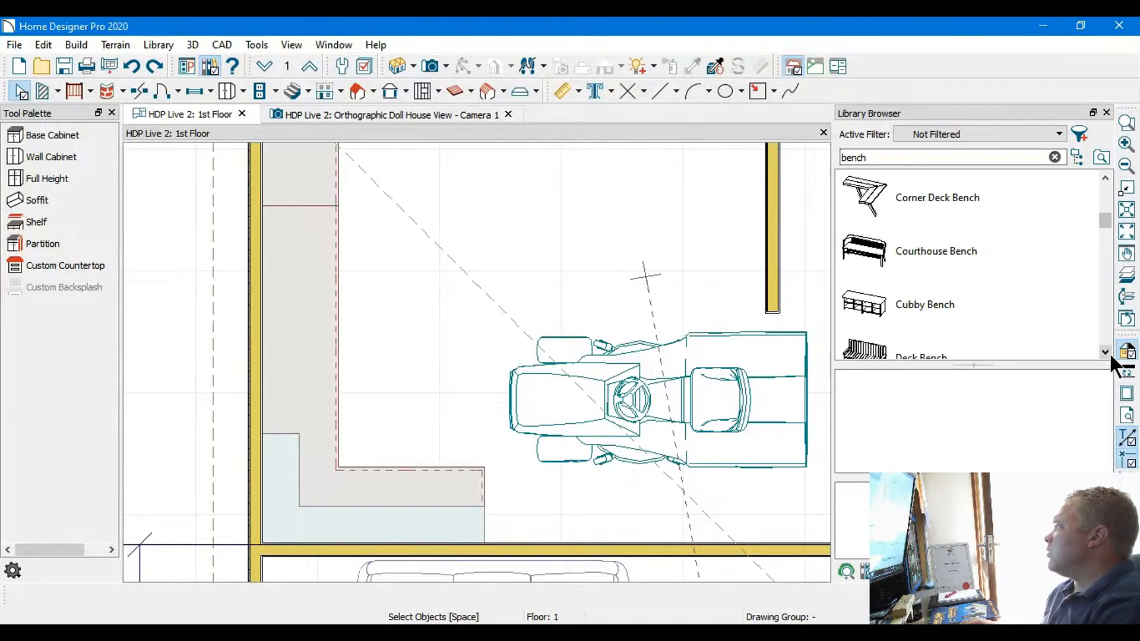
{"action": "left_click", "coordinate": [1106, 353]}
{"action": "left_click", "coordinate": [1107, 353]}
{"action": "left_click", "coordinate": [1107, 352]}
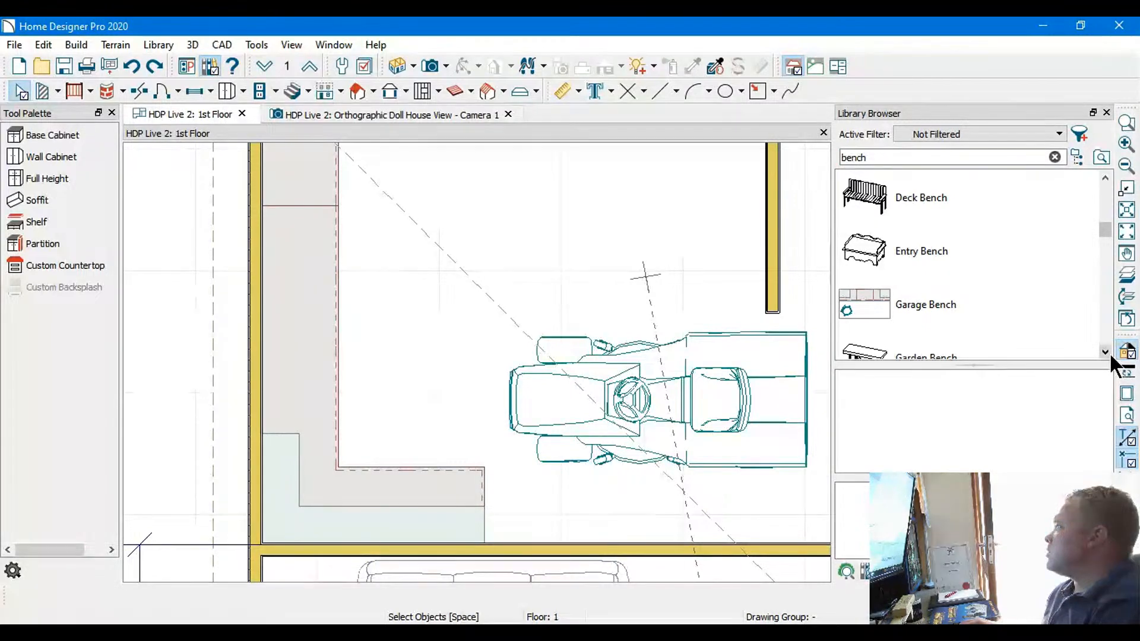
{"action": "left_click", "coordinate": [1107, 353]}
{"action": "left_click", "coordinate": [1107, 352]}
{"action": "left_click", "coordinate": [1107, 353]}
{"action": "left_click", "coordinate": [1107, 353]}
{"action": "left_click", "coordinate": [1107, 353]}
{"action": "left_click", "coordinate": [1106, 353]}
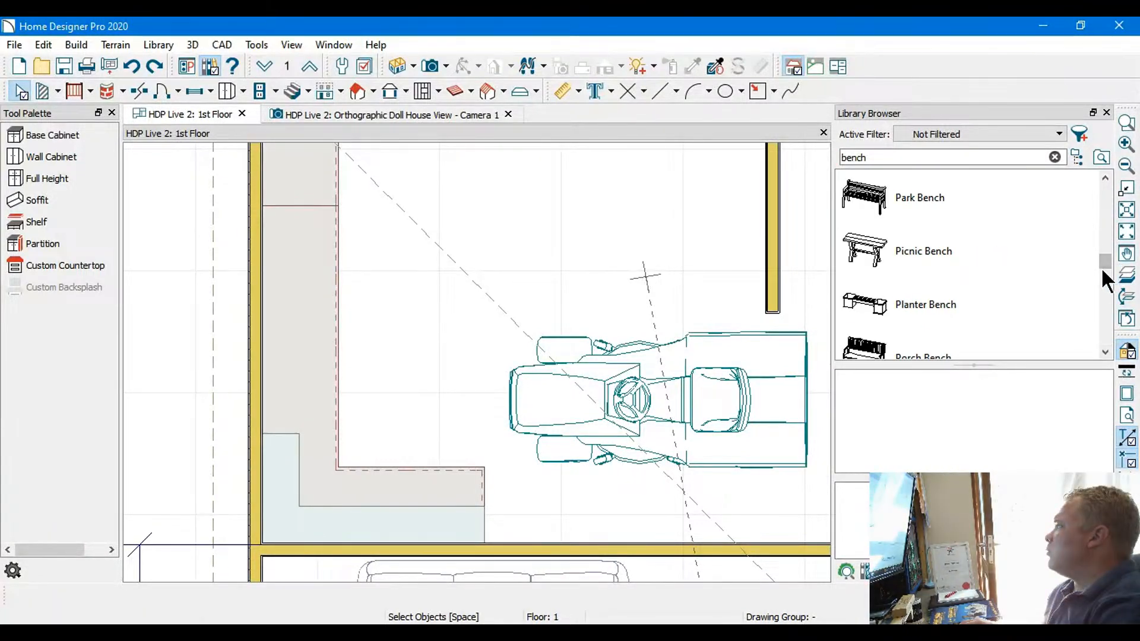
{"action": "left_click", "coordinate": [1106, 178]}
{"action": "left_click", "coordinate": [1106, 178]}
{"action": "left_click", "coordinate": [1105, 177]}
{"action": "left_click", "coordinate": [1106, 177]}
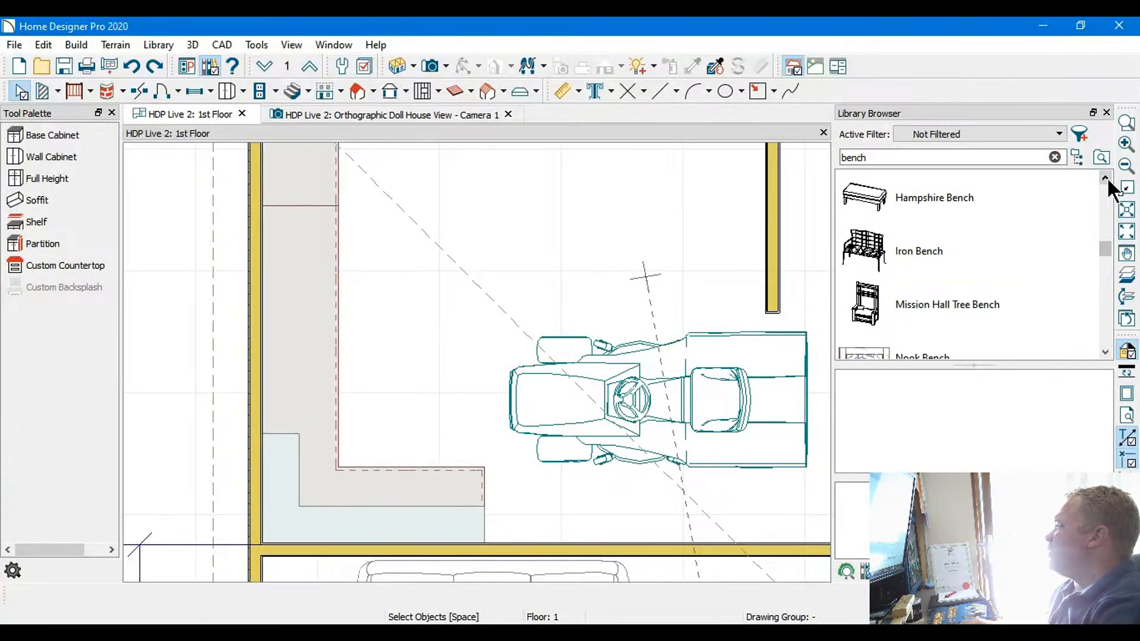
{"action": "left_click", "coordinate": [1105, 177]}
{"action": "left_click", "coordinate": [1106, 178]}
{"action": "left_click", "coordinate": [1105, 177]}
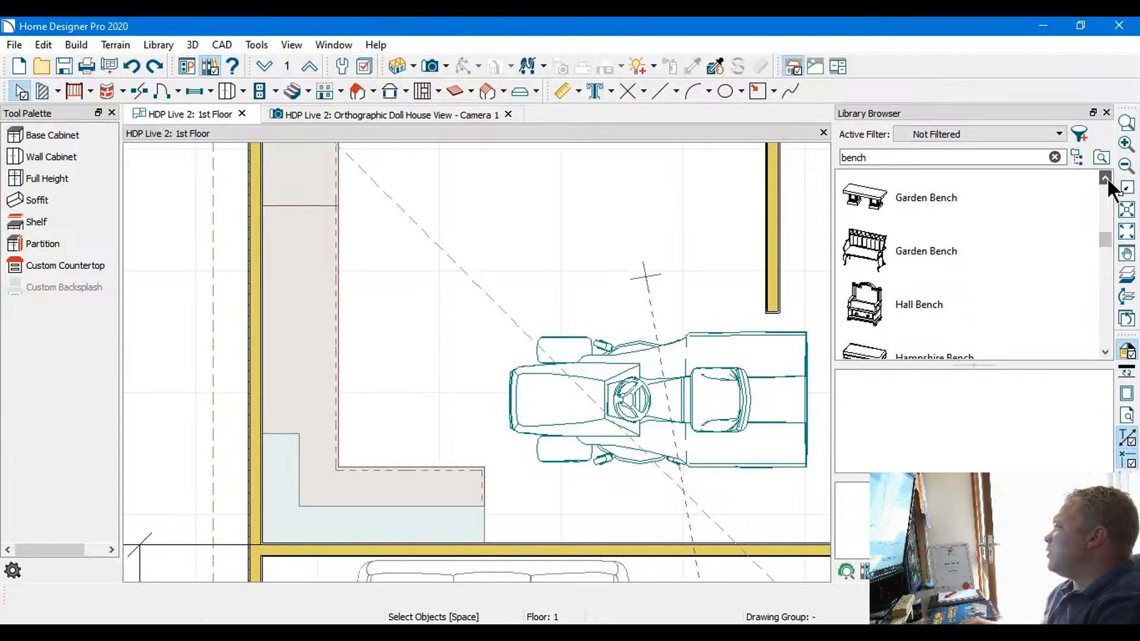
{"action": "left_click", "coordinate": [1106, 178]}
{"action": "left_click", "coordinate": [1105, 178]}
{"action": "left_click", "coordinate": [1106, 178]}
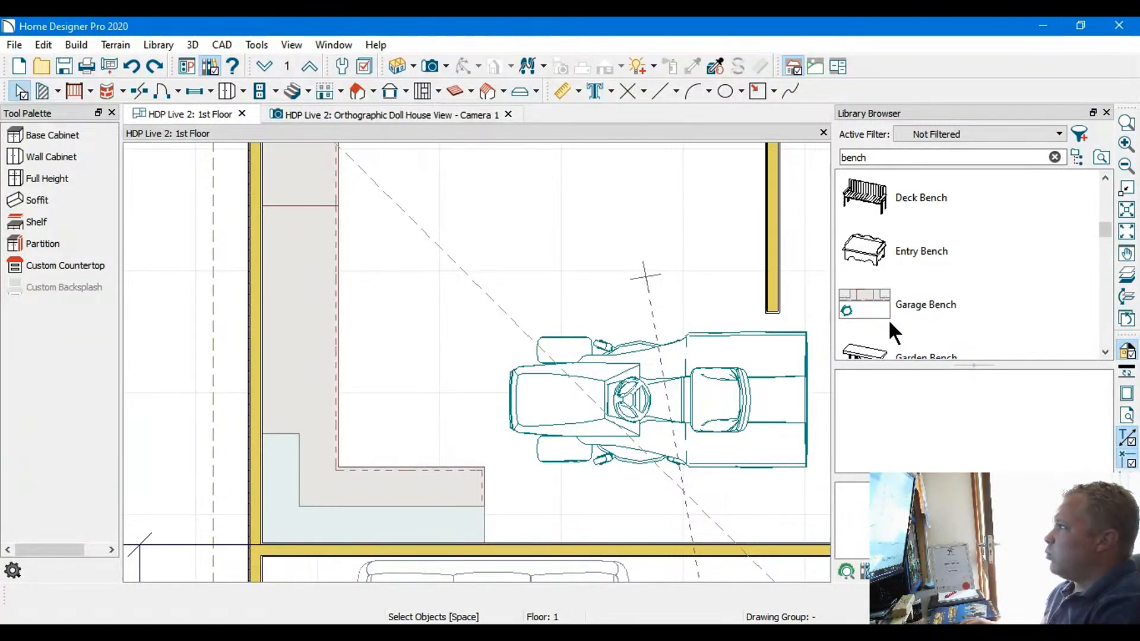
{"action": "left_click", "coordinate": [1105, 352]}
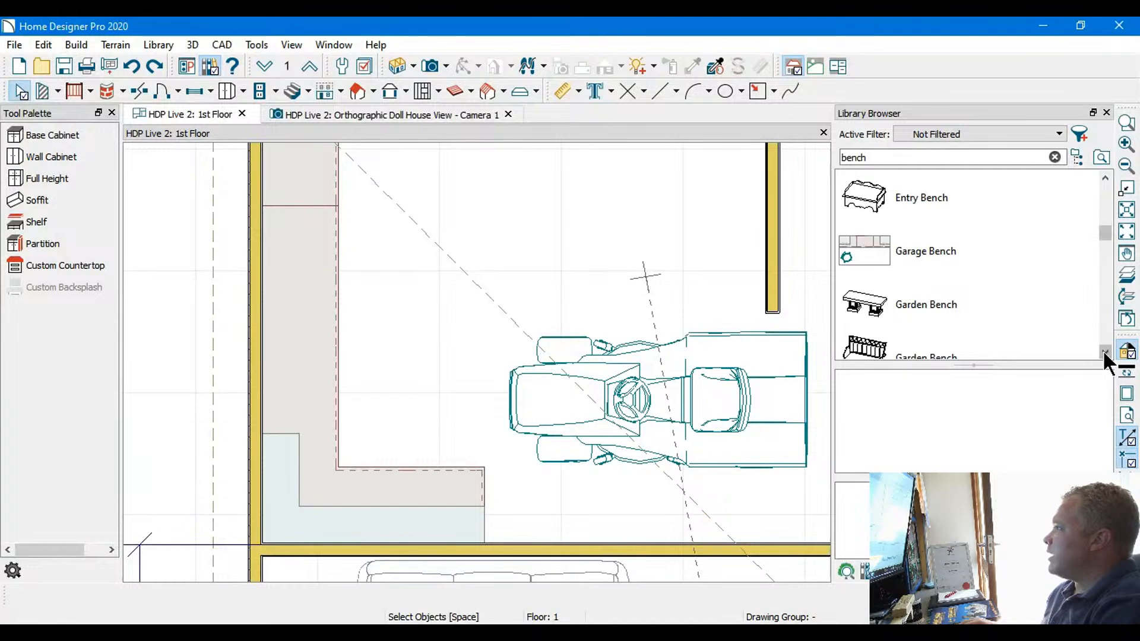
{"action": "left_click", "coordinate": [1105, 352]}
{"action": "left_click", "coordinate": [1105, 352]}
{"action": "left_click", "coordinate": [1105, 352]}
{"action": "left_click", "coordinate": [1105, 352]}
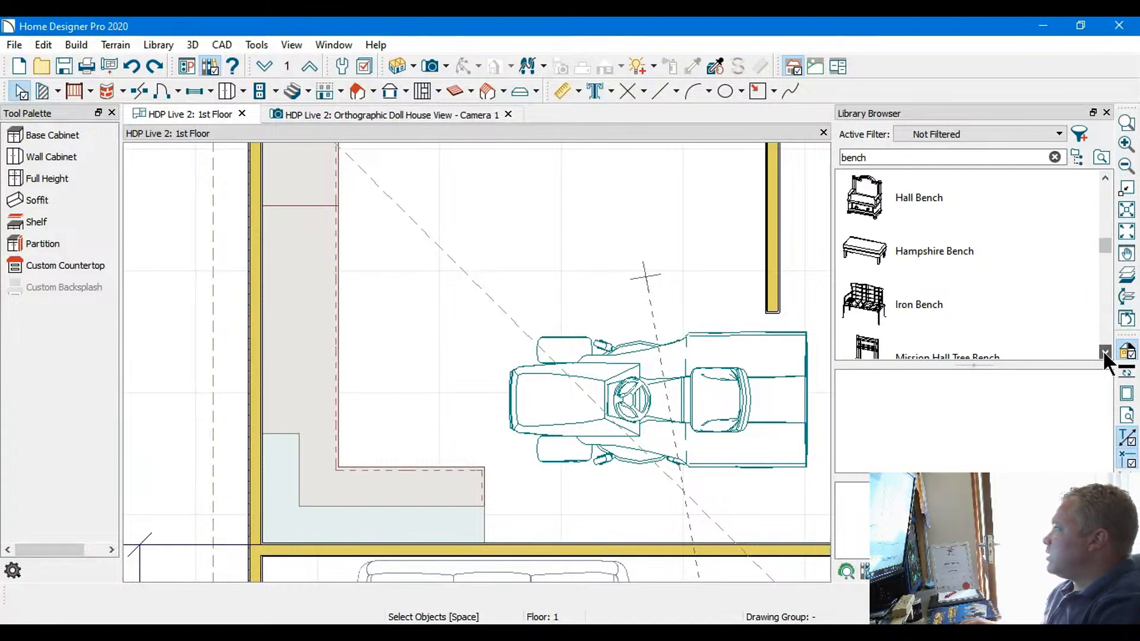
{"action": "left_click", "coordinate": [1104, 352]}
{"action": "left_click", "coordinate": [1105, 353]}
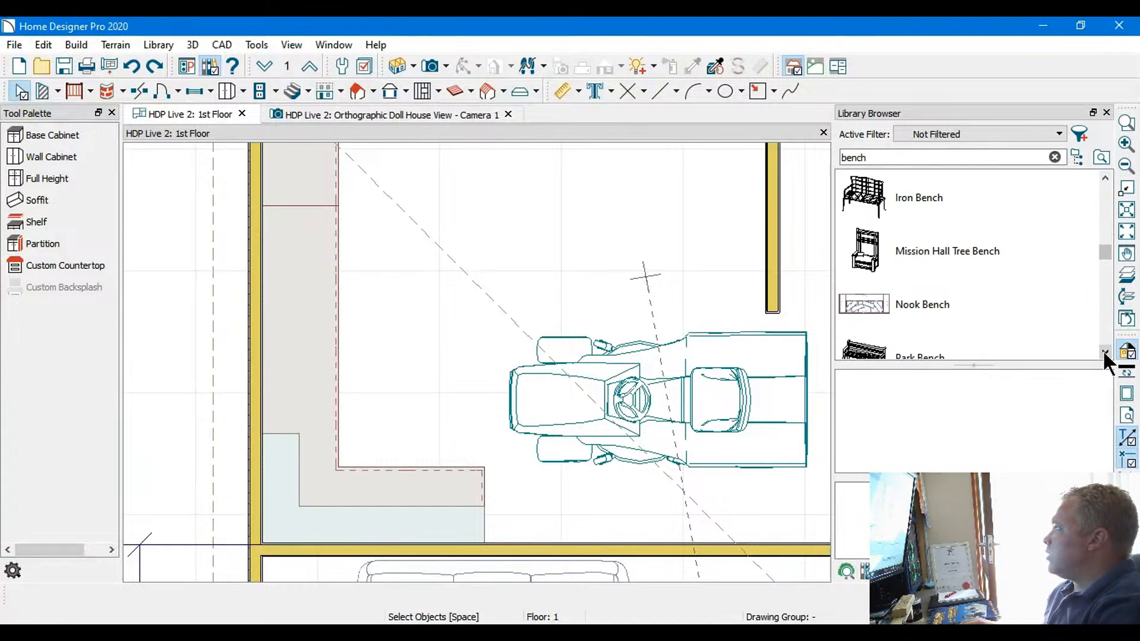
{"action": "left_click", "coordinate": [1104, 352]}
{"action": "left_click", "coordinate": [1104, 352]}
{"action": "left_click", "coordinate": [1104, 352]}
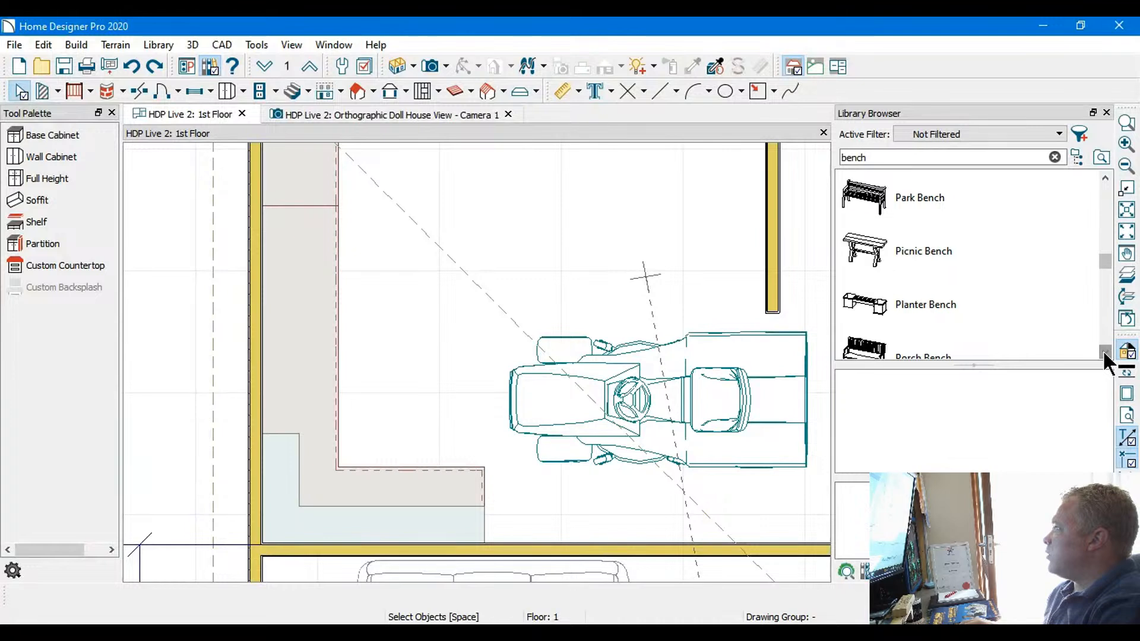
{"action": "left_click", "coordinate": [1104, 352]}
{"action": "left_click", "coordinate": [1104, 352]}
{"action": "left_click", "coordinate": [1105, 352]}
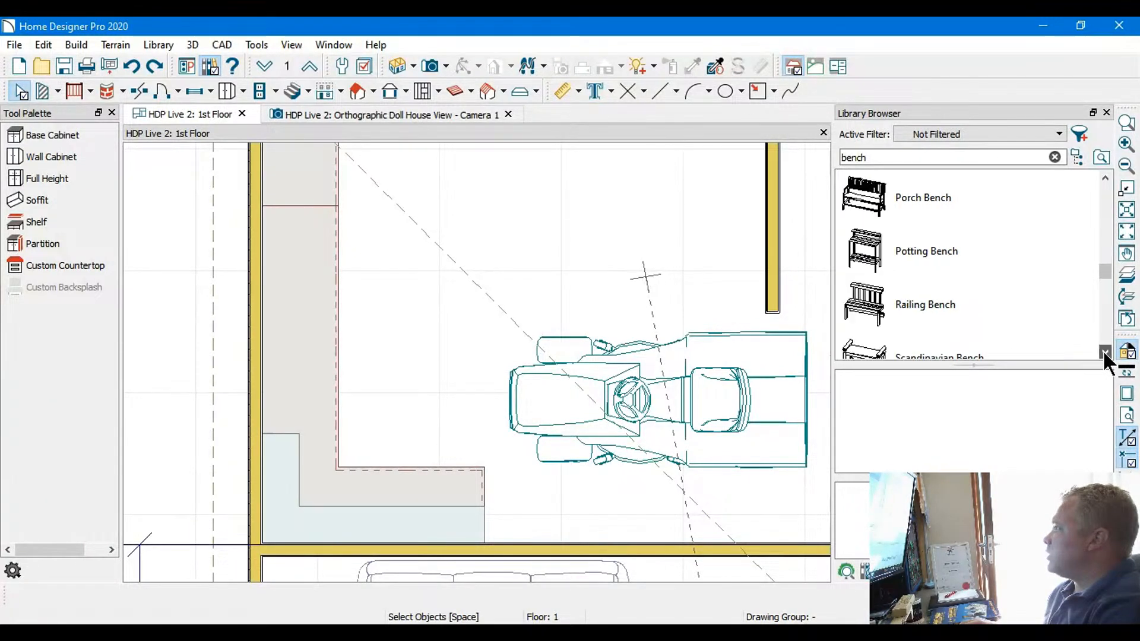
{"action": "left_click", "coordinate": [1104, 352]}
{"action": "left_click", "coordinate": [1105, 352]}
{"action": "left_click", "coordinate": [1105, 353]}
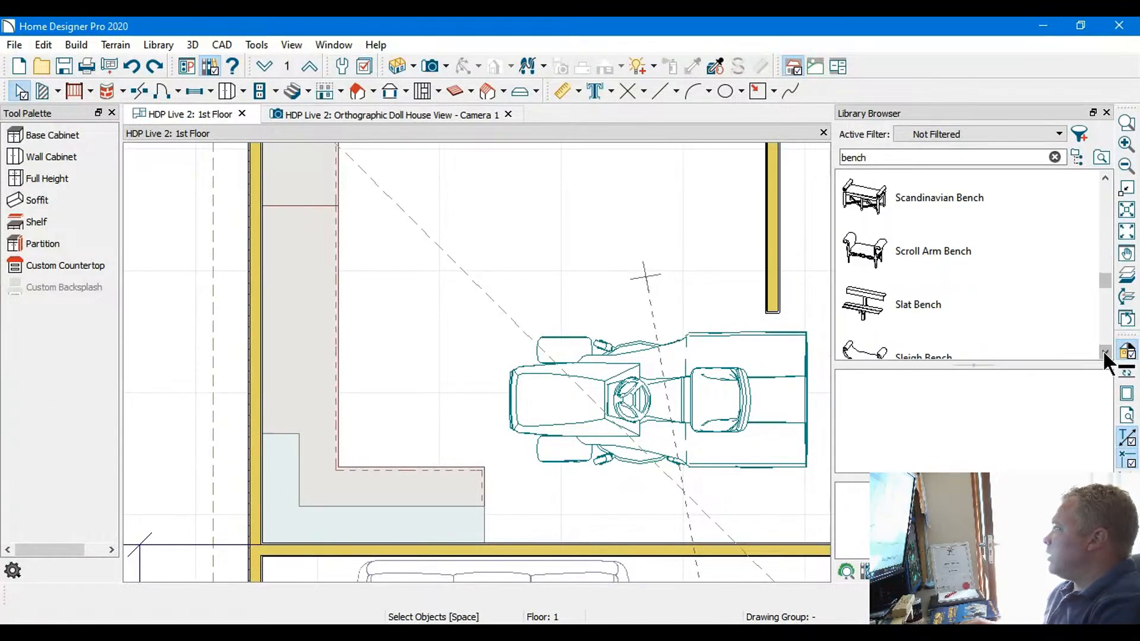
{"action": "left_click", "coordinate": [1105, 352]}
{"action": "left_click", "coordinate": [1104, 353]}
{"action": "left_click", "coordinate": [1104, 352]}
{"action": "left_click", "coordinate": [1104, 352]}
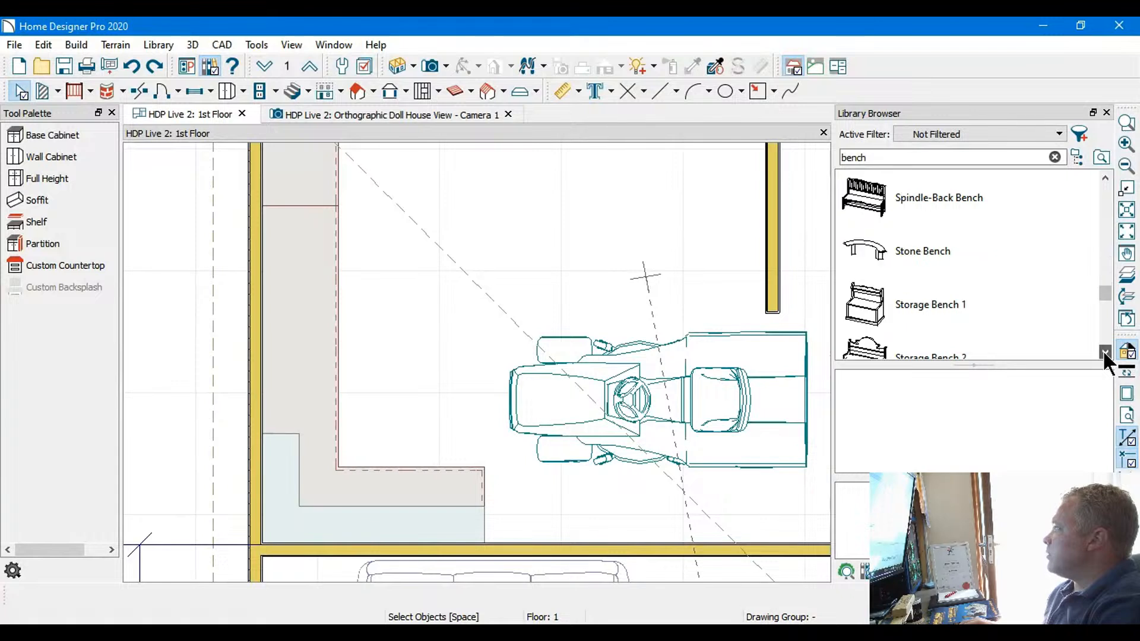
{"action": "left_click", "coordinate": [1104, 353]}
{"action": "left_click", "coordinate": [1104, 352]}
{"action": "left_click", "coordinate": [1105, 354]}
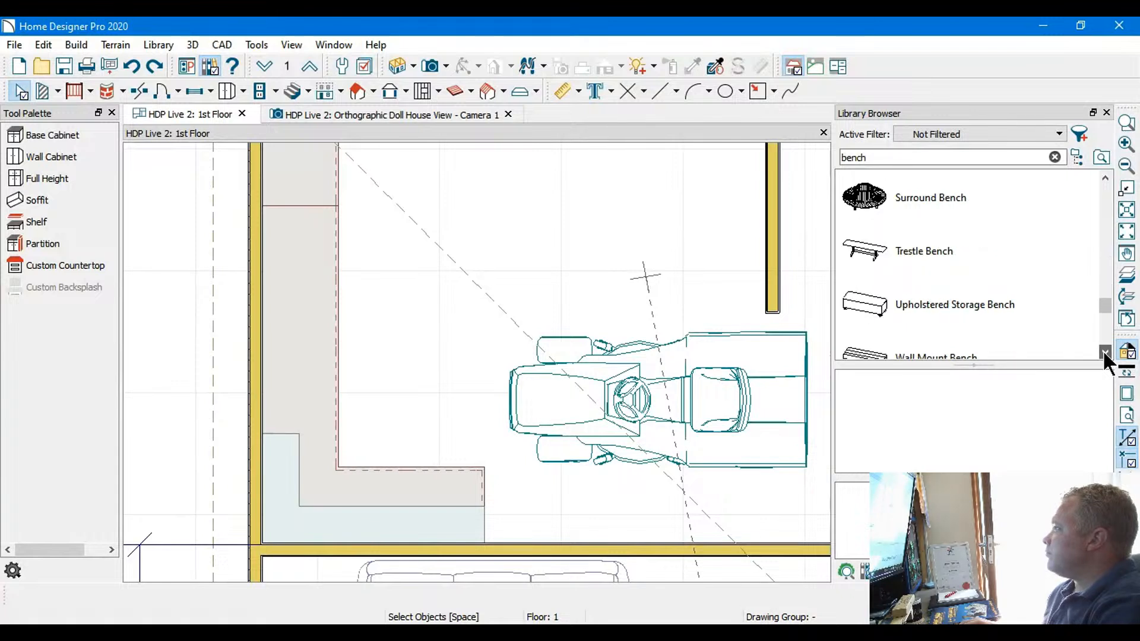
{"action": "left_click", "coordinate": [1105, 355]}
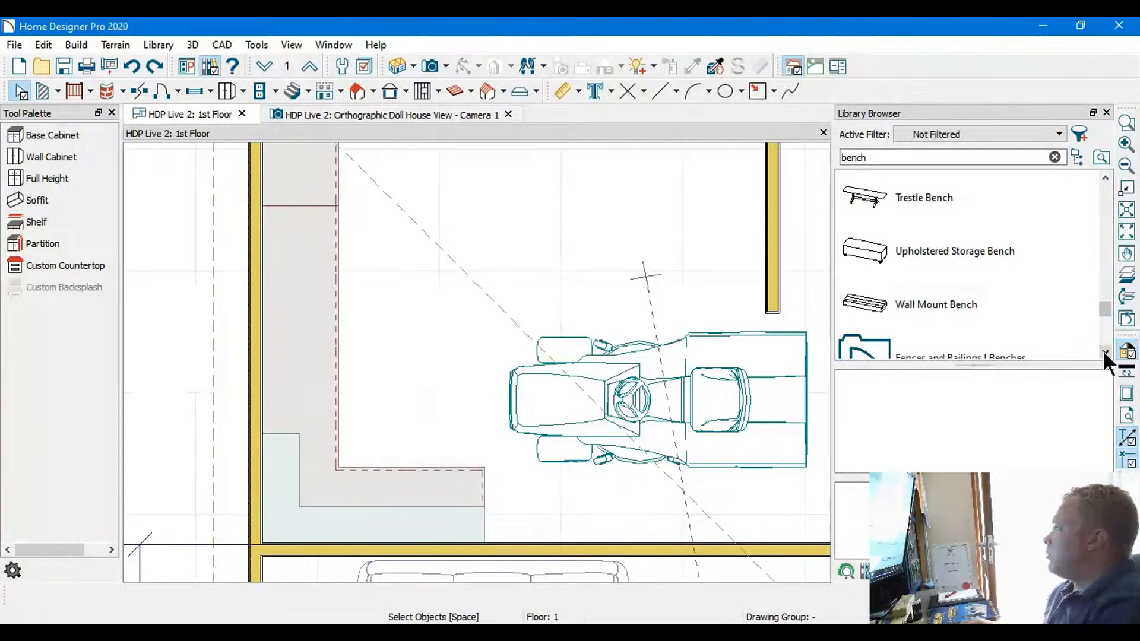
{"action": "left_click", "coordinate": [1105, 354]}
{"action": "left_click", "coordinate": [1106, 354]}
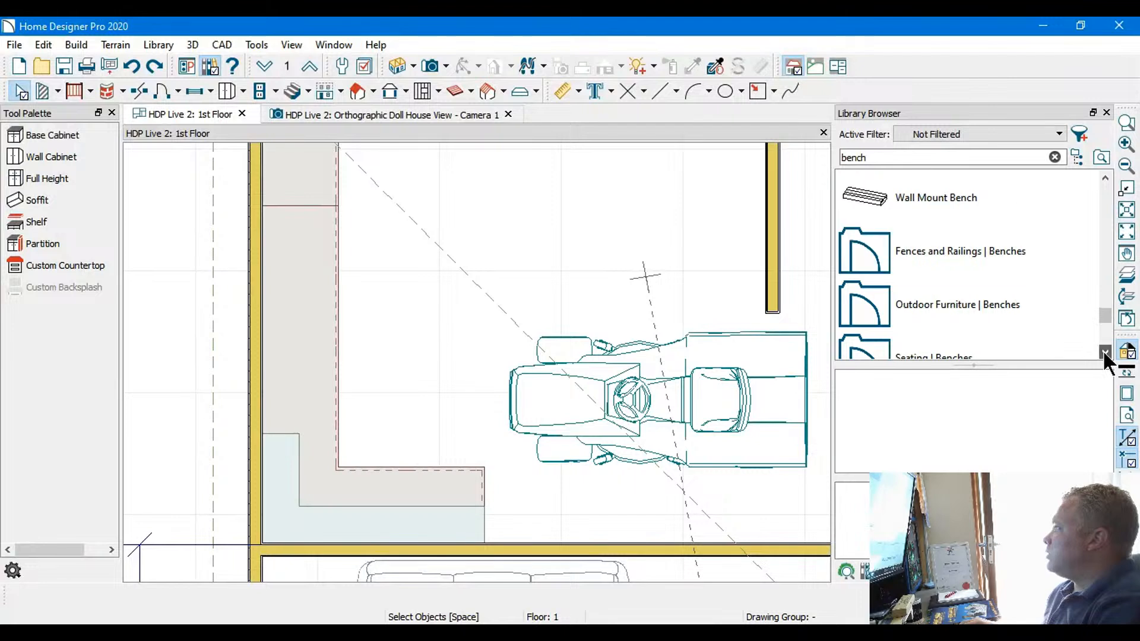
{"action": "left_click", "coordinate": [1105, 355]}
{"action": "left_click", "coordinate": [1105, 355]}
{"action": "left_click", "coordinate": [1105, 355]}
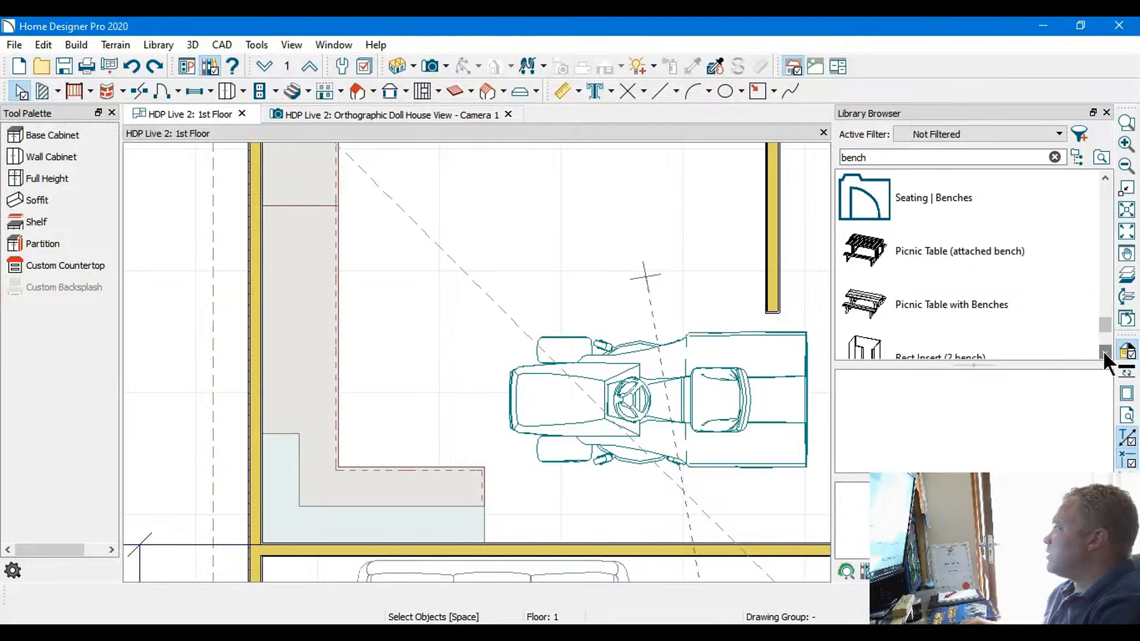
{"action": "left_click", "coordinate": [1105, 355]}
{"action": "left_click", "coordinate": [1106, 354]}
{"action": "left_click", "coordinate": [1105, 355]}
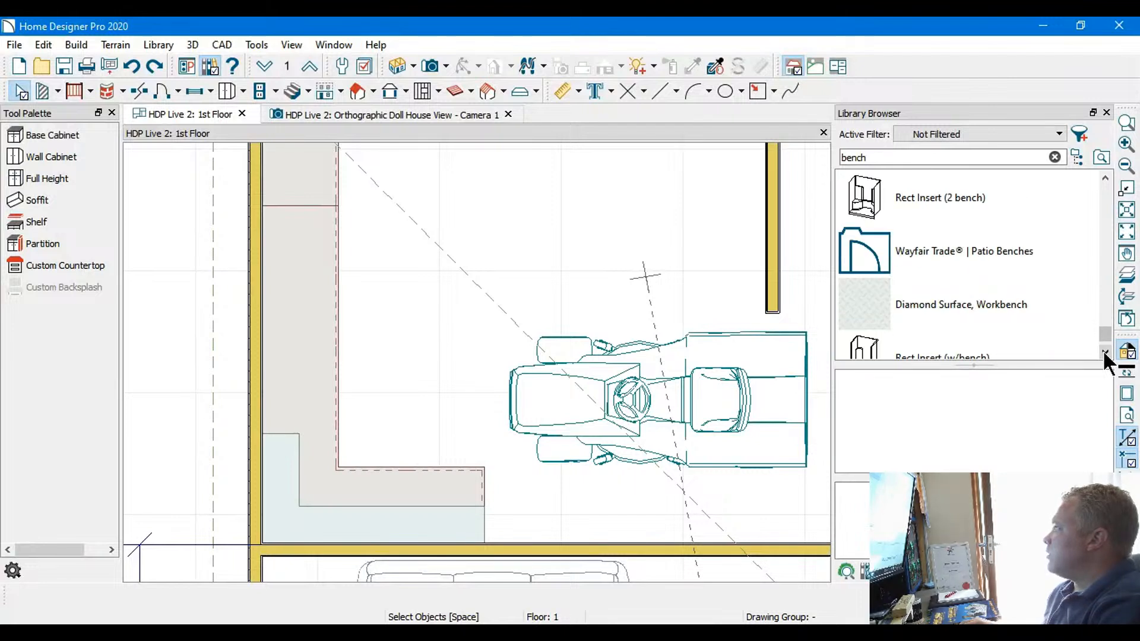
{"action": "left_click", "coordinate": [1105, 355]}
{"action": "left_click", "coordinate": [1105, 177]}
{"action": "left_click", "coordinate": [1105, 177]}
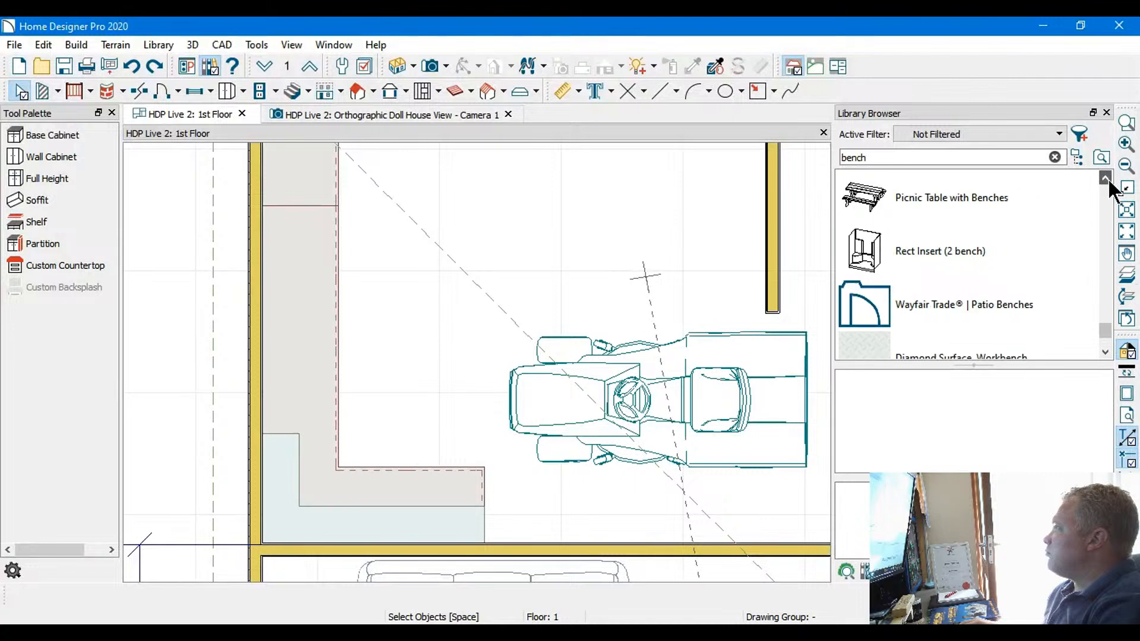
{"action": "left_click", "coordinate": [1105, 177]}
{"action": "left_click", "coordinate": [1105, 177]}
{"action": "left_click", "coordinate": [1105, 177]}
{"action": "left_click", "coordinate": [1105, 177]}
{"action": "left_click", "coordinate": [1105, 177]}
{"action": "left_click", "coordinate": [1105, 177]}
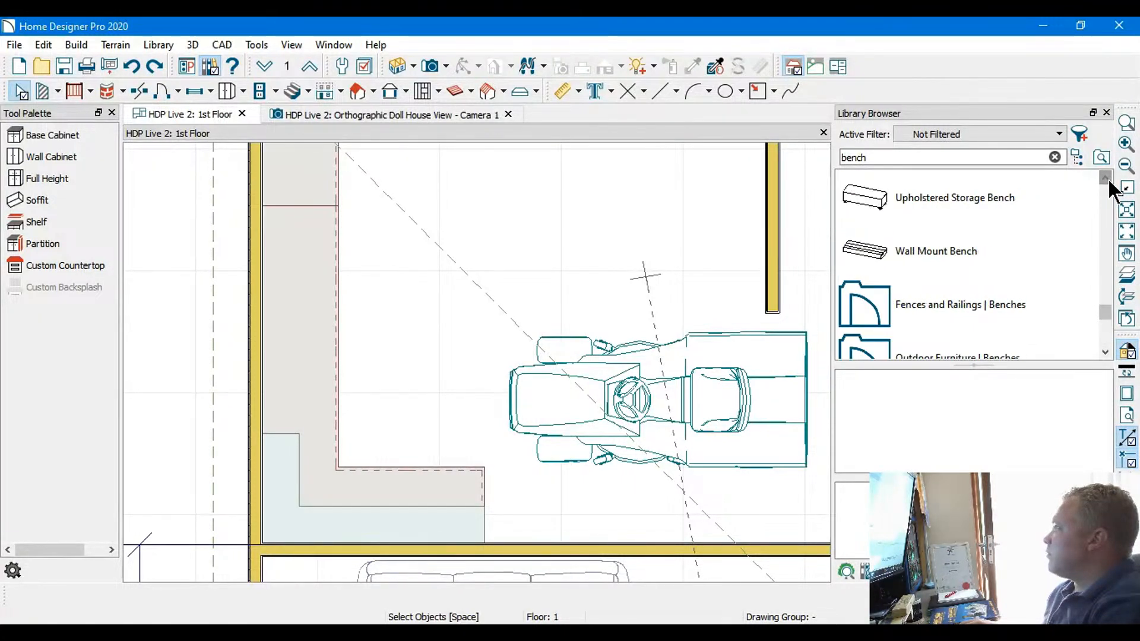
Place three Wall Mount Benches around the garage's inner corner: two end to end along the outer wall and one along the partition wall
{"action": "left_click", "coordinate": [874, 251]}
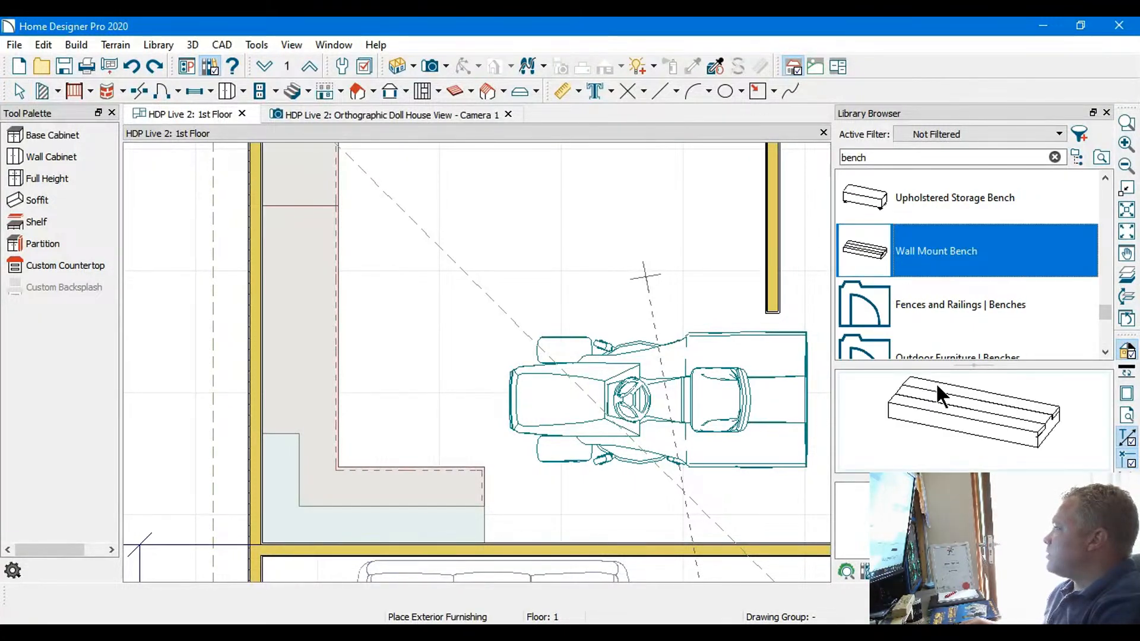
{"action": "left_click", "coordinate": [974, 393]}
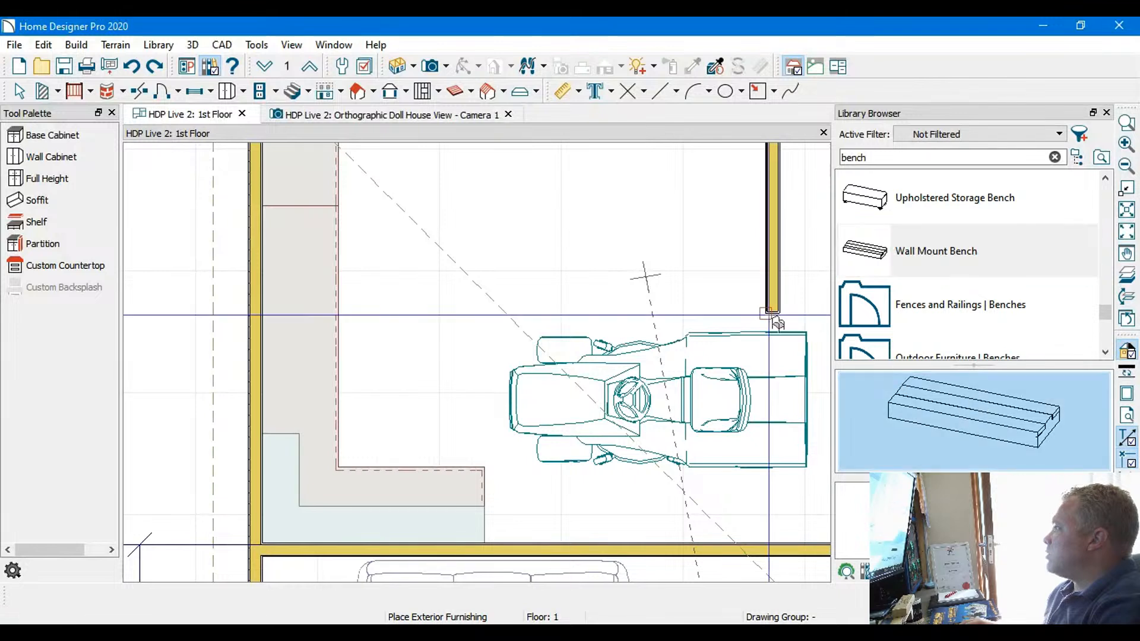
{"action": "middle_click_drag", "start_coordinate": [629, 232], "coordinate": [604, 321]}
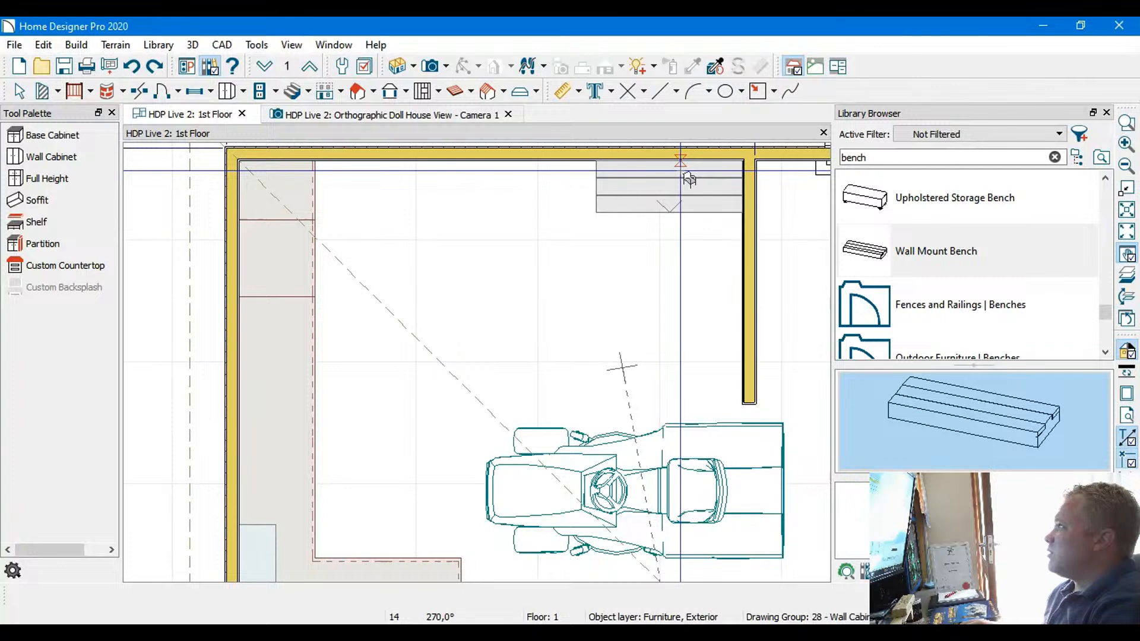
{"action": "left_click", "coordinate": [689, 179]}
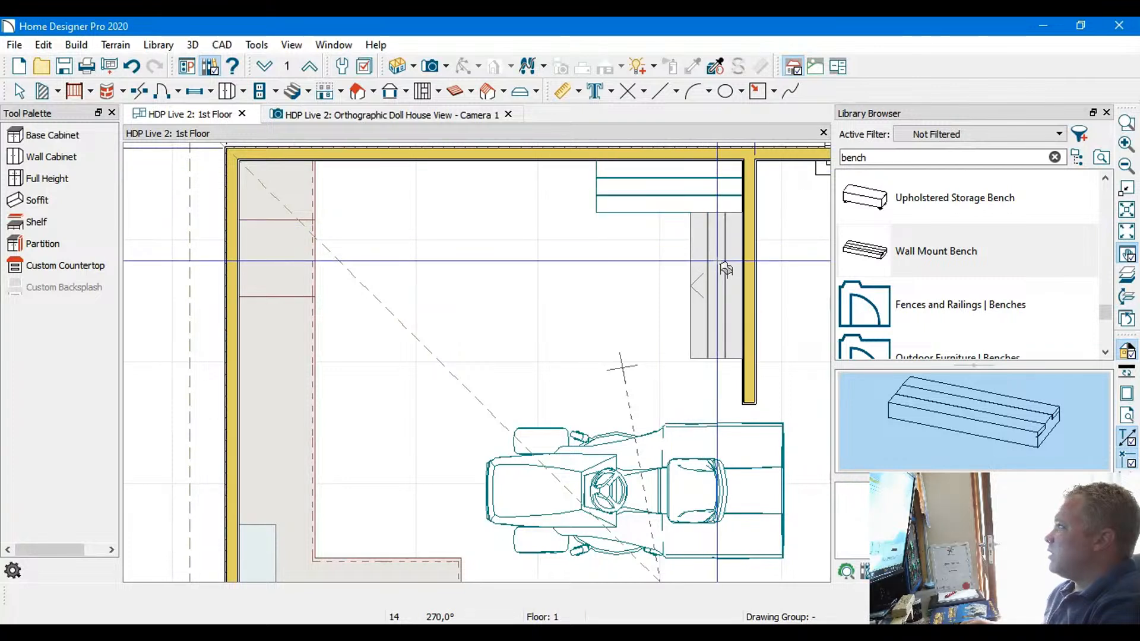
{"action": "left_click", "coordinate": [725, 269]}
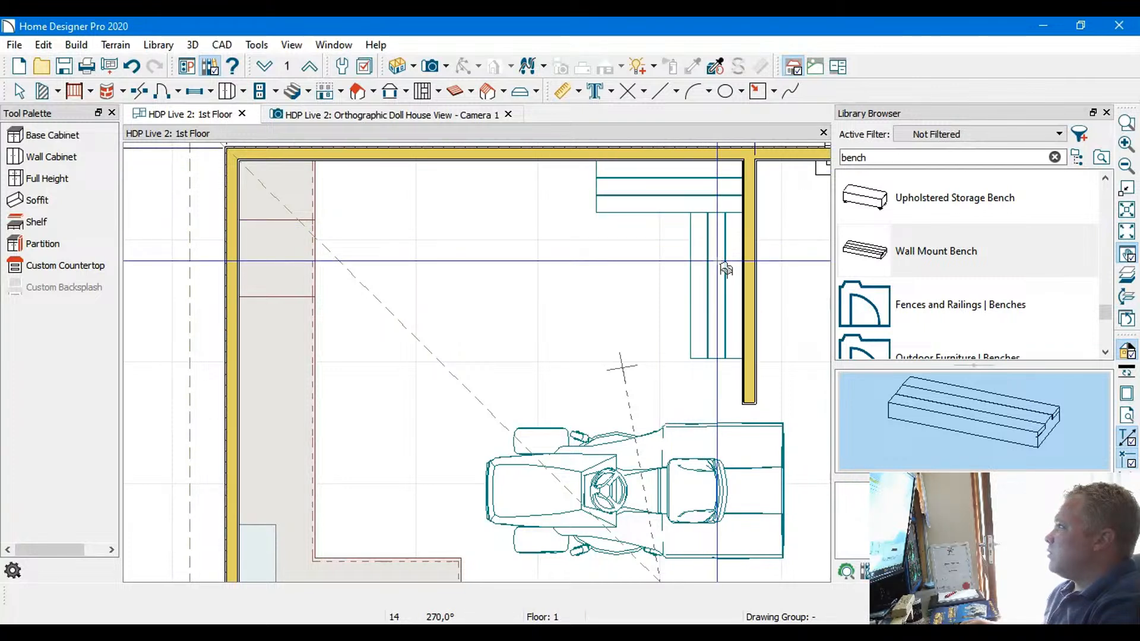
{"action": "left_click", "coordinate": [542, 189]}
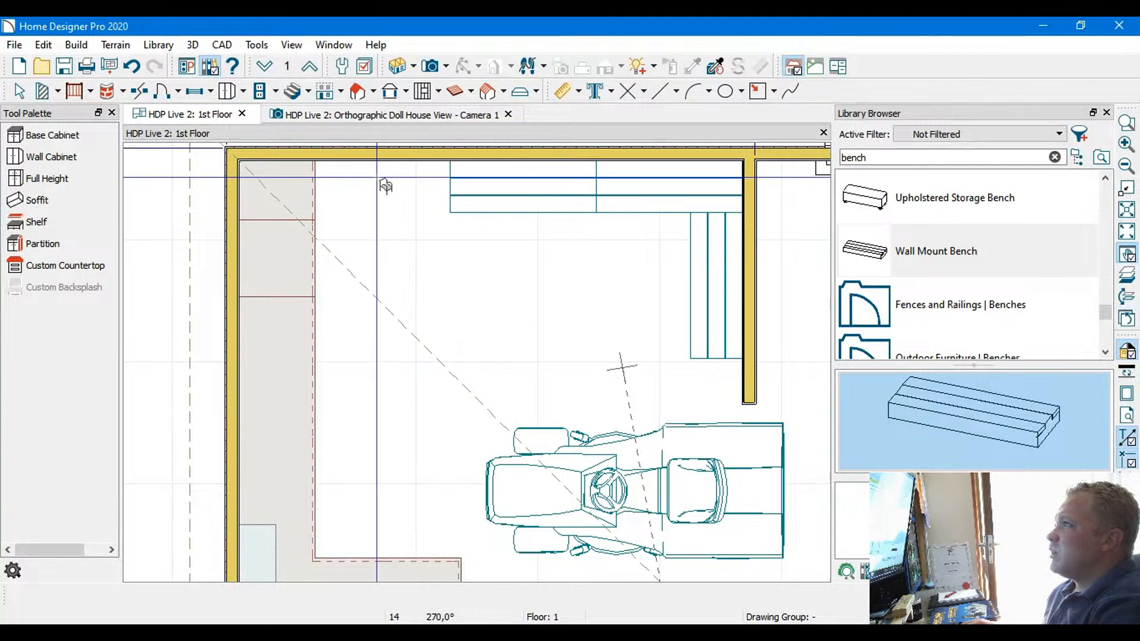
{"action": "middle_click_drag", "start_coordinate": [448, 210], "coordinate": [442, 263]}
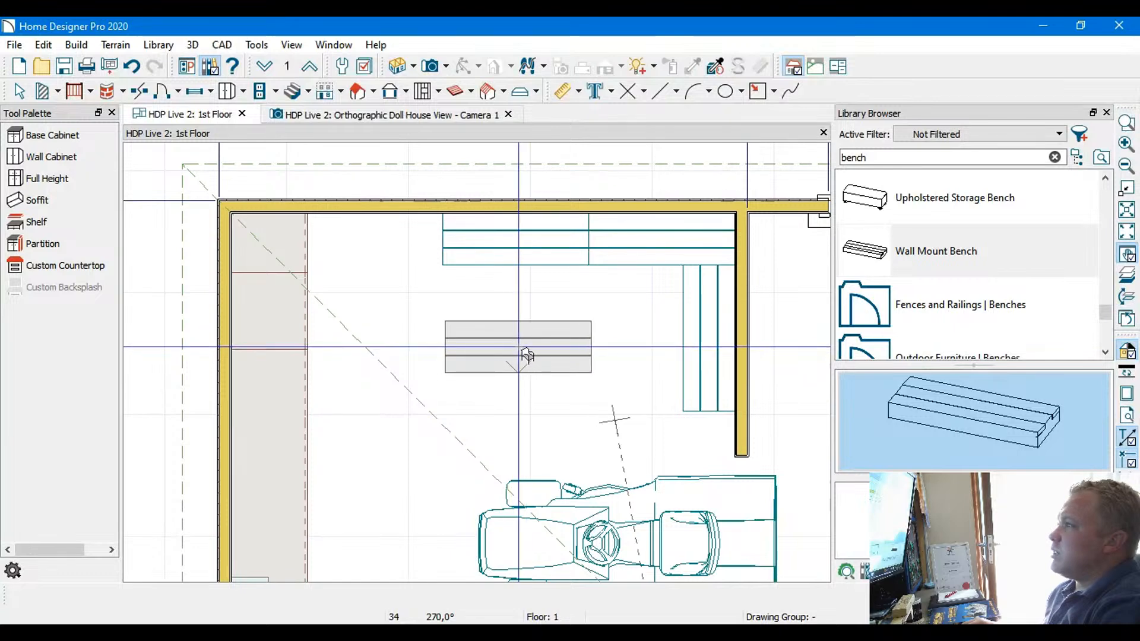
Examine the garage's wall mount benches and their surroundings in the doll house view from several angles
{"action": "left_click", "coordinate": [337, 114]}
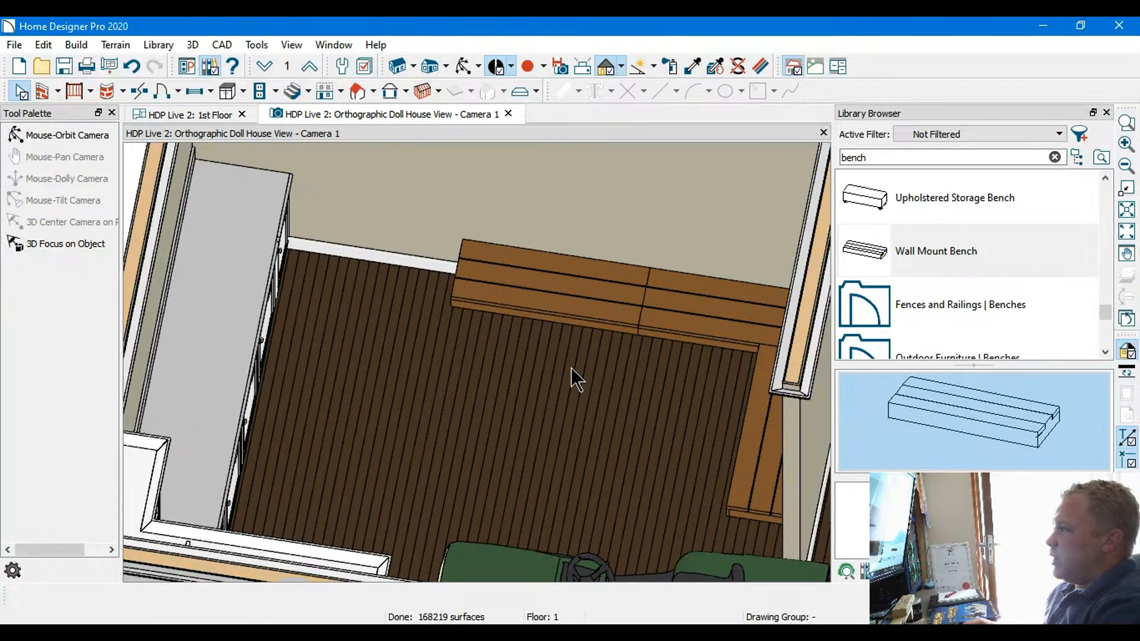
{"action": "scroll", "coordinate": [571, 368], "scroll_direction": "up", "scroll_amount": 1}
{"action": "middle_click_drag", "start_coordinate": [463, 365], "coordinate": [475, 314]}
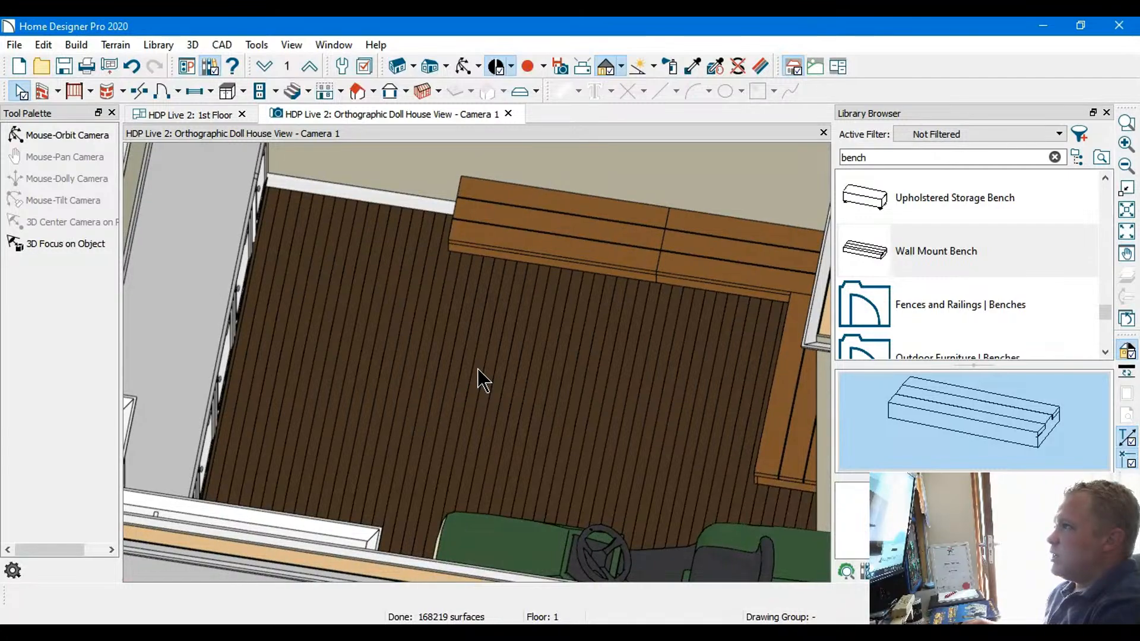
{"action": "left_click_drag", "start_coordinate": [486, 358], "coordinate": [516, 364]}
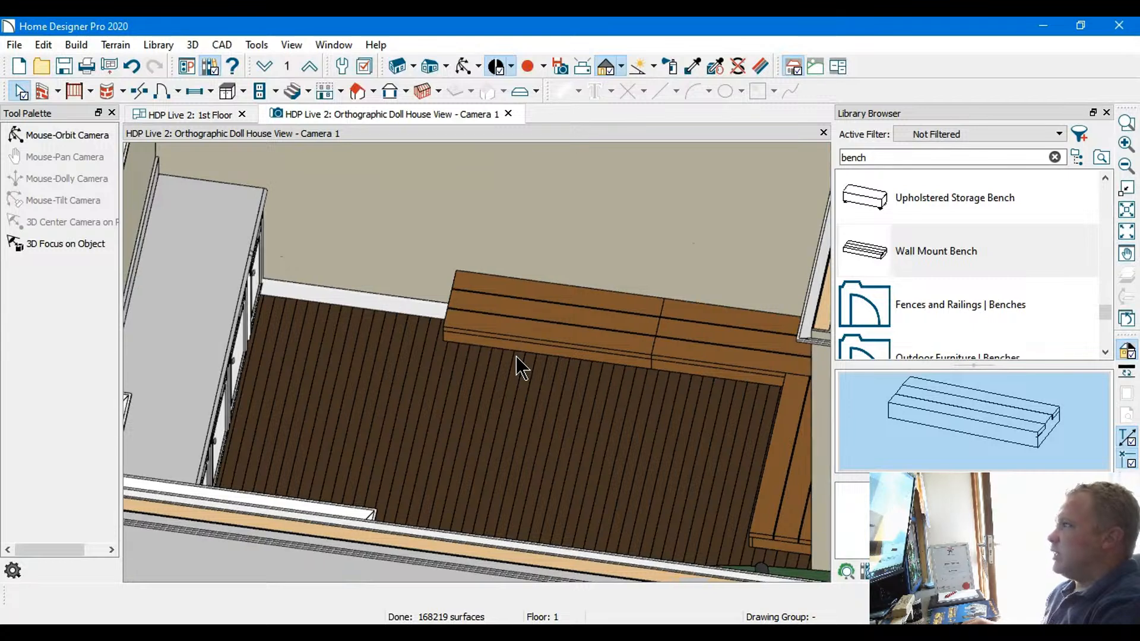
{"action": "scroll", "coordinate": [519, 361], "scroll_direction": "down", "scroll_amount": 3}
{"action": "middle_click_drag", "start_coordinate": [519, 361], "coordinate": [522, 414]}
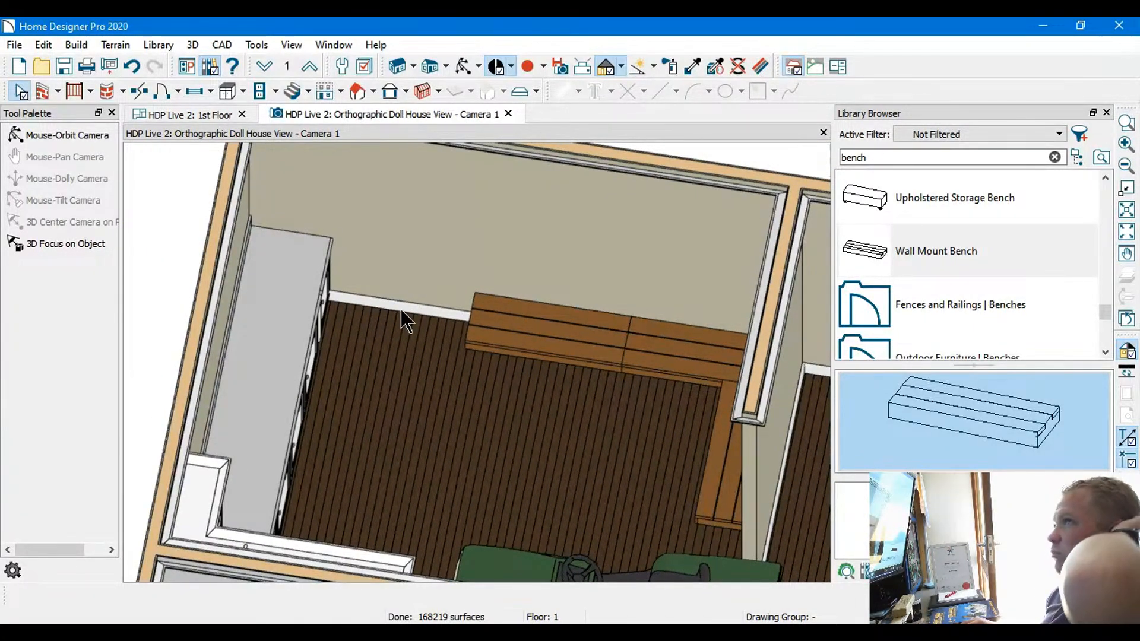
Inspect the L-shaped bench arrangement, the cabinets and the partition wall of the garage work area in 3D from opposite sides
{"action": "left_click_drag", "start_coordinate": [361, 280], "coordinate": [606, 266]}
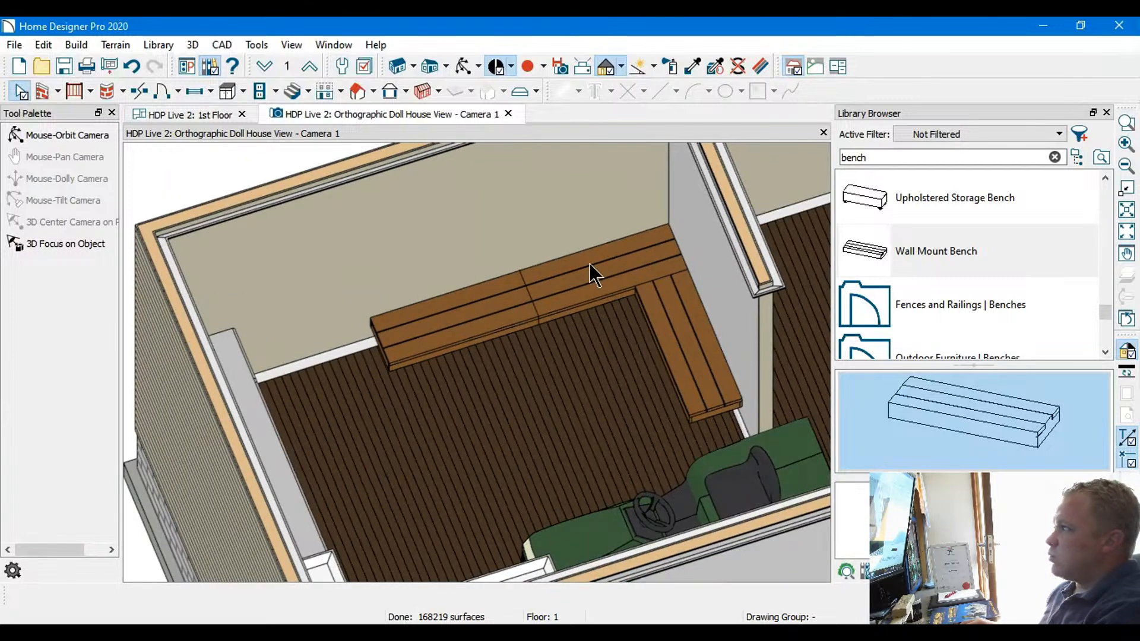
{"action": "key", "text": "Up"}
{"action": "key", "text": "Down"}
{"action": "key", "text": "Down"}
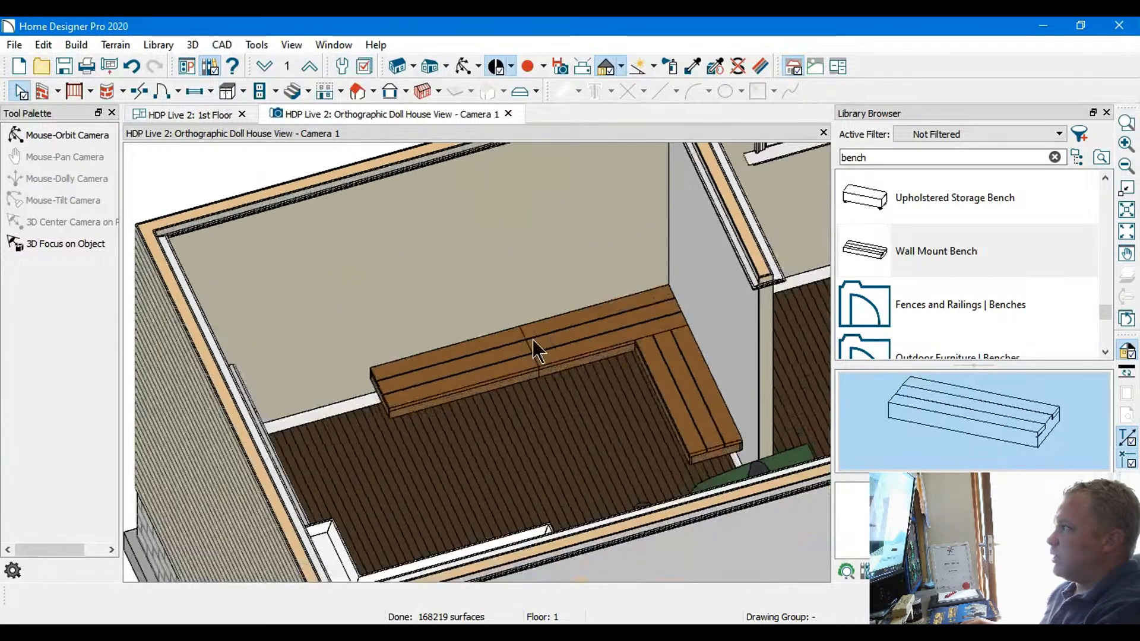
{"action": "middle_click_drag", "start_coordinate": [552, 333], "coordinate": [529, 248]}
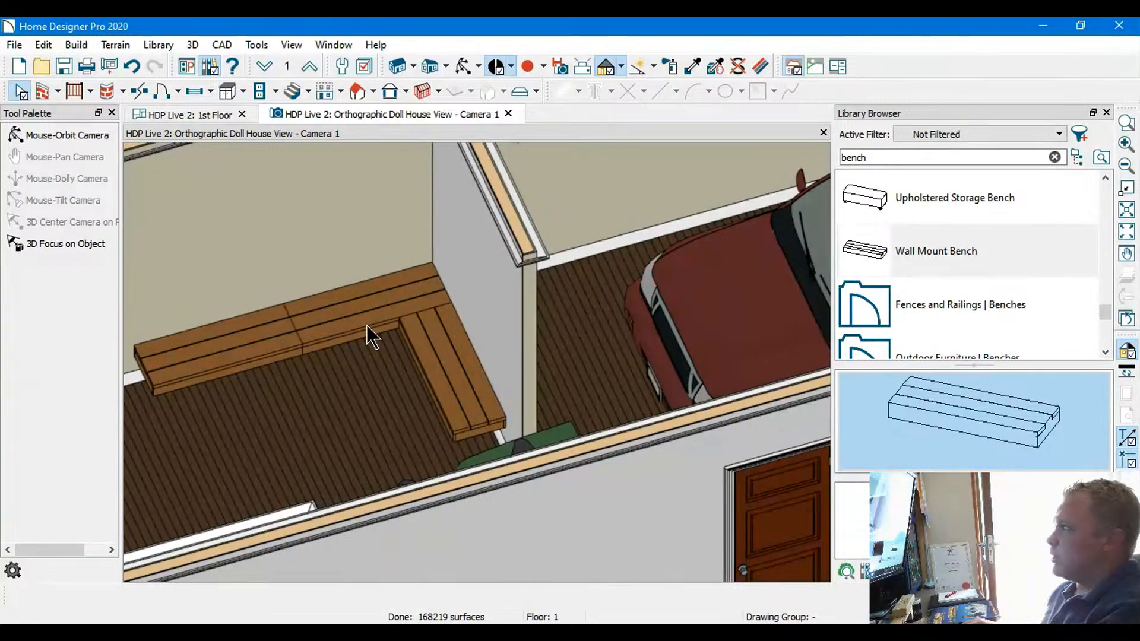
{"action": "scroll", "coordinate": [366, 325], "scroll_direction": "down", "scroll_amount": 1}
{"action": "middle_click_drag", "start_coordinate": [435, 315], "coordinate": [733, 282]}
{"action": "middle_click_drag", "start_coordinate": [649, 332], "coordinate": [542, 453]}
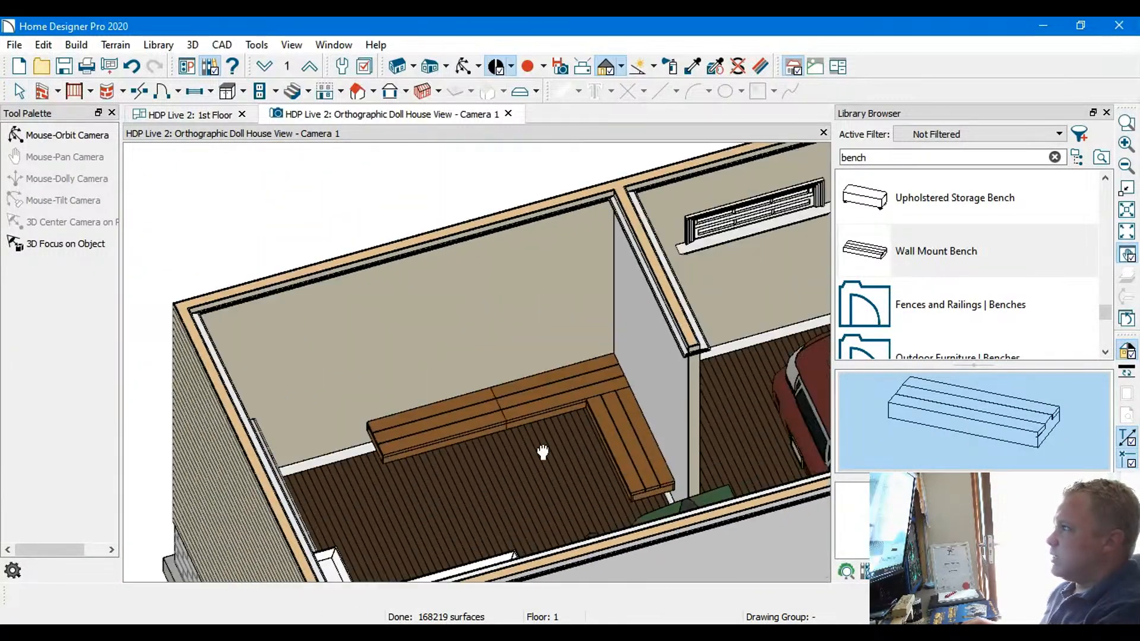
{"action": "key", "text": "Right"}
{"action": "key", "text": "Right"}
{"action": "key", "text": "Right"}
{"action": "key", "text": "Right"}
{"action": "key", "text": "Right"}
{"action": "key", "text": "Right"}
{"action": "key", "text": "Right"}
{"action": "key", "text": "Down"}
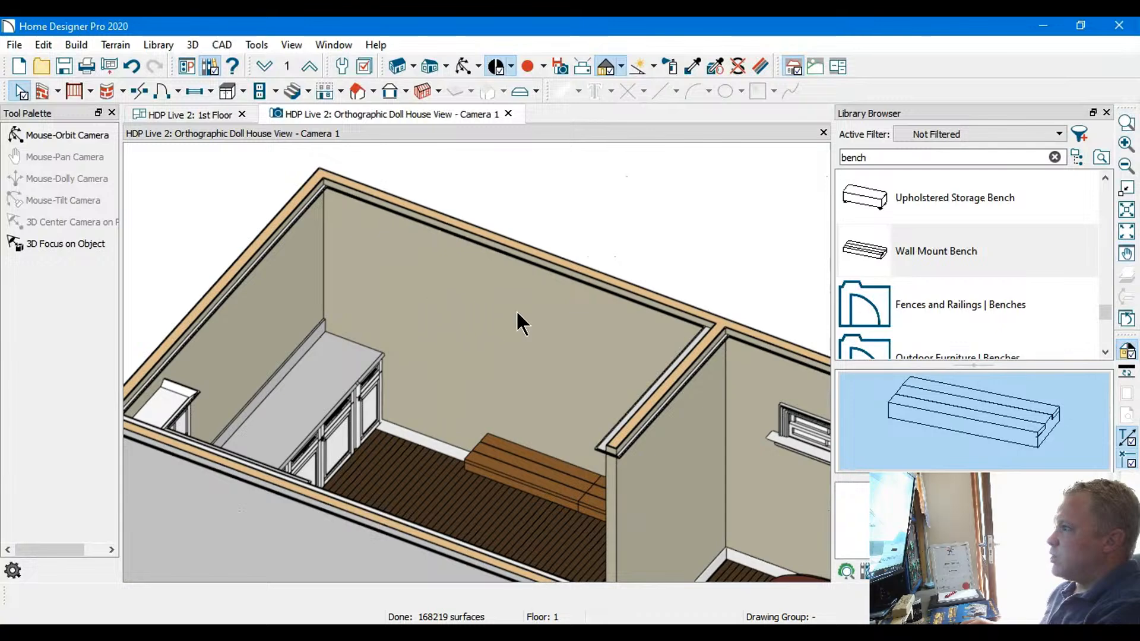
{"action": "middle_click_drag", "start_coordinate": [422, 306], "coordinate": [526, 337]}
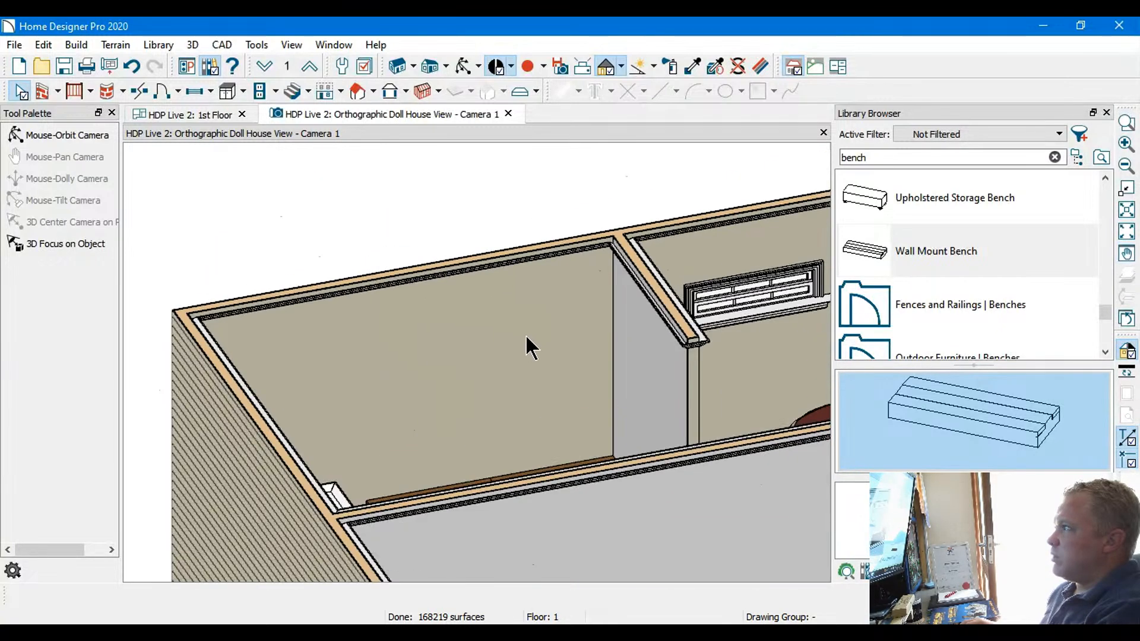
{"action": "key", "text": "Up"}
{"action": "key", "text": "Up"}
{"action": "key", "text": "Up"}
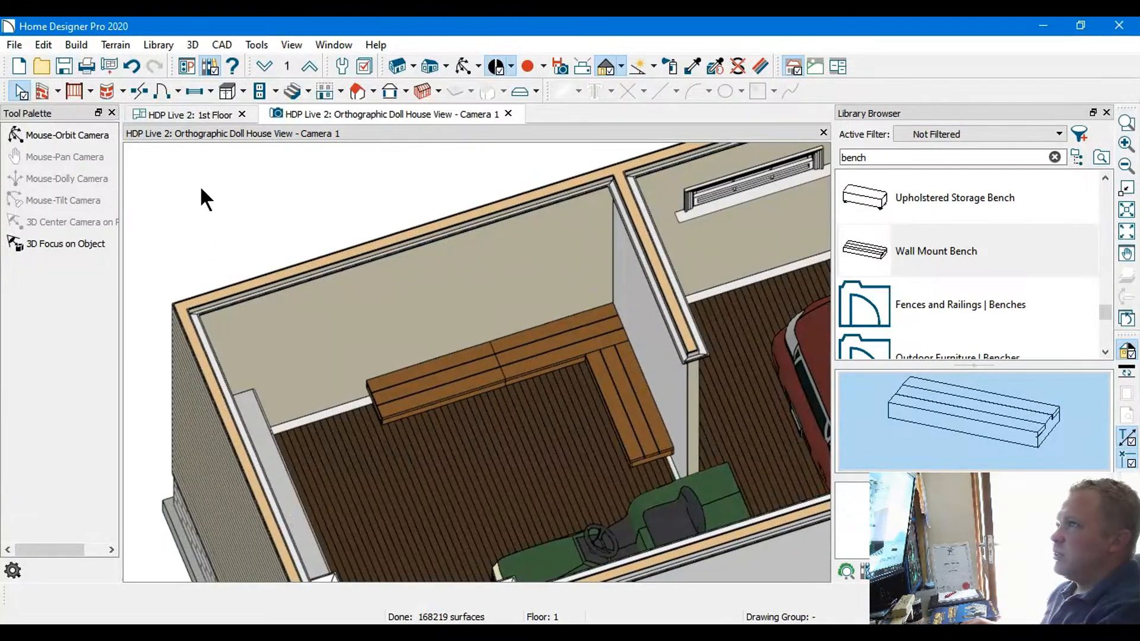
Return to the 1st Floor plan and place a Wall Mount Bench on the truck side of the garage's partition wall
{"action": "left_click", "coordinate": [198, 113]}
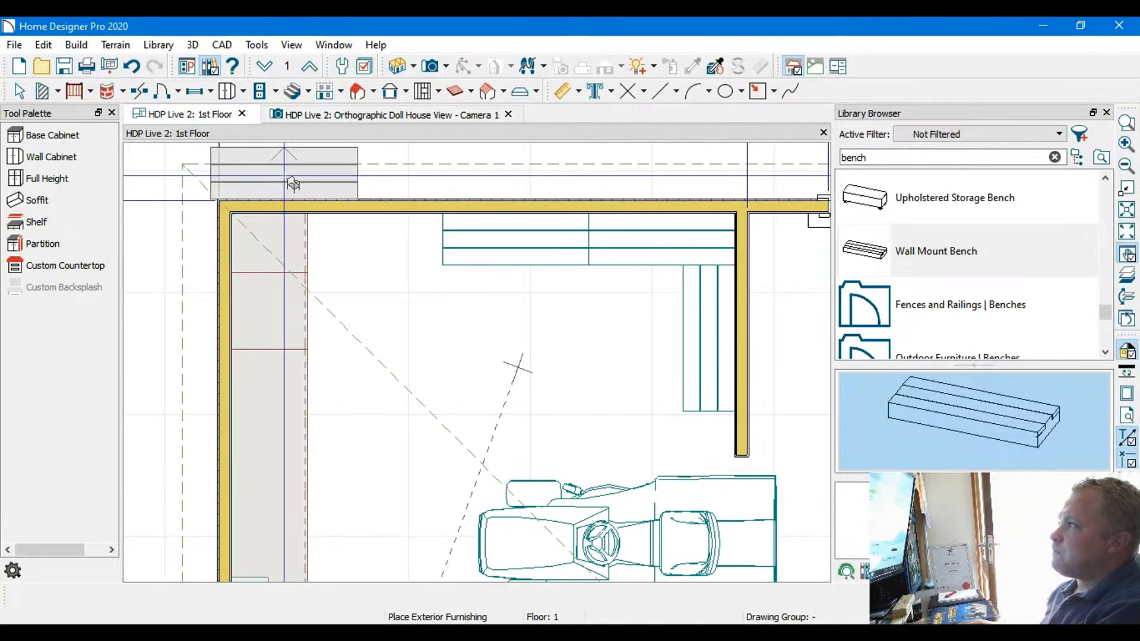
{"action": "scroll", "coordinate": [633, 373], "scroll_direction": "down", "scroll_amount": 1}
{"action": "middle_click_drag", "start_coordinate": [632, 373], "coordinate": [420, 320]}
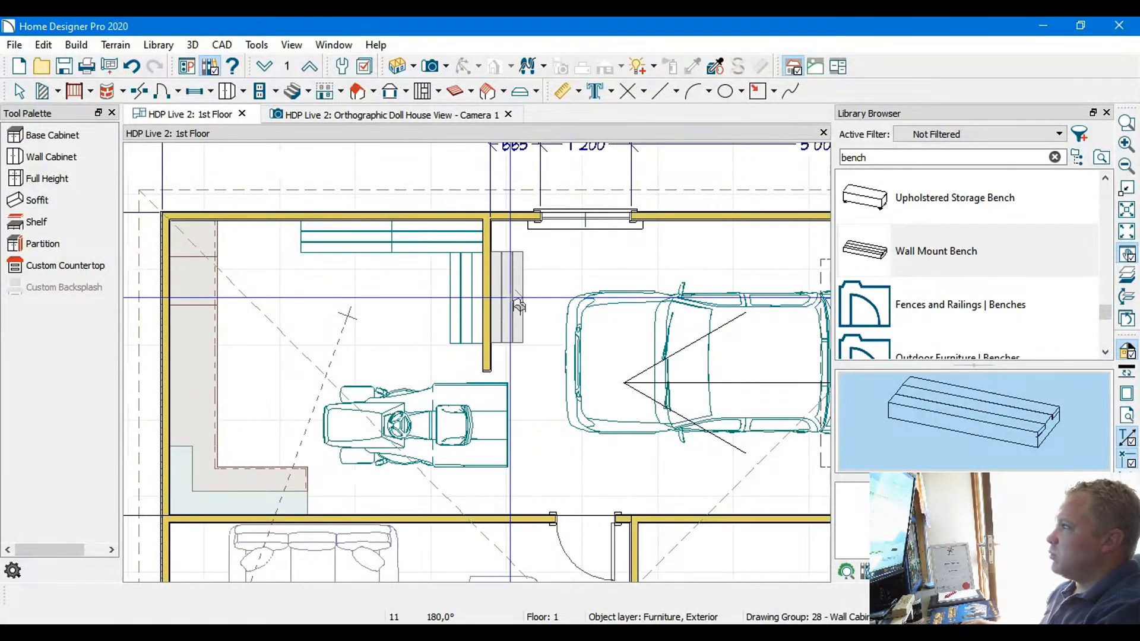
{"action": "middle_click_drag", "start_coordinate": [507, 318], "coordinate": [424, 320]}
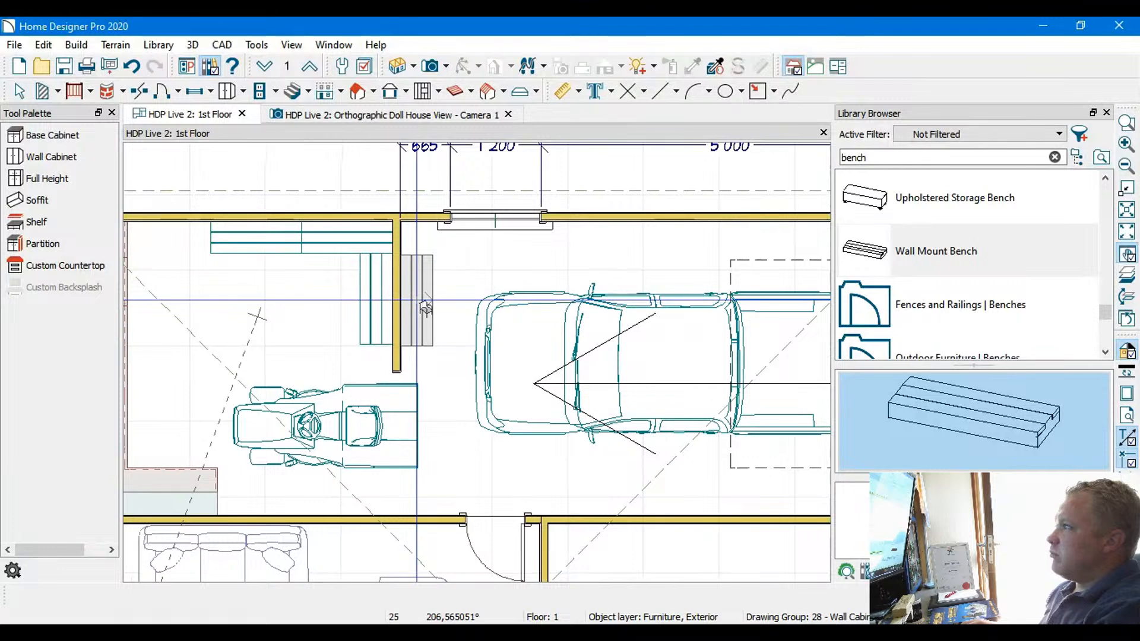
{"action": "scroll", "coordinate": [426, 309], "scroll_direction": "up", "scroll_amount": 2}
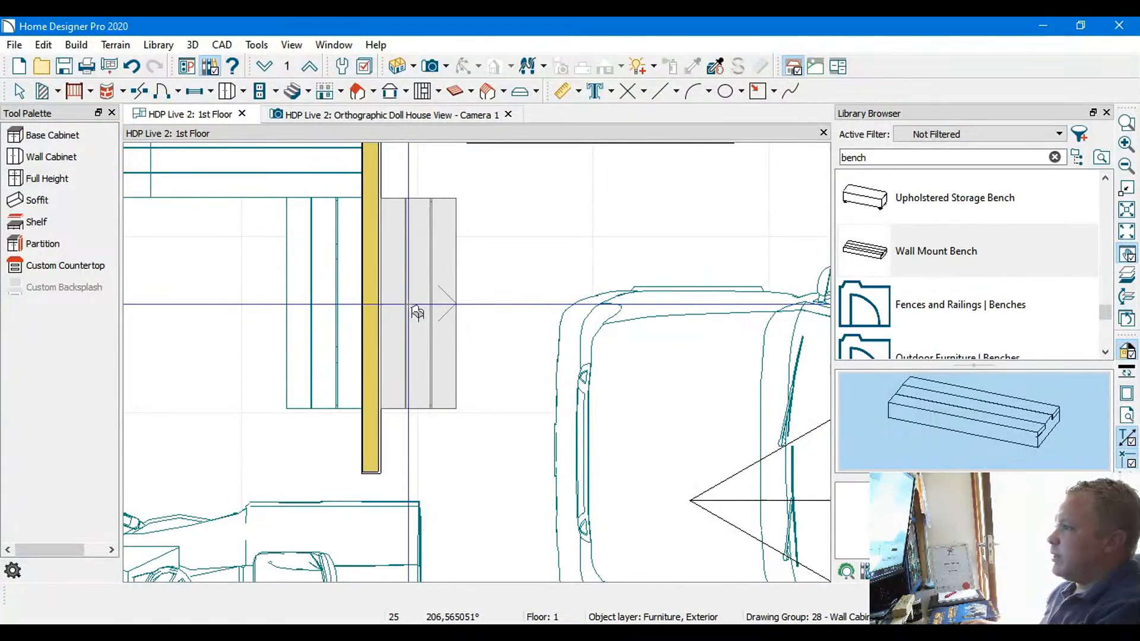
{"action": "scroll", "coordinate": [489, 279], "scroll_direction": "down", "scroll_amount": 3}
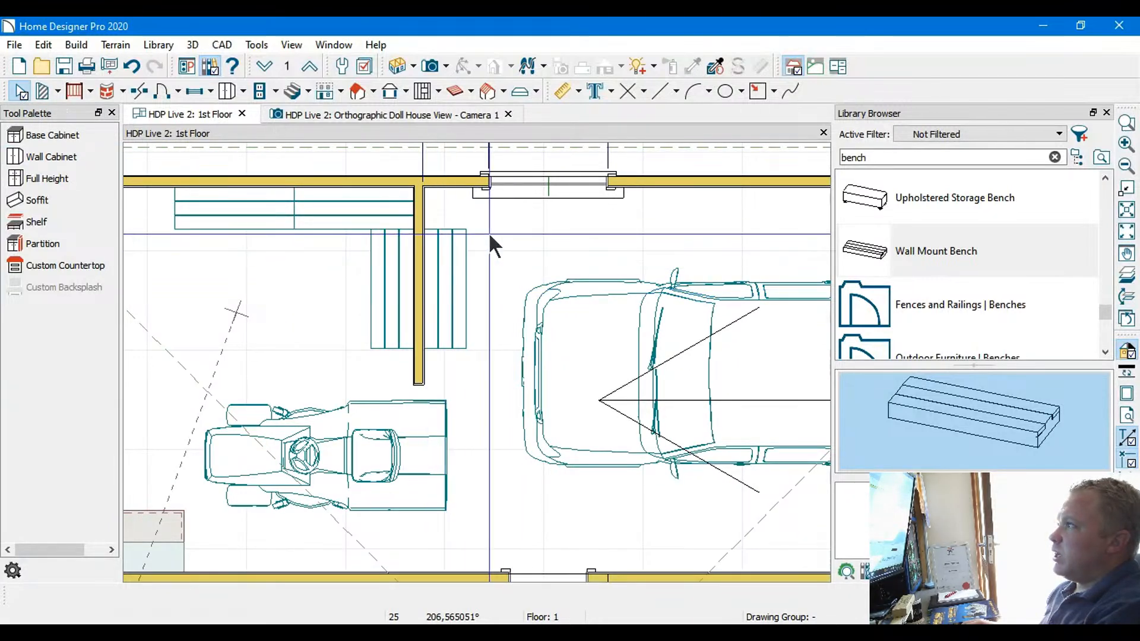
Move the 1200 mm garage window along the outer wall to 3004 mm from the partition wall, beside the truck
{"action": "middle_click_drag", "start_coordinate": [490, 234], "coordinate": [348, 204]}
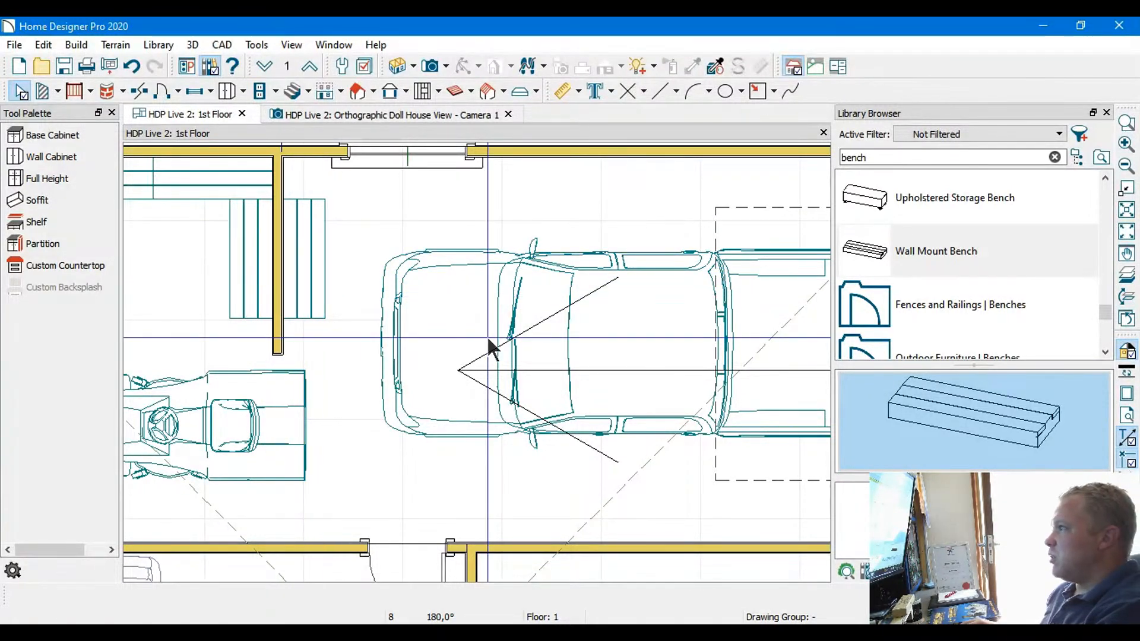
{"action": "middle_click_drag", "start_coordinate": [393, 217], "coordinate": [315, 270]}
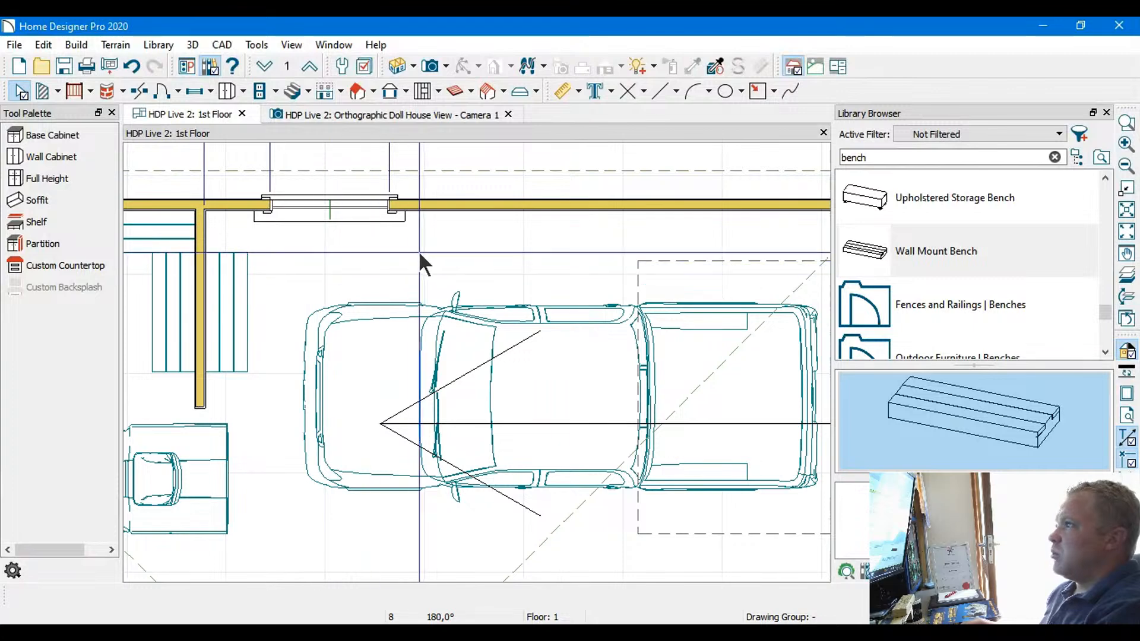
{"action": "scroll", "coordinate": [420, 252], "scroll_direction": "down", "scroll_amount": 3}
{"action": "scroll", "coordinate": [445, 234], "scroll_direction": "down", "scroll_amount": 1}
{"action": "scroll", "coordinate": [434, 234], "scroll_direction": "down", "scroll_amount": 1}
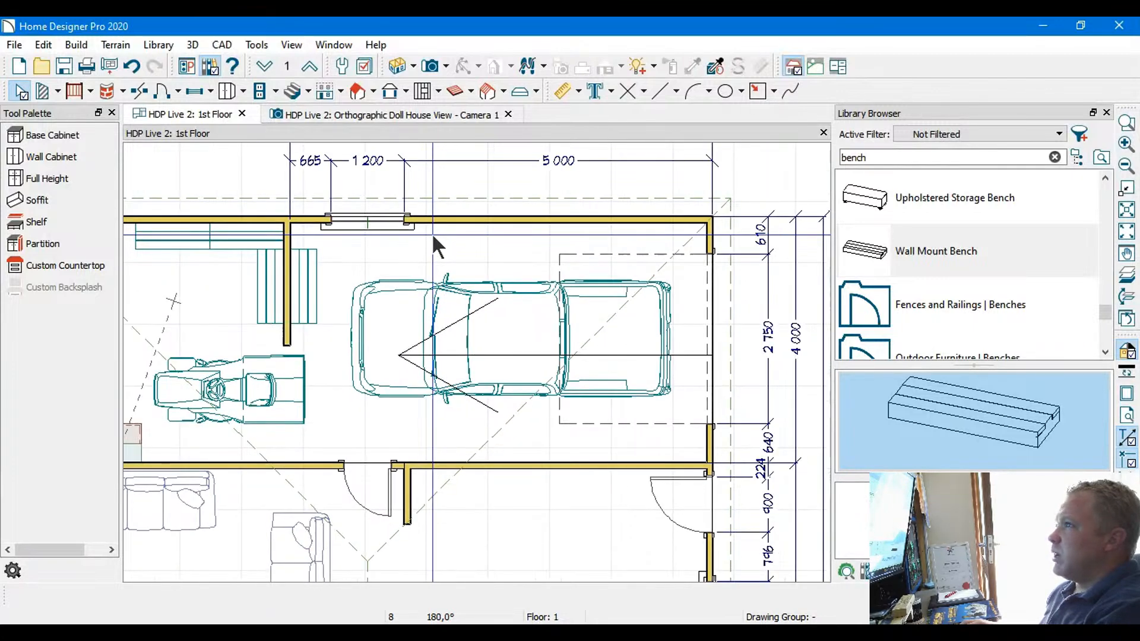
{"action": "scroll", "coordinate": [432, 233], "scroll_direction": "down", "scroll_amount": 1}
{"action": "scroll", "coordinate": [418, 233], "scroll_direction": "down", "scroll_amount": 1}
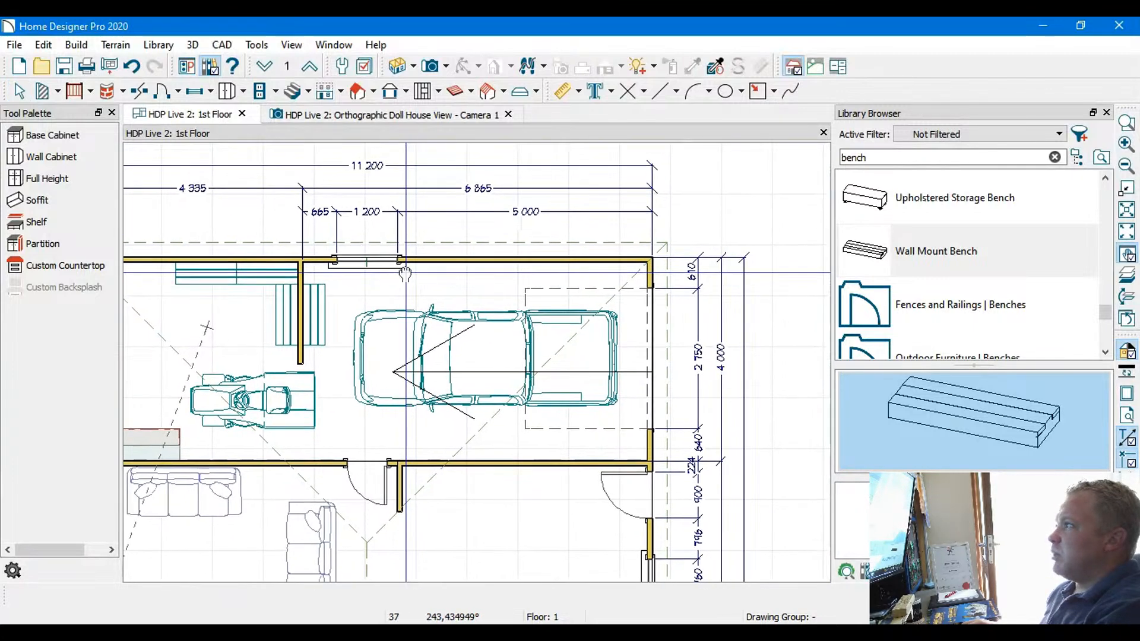
{"action": "left_click", "coordinate": [368, 255]}
{"action": "key", "text": "Right"}
{"action": "key", "text": "Right"}
{"action": "key", "text": "Right"}
{"action": "key", "text": "Right"}
{"action": "key", "text": "Right"}
{"action": "key", "text": "Right"}
{"action": "key", "text": "Right"}
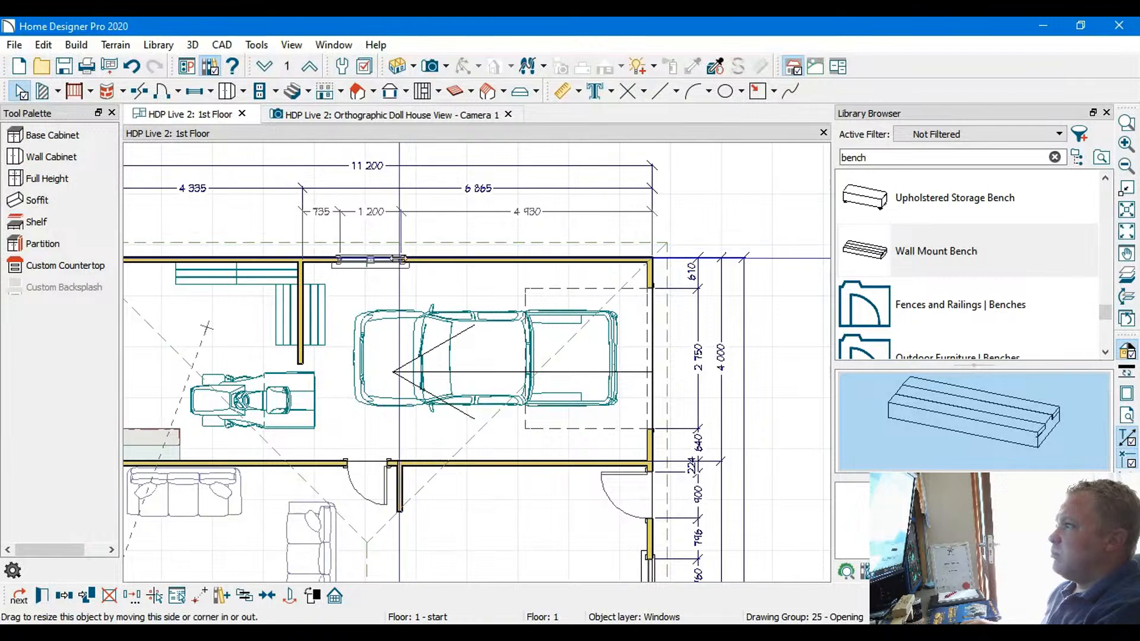
{"action": "left_click_drag", "start_coordinate": [373, 259], "coordinate": [486, 259]}
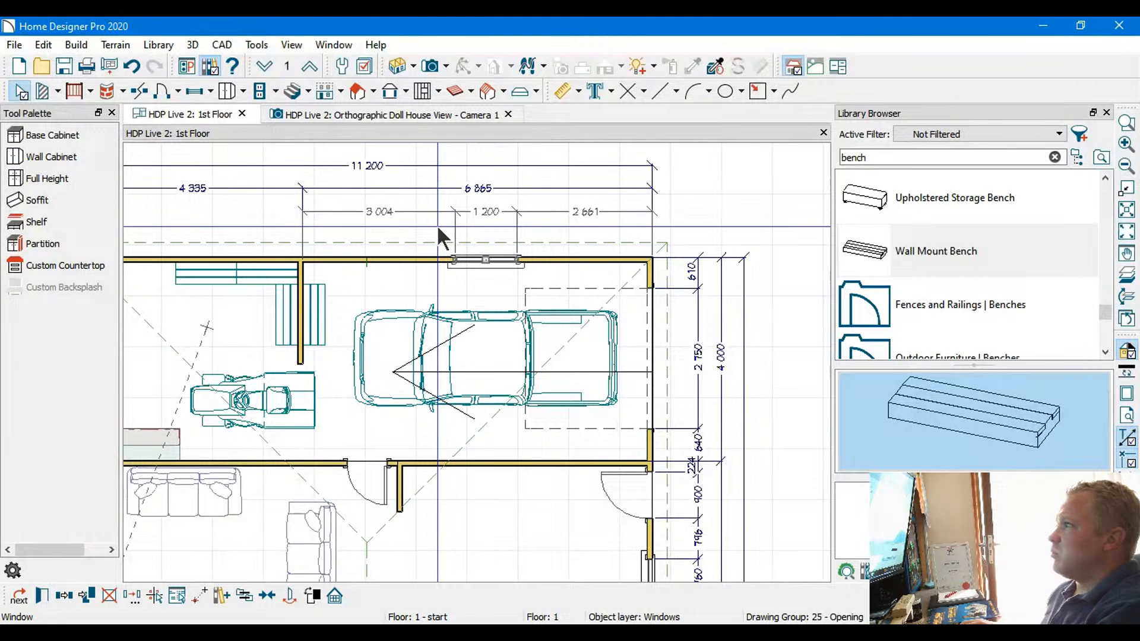
{"action": "left_click", "coordinate": [436, 224]}
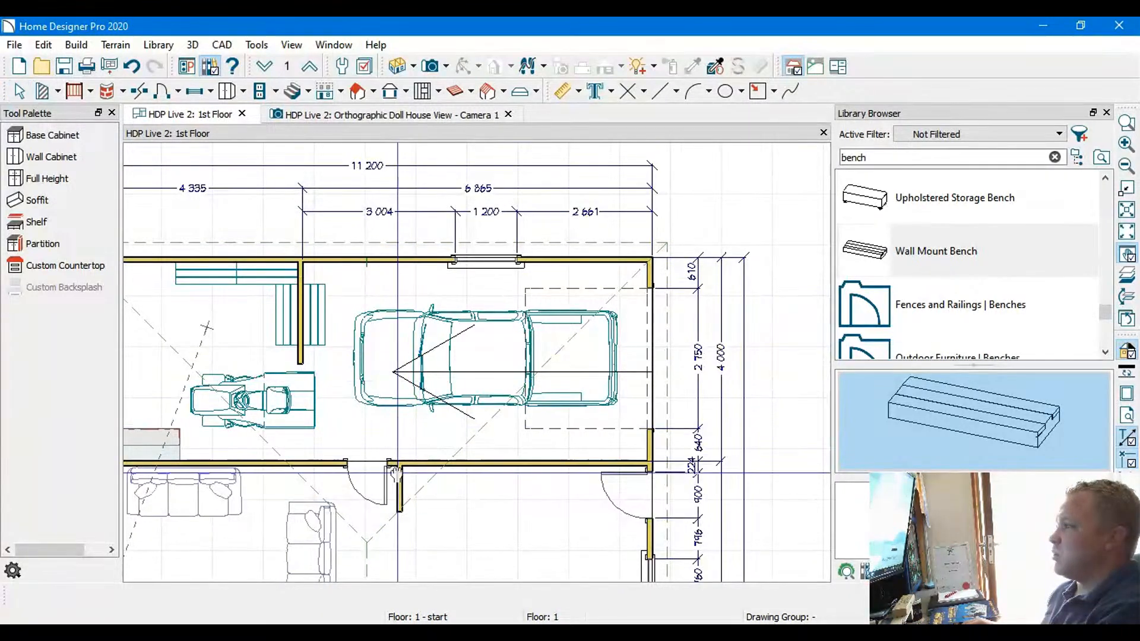
Review the first-floor plan from the garage through the living area to the small bathroom and stairs
{"action": "middle_click_drag", "start_coordinate": [394, 474], "coordinate": [588, 369]}
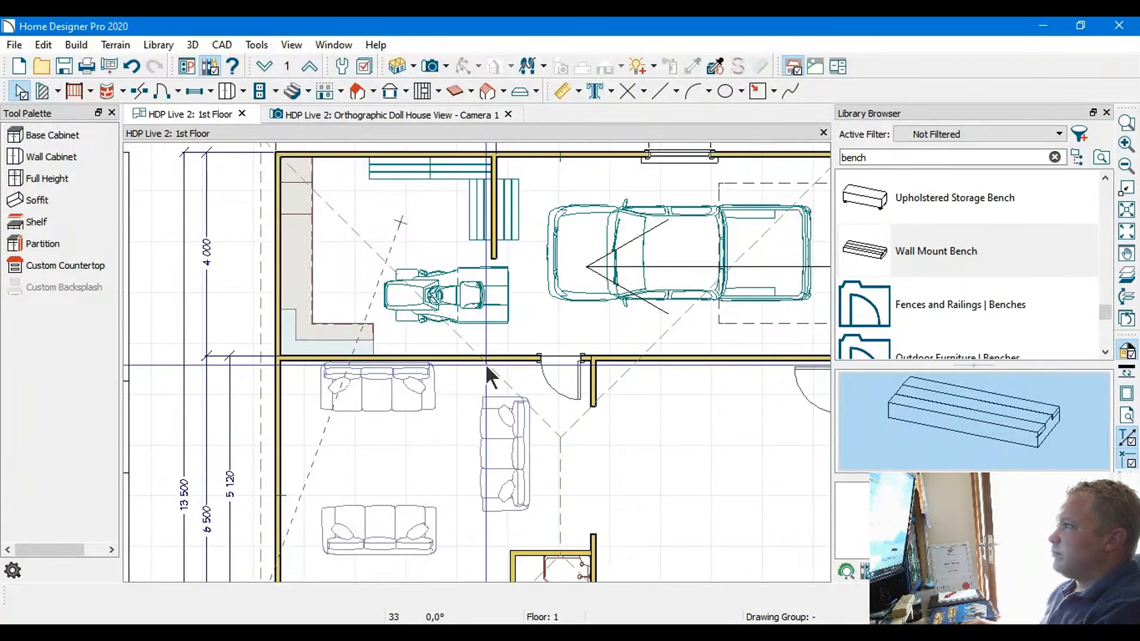
{"action": "middle_click_drag", "start_coordinate": [548, 482], "coordinate": [335, 353]}
{"action": "scroll", "coordinate": [431, 294], "scroll_direction": "up", "scroll_amount": 4}
{"action": "middle_click_drag", "start_coordinate": [451, 264], "coordinate": [414, 317]}
{"action": "scroll", "coordinate": [530, 397], "scroll_direction": "down", "scroll_amount": 3}
{"action": "scroll", "coordinate": [530, 397], "scroll_direction": "down", "scroll_amount": 2}
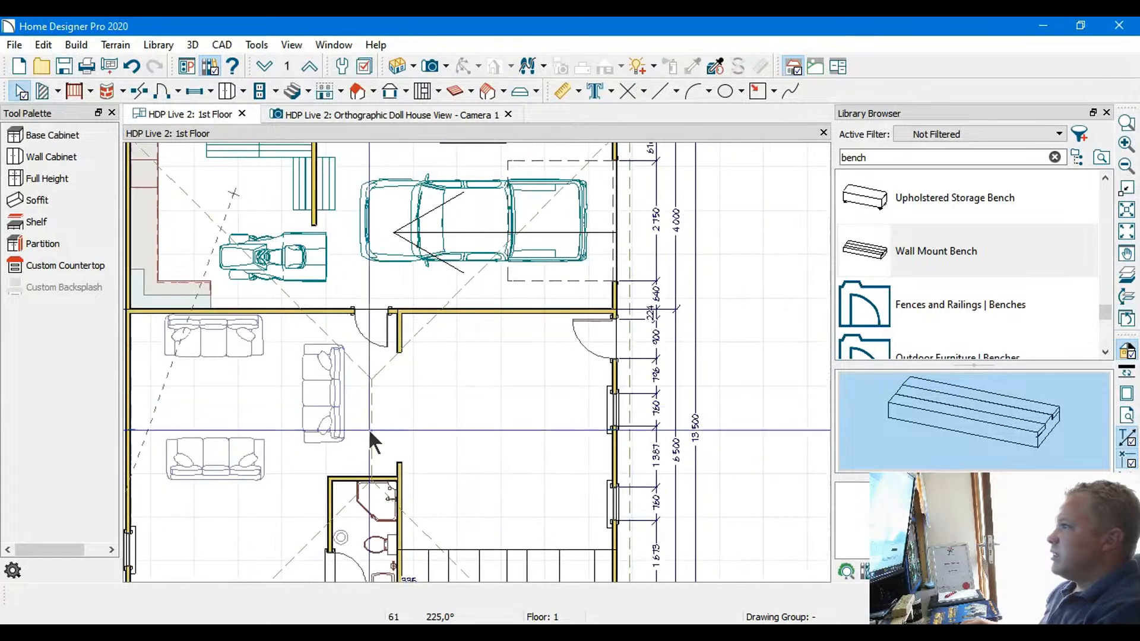
{"action": "middle_click_drag", "start_coordinate": [351, 439], "coordinate": [501, 540]}
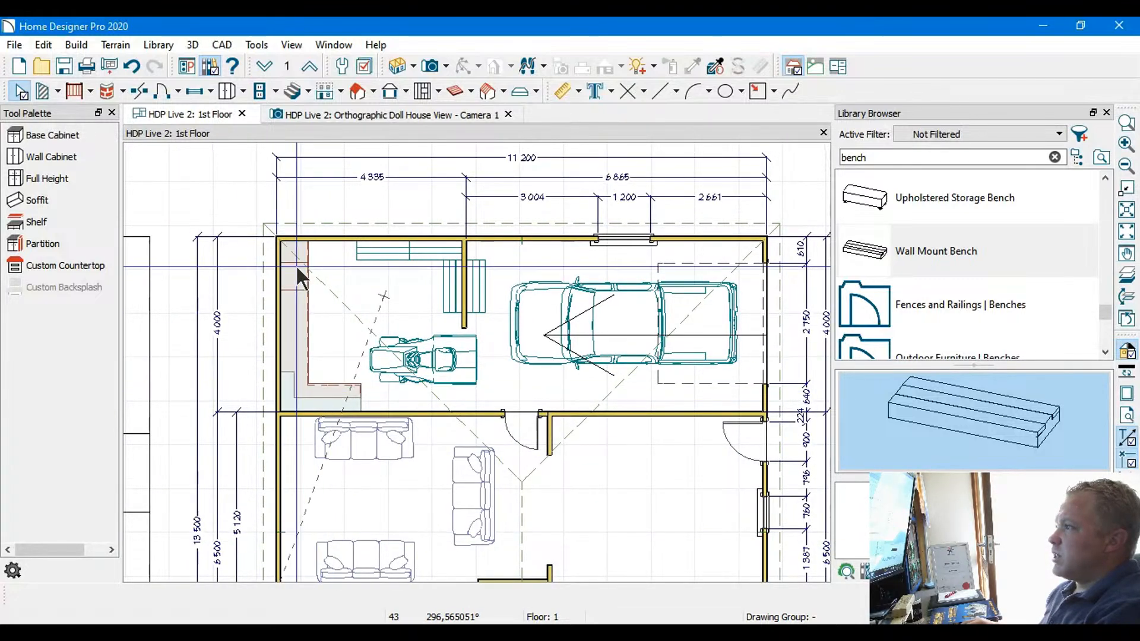
{"action": "middle_click_drag", "start_coordinate": [441, 493], "coordinate": [437, 286]}
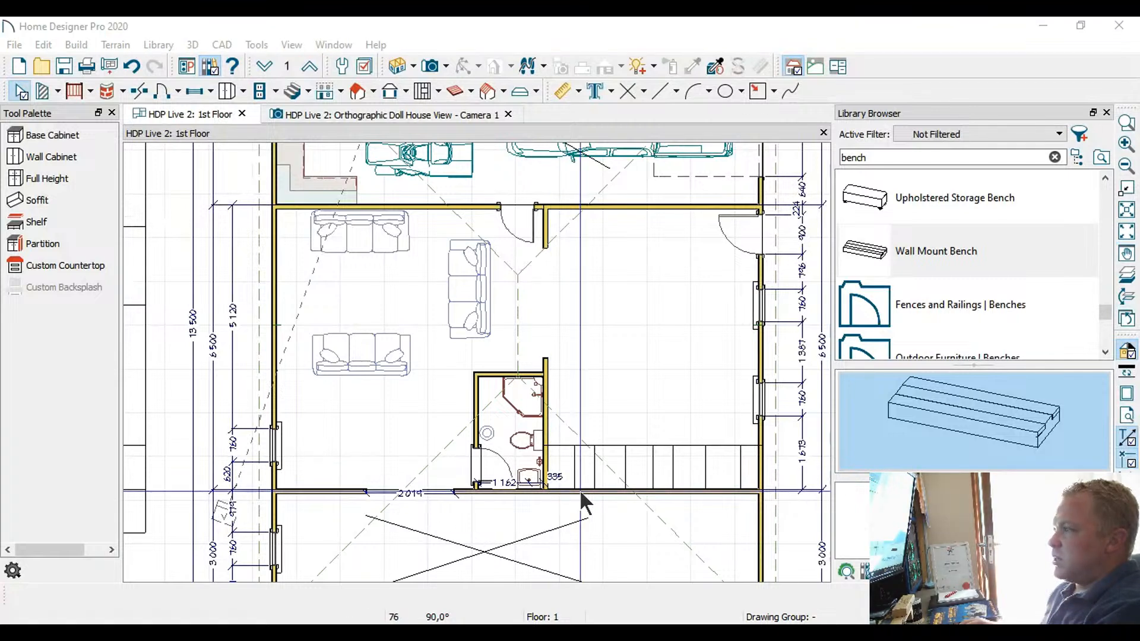
{"action": "left_click", "coordinate": [584, 533]}
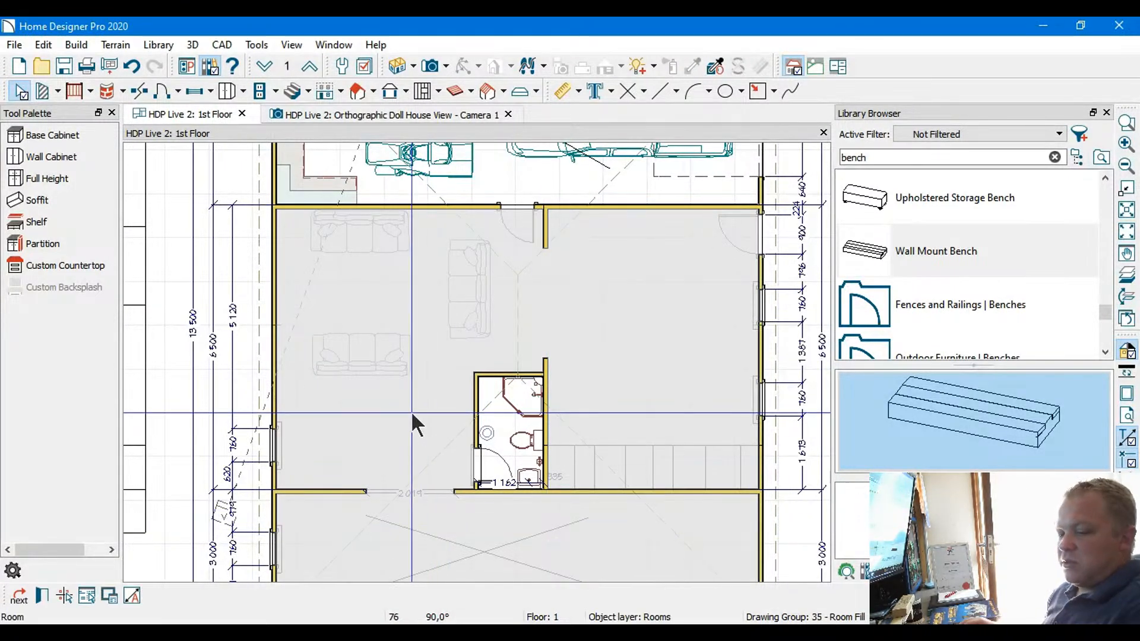
{"action": "key", "text": "Escape"}
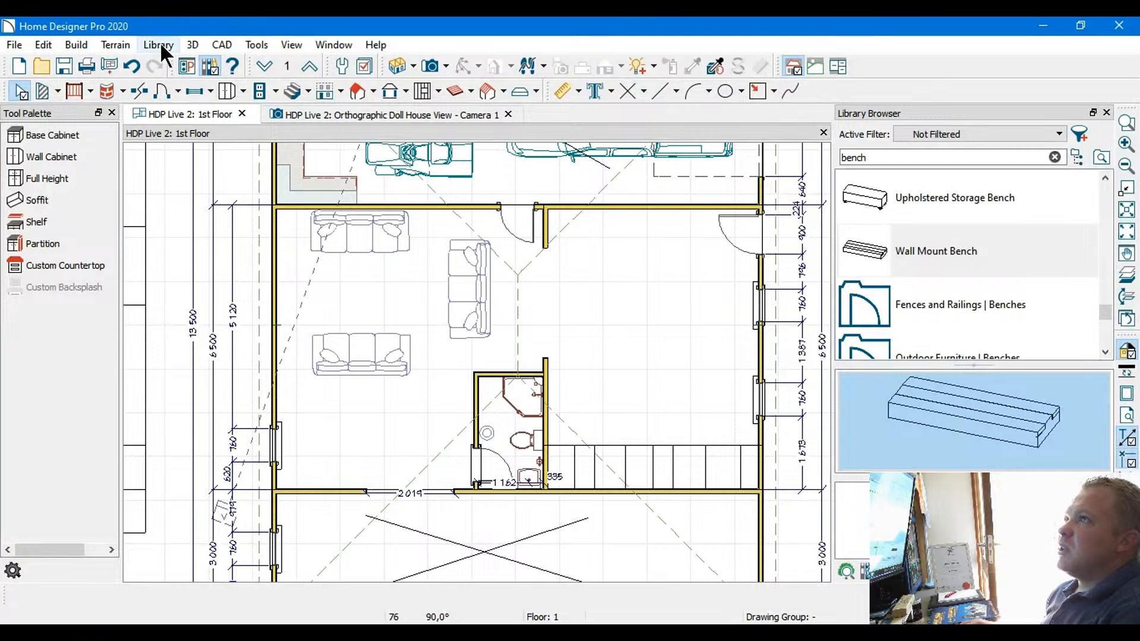
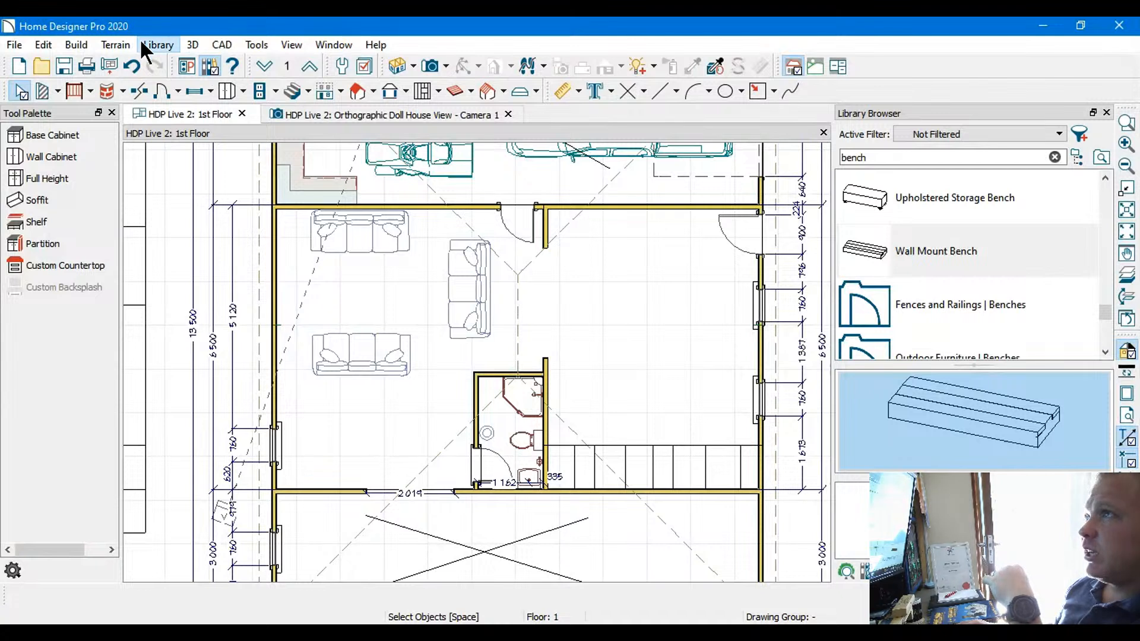
{"action": "left_click", "coordinate": [156, 45]}
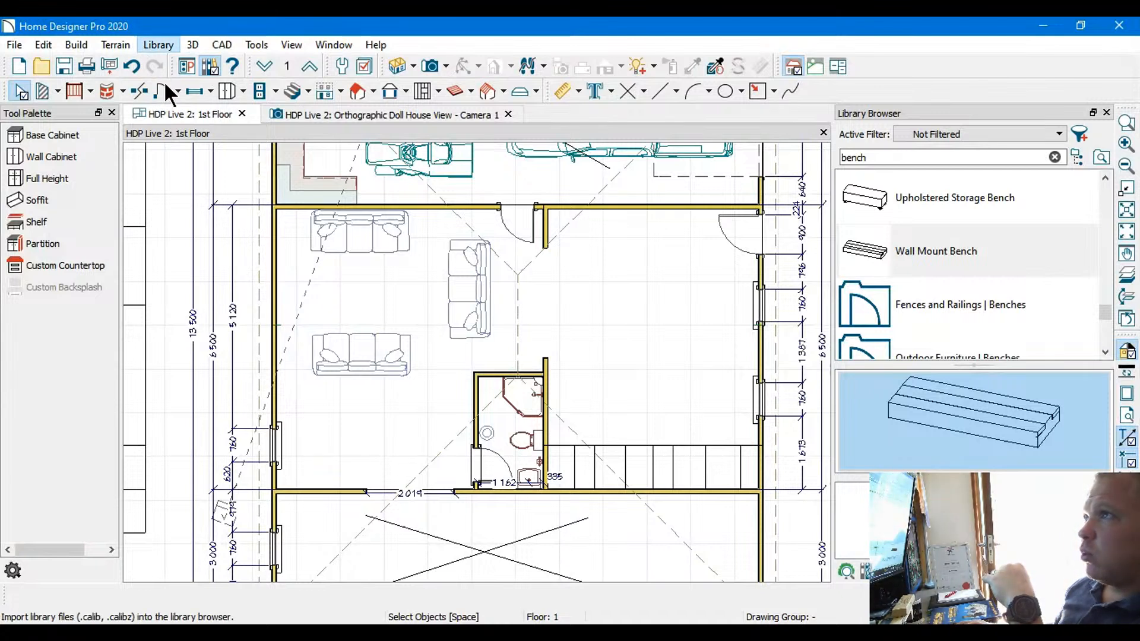
{"action": "left_click", "coordinate": [165, 83]}
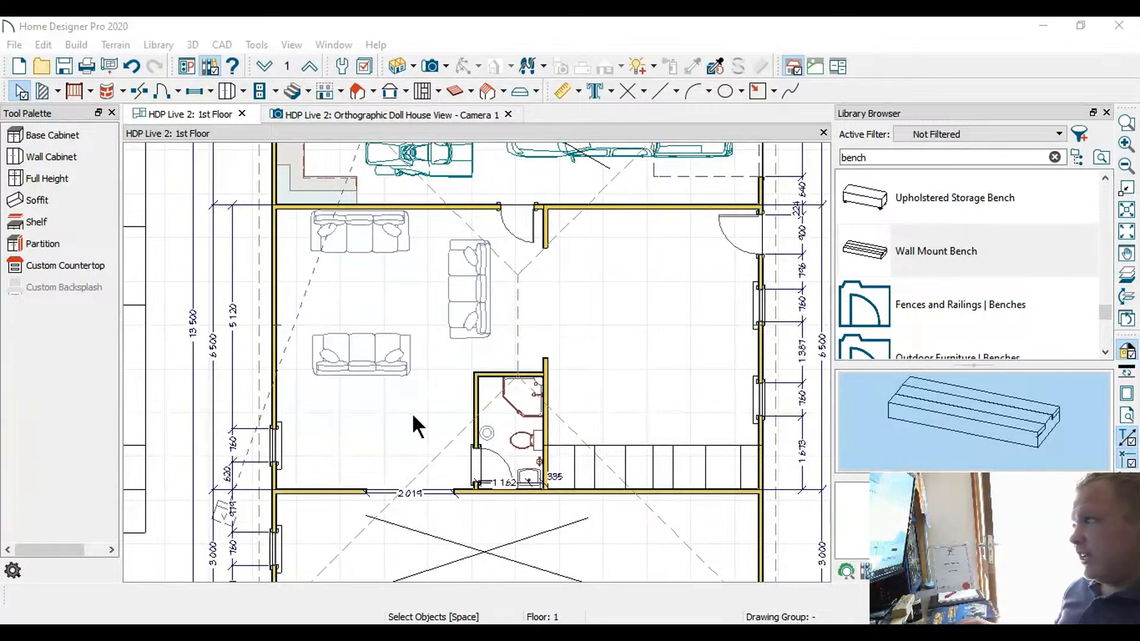
{"action": "left_click", "coordinate": [532, 408]}
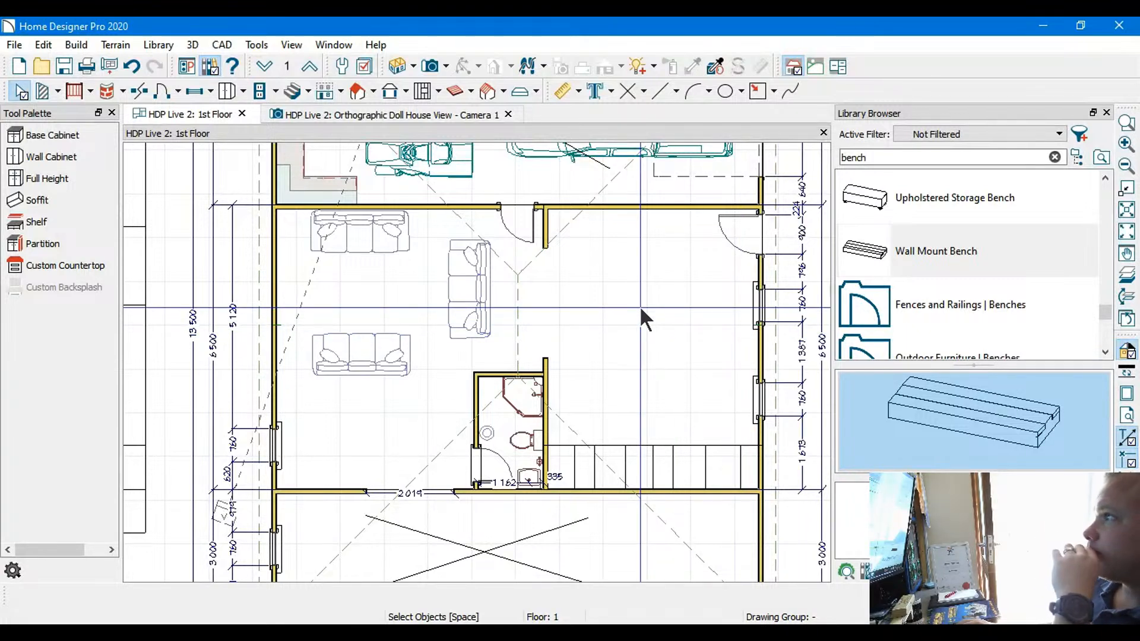
Examine the first-floor layout around the sofas, bathroom and stairs, the garage, and the front room, ending with the whole plan in view
{"action": "scroll", "coordinate": [635, 297], "scroll_direction": "up", "scroll_amount": 2}
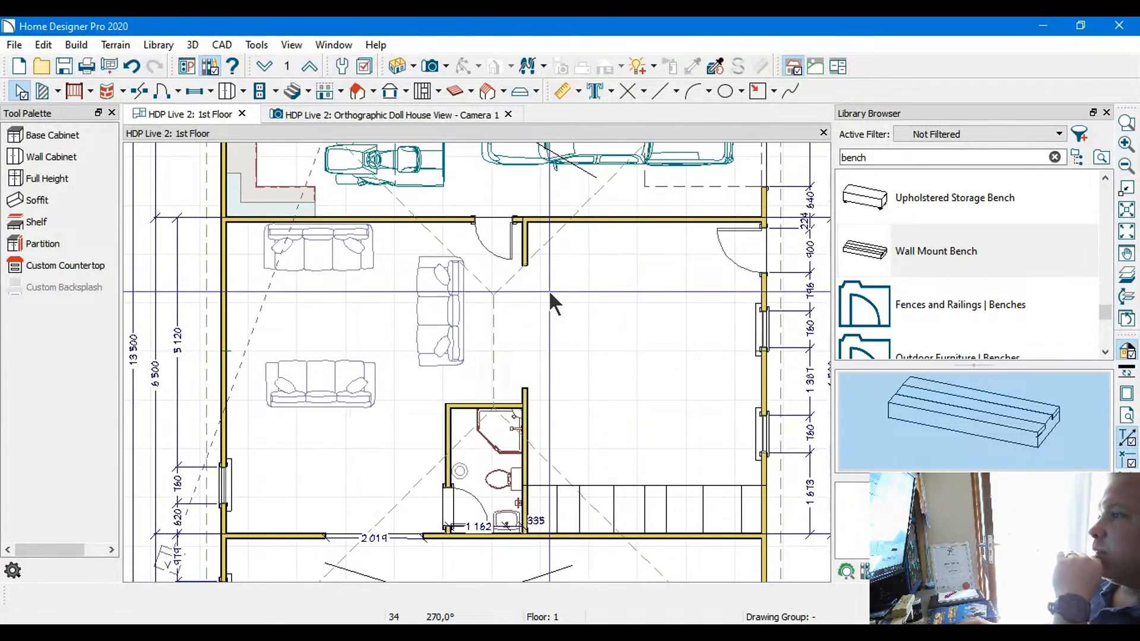
{"action": "middle_click_drag", "start_coordinate": [551, 300], "coordinate": [583, 269]}
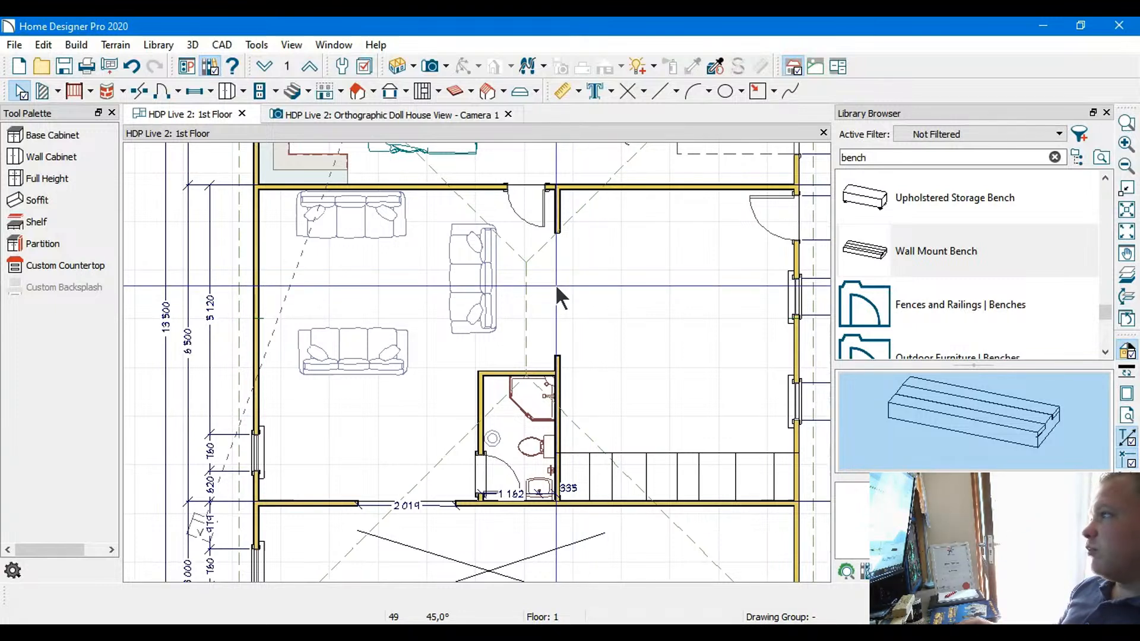
{"action": "left_click", "coordinate": [489, 268]}
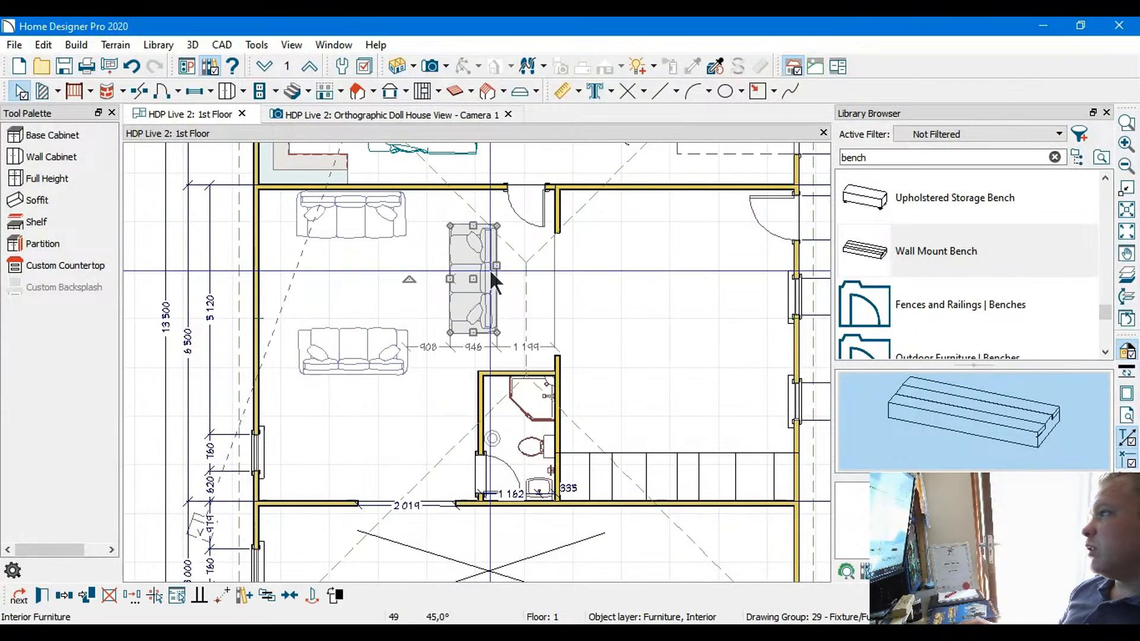
{"action": "left_click", "coordinate": [614, 294]}
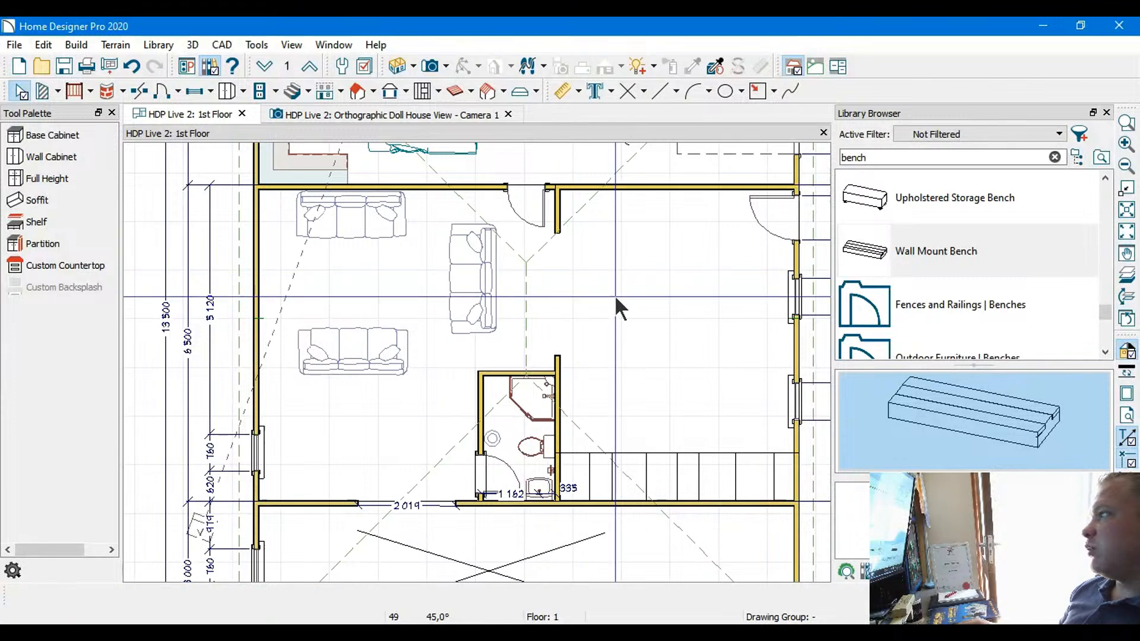
{"action": "scroll", "coordinate": [615, 294], "scroll_direction": "down", "scroll_amount": 2}
{"action": "scroll", "coordinate": [619, 286], "scroll_direction": "down", "scroll_amount": 1}
{"action": "middle_click_drag", "start_coordinate": [619, 286], "coordinate": [538, 400]}
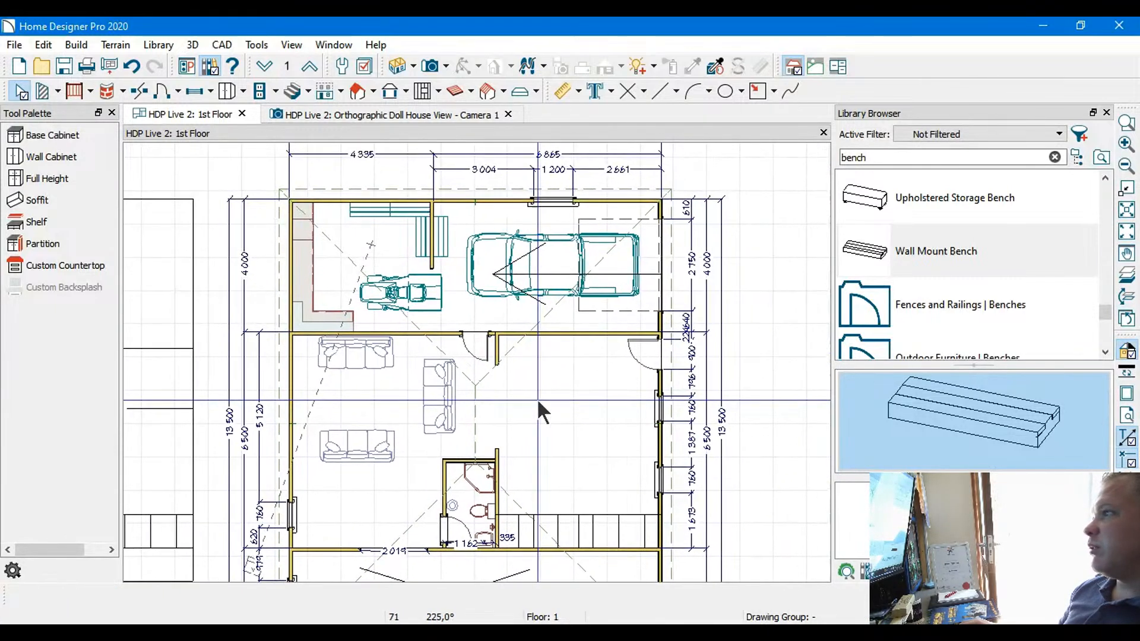
{"action": "left_click", "coordinate": [450, 393]}
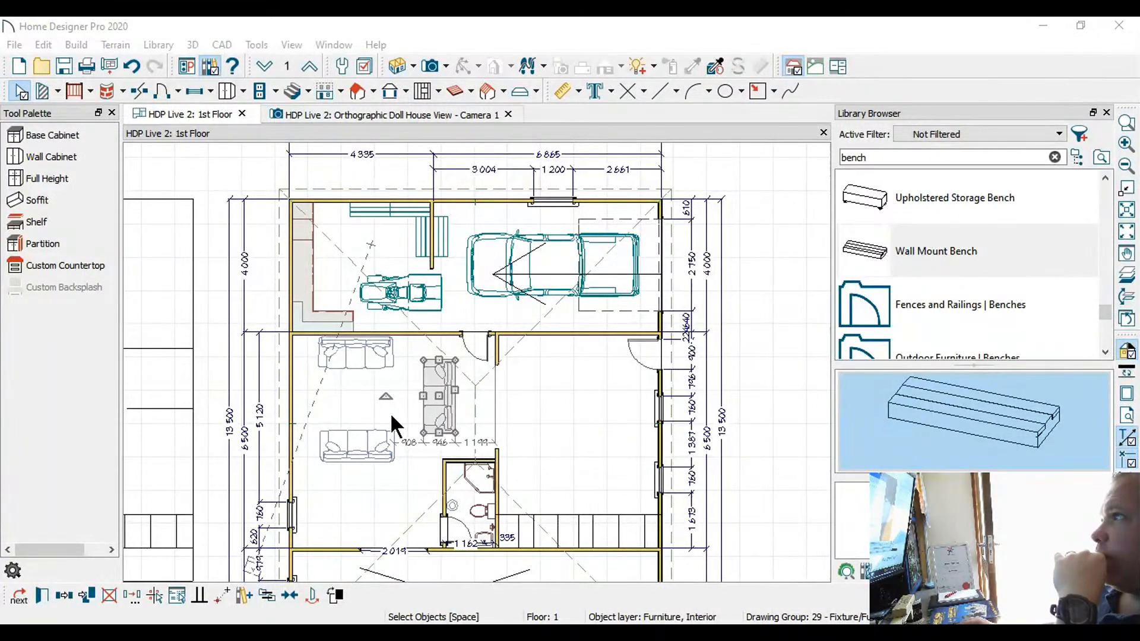
{"action": "left_click", "coordinate": [818, 493]}
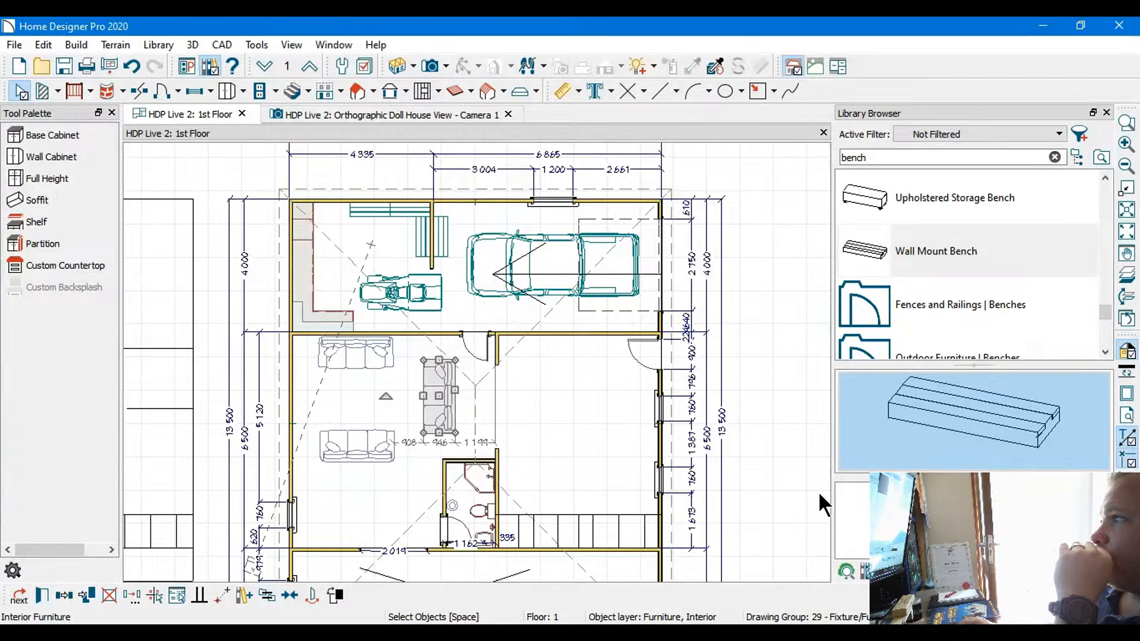
{"action": "left_click", "coordinate": [536, 390]}
{"action": "middle_click_drag", "start_coordinate": [558, 432], "coordinate": [555, 287]}
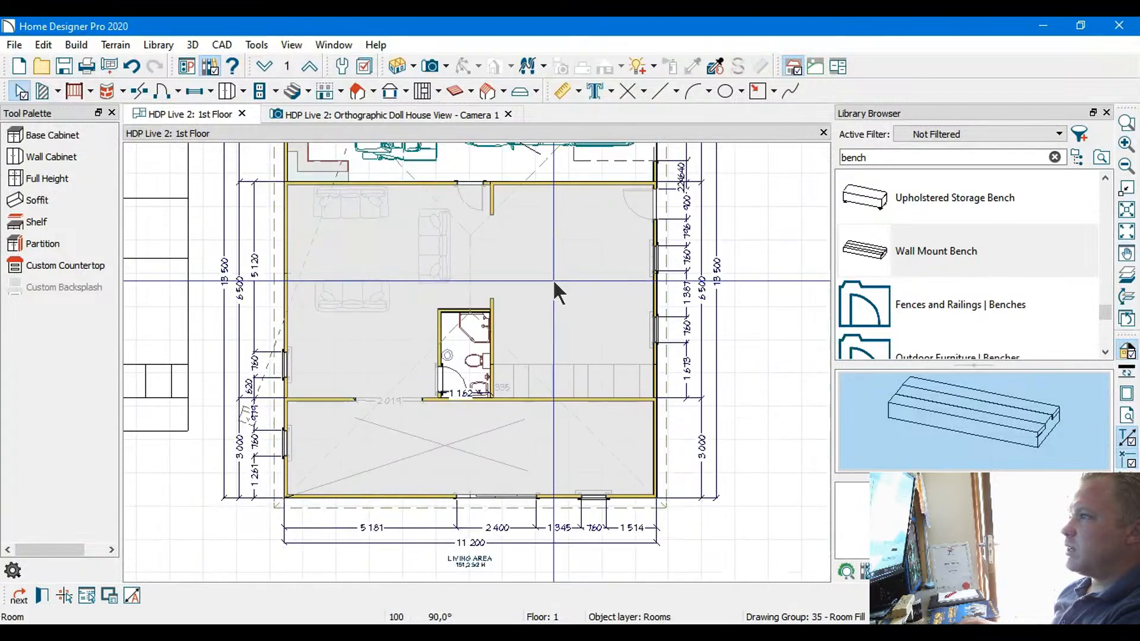
{"action": "left_click", "coordinate": [24, 87]}
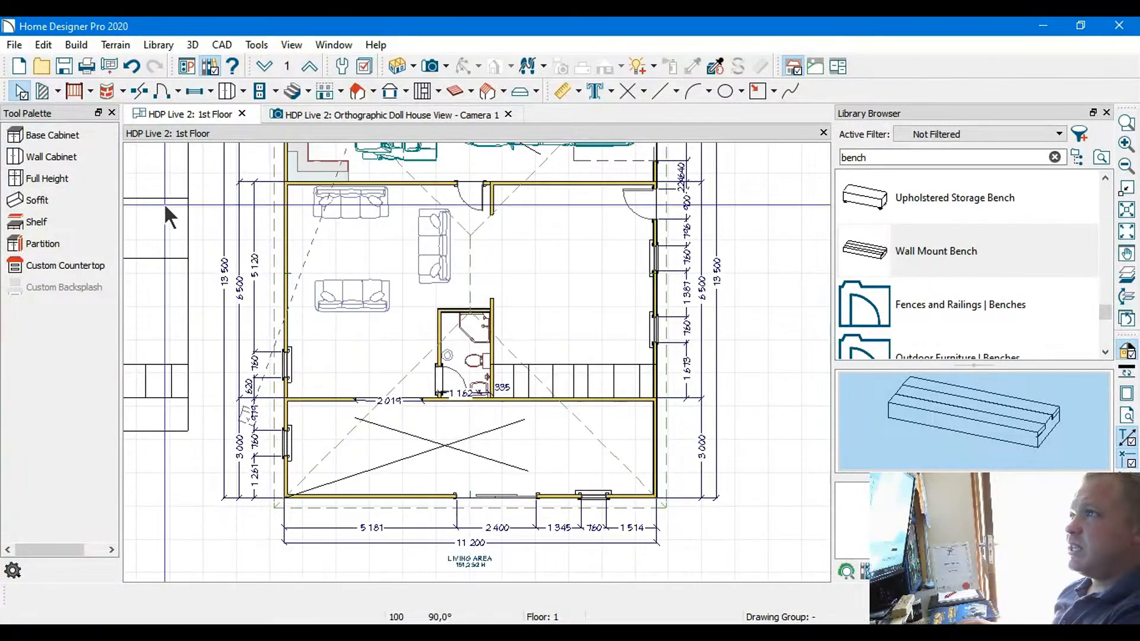
{"action": "scroll", "coordinate": [187, 215], "scroll_direction": "down", "scroll_amount": 5}
{"action": "middle_click_drag", "start_coordinate": [206, 210], "coordinate": [241, 328]}
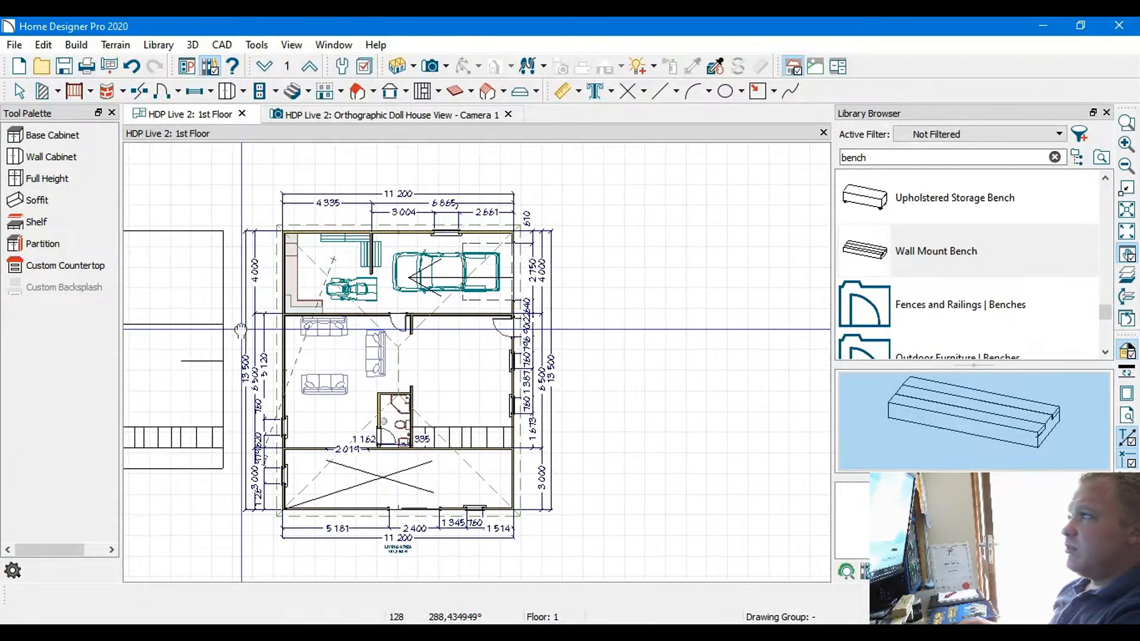
{"action": "scroll", "coordinate": [399, 374], "scroll_direction": "up", "scroll_amount": 2}
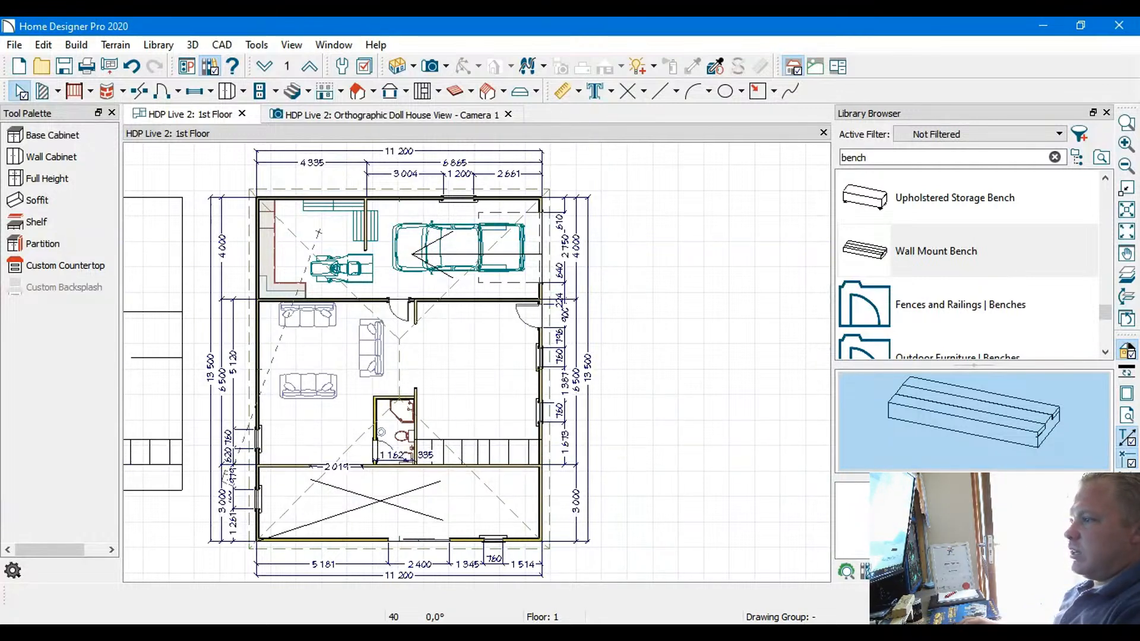
{"action": "left_click", "coordinate": [256, 557]}
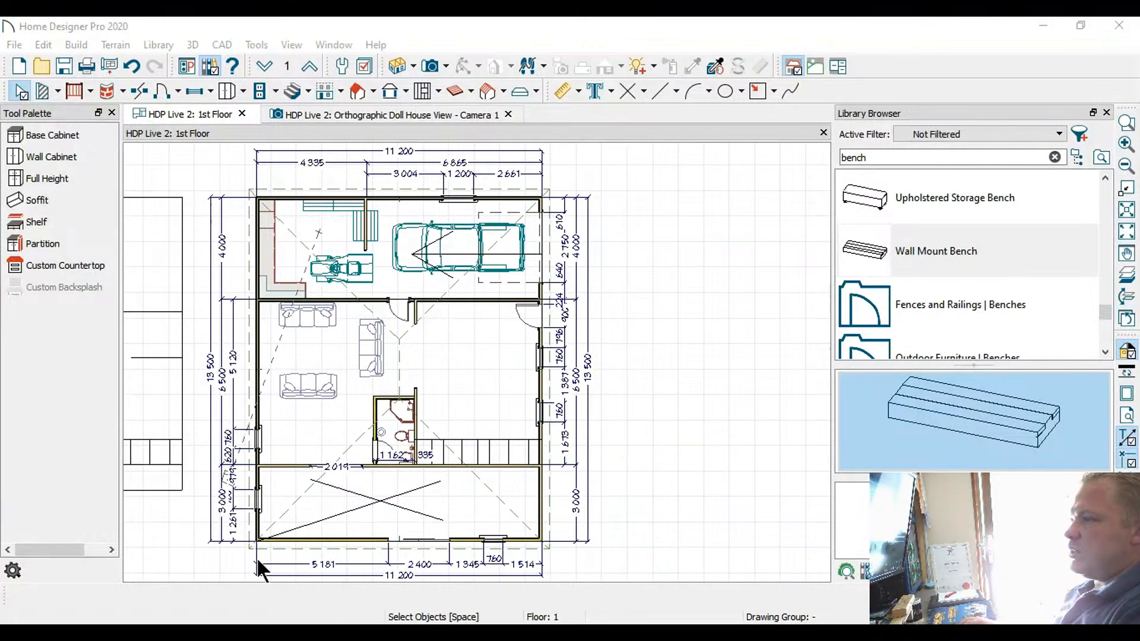